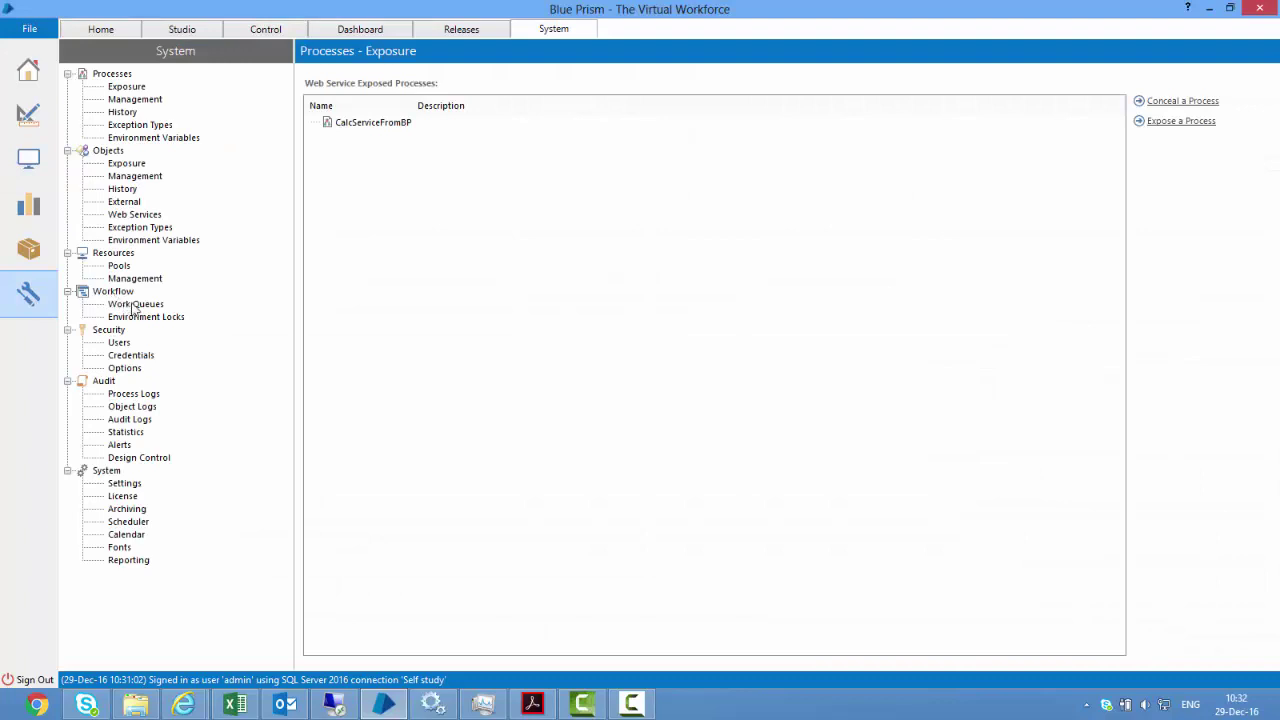
# Rename the work queue Queue 1 to Queue1, set its key name to Account ID, and apply the changes
pyautogui.click(154, 306)
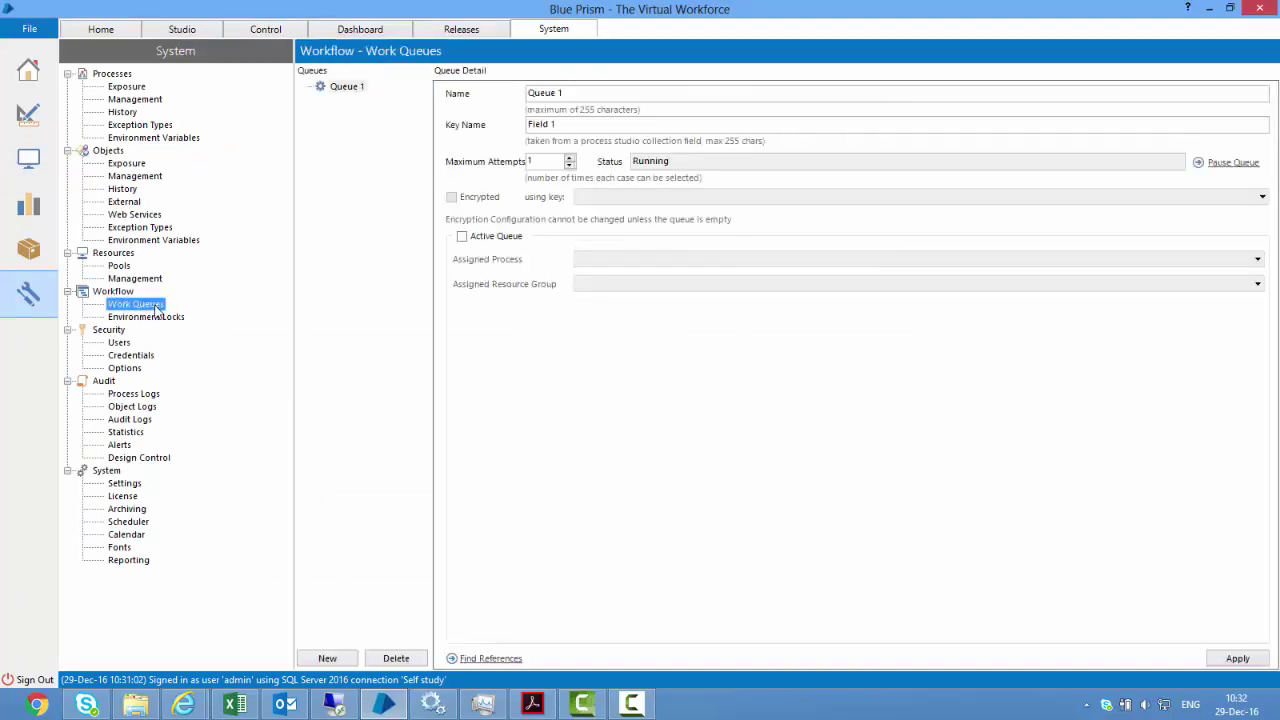
pyautogui.click(620, 94)
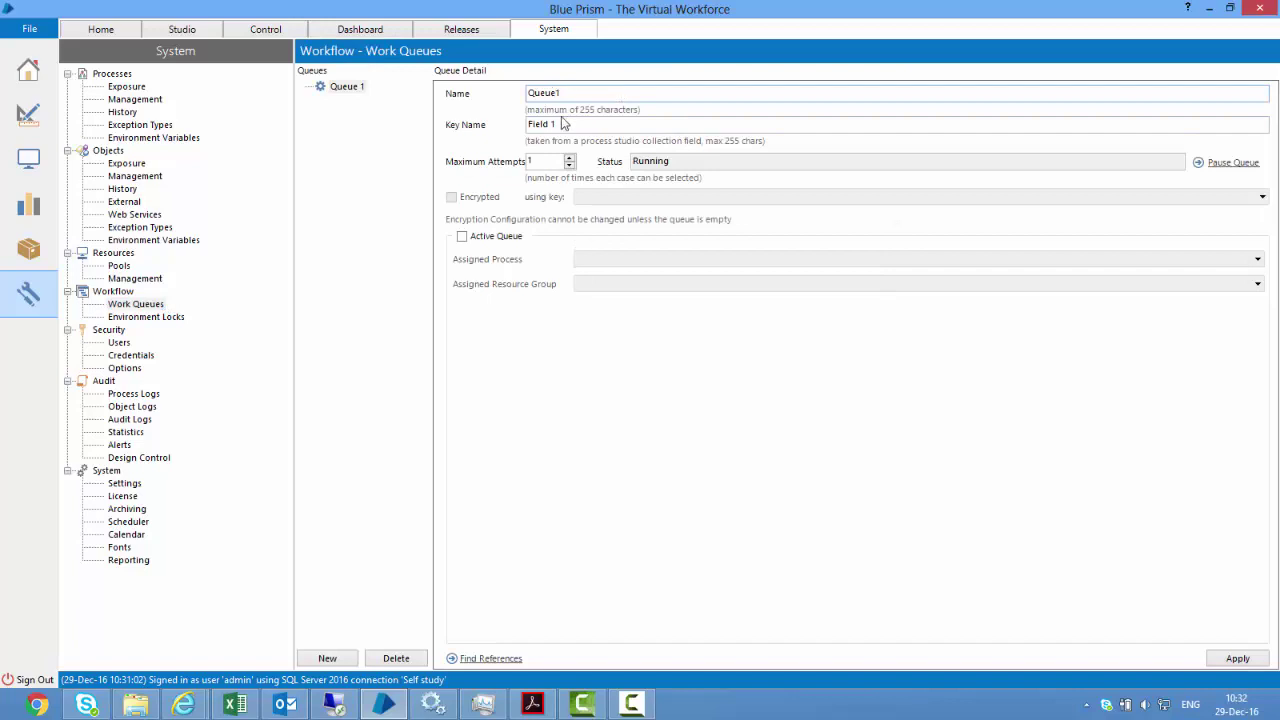
pyautogui.moveTo(580, 124); pyautogui.dragTo(471, 124)
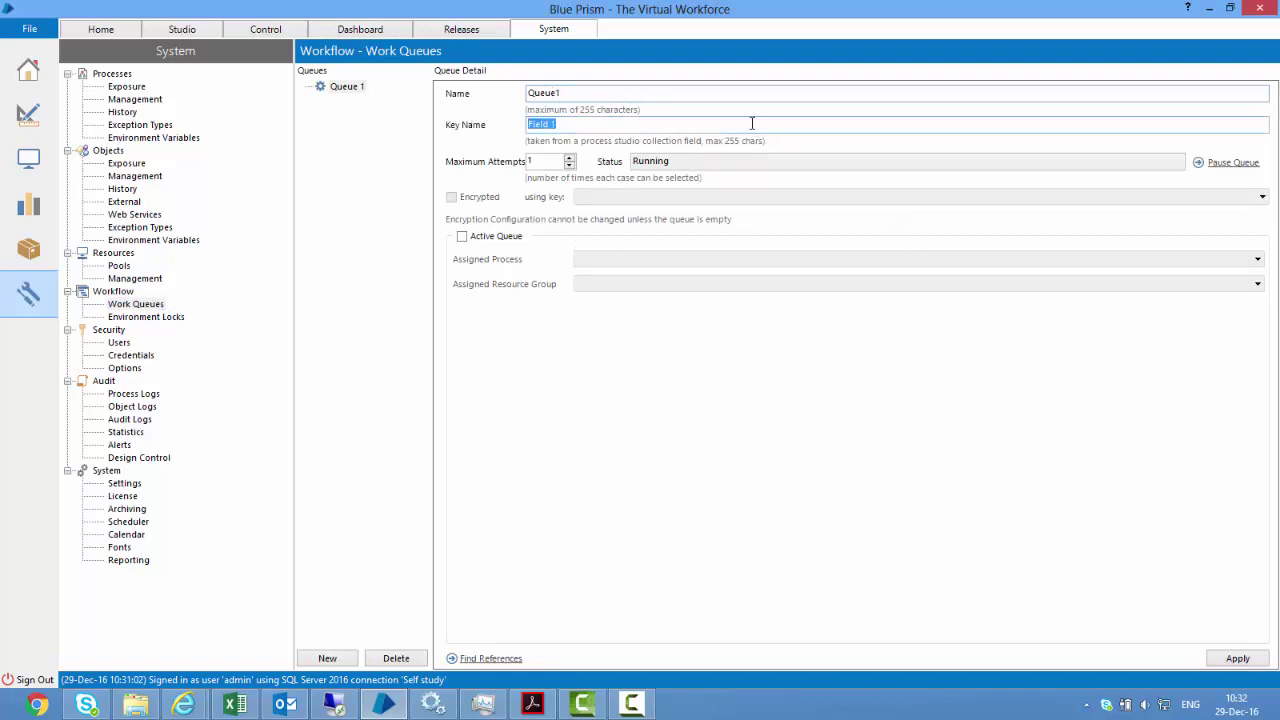
pyautogui.write('Account ID')
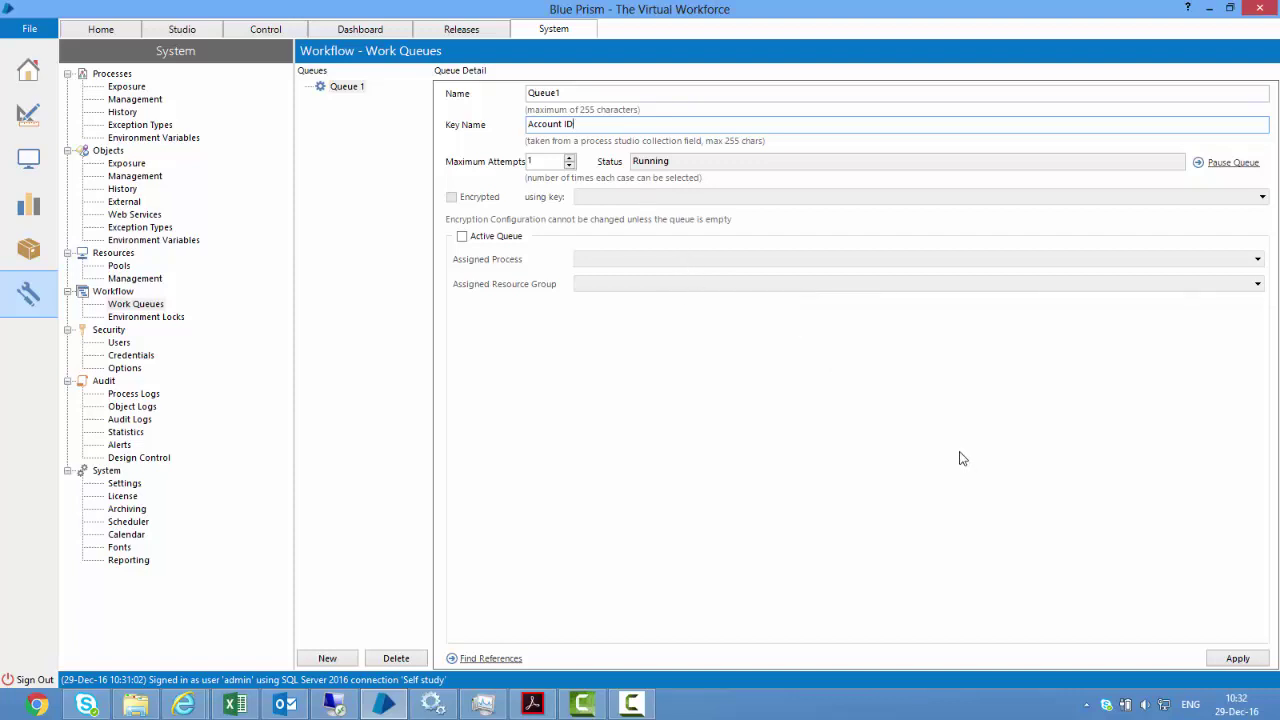
pyautogui.click(1238, 659)
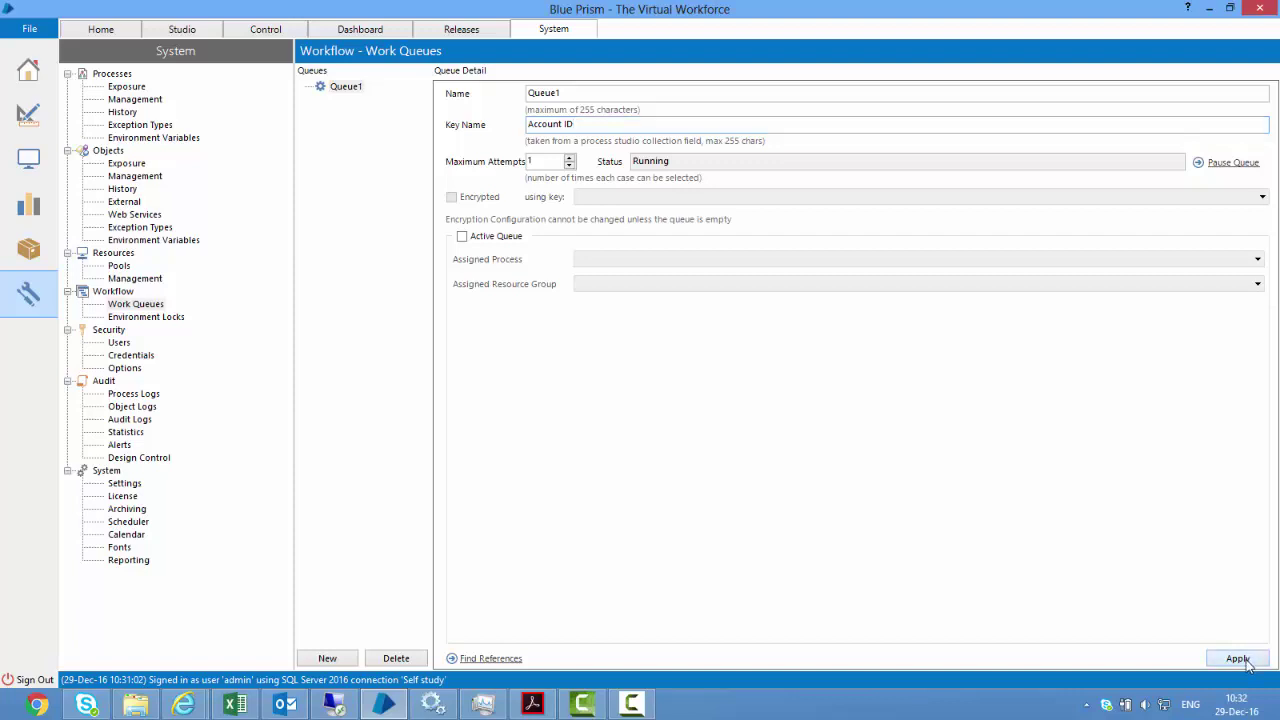
# View the work queues under Queue Management in the Control room
pyautogui.click(28, 160)
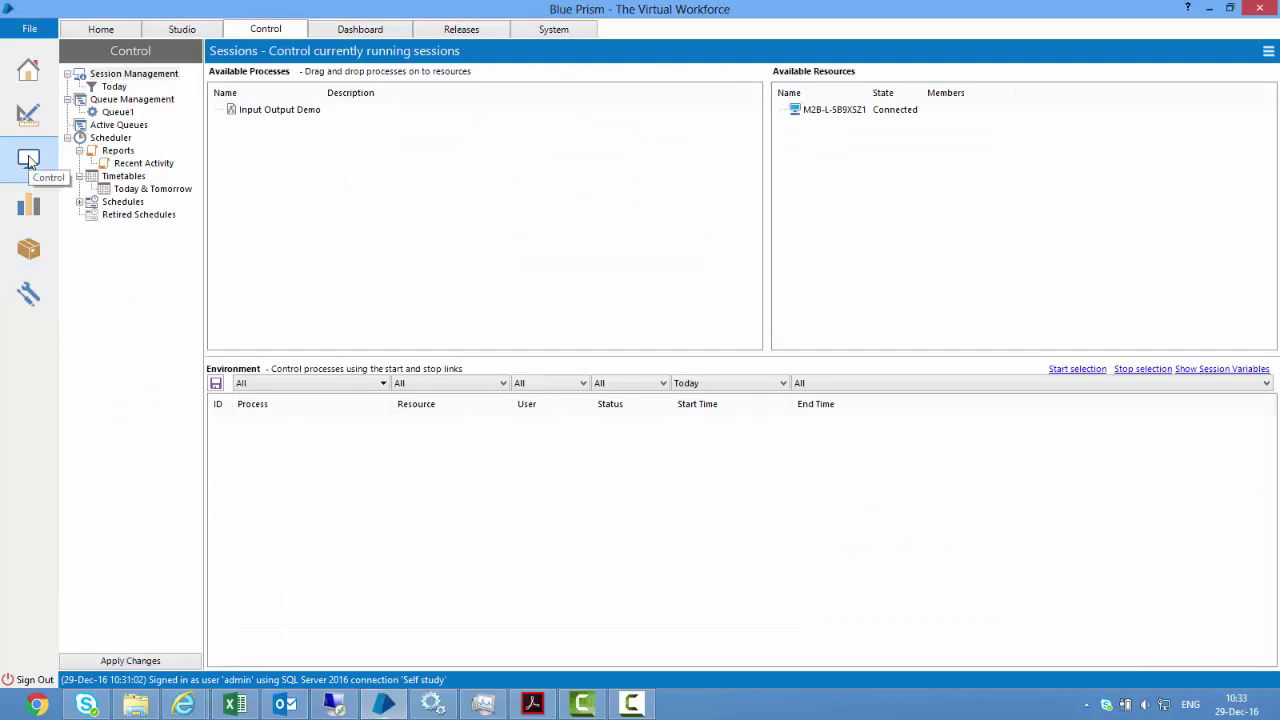
pyautogui.click(130, 100)
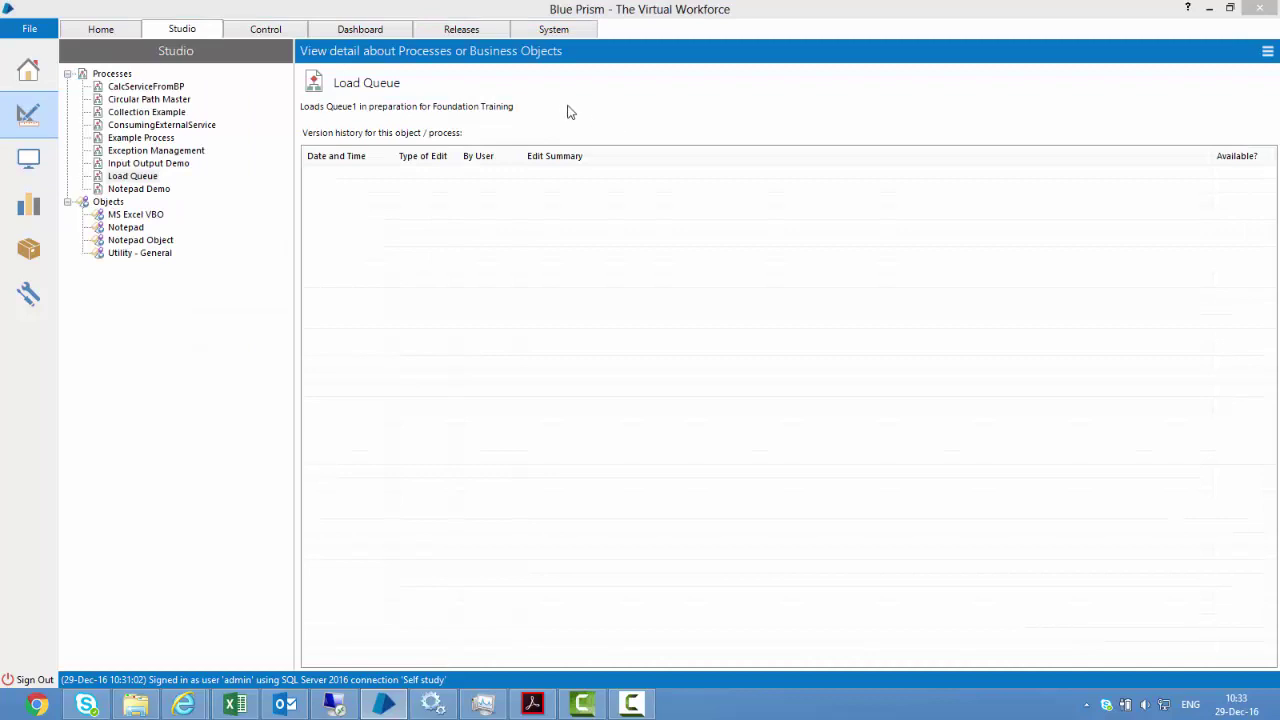
# Open the Load Queue process from Studio for editing
pyautogui.click(150, 176)
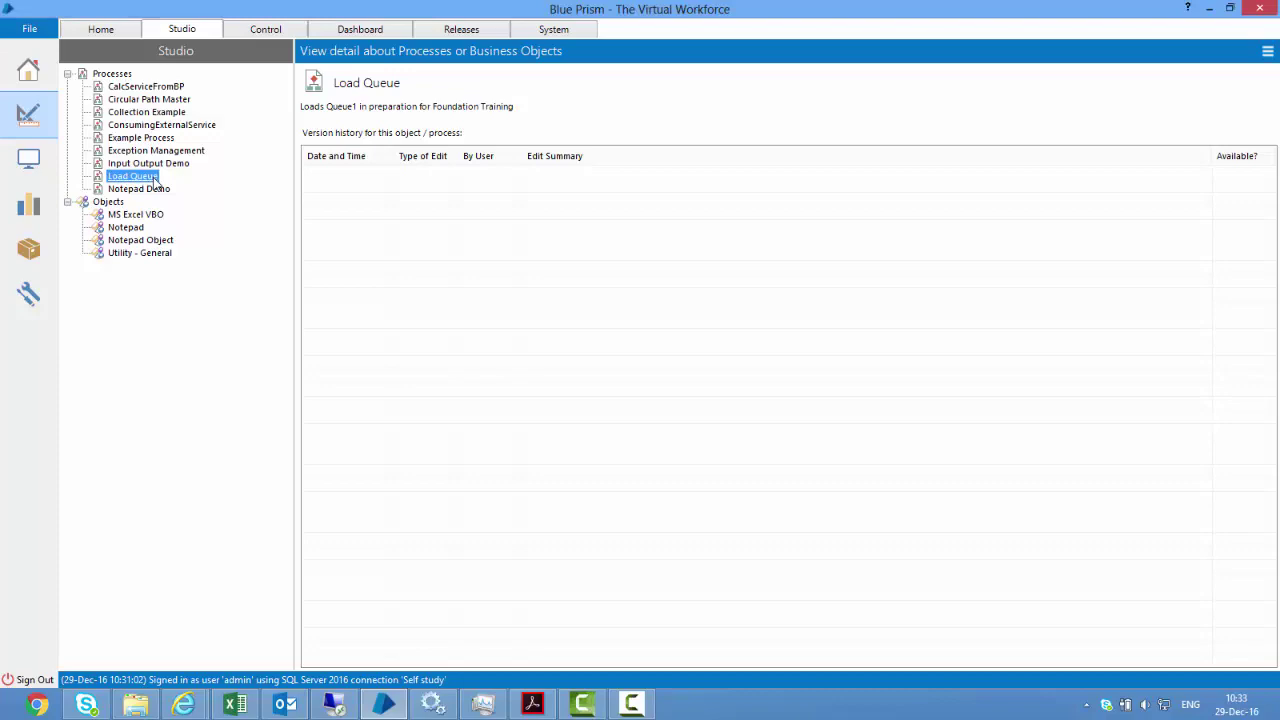
pyautogui.doubleClick(157, 180)
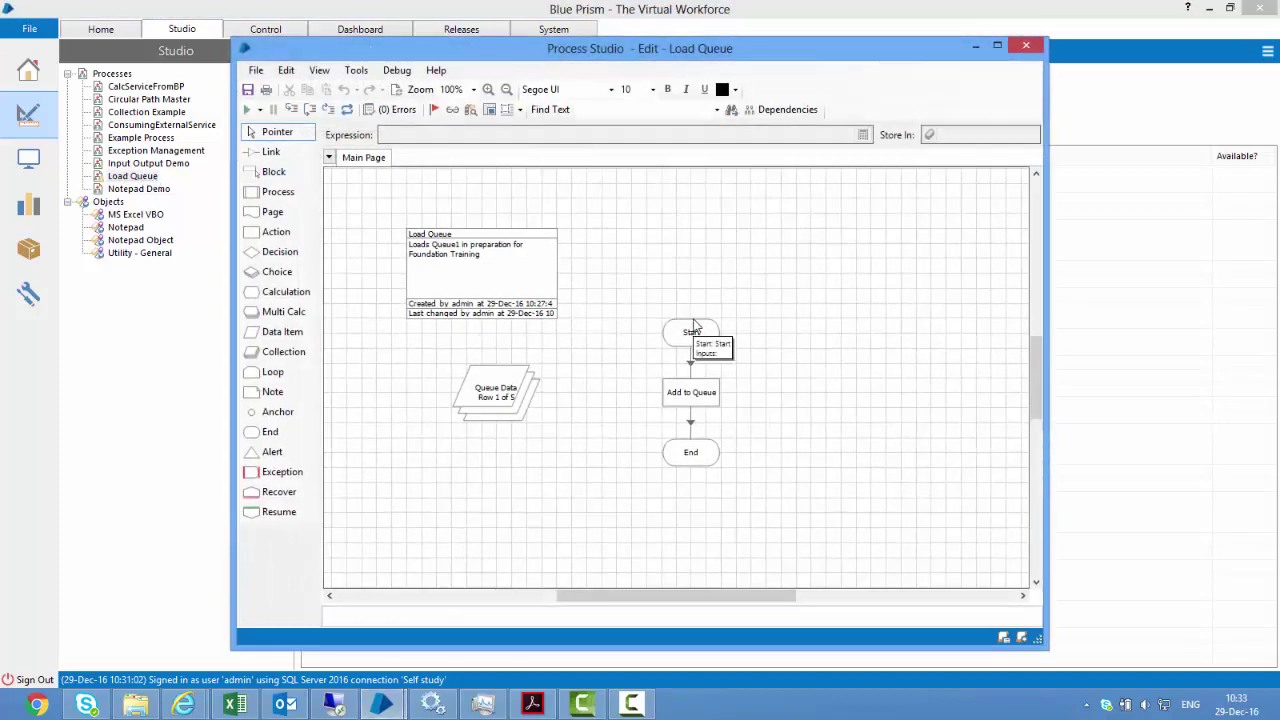
# Review the fields and initial values of the Queue Data collection in the Load Queue process
pyautogui.doubleClick(507, 410)
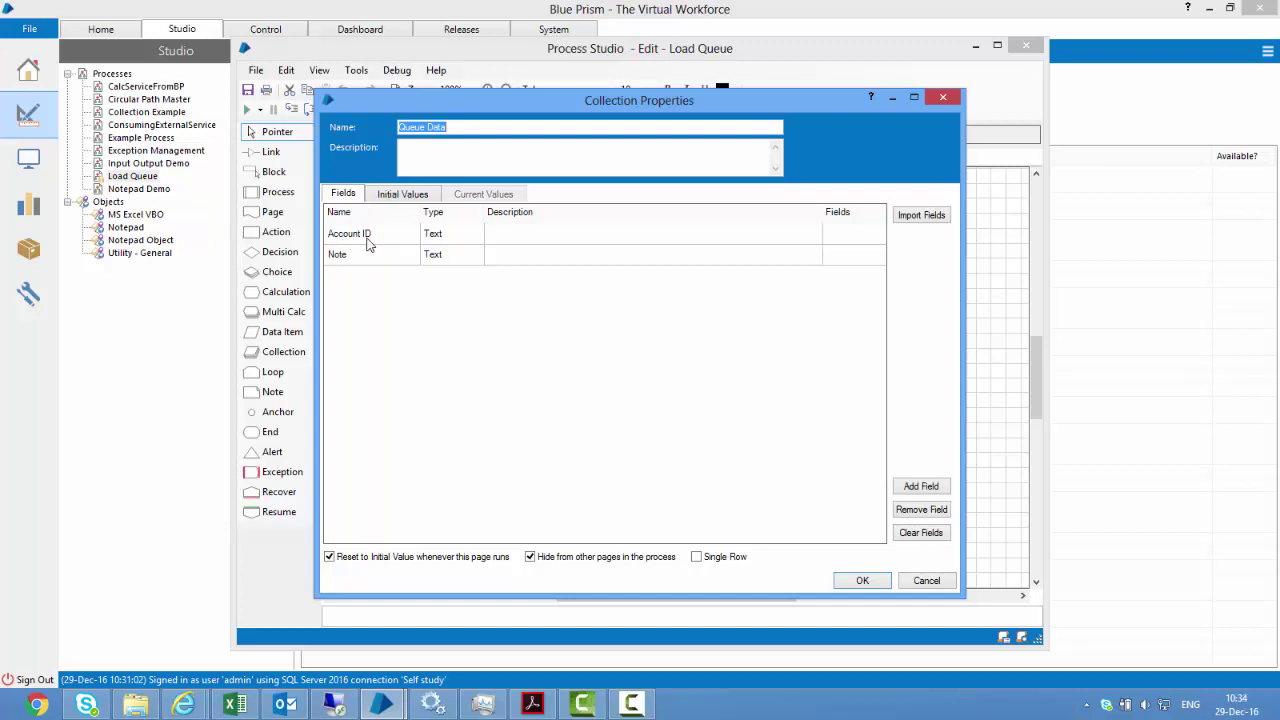
pyautogui.click(401, 194)
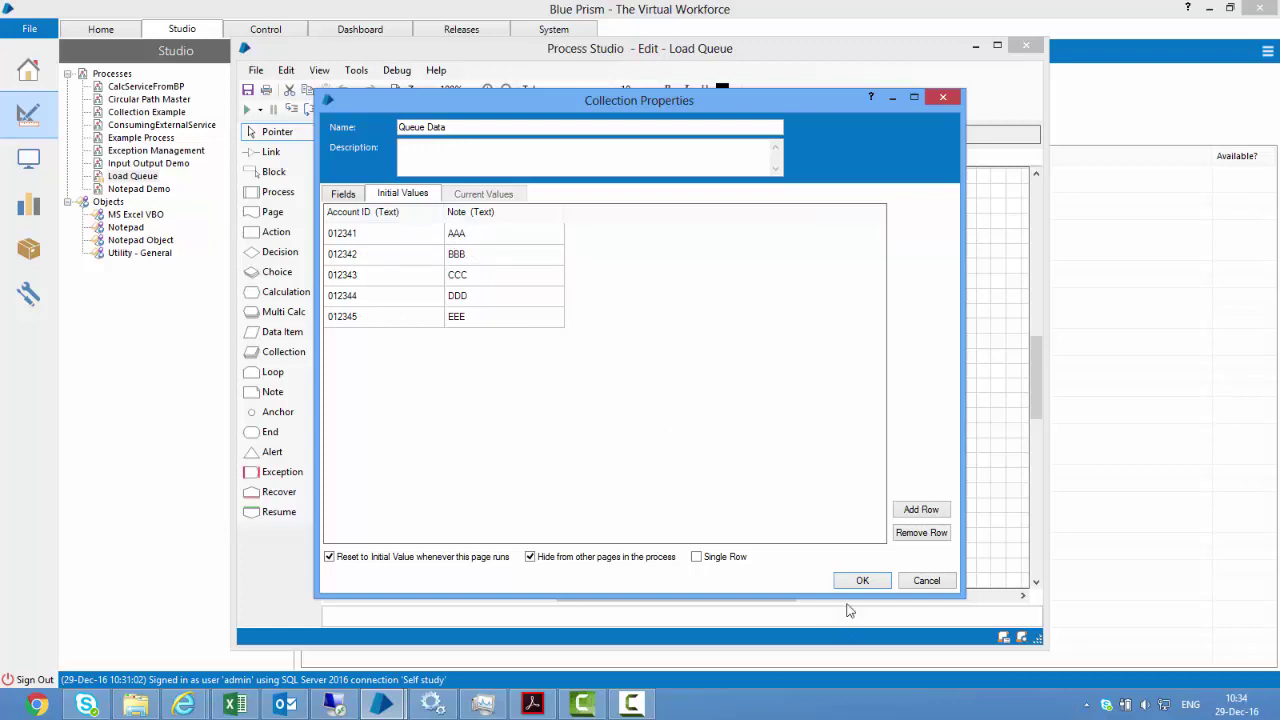
pyautogui.click(866, 582)
pyautogui.click(895, 431)
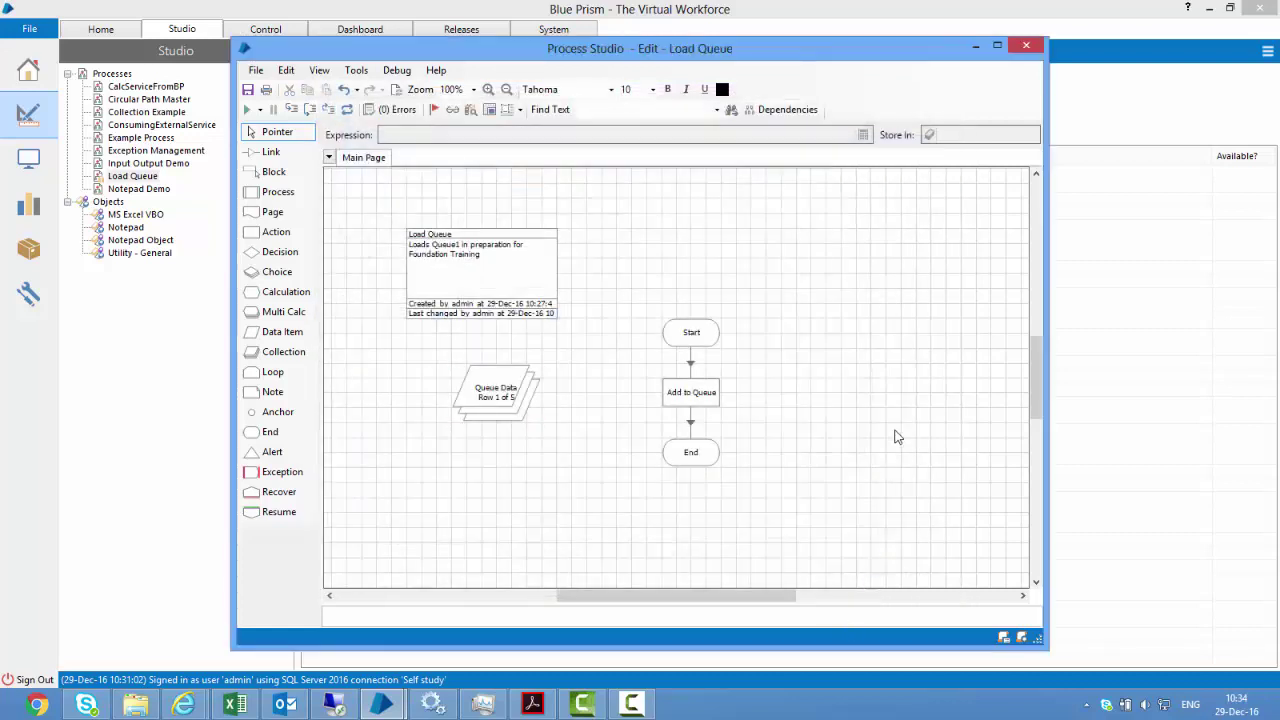
# Examine the Add to Queue action's business object, inputs, outputs and the Queue Data collection fields available to it
pyautogui.click(703, 407)
pyautogui.doubleClick(701, 405)
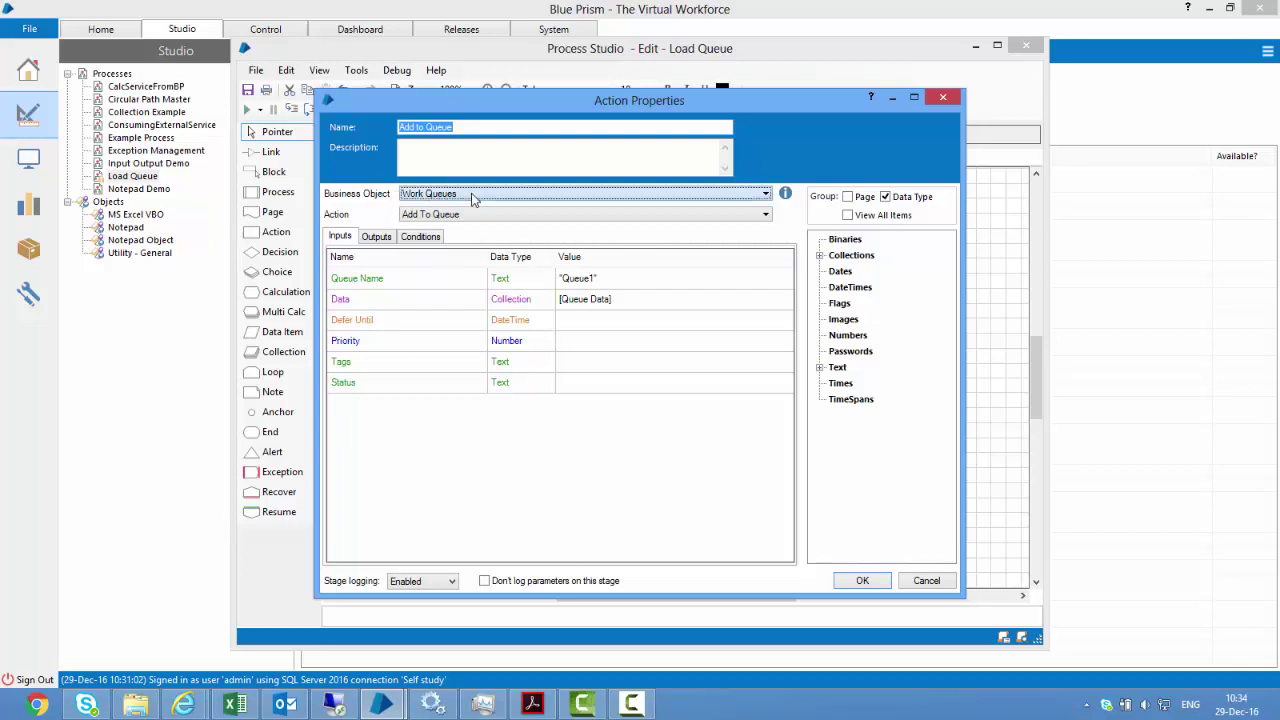
pyautogui.click(474, 196)
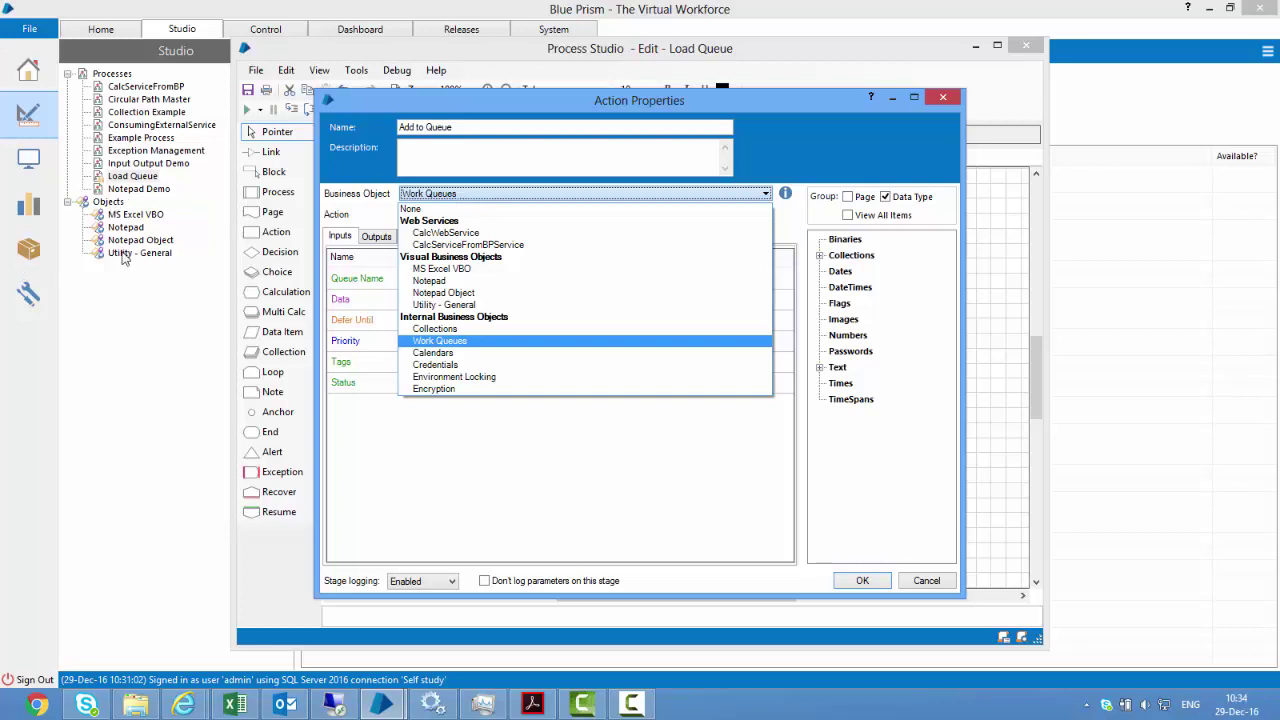
pyautogui.click(487, 197)
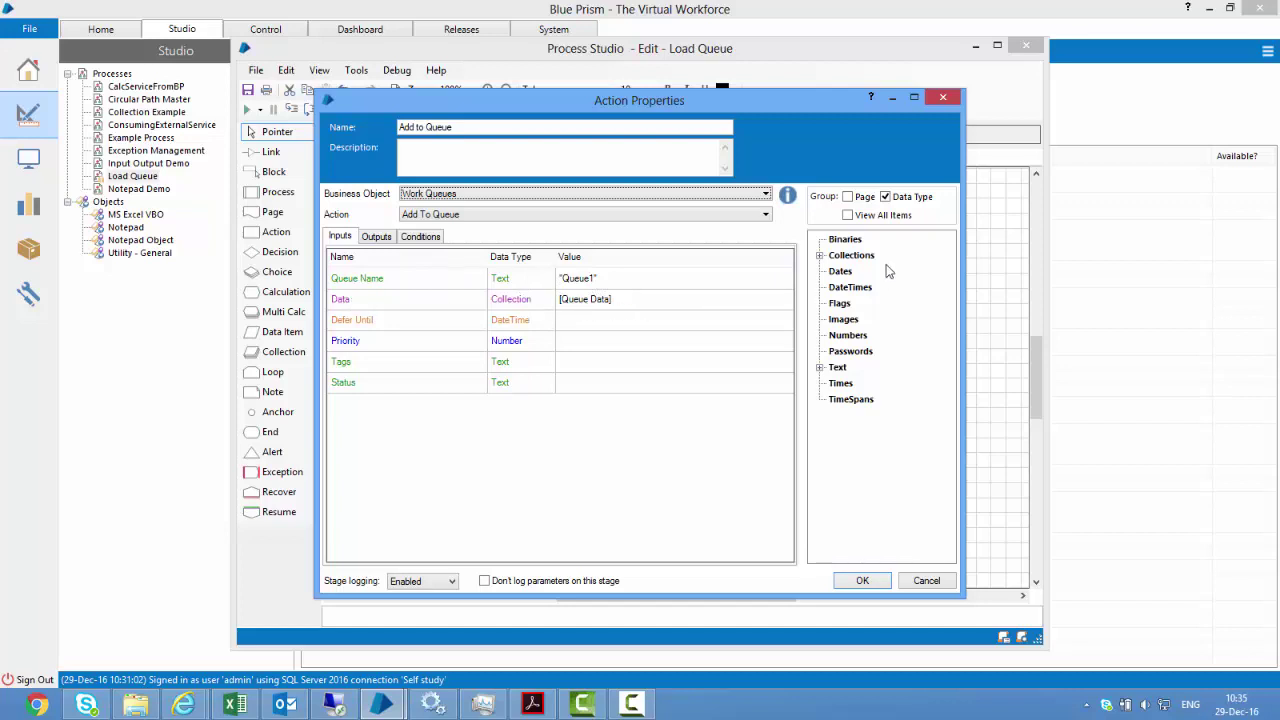
pyautogui.click(820, 256)
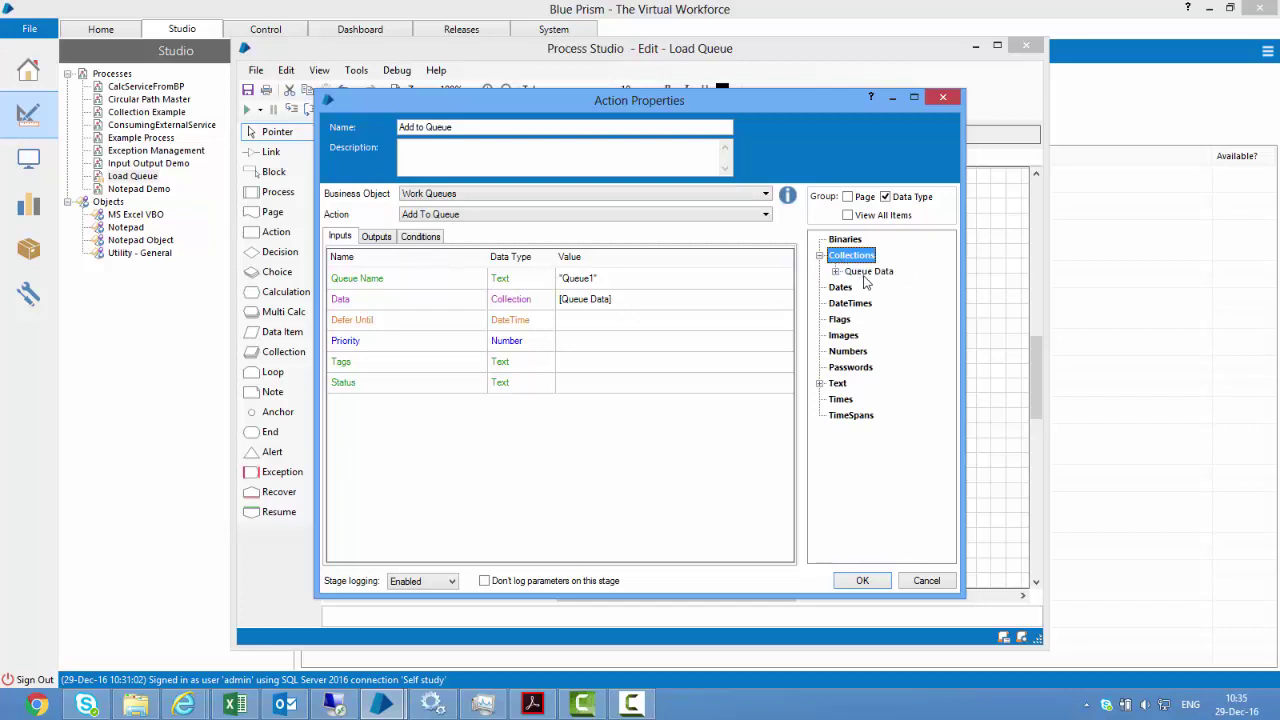
pyautogui.click(835, 272)
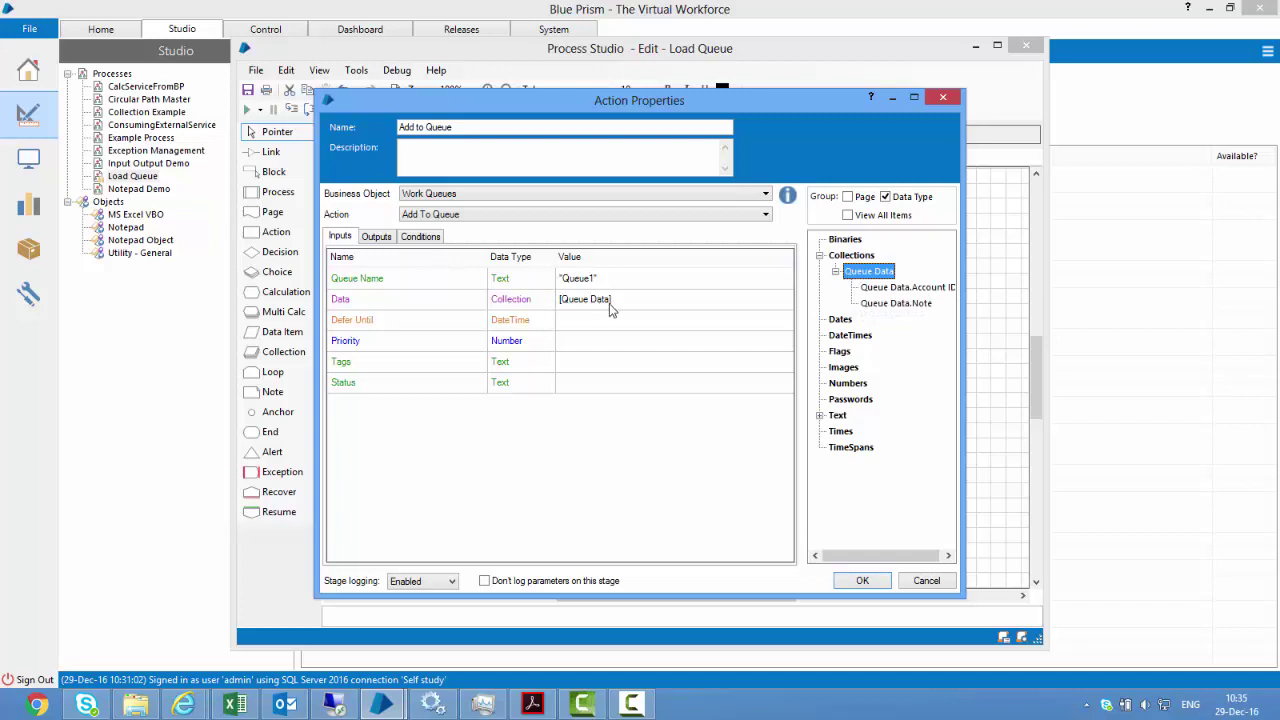
pyautogui.click(383, 245)
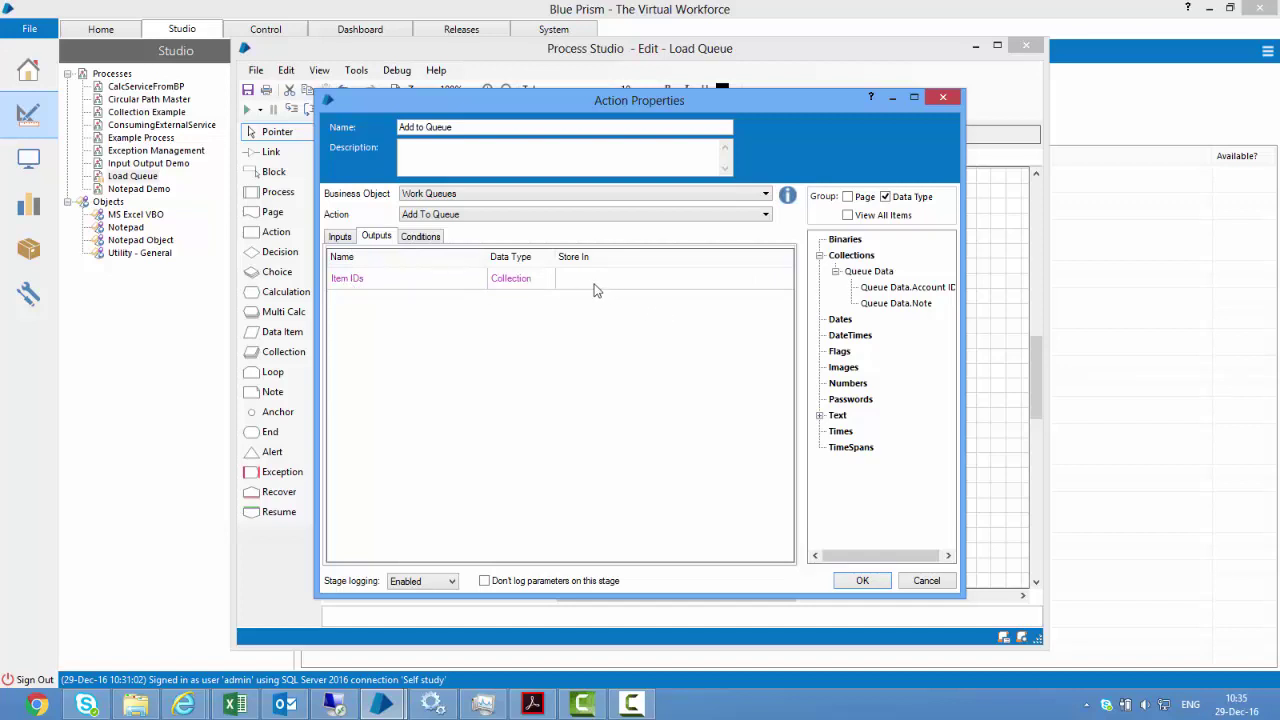
pyautogui.click(339, 237)
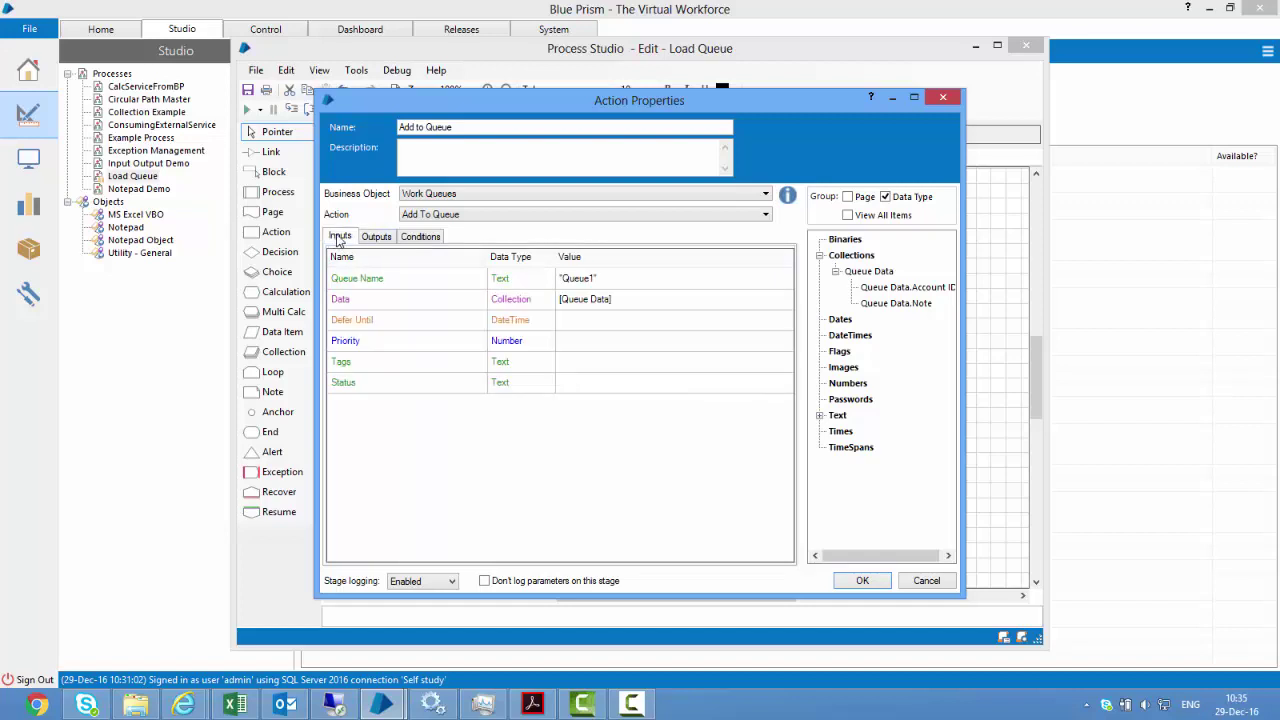
pyautogui.click(862, 578)
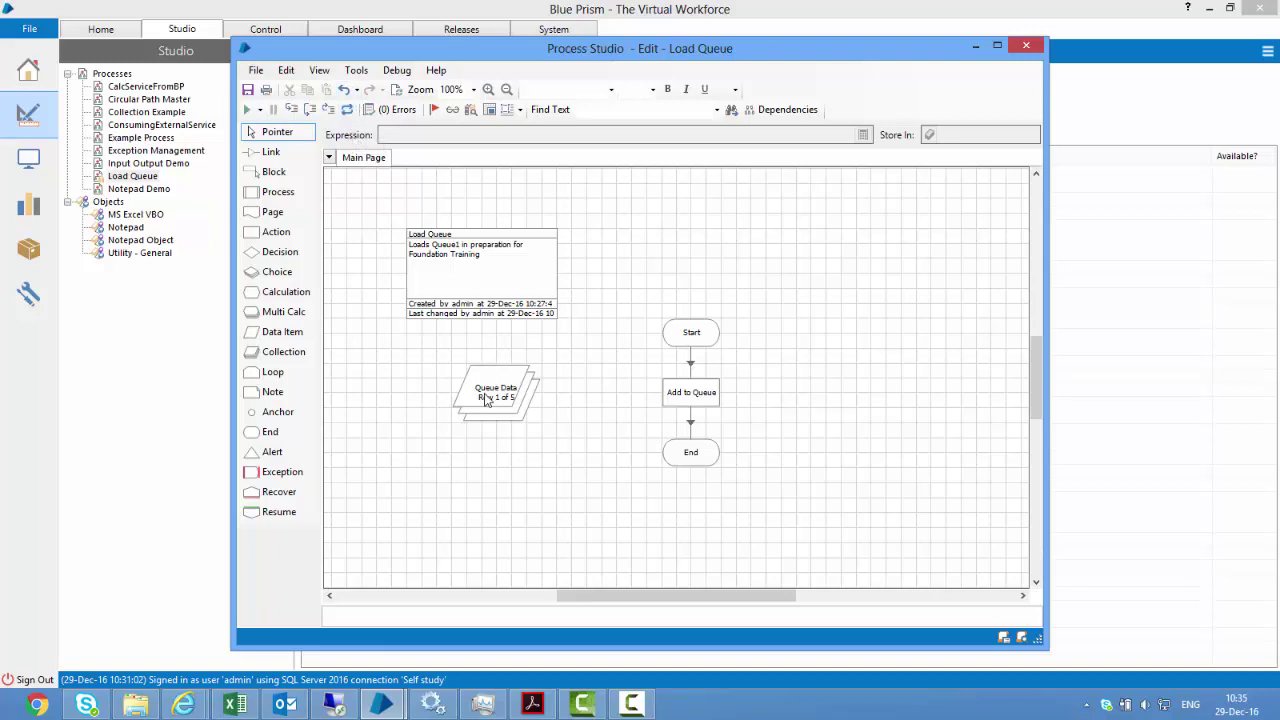
# Run the Load Queue process and close it, saving the changes with the comment "save"
pyautogui.click(249, 111)
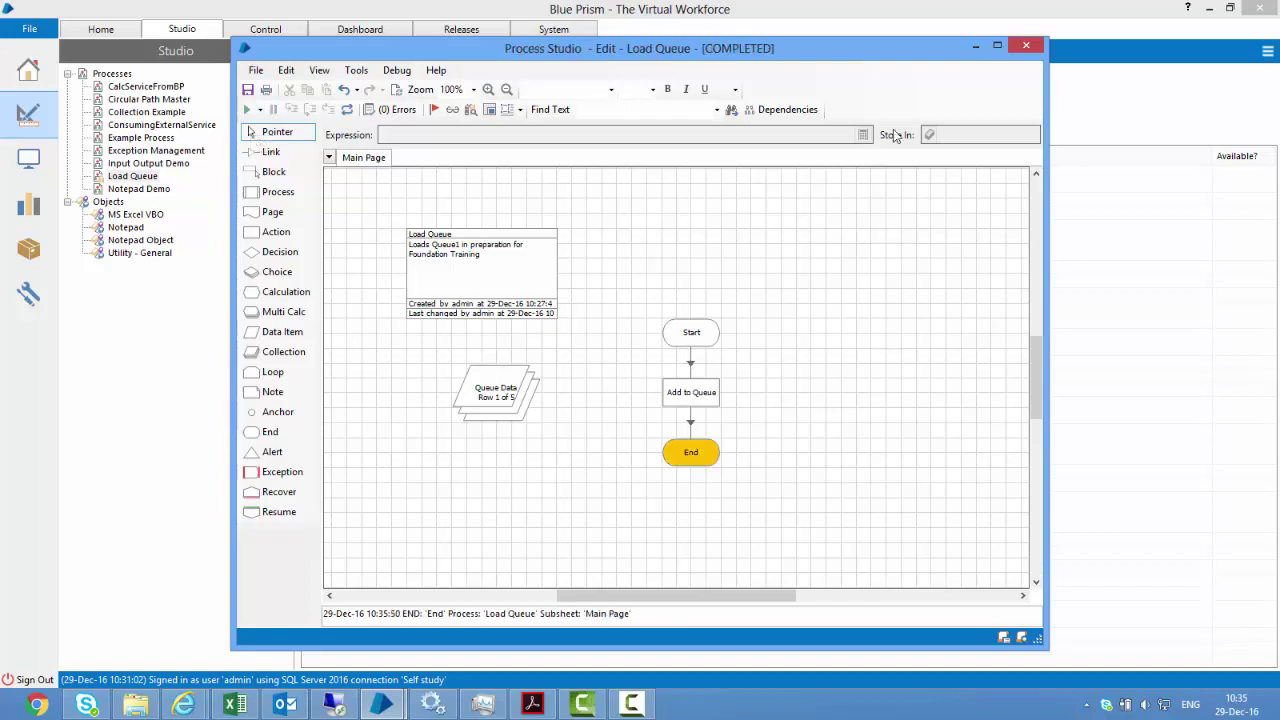
pyautogui.click(1027, 47)
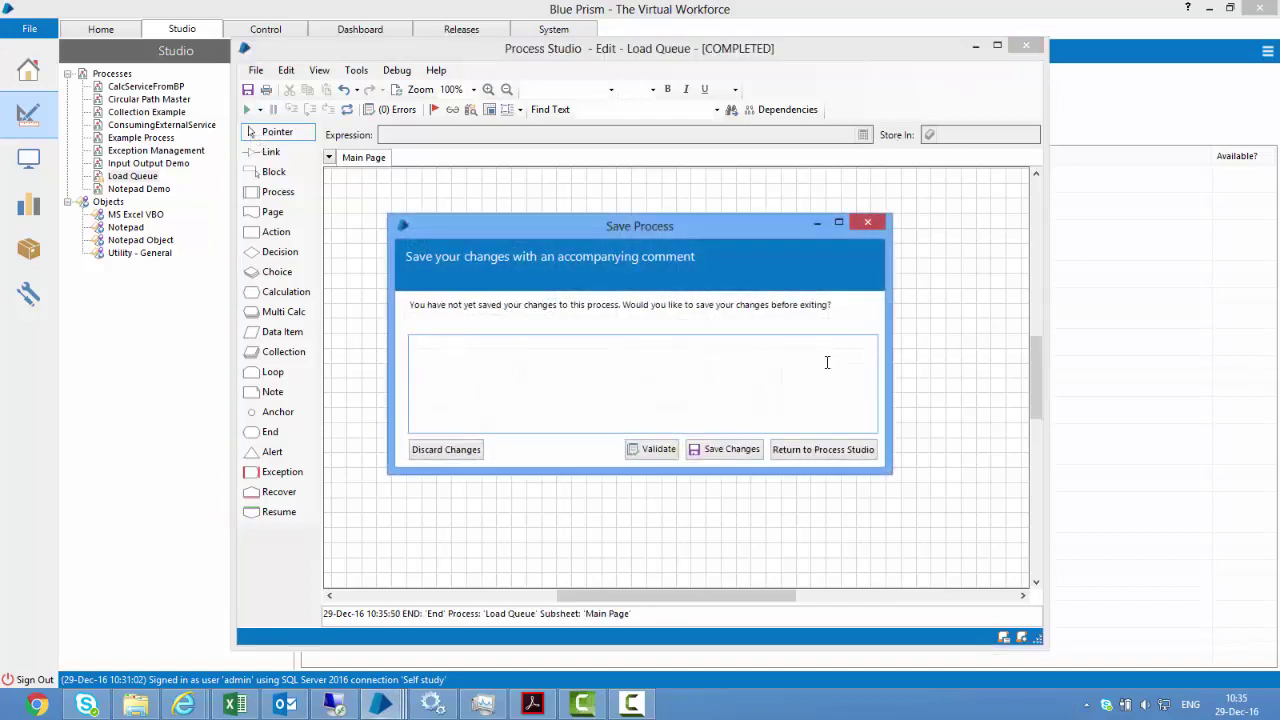
pyautogui.click(725, 449)
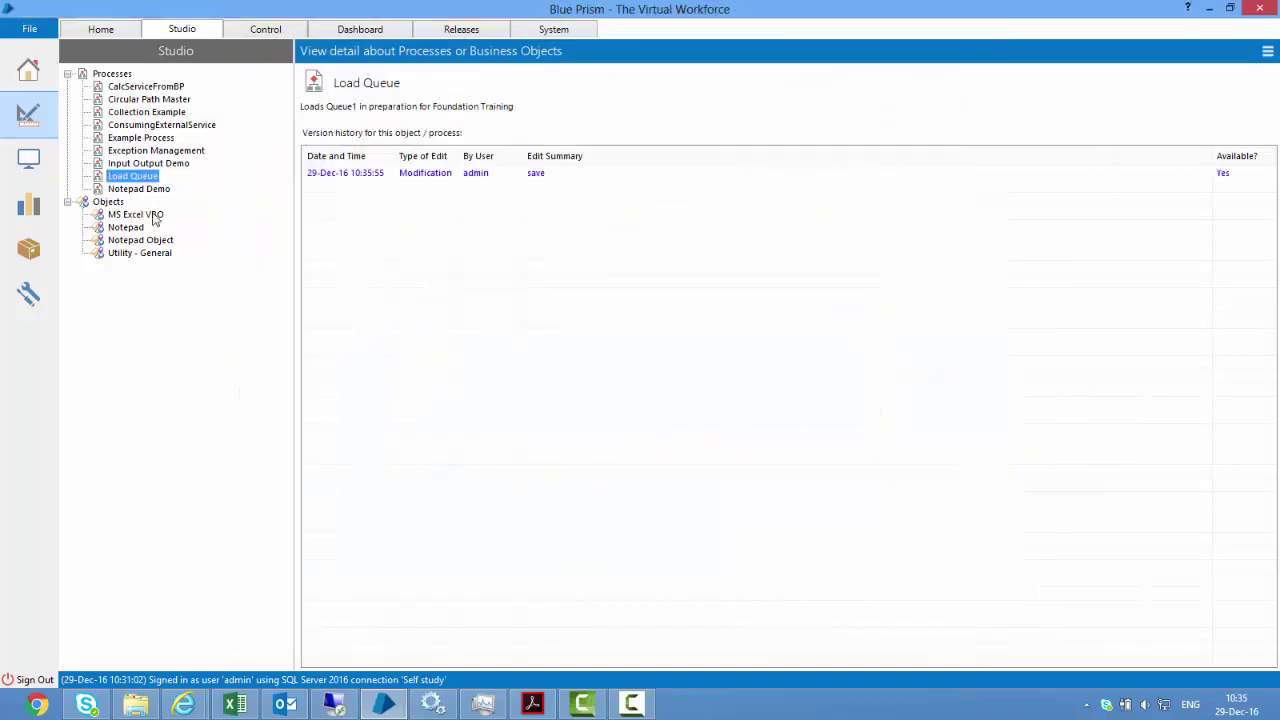
# Return to Queue Management in the Control room to check the loaded queue
pyautogui.click(28, 160)
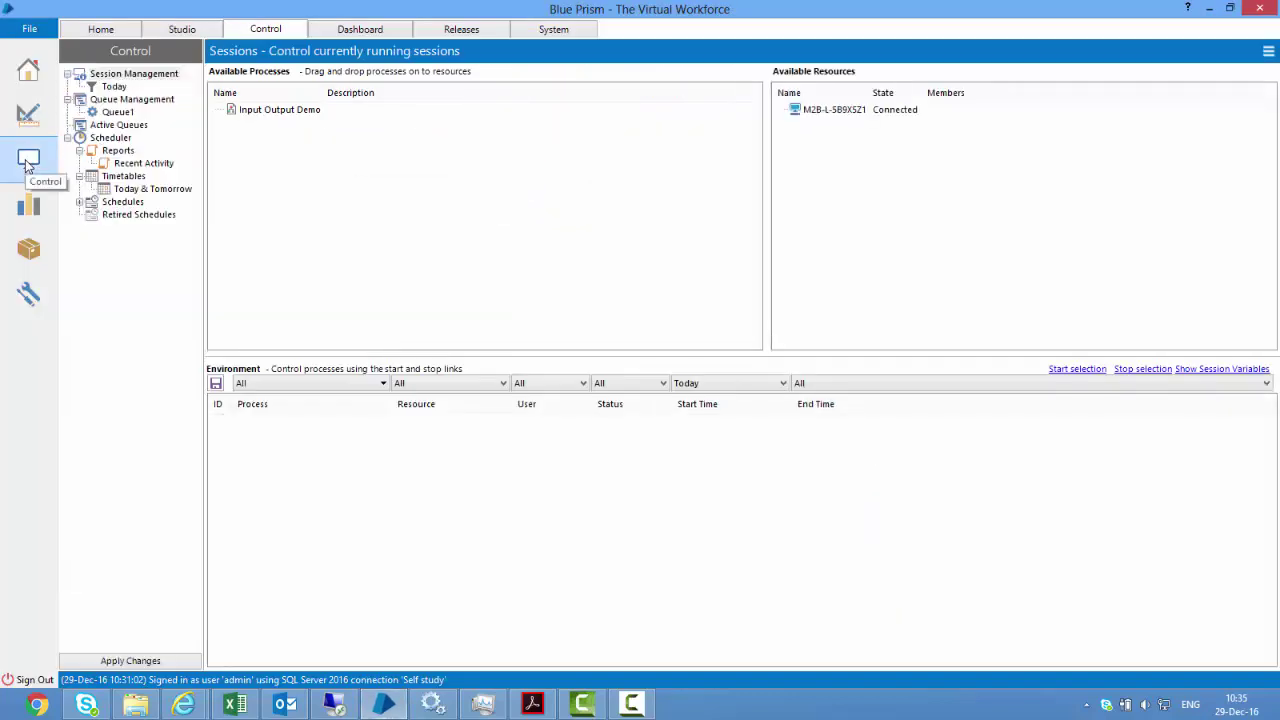
pyautogui.click(128, 101)
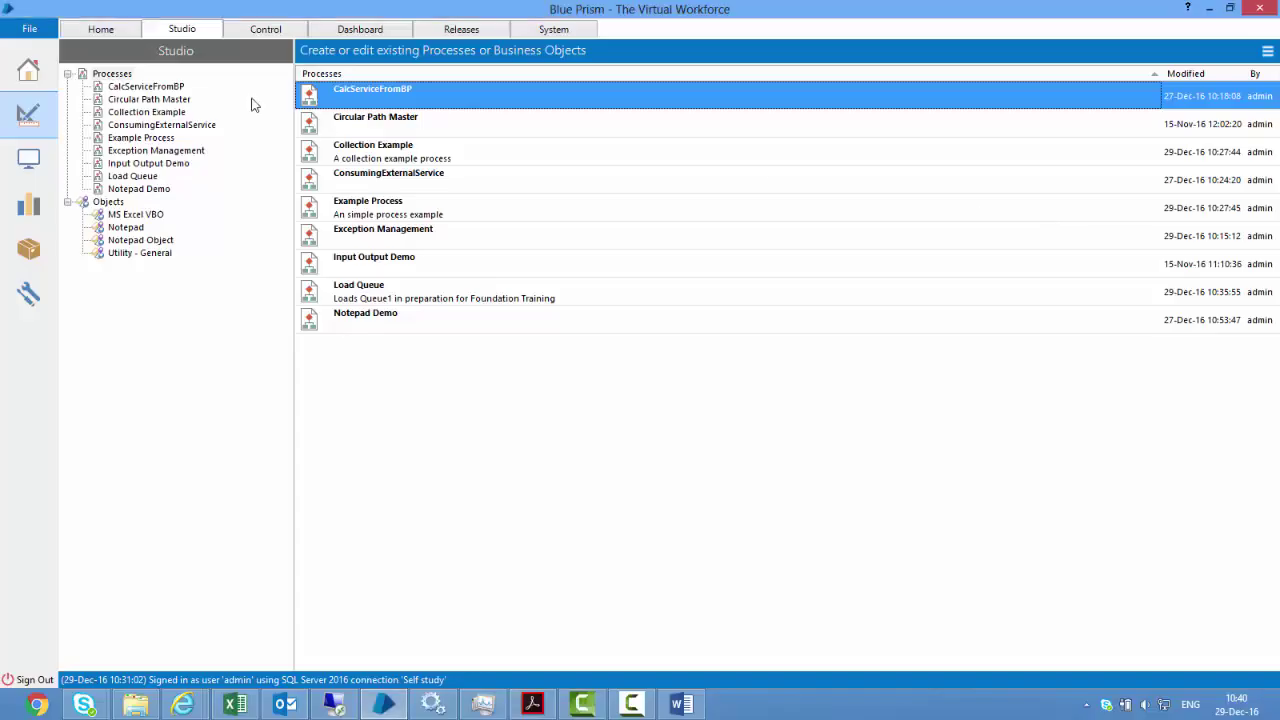
# Create a new process in Studio named Queue Exercises 1 with an empty description
pyautogui.click(100, 75)
pyautogui.click(197, 86)
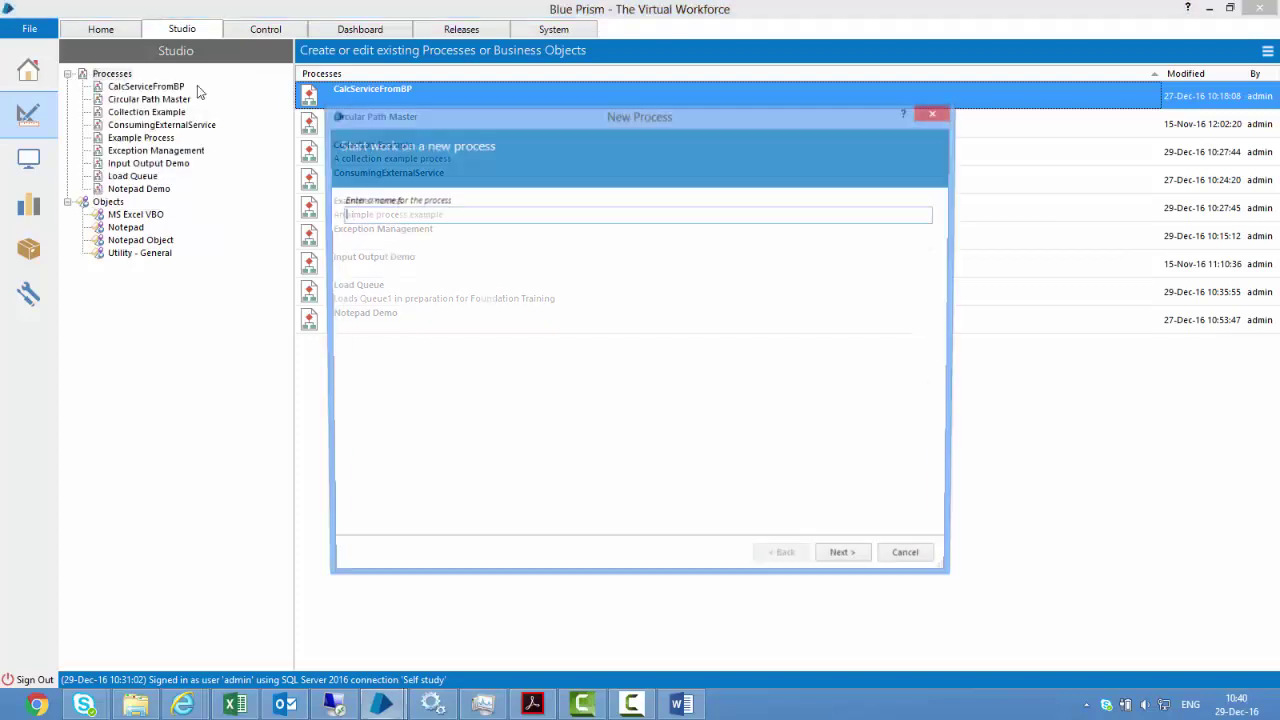
pyautogui.write('Queue Exercises 1')
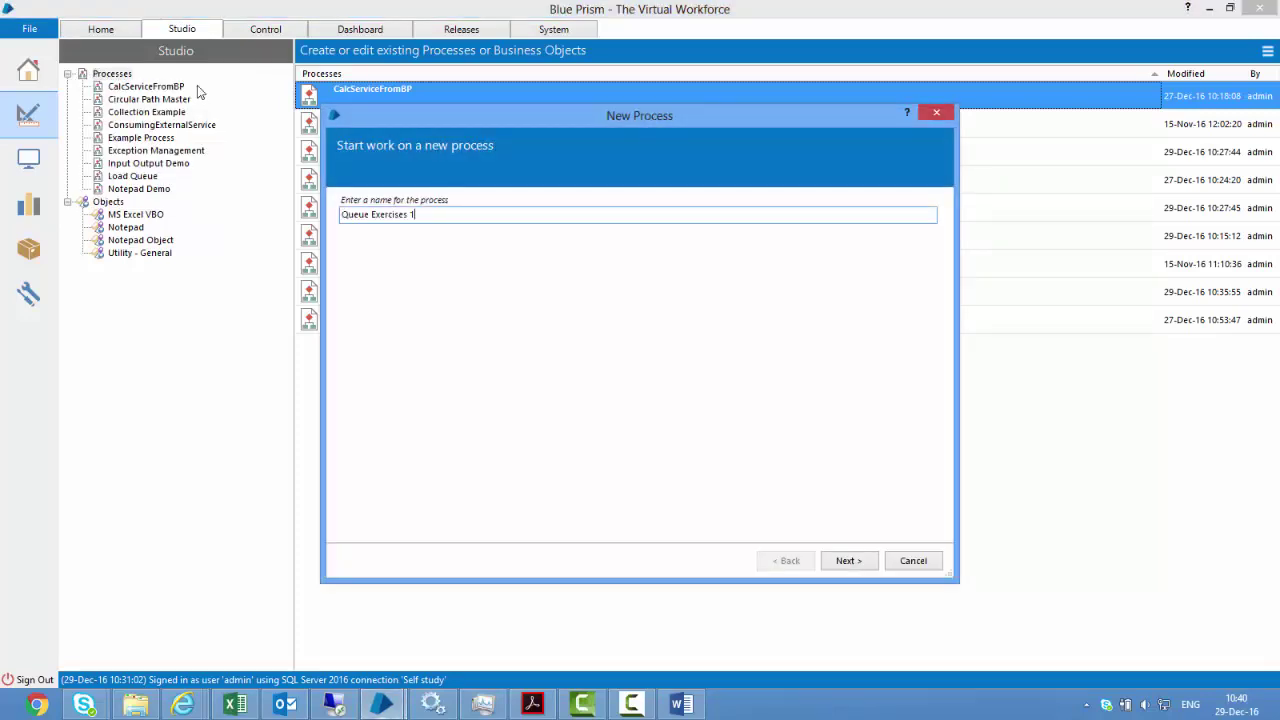
pyautogui.click(862, 564)
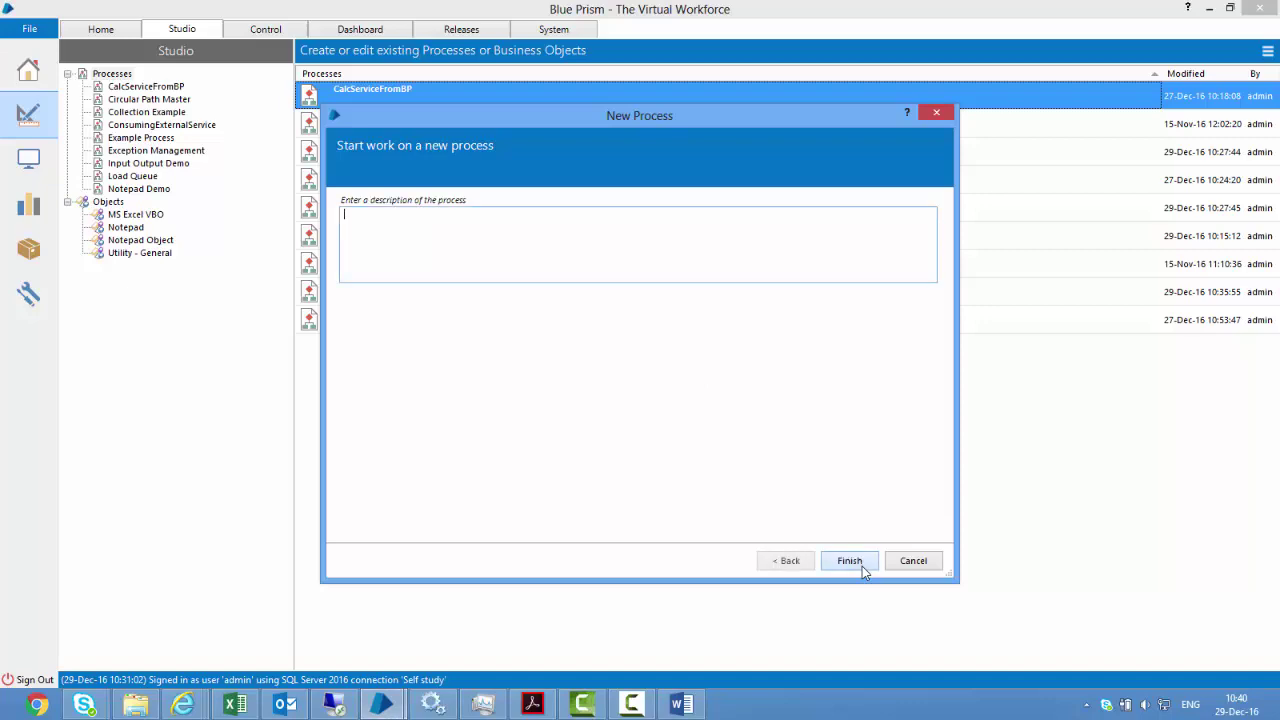
pyautogui.click(851, 562)
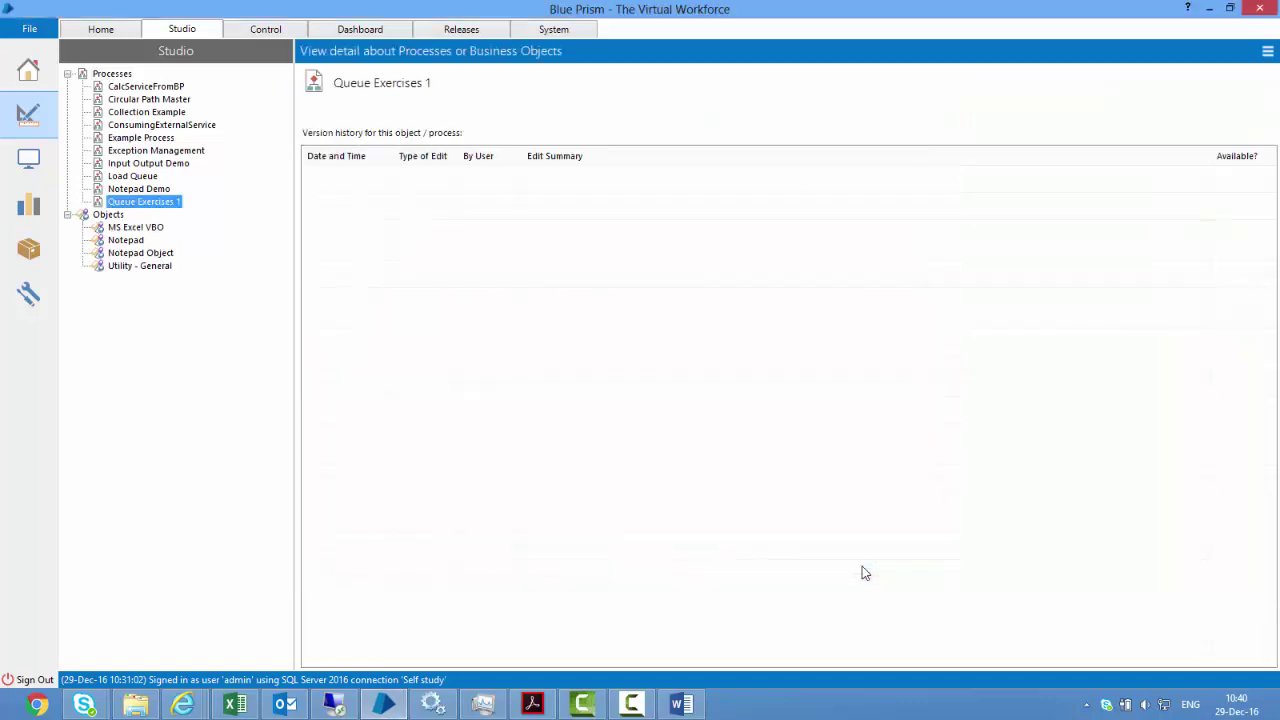
# Open the Queue Exercises 1 process for editing and place an Action stage just below Start
pyautogui.doubleClick(127, 203)
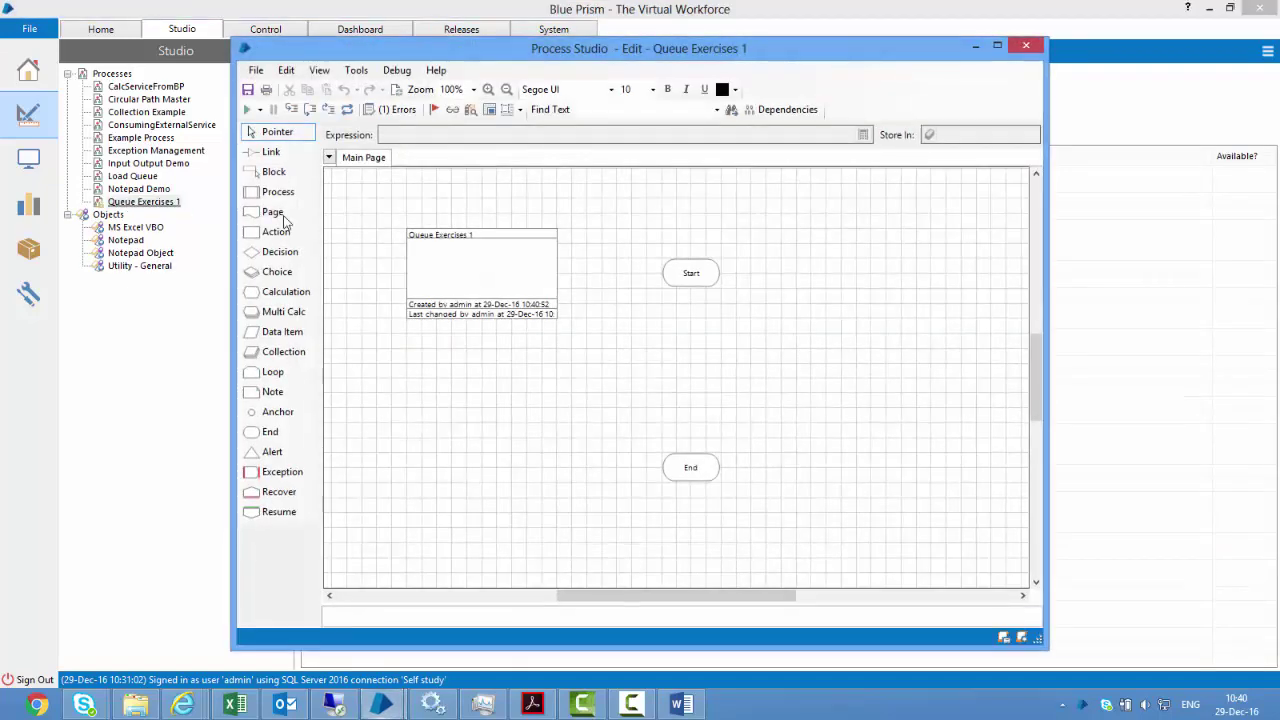
pyautogui.moveTo(276, 232); pyautogui.dragTo(693, 350)
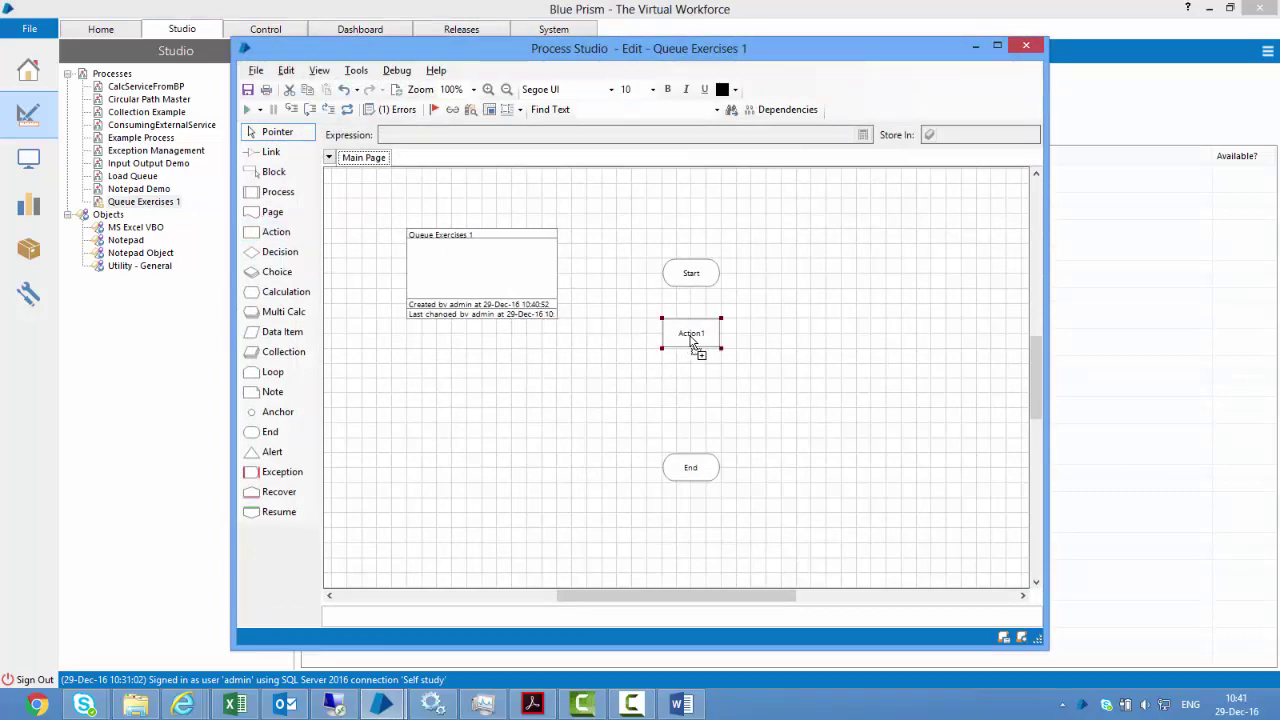
# Name the new Action stage Get Next Item and configure it with the Work Queues action Get Next Item for queue name "Queue1"
pyautogui.doubleClick(692, 340)
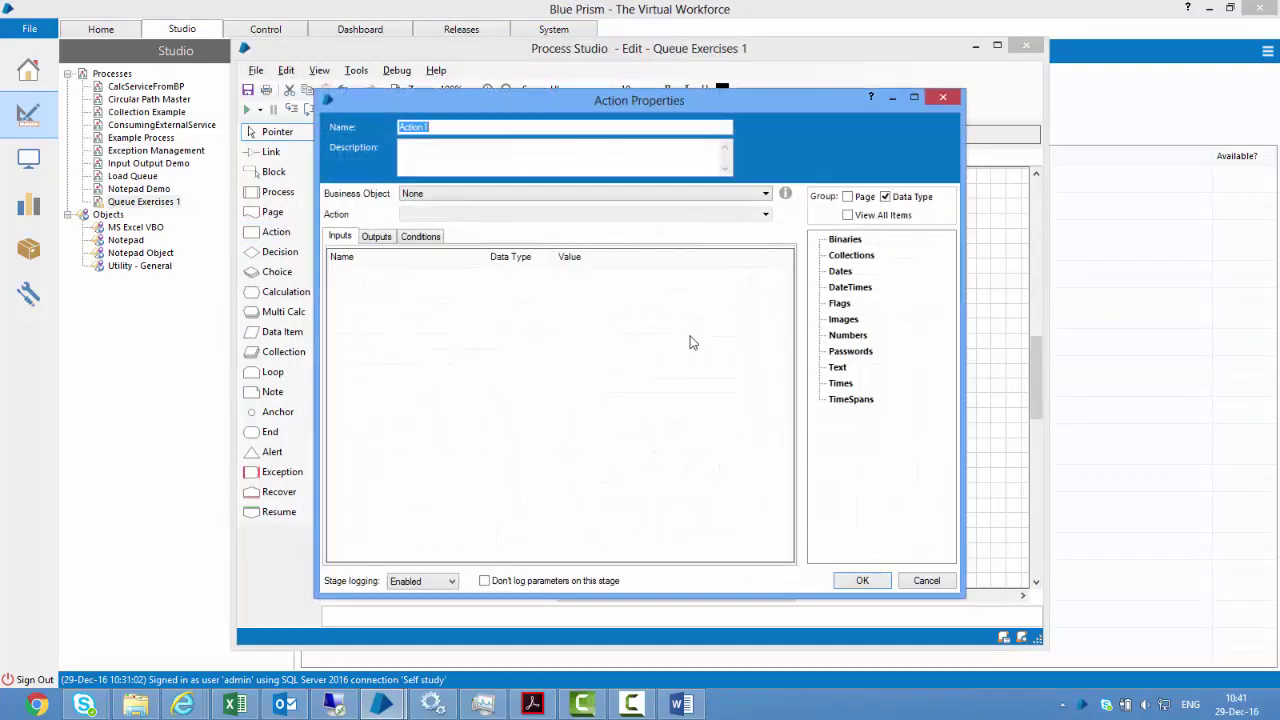
pyautogui.write('Get Next Item')
pyautogui.click(431, 196)
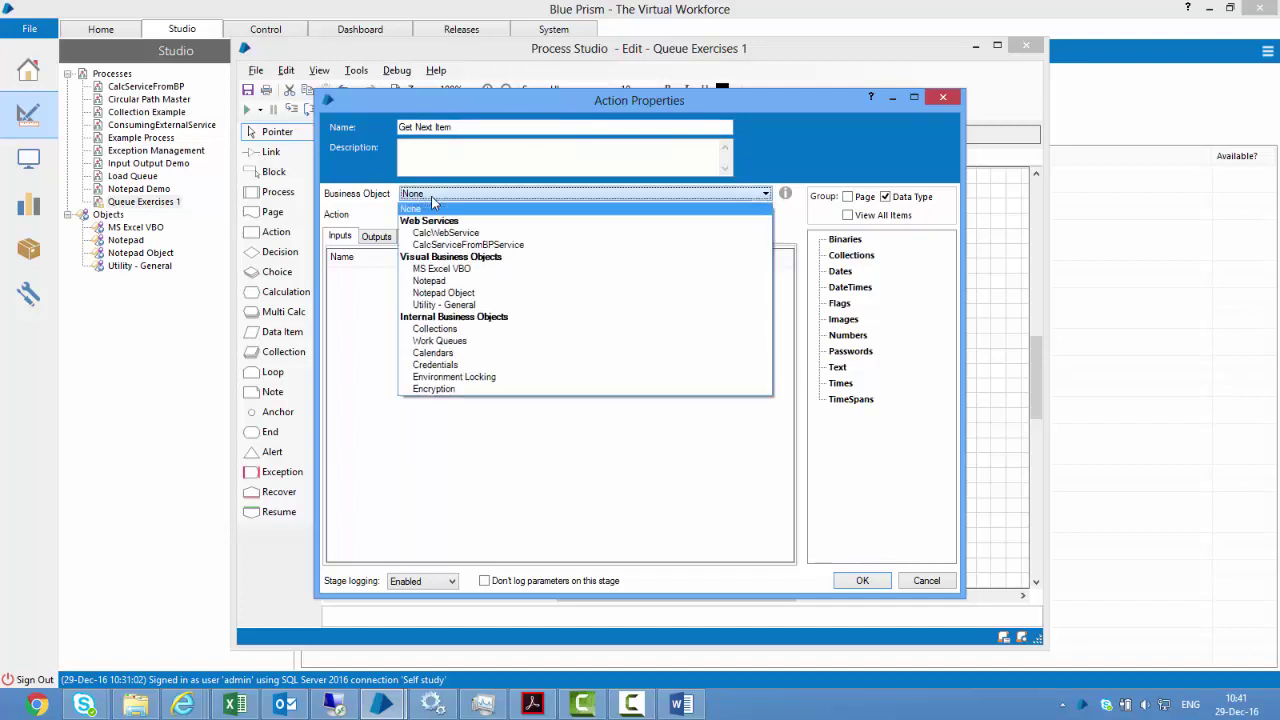
pyautogui.click(500, 340)
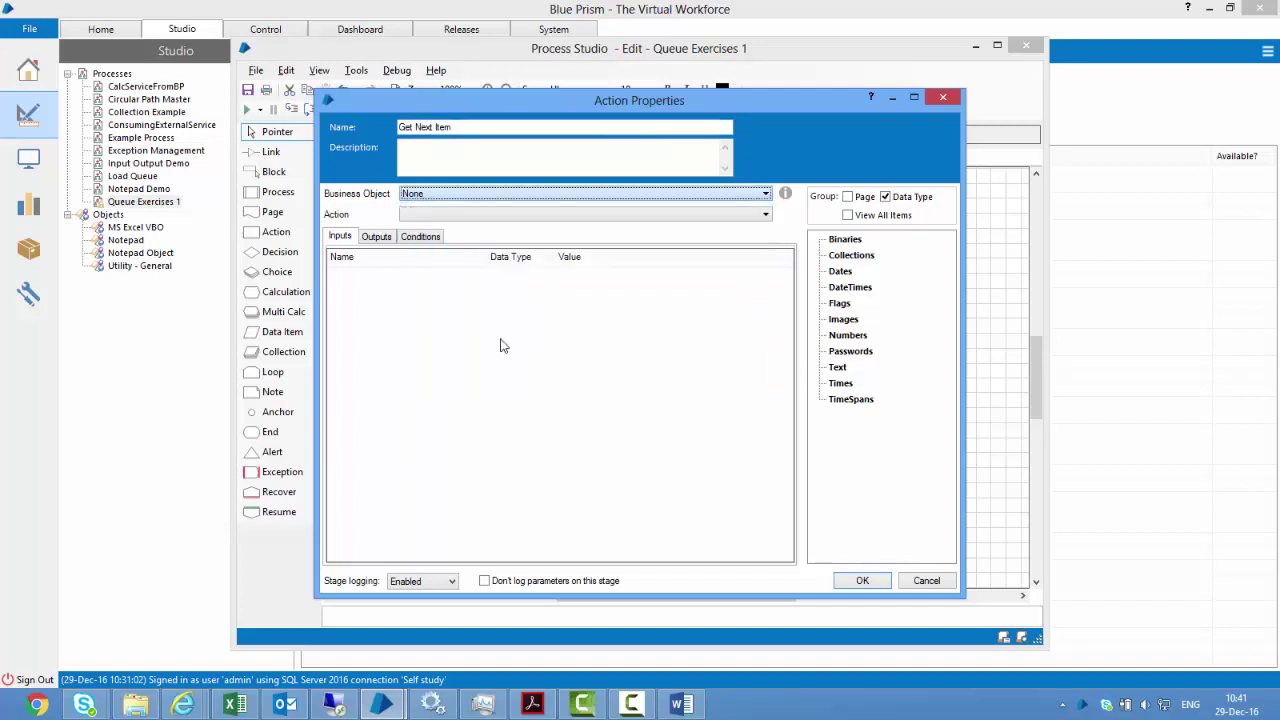
pyautogui.click(462, 216)
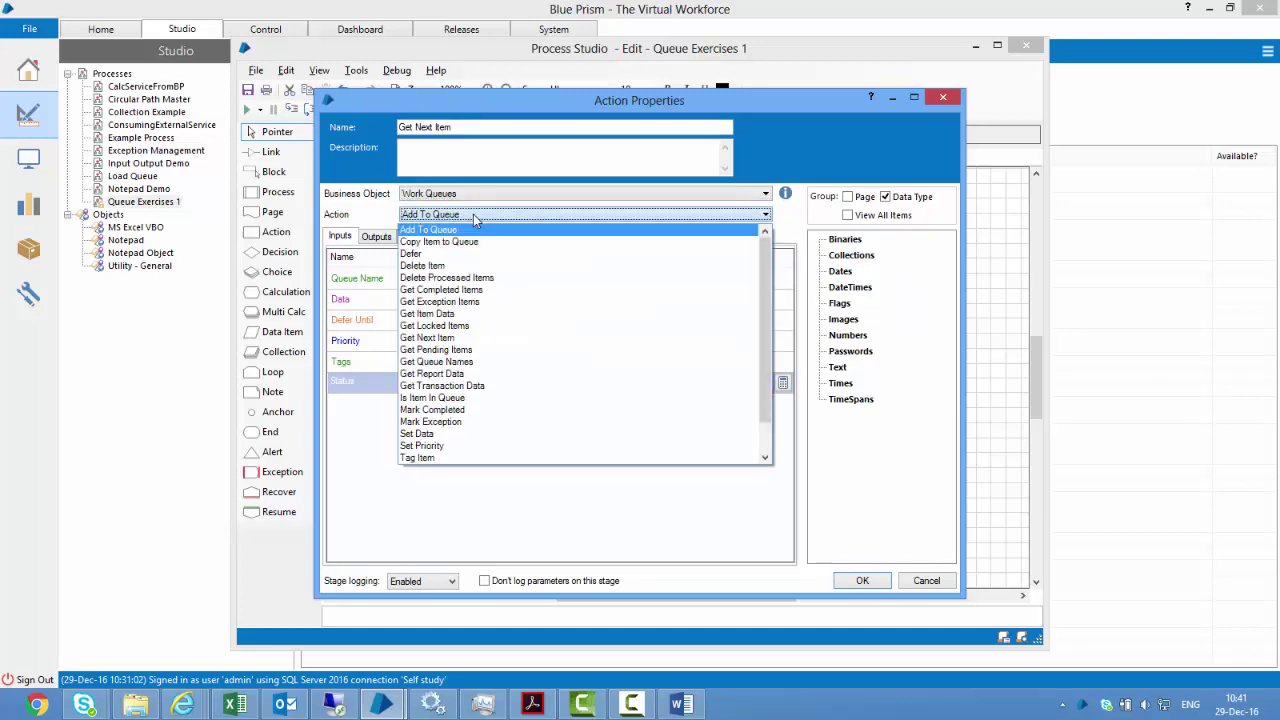
pyautogui.click(480, 338)
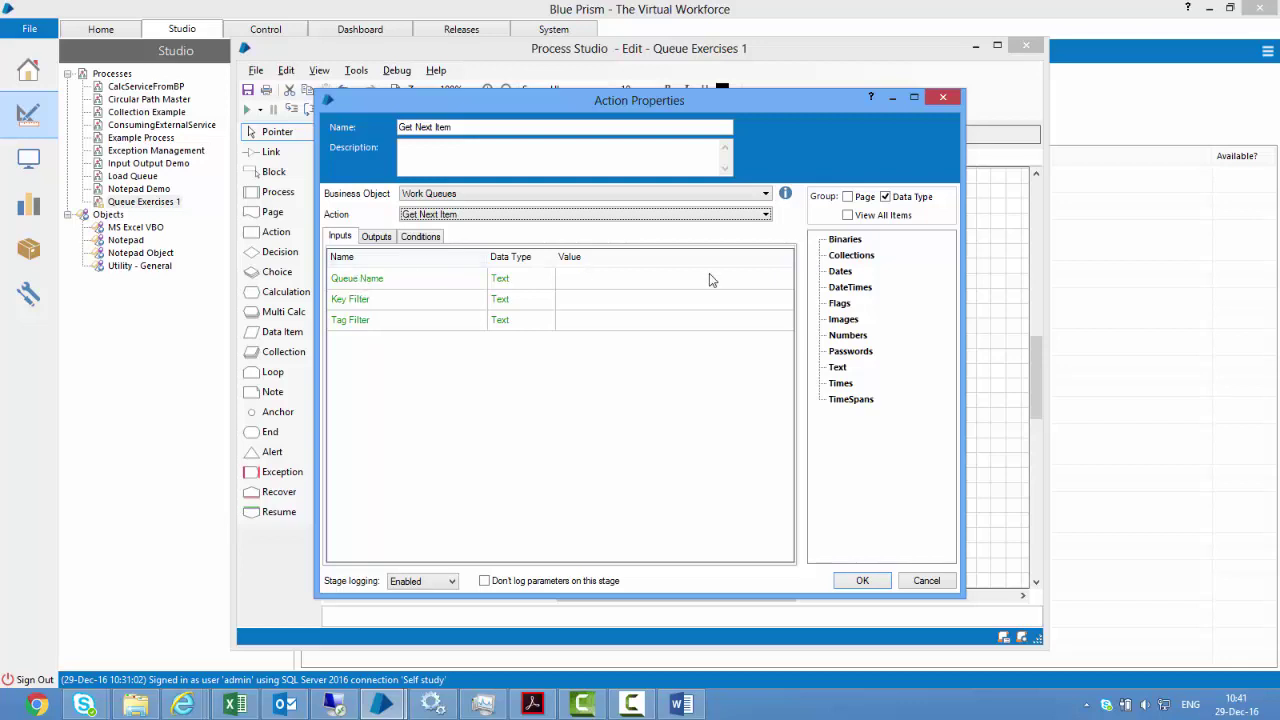
pyautogui.click(573, 283)
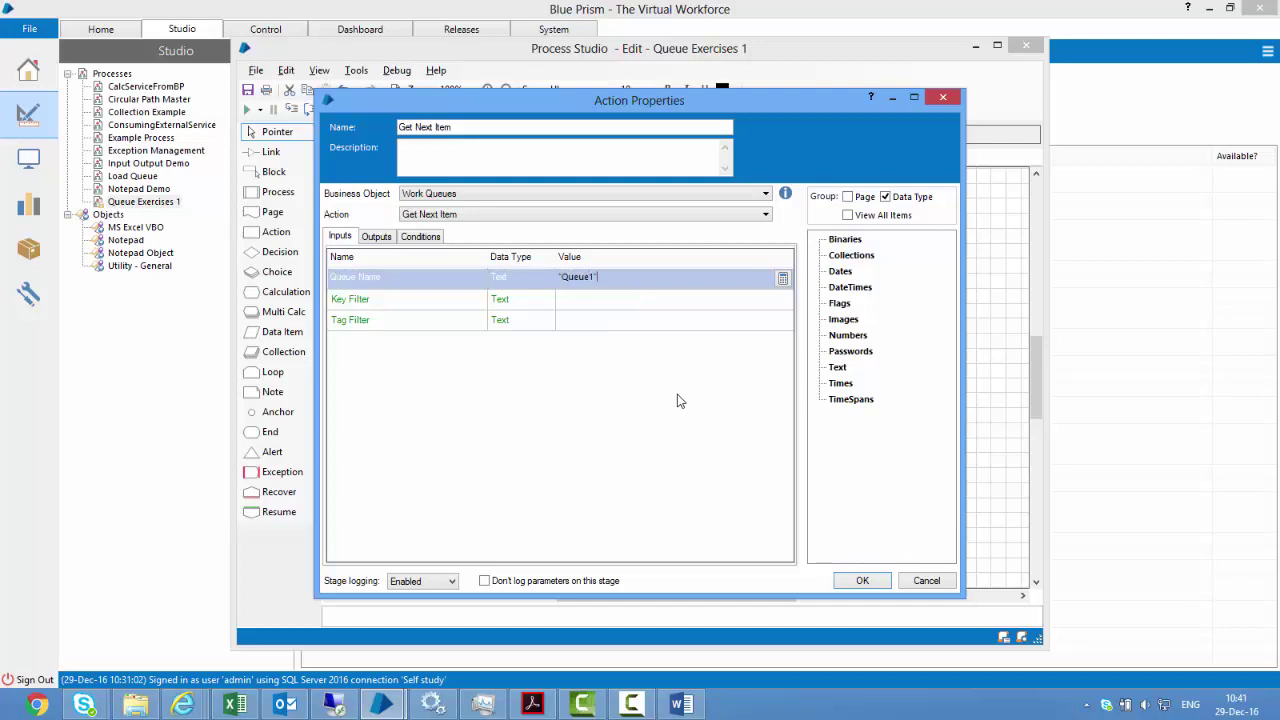
pyautogui.click(413, 257)
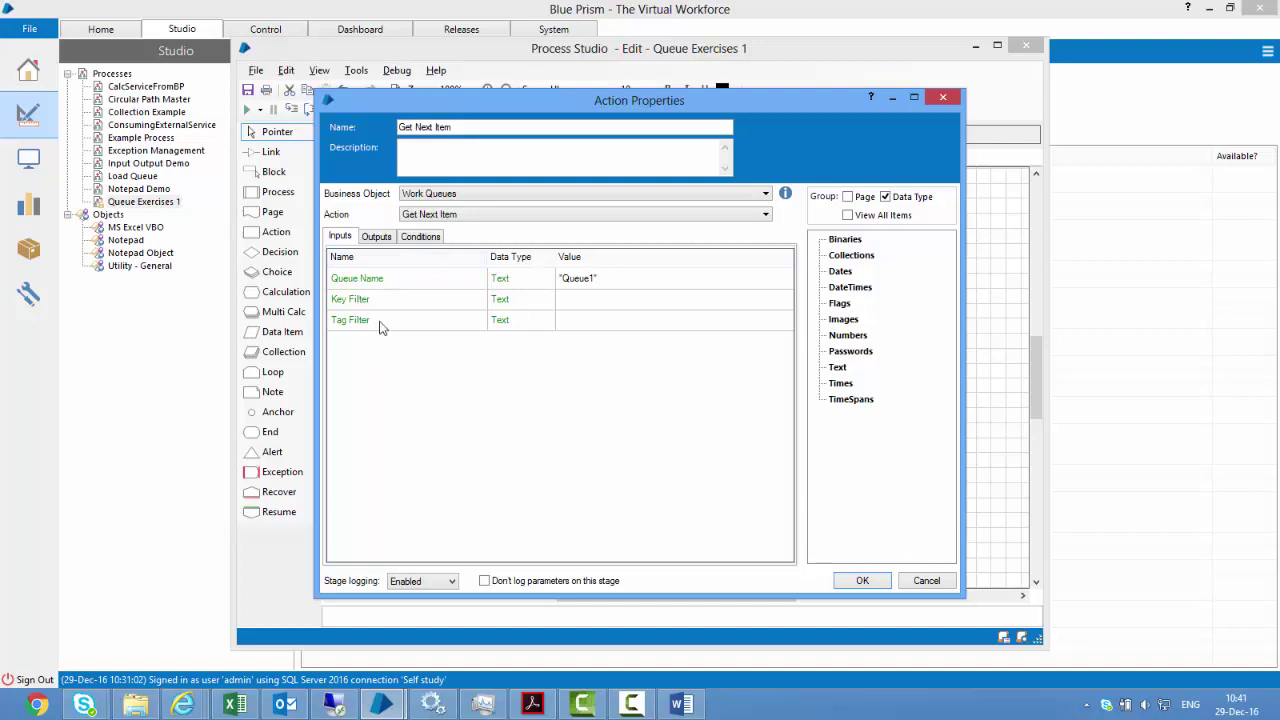
# Store the Get Next Item outputs in new data items Item ID, Data, Status and Attempts, and accept the stage properties
pyautogui.click(377, 238)
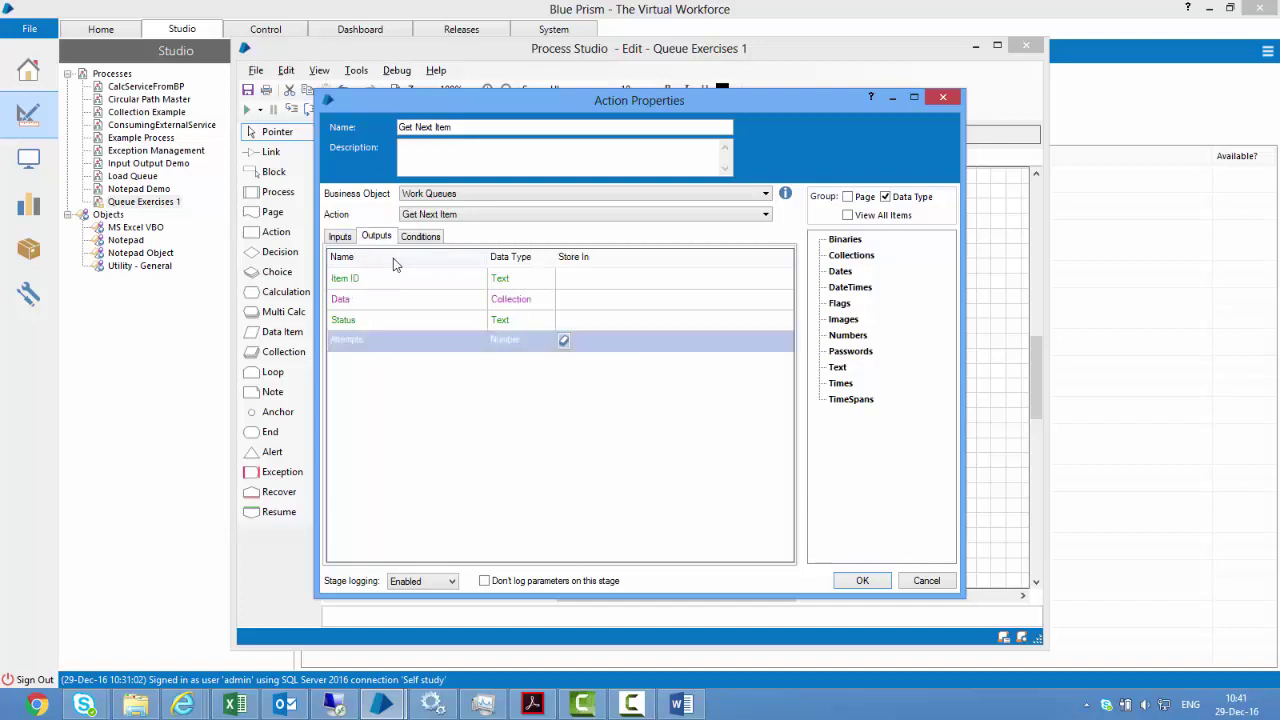
pyautogui.click(393, 260)
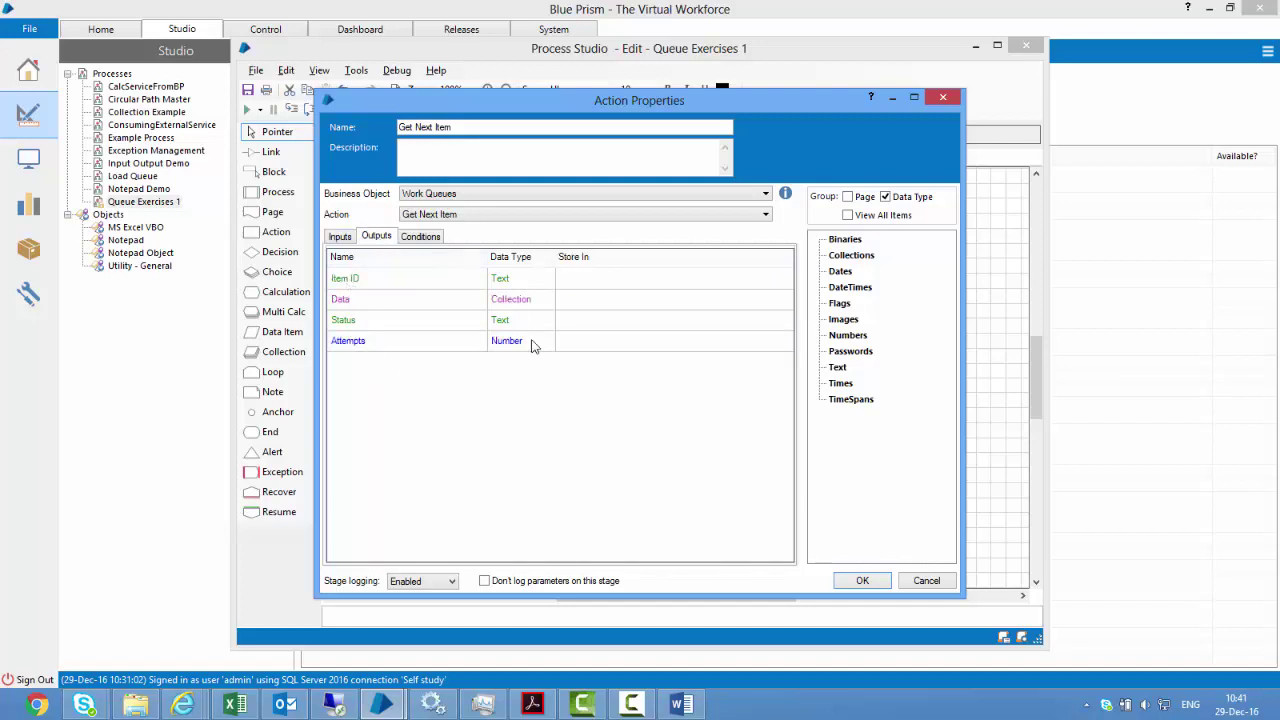
pyautogui.click(600, 280)
pyautogui.click(565, 279)
pyautogui.click(625, 305)
pyautogui.click(565, 299)
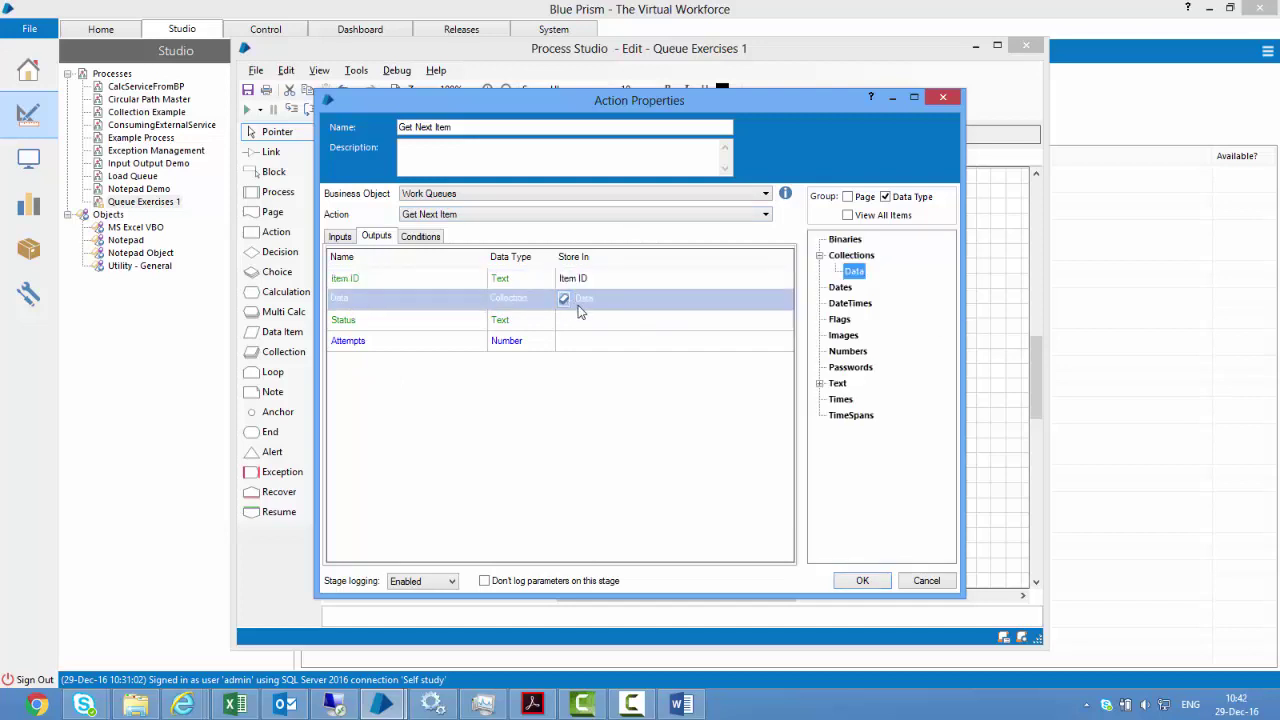
pyautogui.click(608, 320)
pyautogui.click(566, 320)
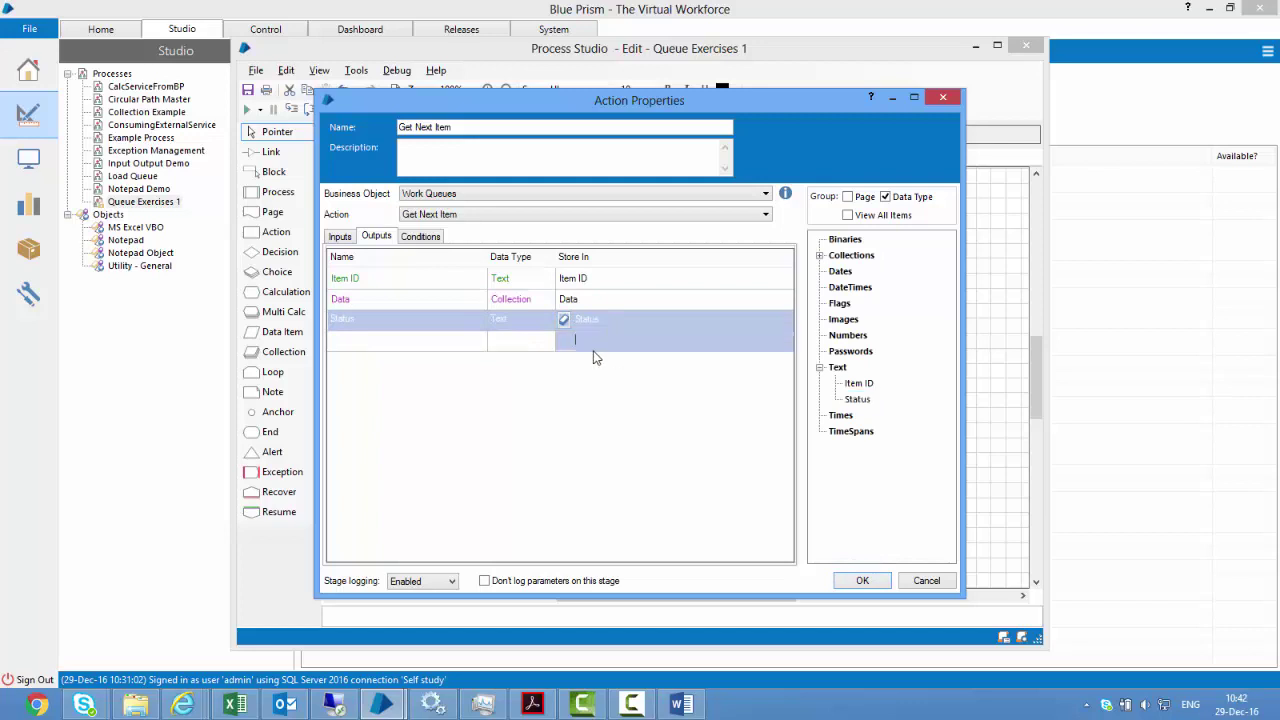
pyautogui.click(575, 340)
pyautogui.click(565, 340)
pyautogui.click(602, 262)
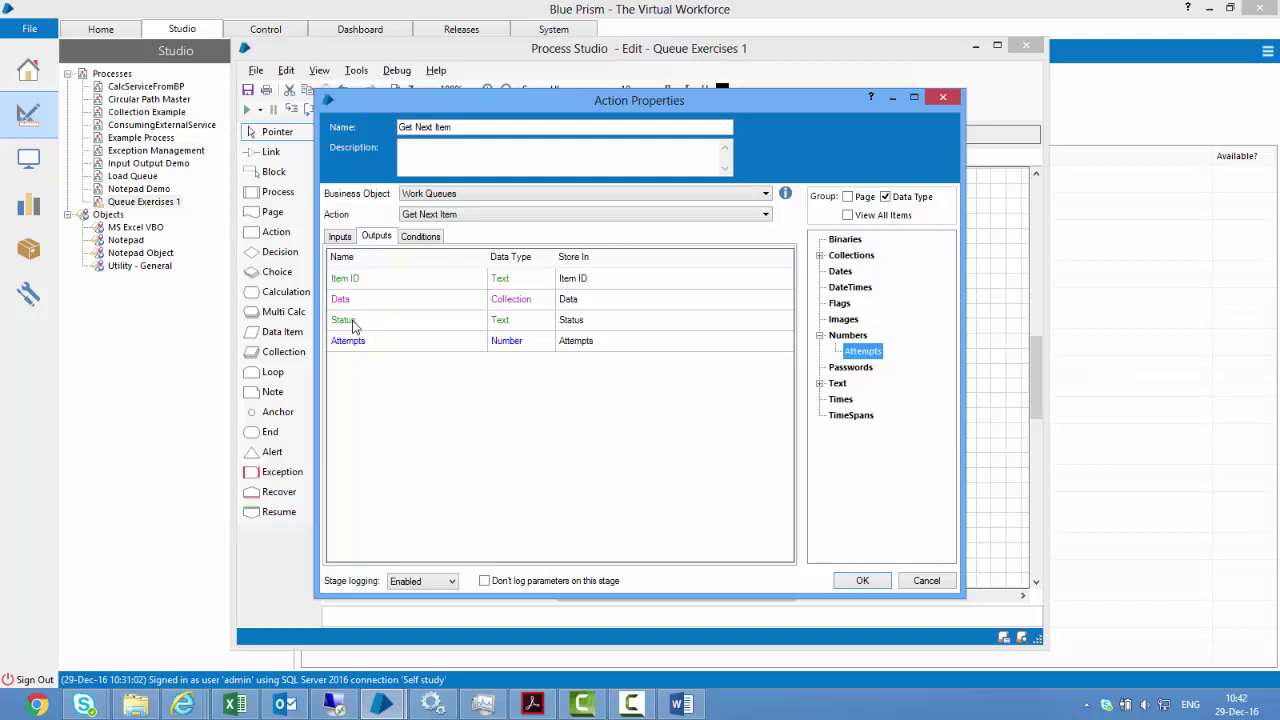
pyautogui.click(862, 581)
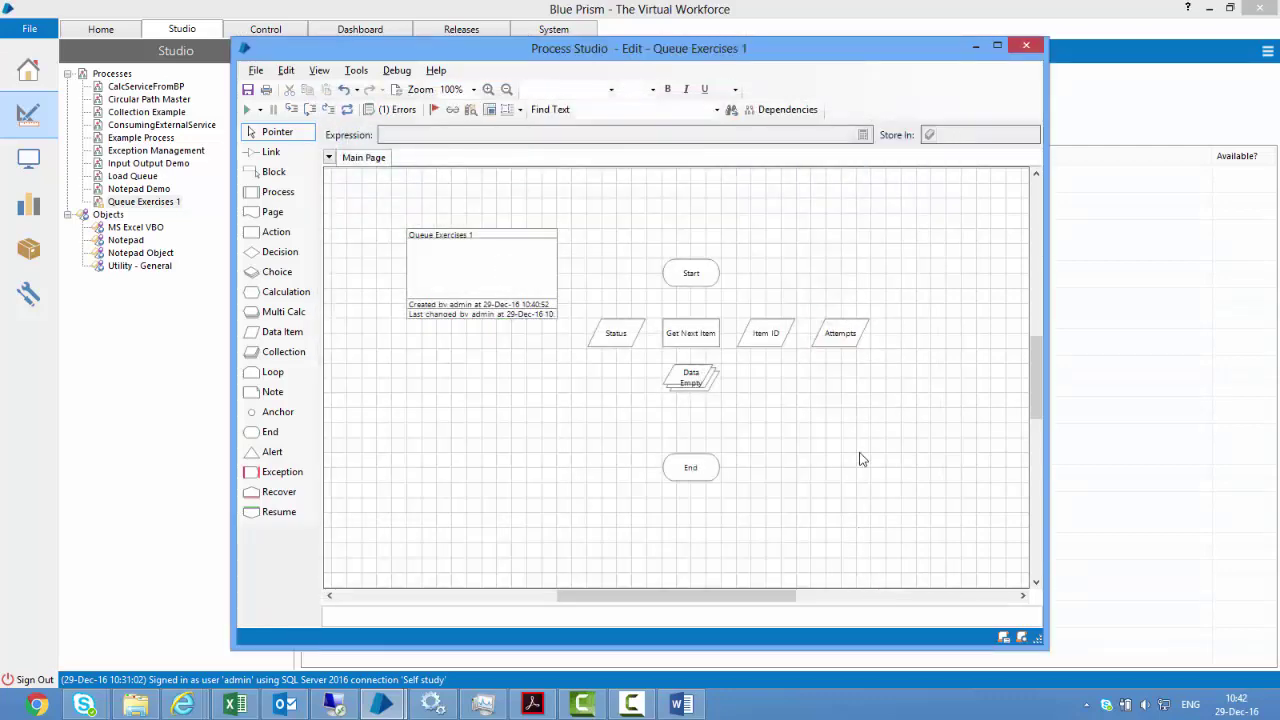
# Move the Data collection and the Status data item into the same row, after Attempts
pyautogui.moveTo(670, 388); pyautogui.dragTo(910, 340)
pyautogui.moveTo(606, 335); pyautogui.dragTo(986, 333)
pyautogui.click(862, 390)
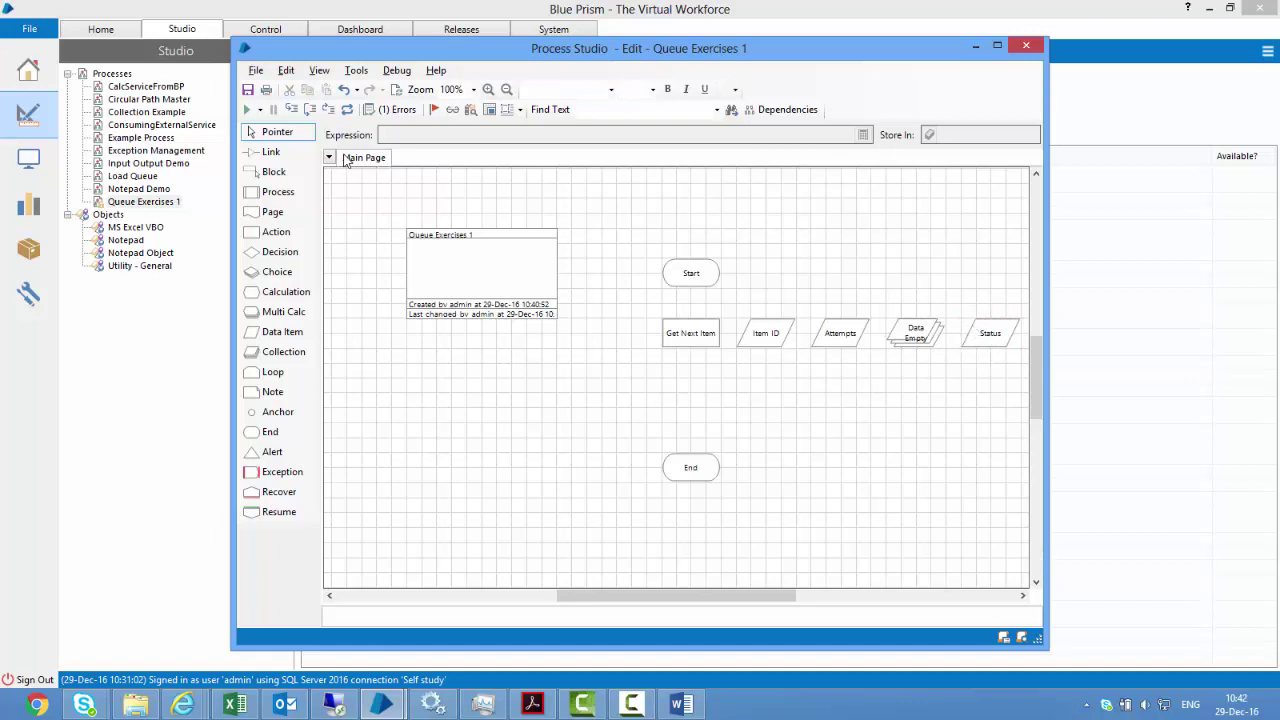
# Link Start to Get Next Item and on to End, then reset and run the process
pyautogui.click(270, 152)
pyautogui.moveTo(702, 272); pyautogui.dragTo(693, 470)
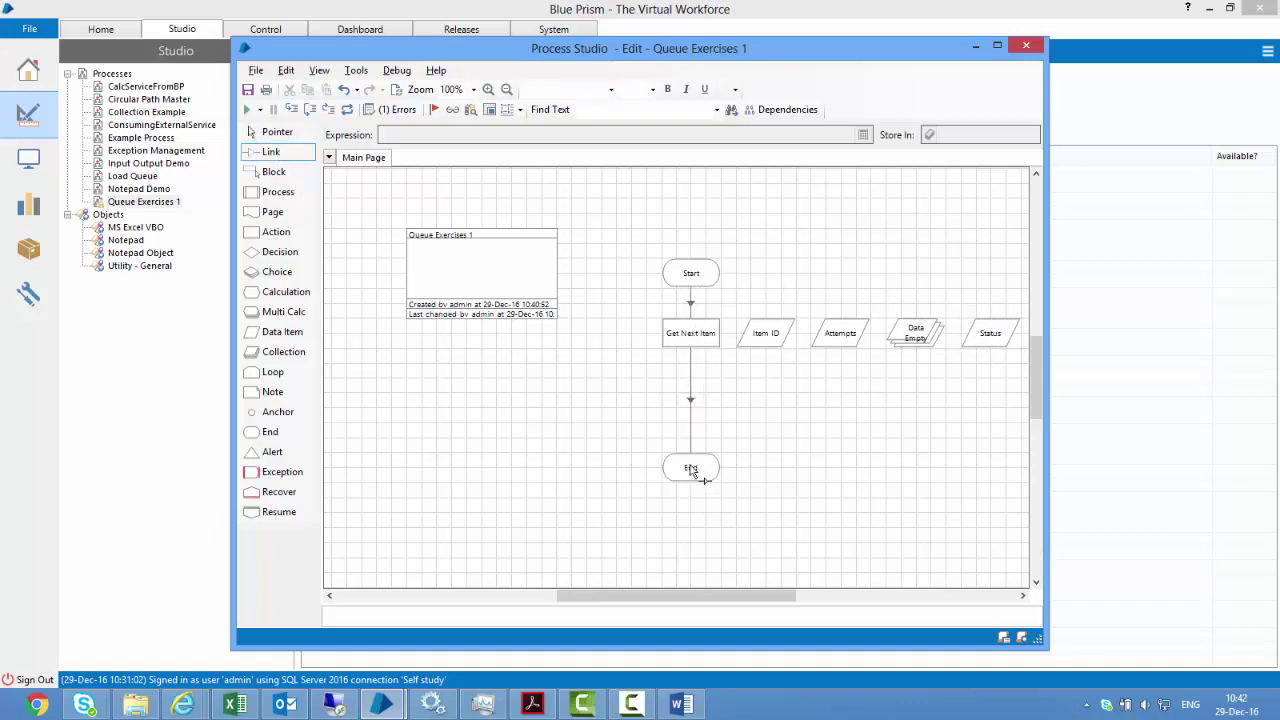
pyautogui.click(277, 137)
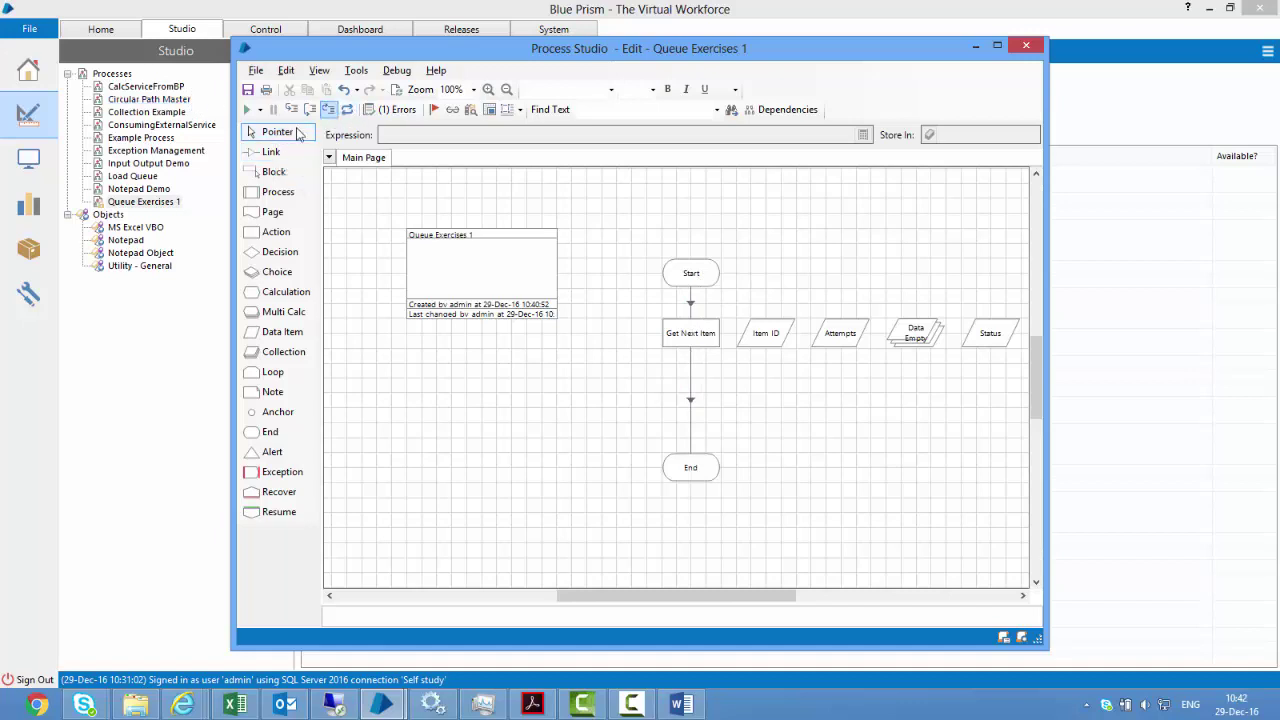
pyautogui.click(347, 111)
pyautogui.click(247, 111)
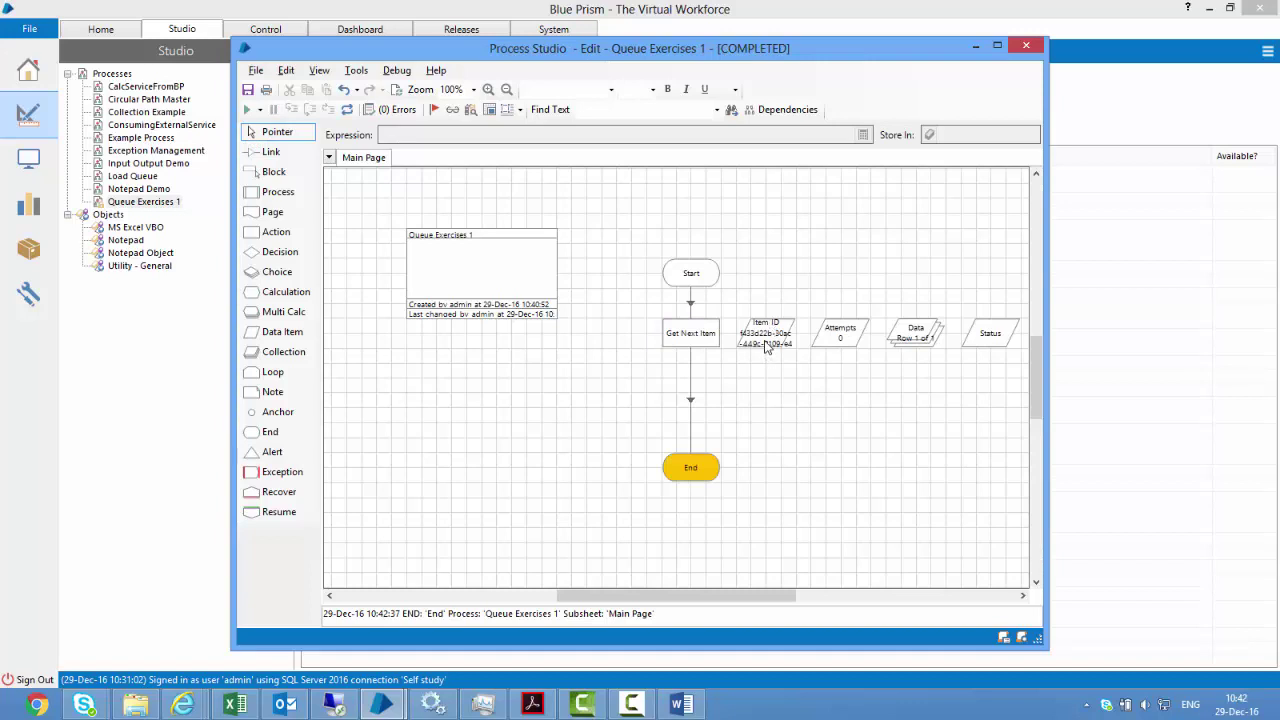
# Inspect the current values of the Data collection and close its properties without changes
pyautogui.moveTo(766, 346)
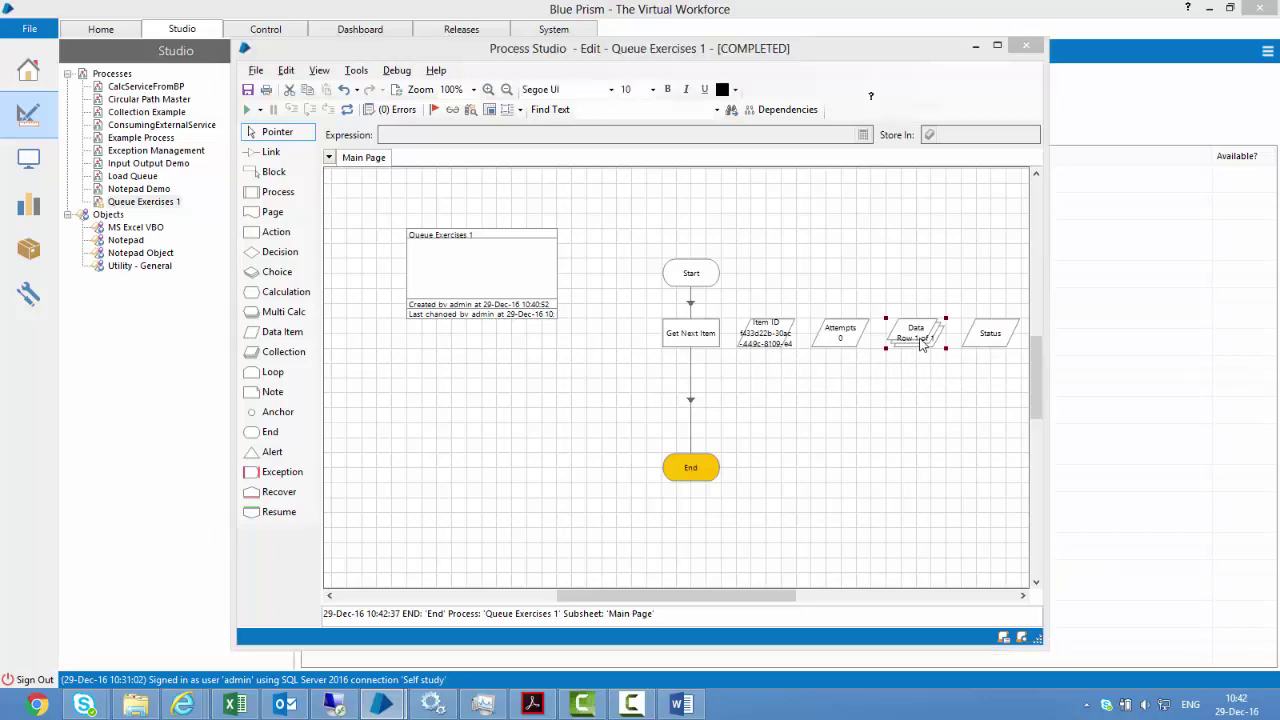
pyautogui.doubleClick(920, 340)
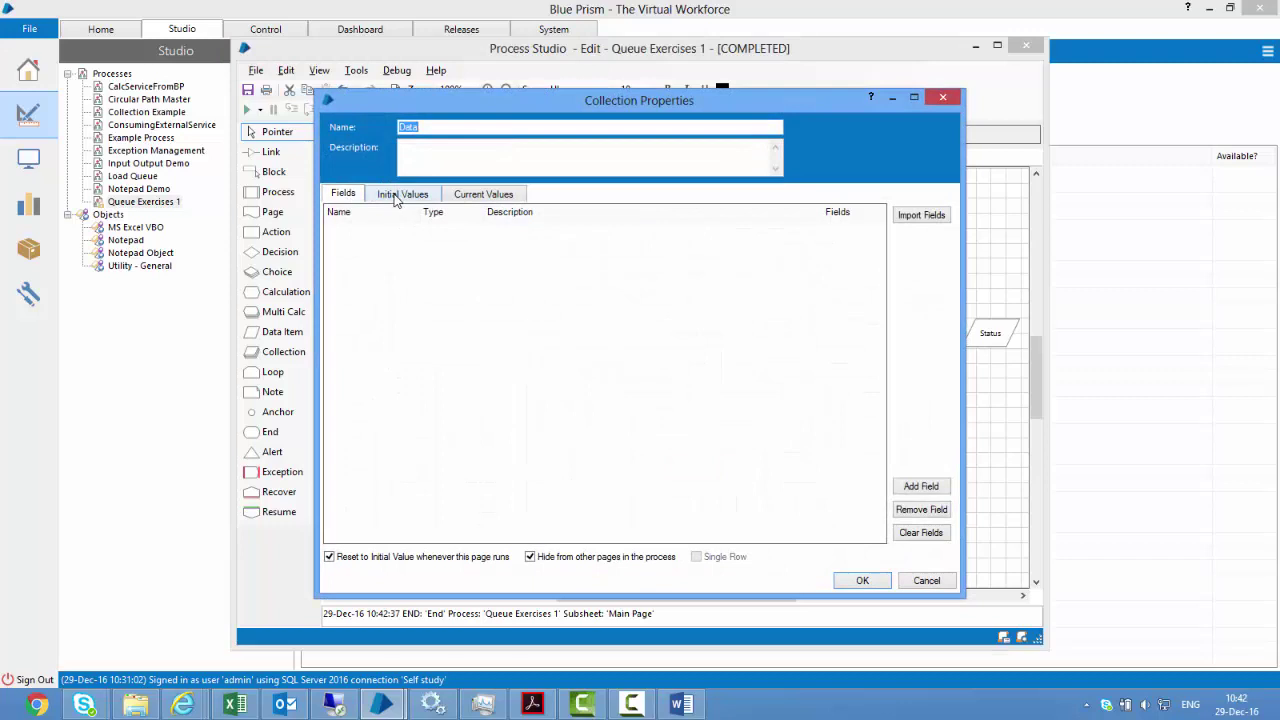
pyautogui.click(395, 200)
pyautogui.click(345, 200)
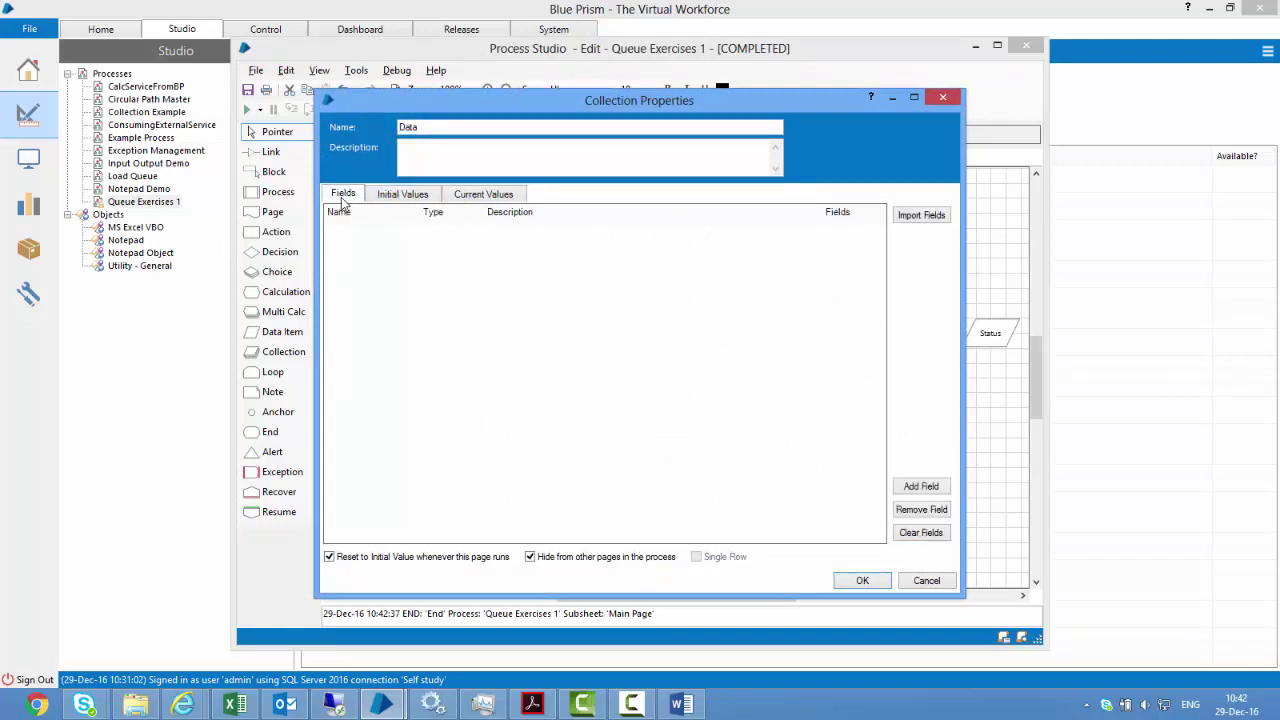
pyautogui.click(491, 197)
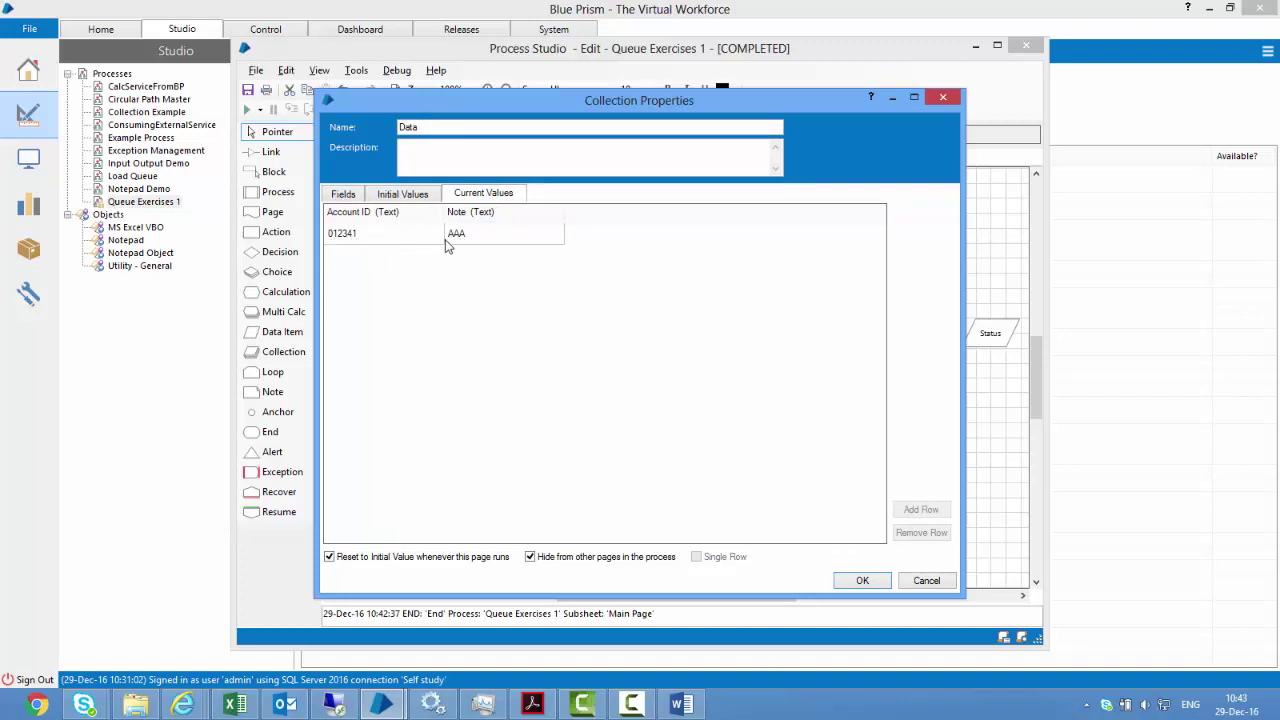
pyautogui.click(942, 577)
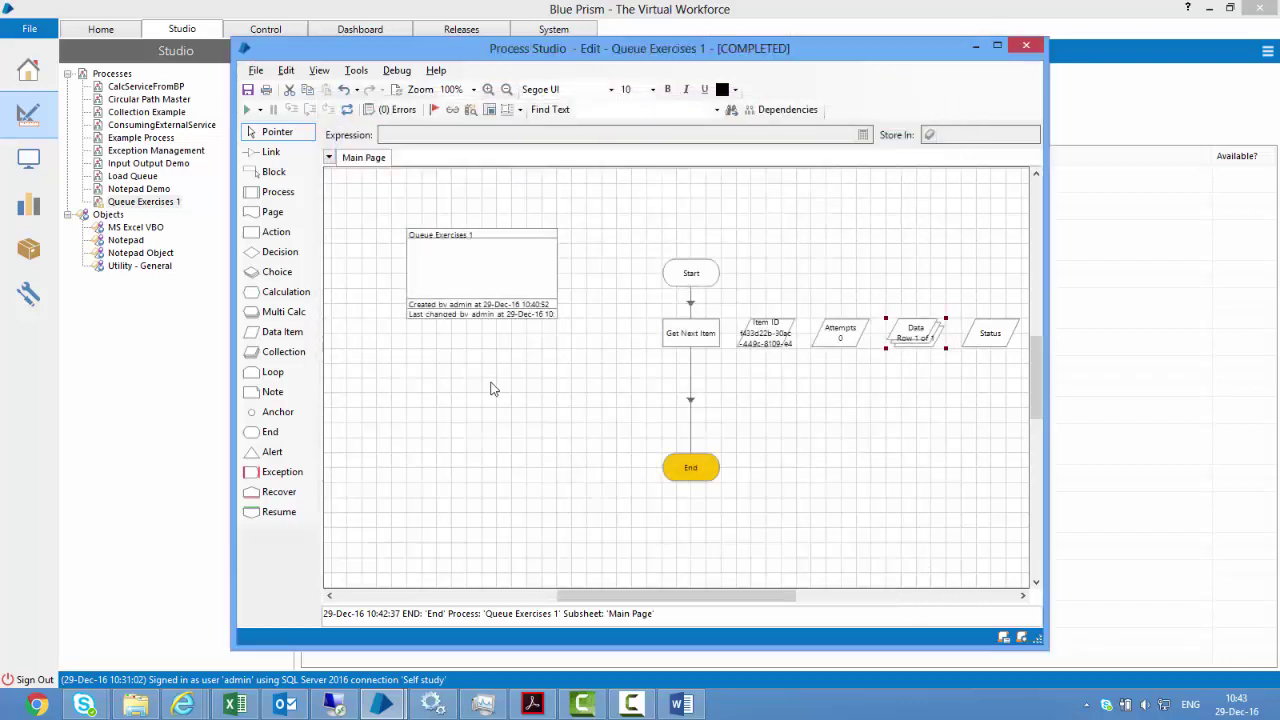
# Open the contents of Queue1 in the Control room and check the status of its items
pyautogui.click(30, 163)
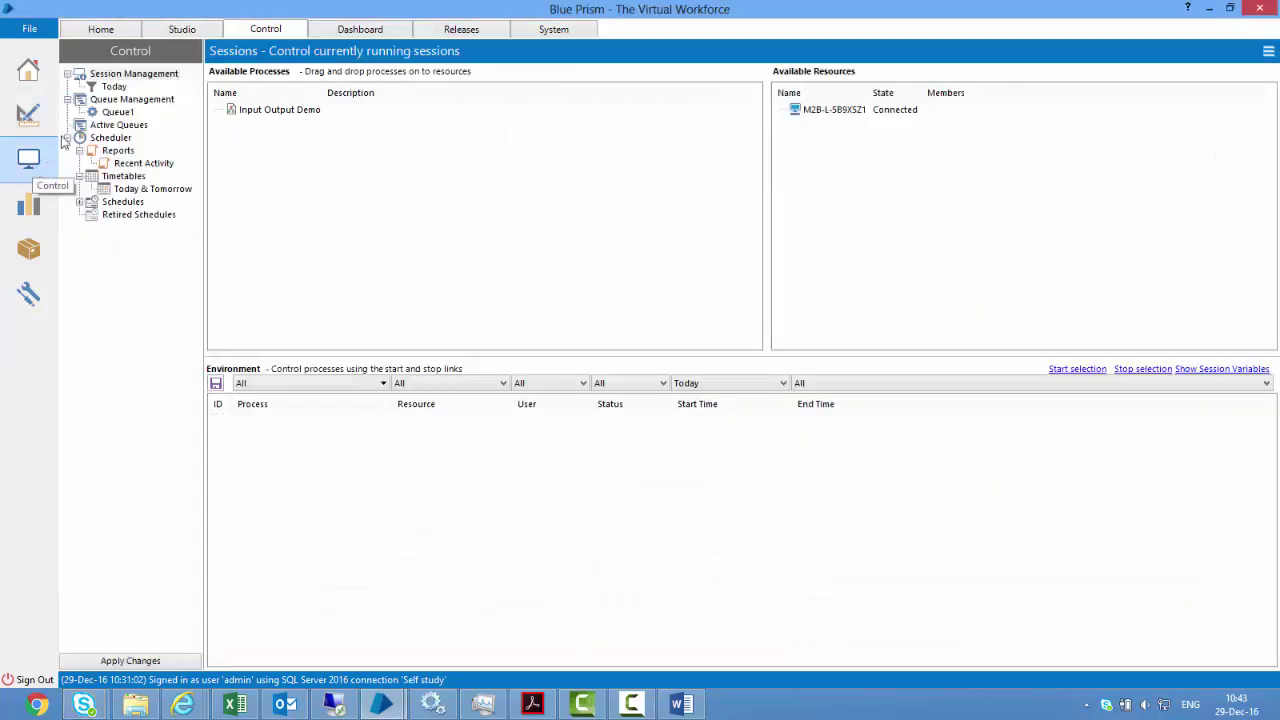
pyautogui.click(117, 112)
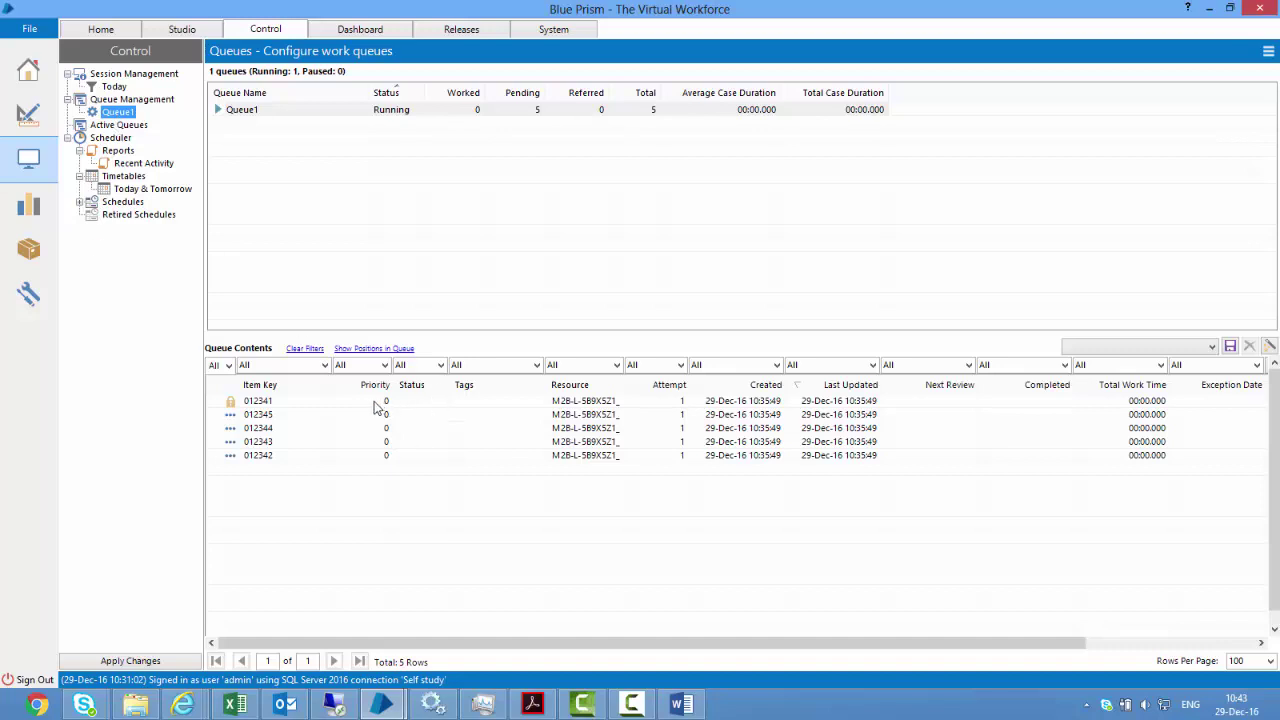
pyautogui.moveTo(233, 411)
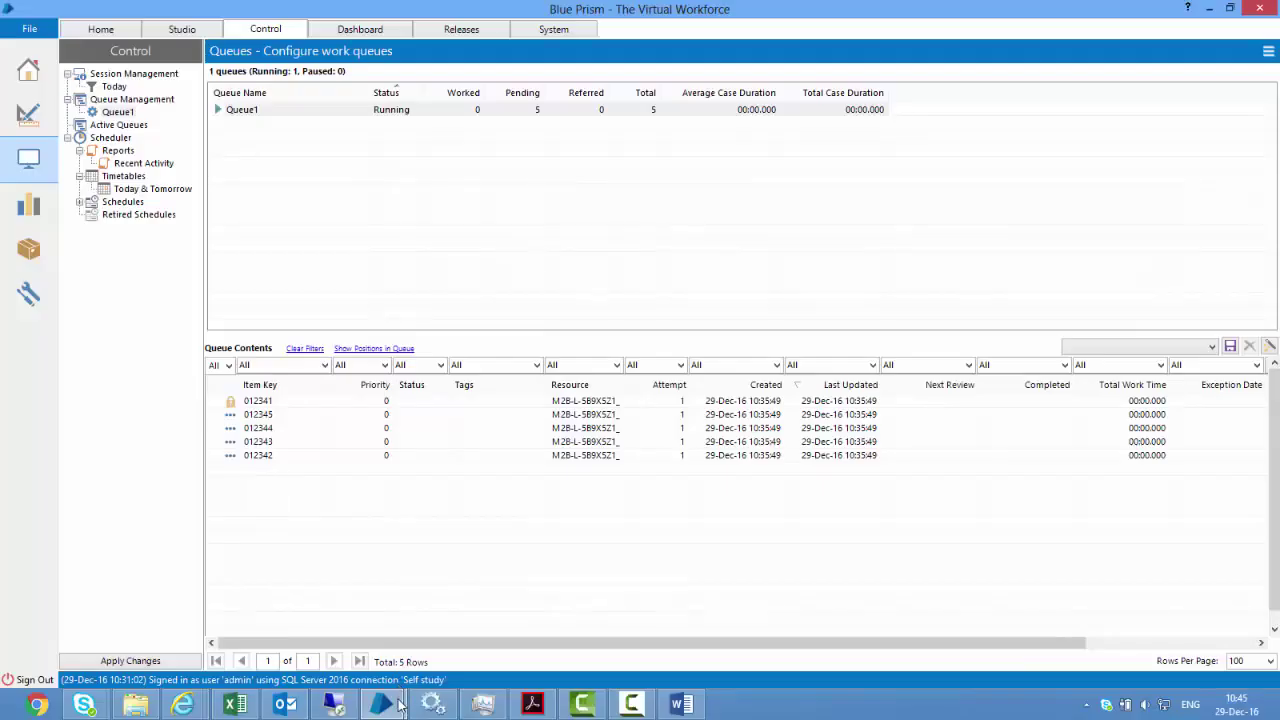
# Return to the Queue Exercises 1 process and add an Action stage named Mark Completed between Get Next Item and End
pyautogui.moveTo(380, 704)
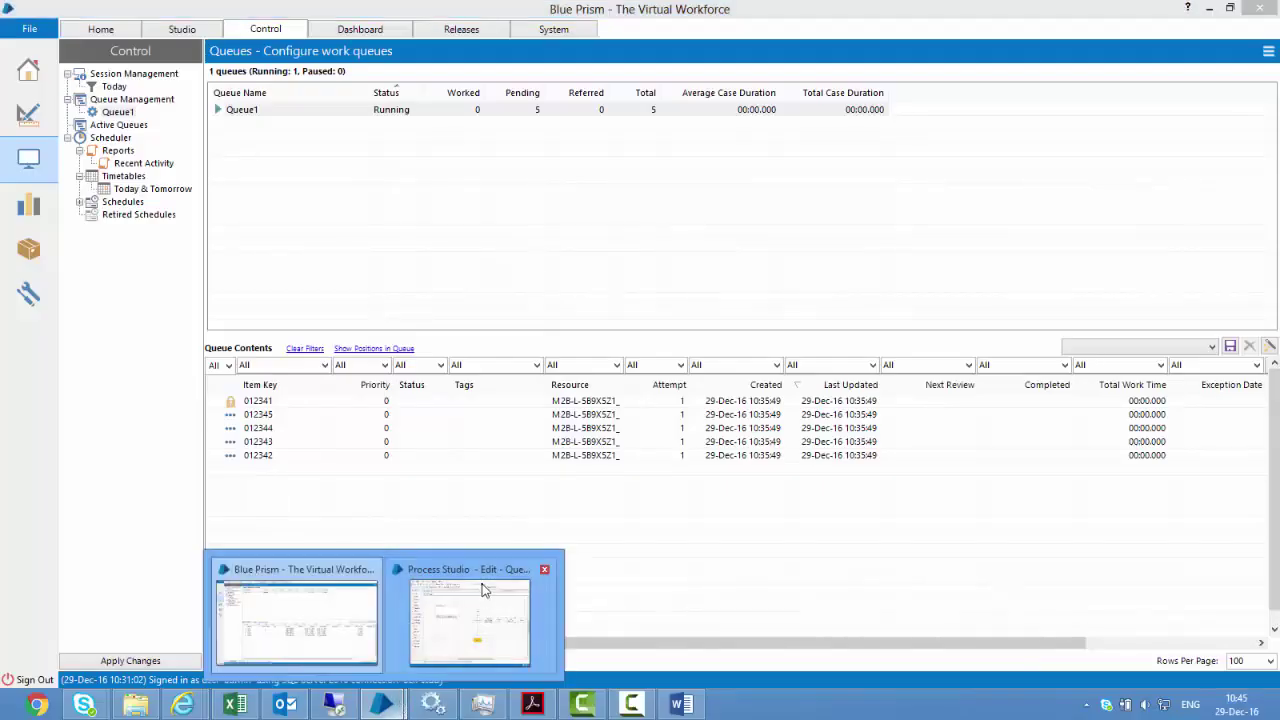
pyautogui.click(486, 590)
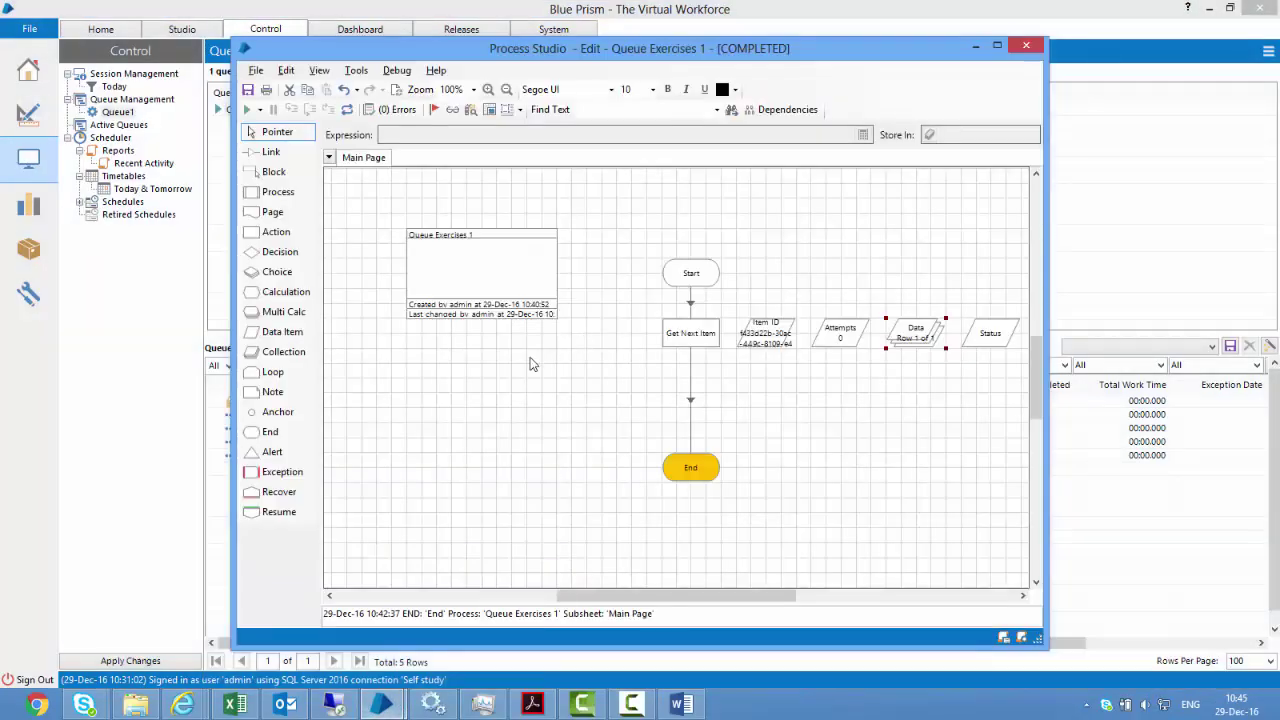
pyautogui.moveTo(290, 238); pyautogui.dragTo(736, 418)
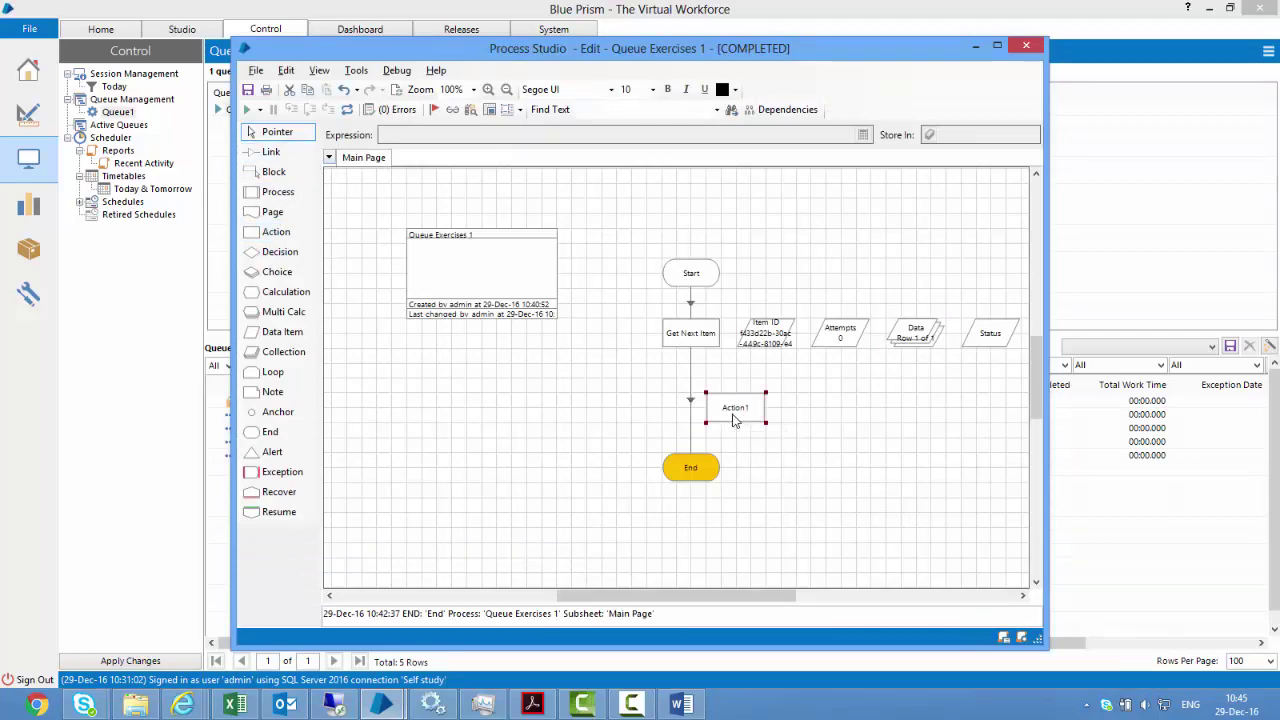
pyautogui.doubleClick(733, 421)
pyautogui.write('Mark Completed')
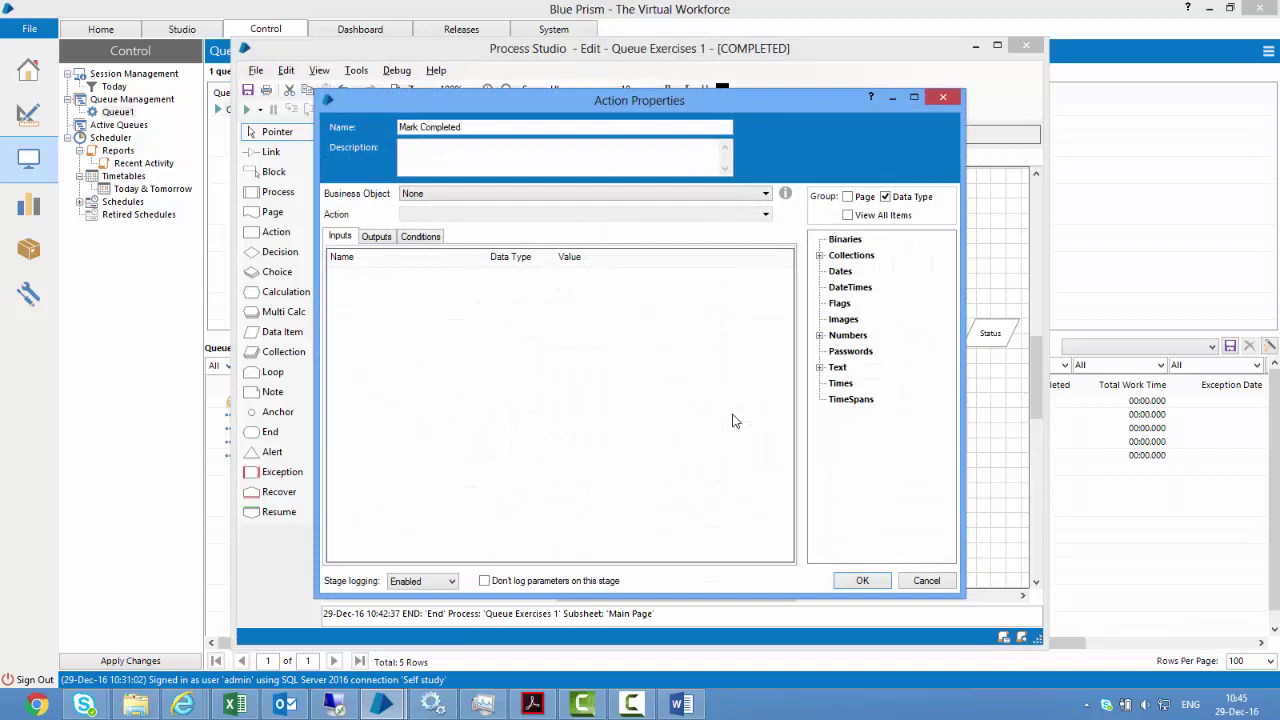
# Set the Mark Completed stage to the Work Queues action Mark Completed, with the Item ID data item as its Item ID input
pyautogui.click(474, 196)
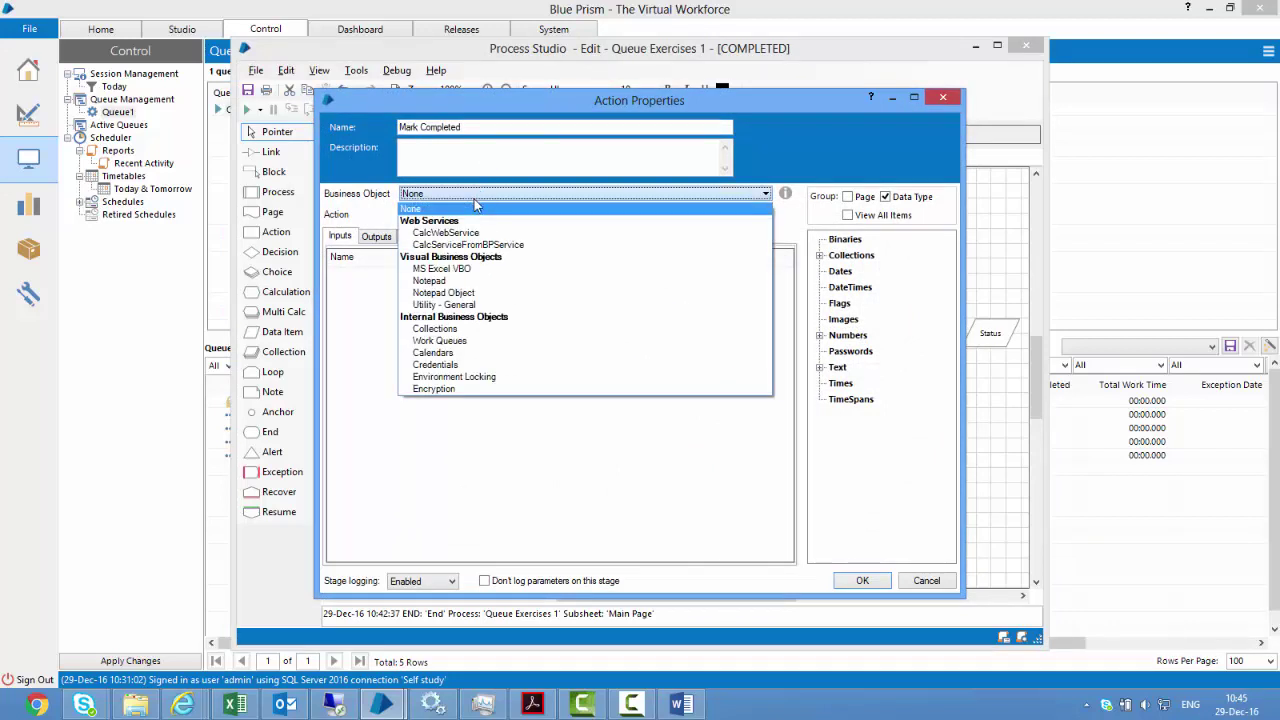
pyautogui.click(519, 342)
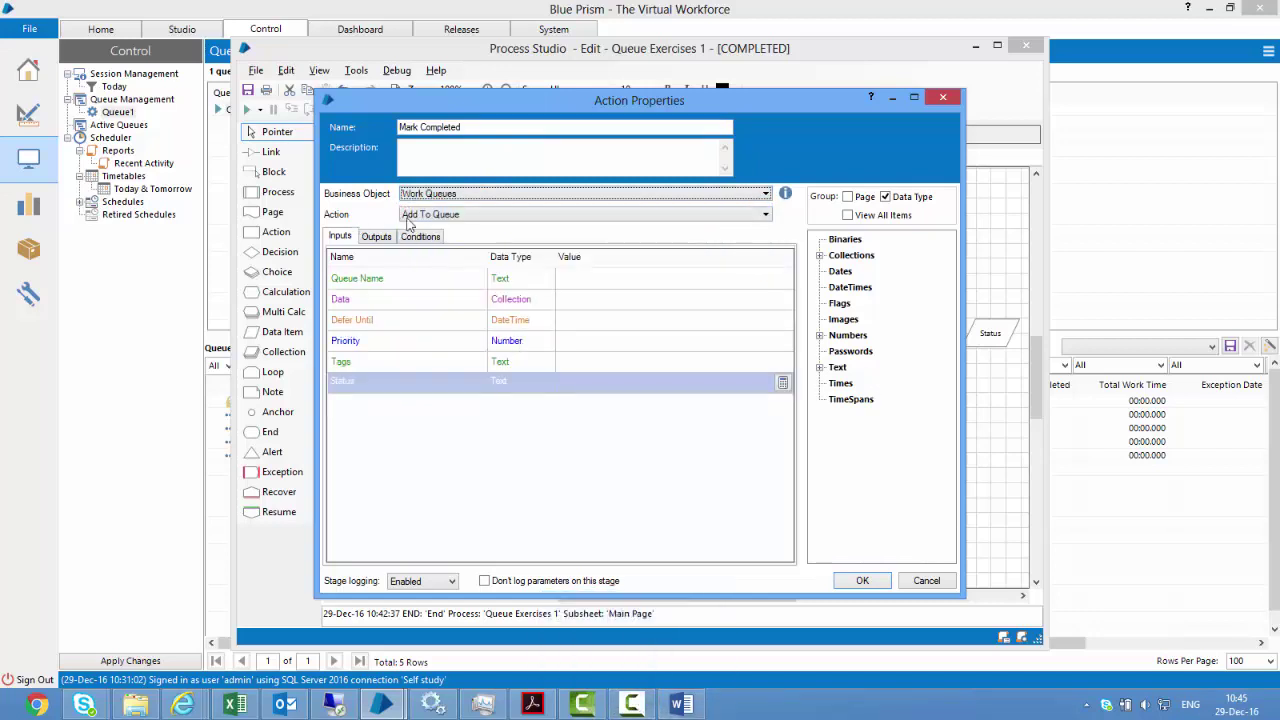
pyautogui.click(457, 216)
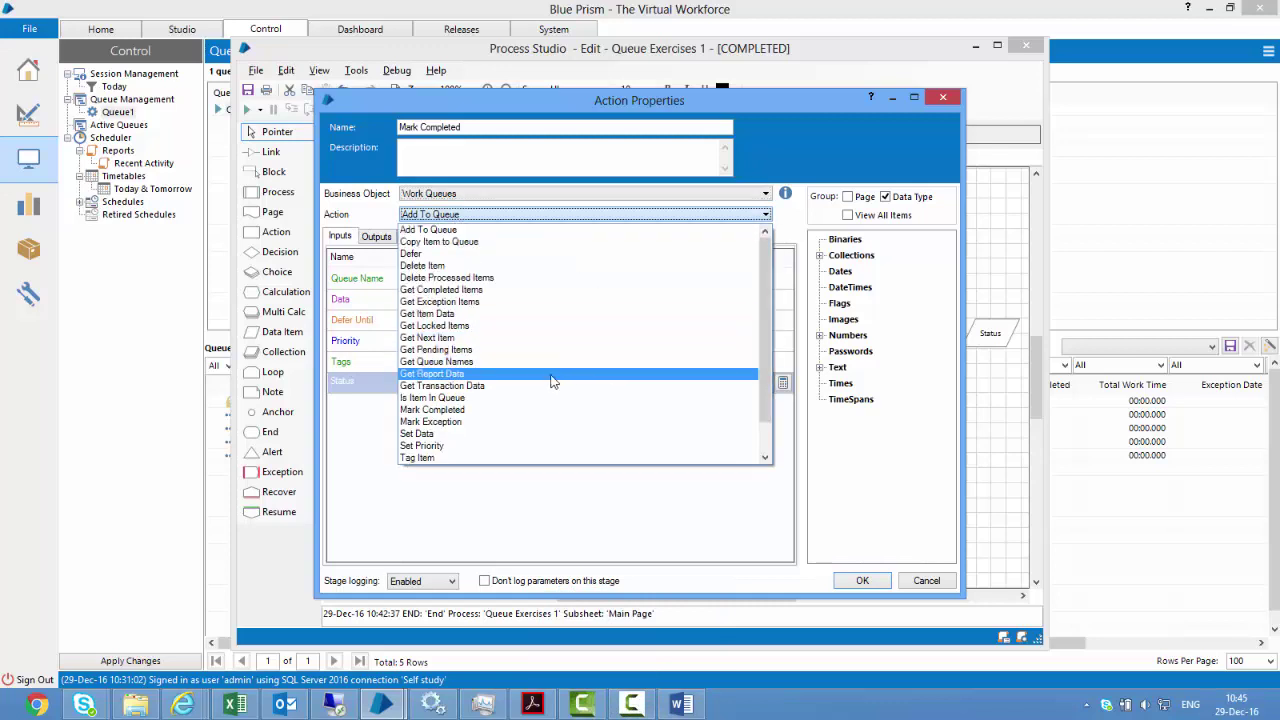
pyautogui.click(546, 410)
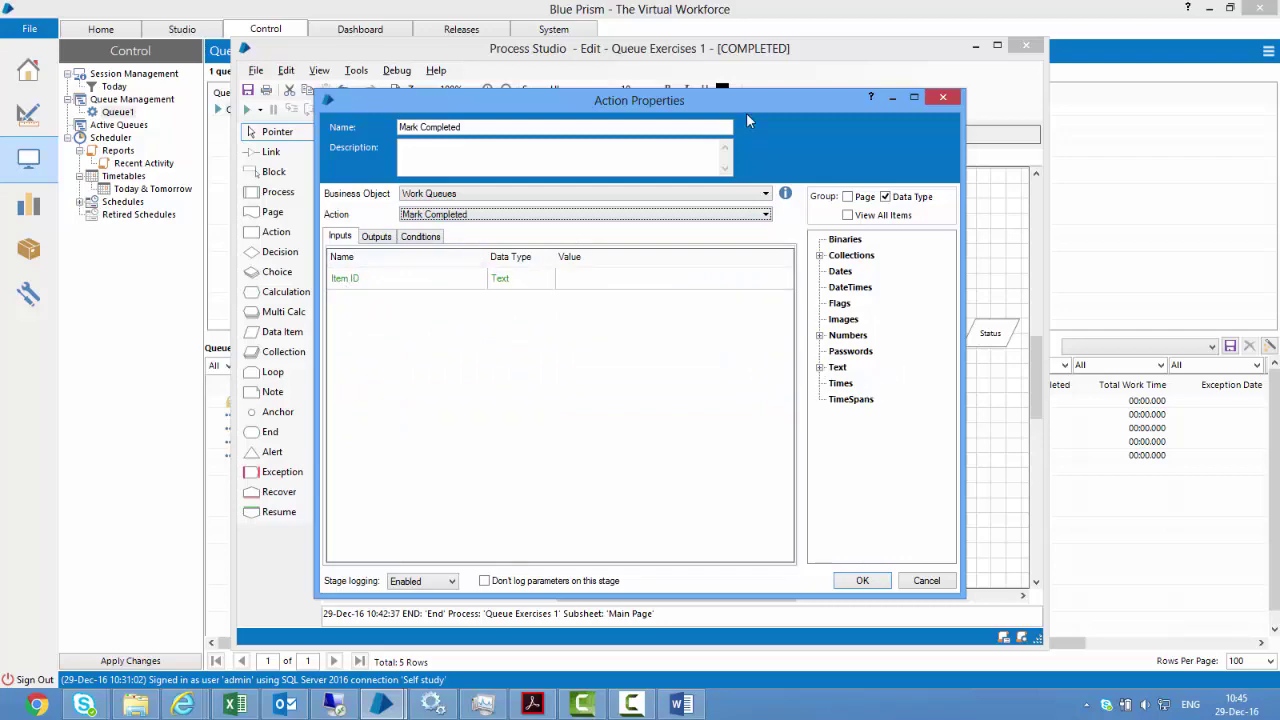
pyautogui.moveTo(738, 104); pyautogui.dragTo(425, 79)
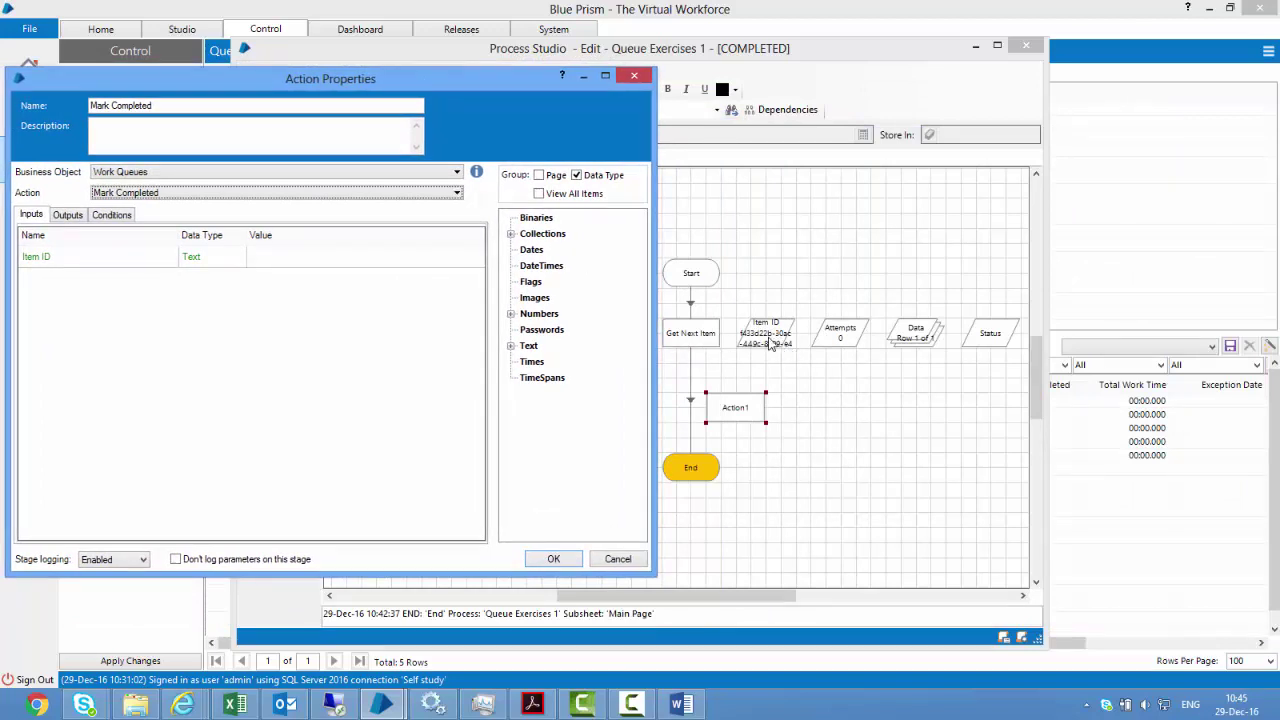
pyautogui.click(511, 346)
pyautogui.moveTo(550, 362); pyautogui.dragTo(333, 243)
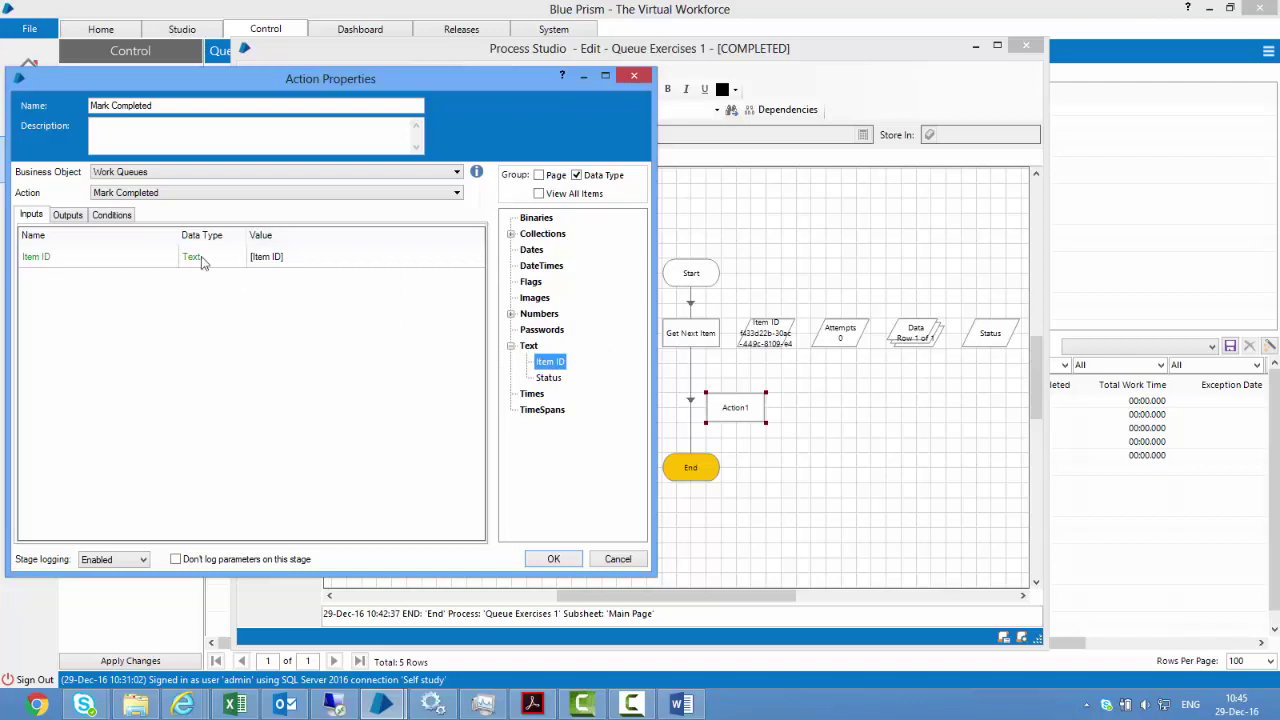
# Check the outputs of the Mark Completed action and accept the stage's properties
pyautogui.click(70, 216)
pyautogui.click(28, 217)
pyautogui.click(557, 560)
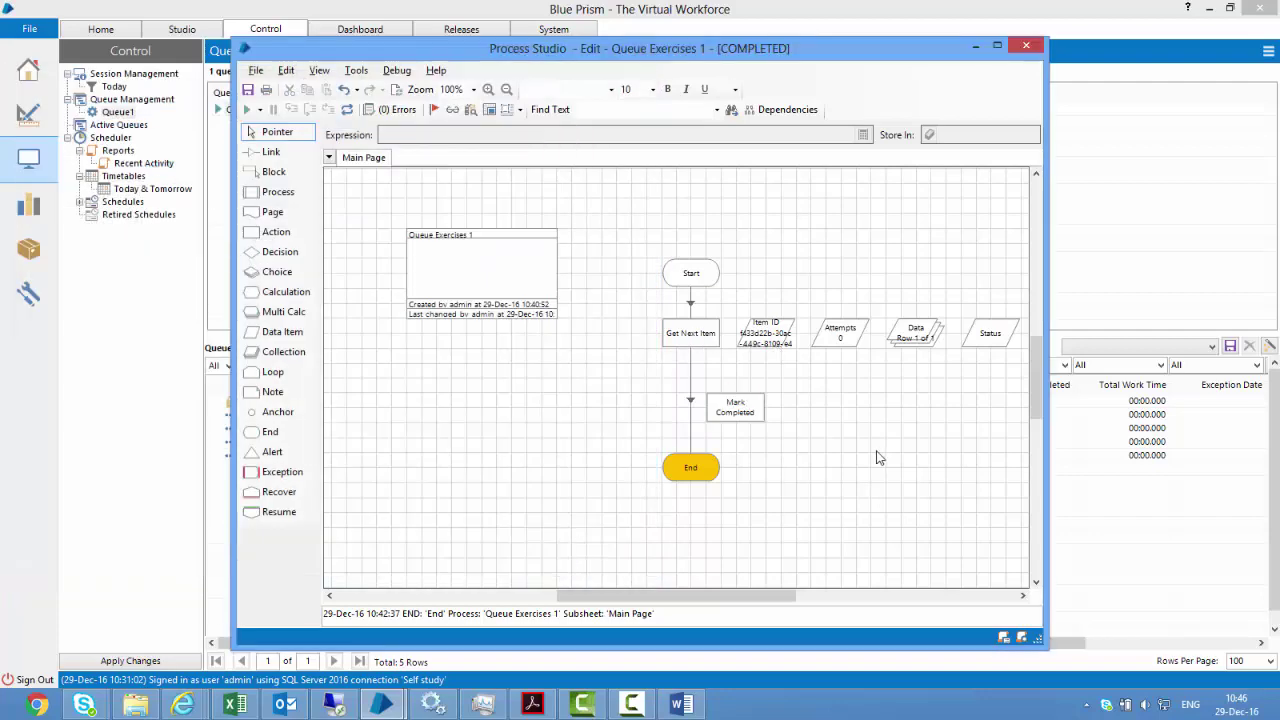
# Link Get Next Item to Mark Completed and Mark Completed to End, and align the stage vertically between them
pyautogui.click(290, 153)
pyautogui.moveTo(706, 337); pyautogui.dragTo(730, 405)
pyautogui.moveTo(700, 462); pyautogui.dragTo(700, 465)
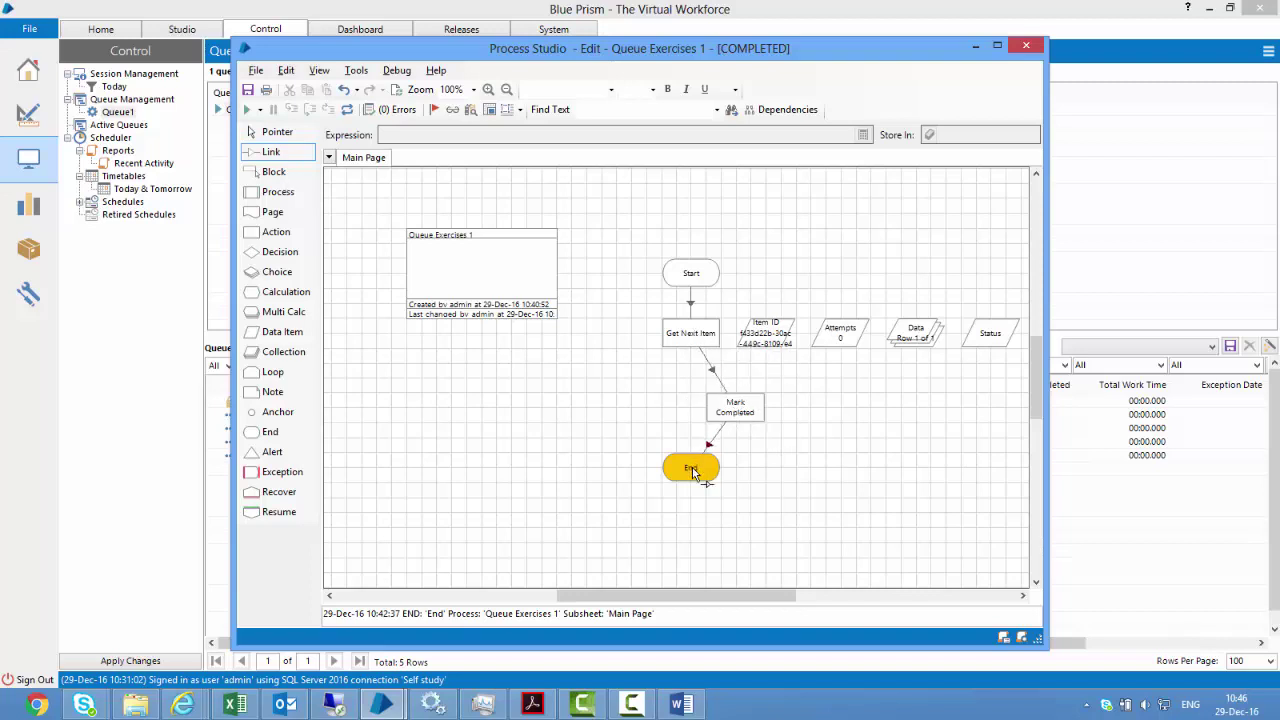
pyautogui.click(277, 132)
pyautogui.moveTo(733, 412); pyautogui.dragTo(689, 398)
pyautogui.click(766, 417)
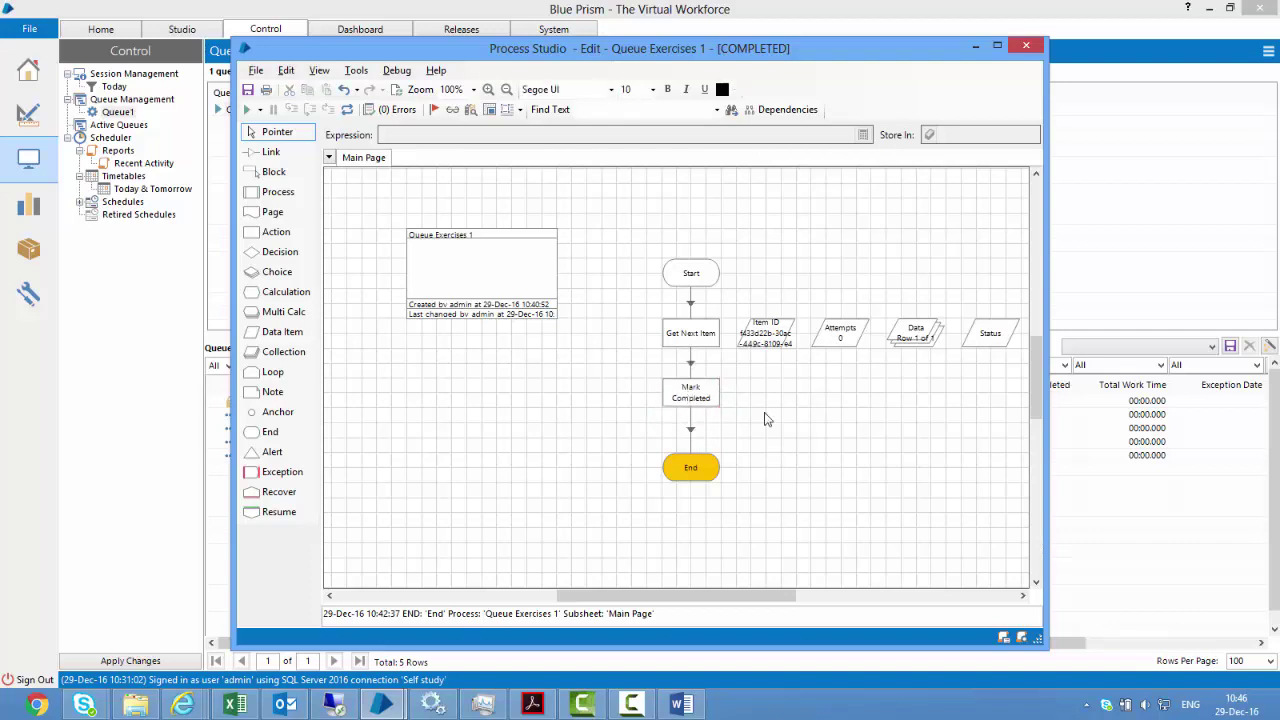
# Set Mark Completed as the next stage and run the process from there to the end
pyautogui.rightClick(708, 402)
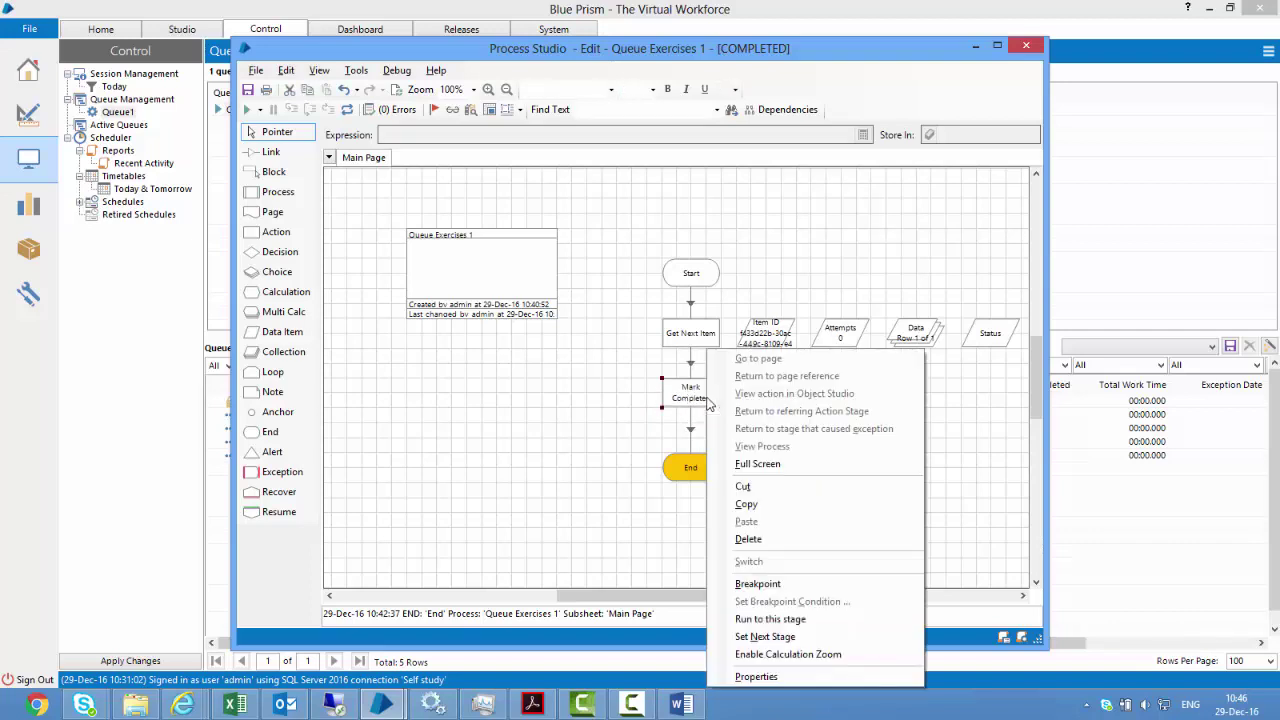
pyautogui.click(827, 637)
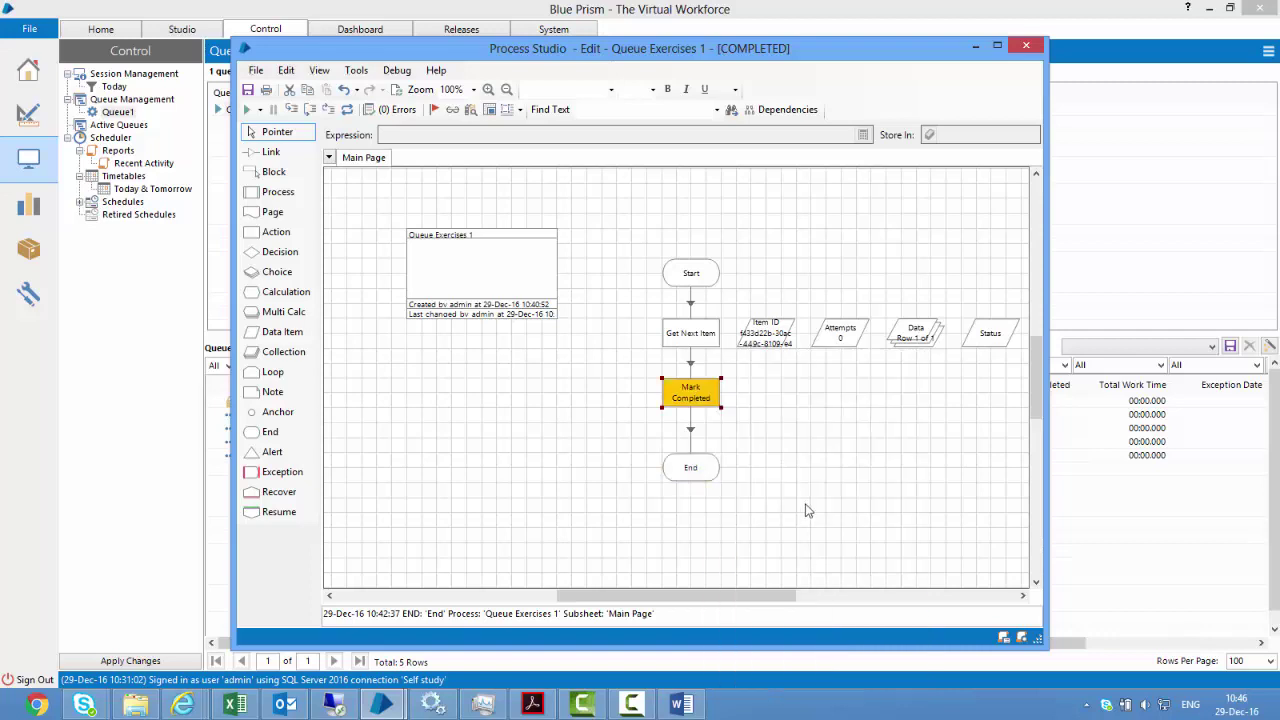
pyautogui.click(247, 112)
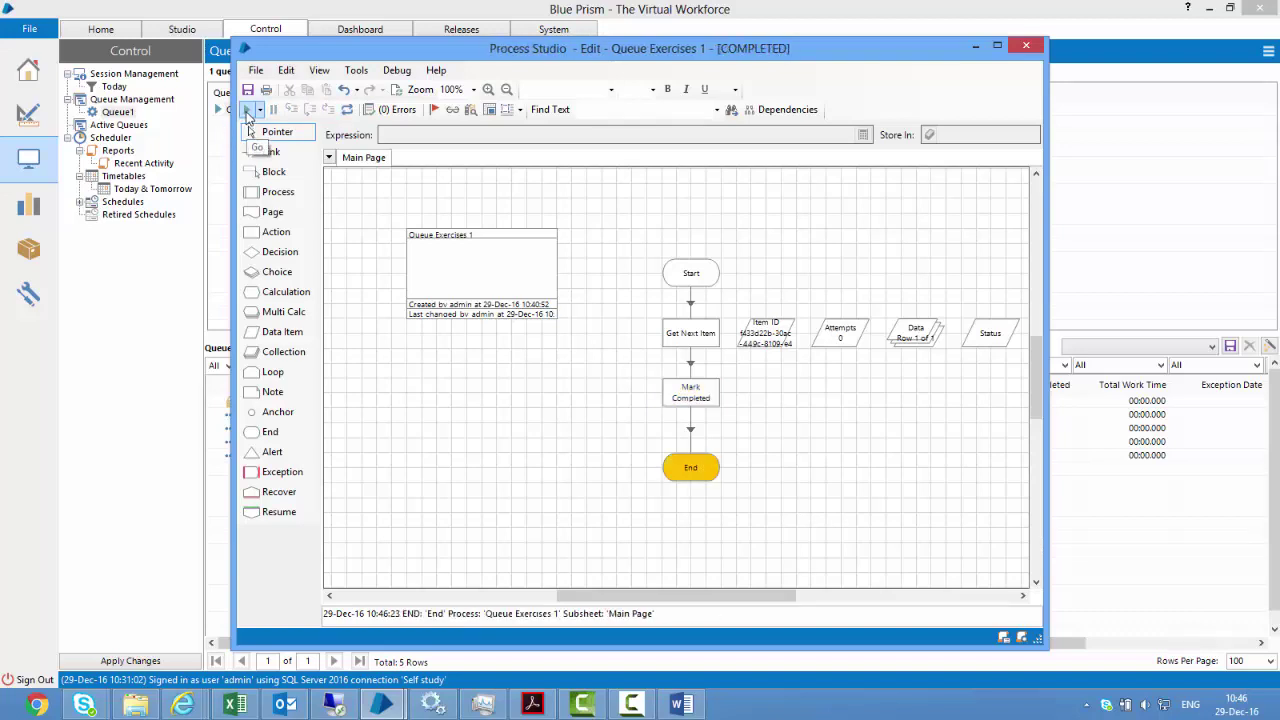
# Refresh the Queue1 contents in the Control room and check the status of the locked item
pyautogui.click(118, 113)
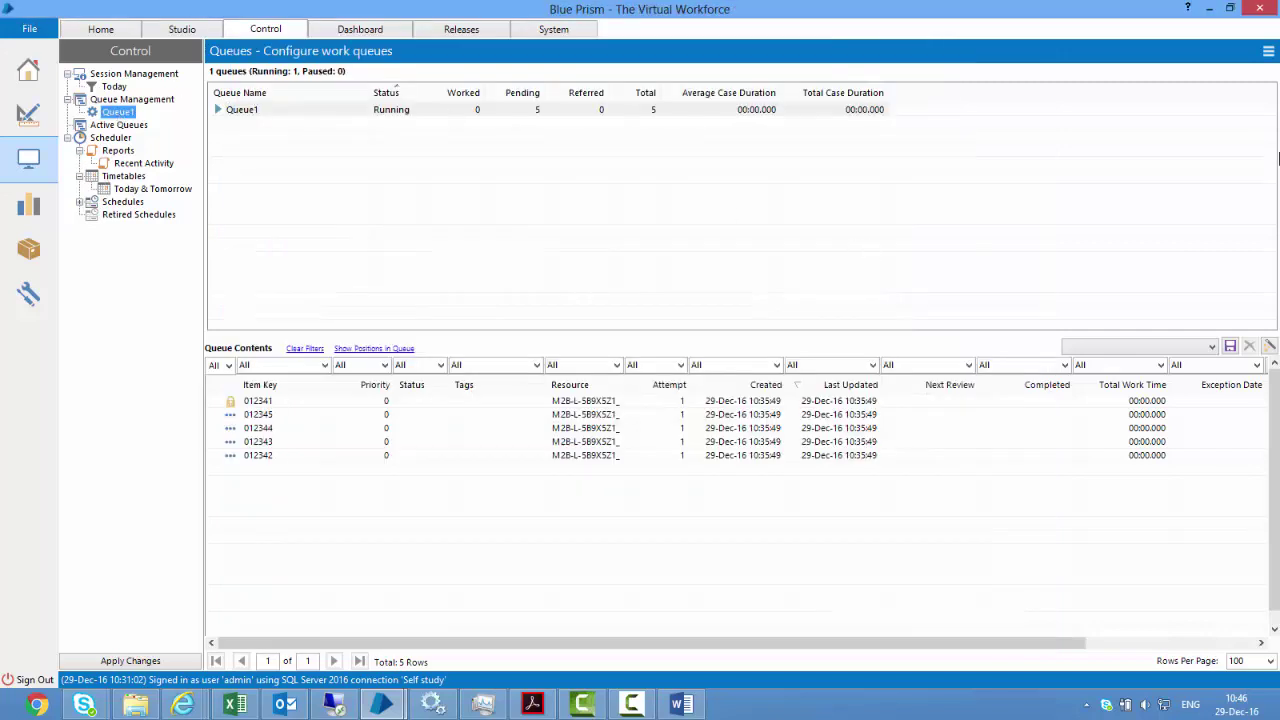
pyautogui.moveTo(234, 404)
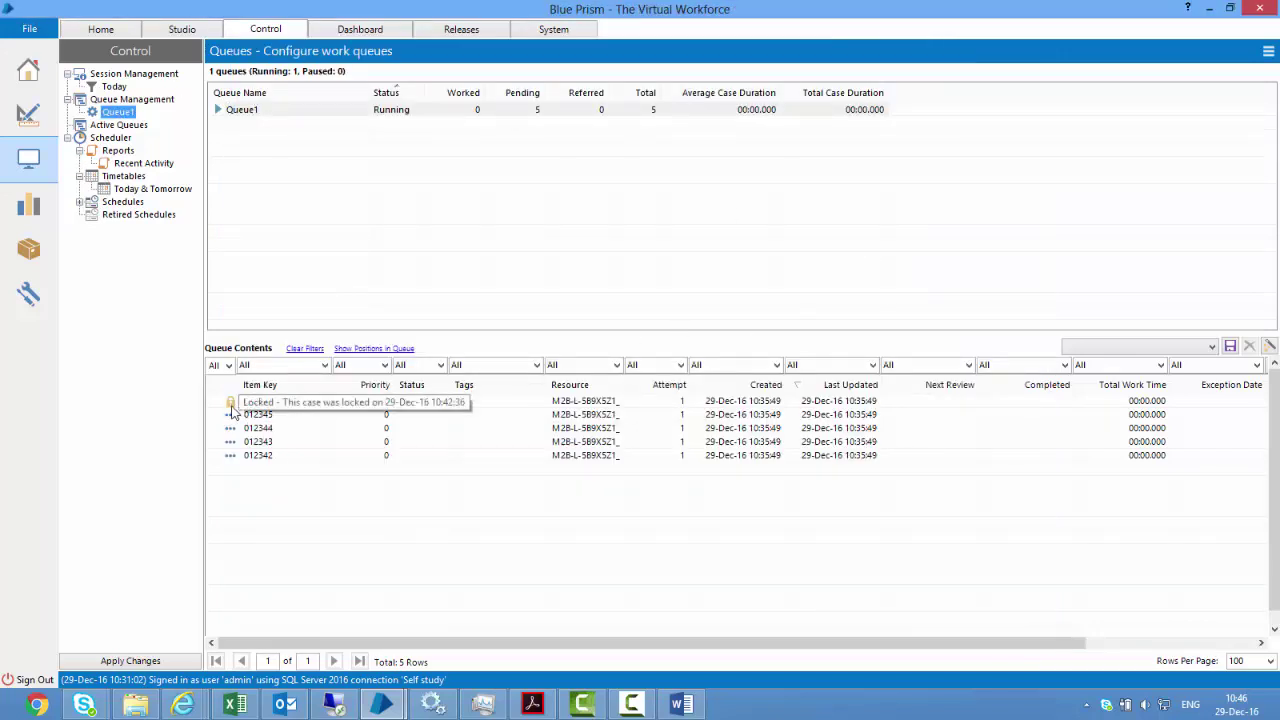
pyautogui.click(1268, 50)
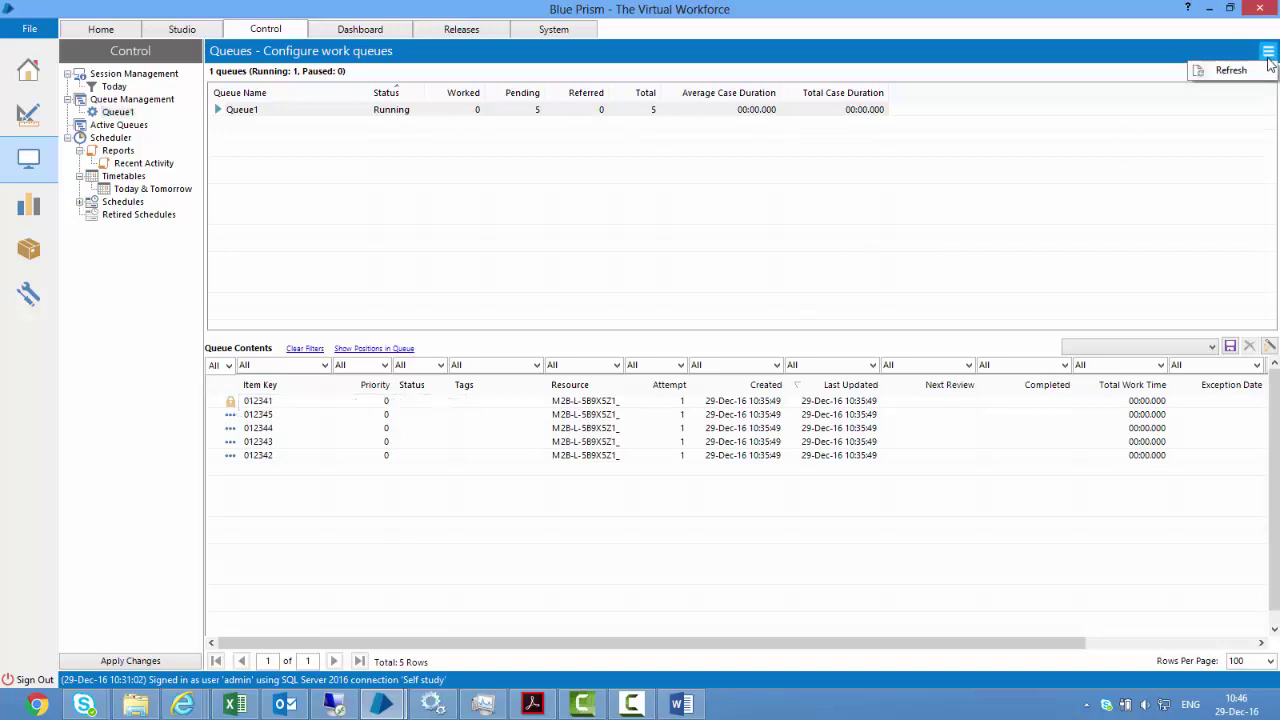
pyautogui.click(1240, 72)
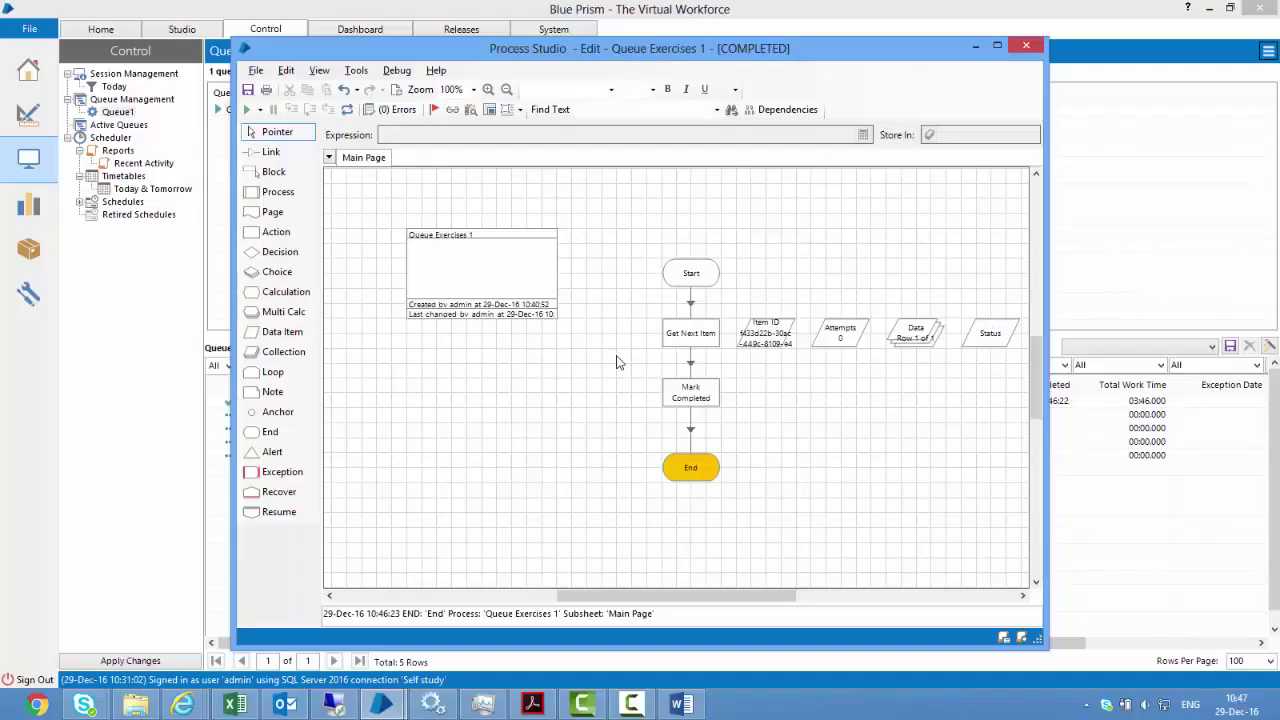
# Reset the Queue Exercises 1 process and convert the Mark Completed stage into Mark as Exception, using the Mark Exception action
pyautogui.click(347, 109)
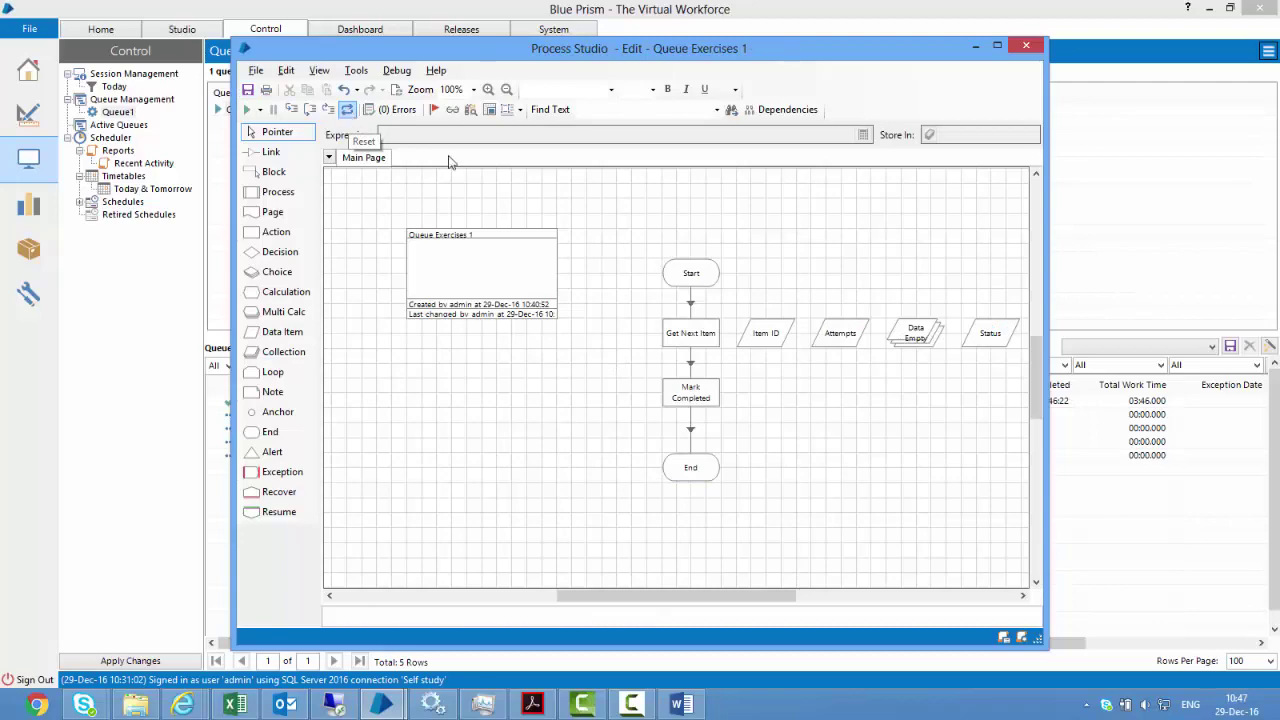
pyautogui.click(697, 405)
pyautogui.doubleClick(697, 405)
pyautogui.press('End')
pyautogui.hotkey('ctrl', 'shift', 'Left')
pyautogui.write('as E')
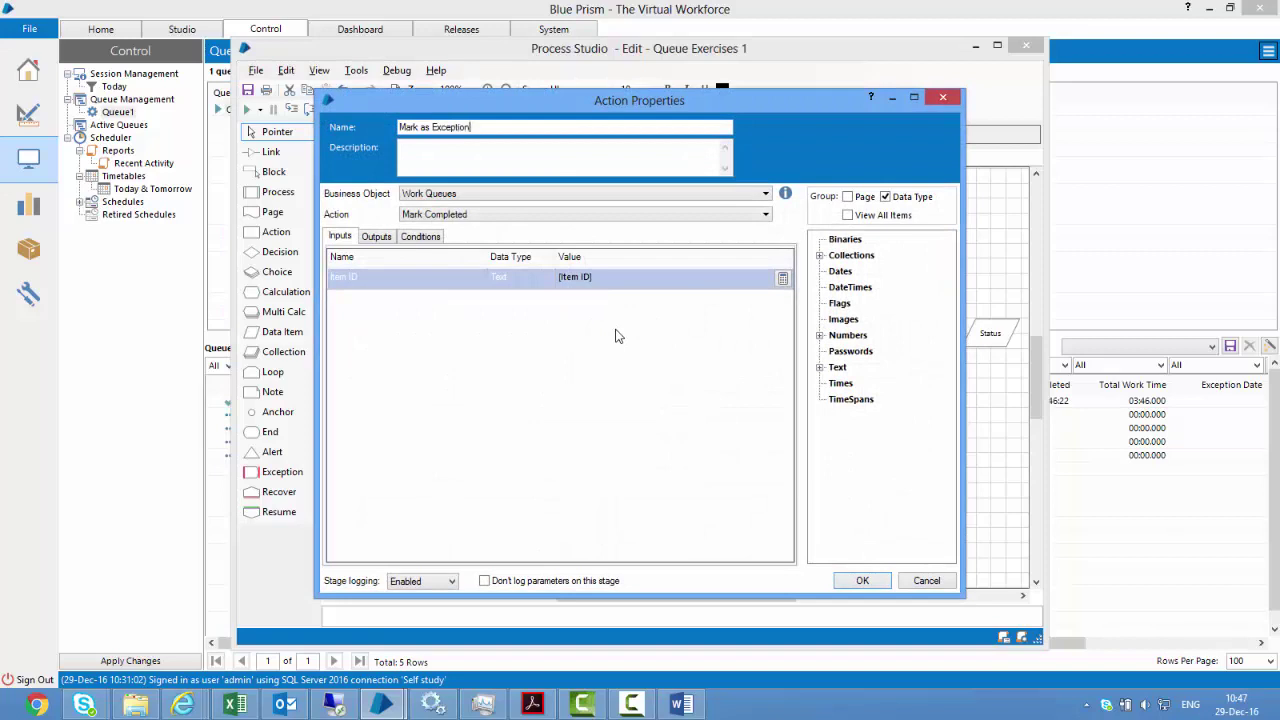
pyautogui.click(497, 224)
pyautogui.click(462, 388)
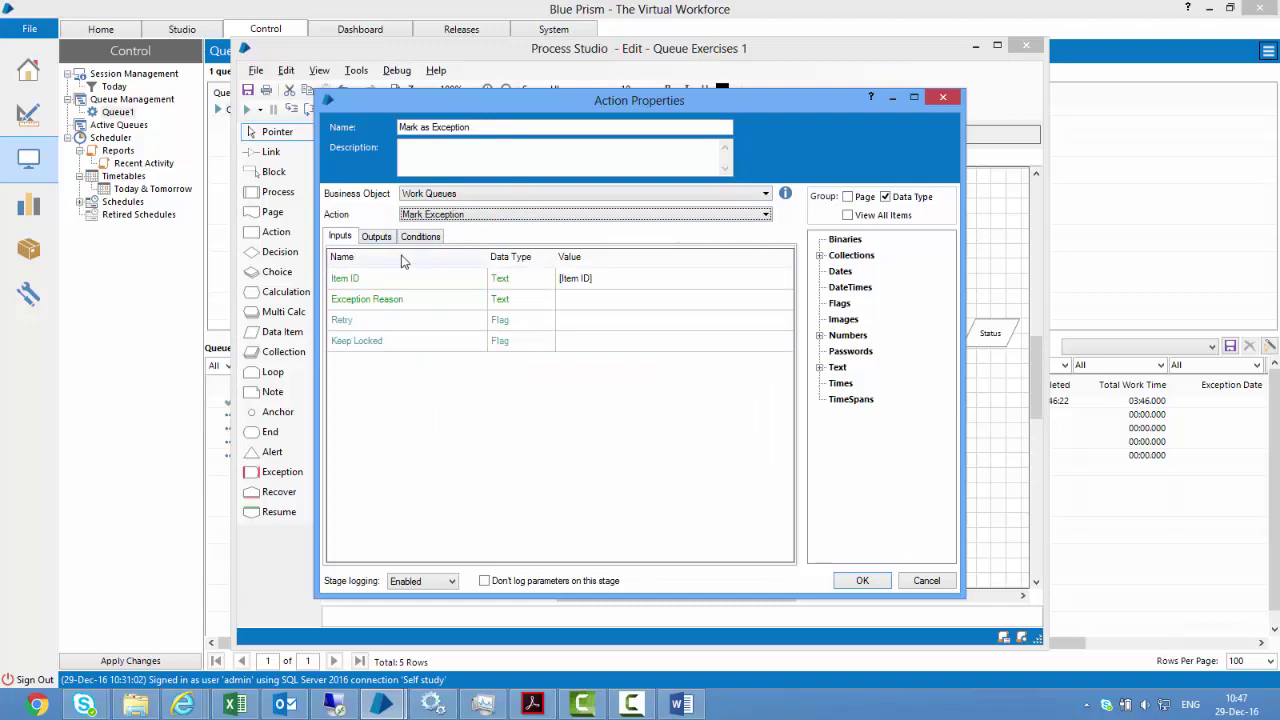
# Set the stage's Exception Reason input to "Demo to show exceptions", check its outputs and accept the properties
pyautogui.click(604, 300)
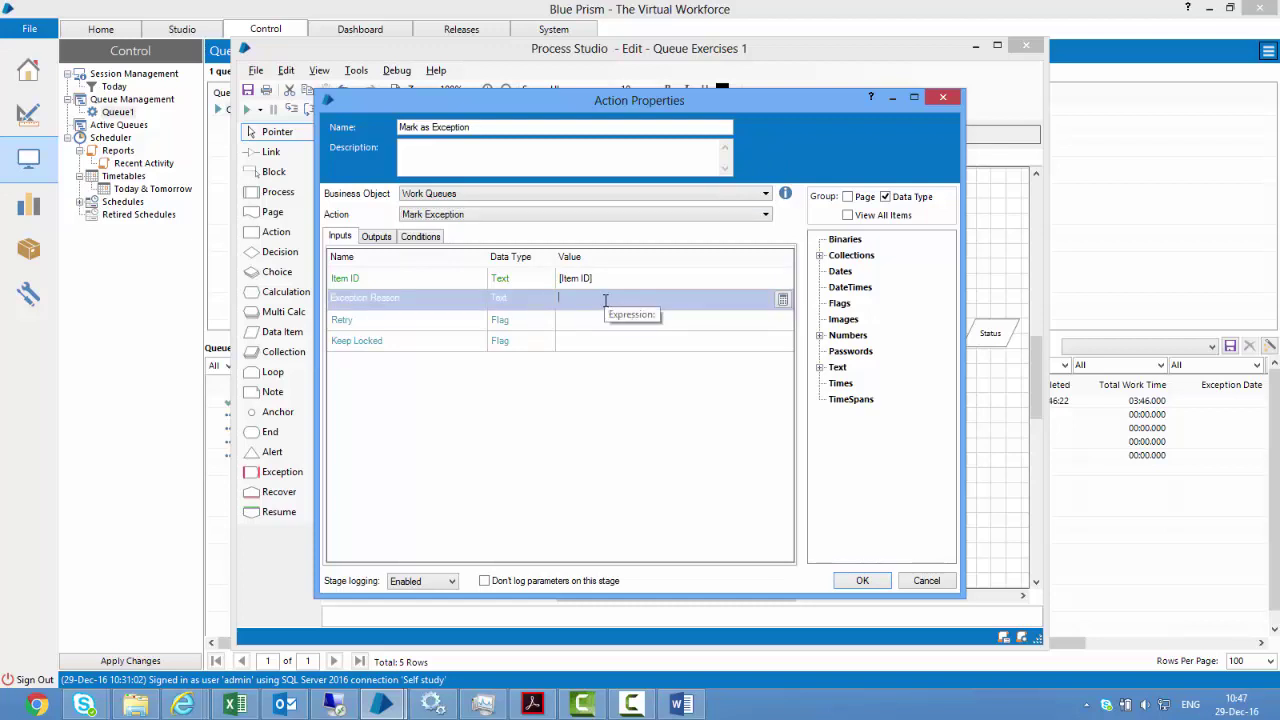
pyautogui.write('"')
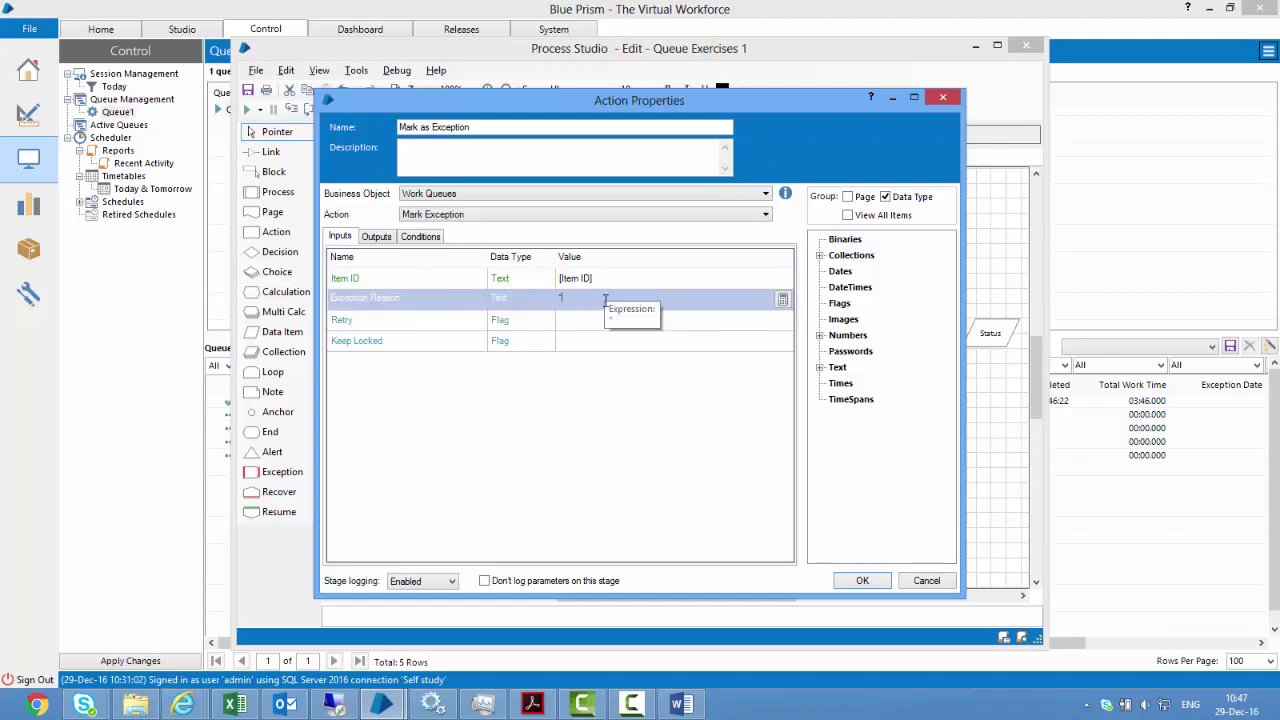
pyautogui.write('Demo to sho')
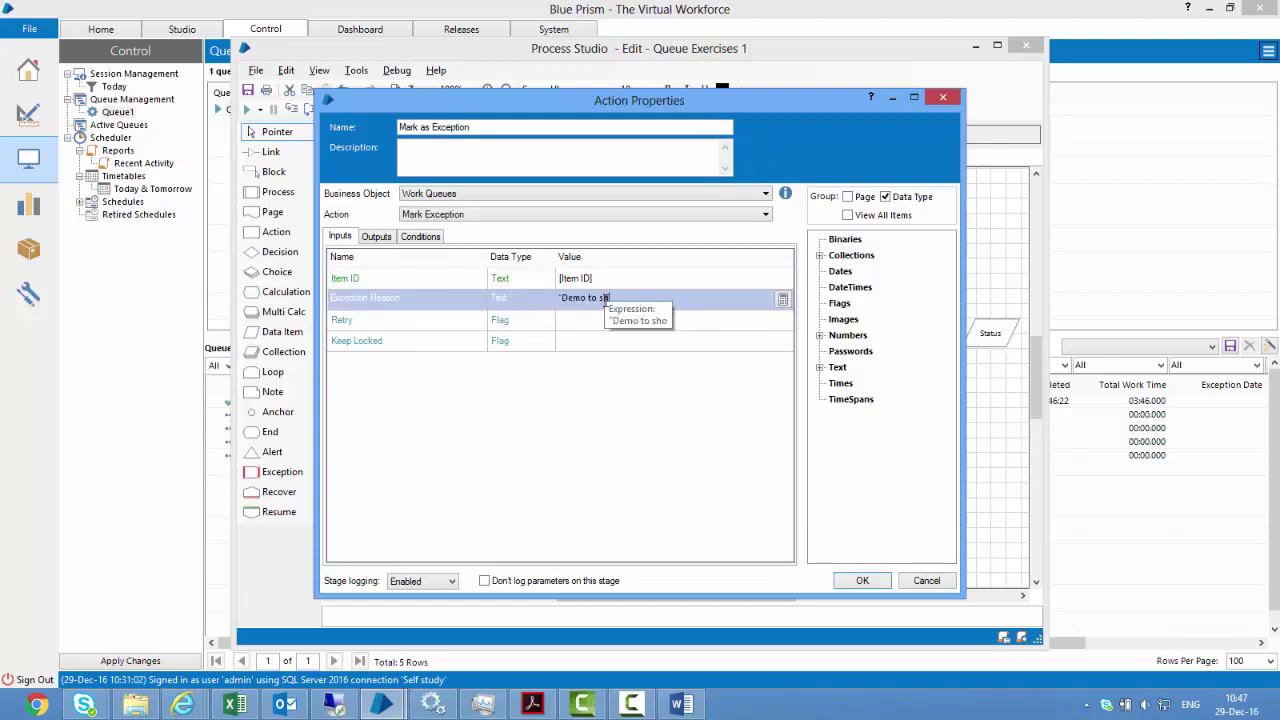
pyautogui.write('w exceptions"')
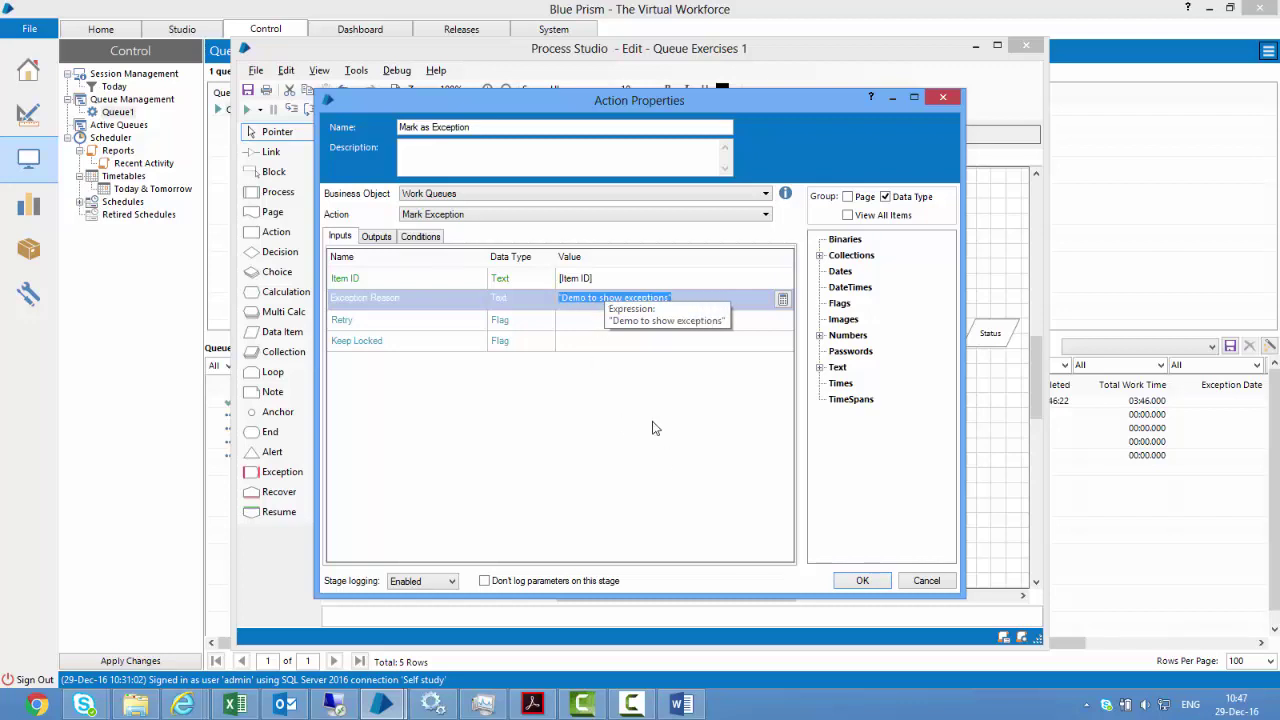
pyautogui.click(645, 263)
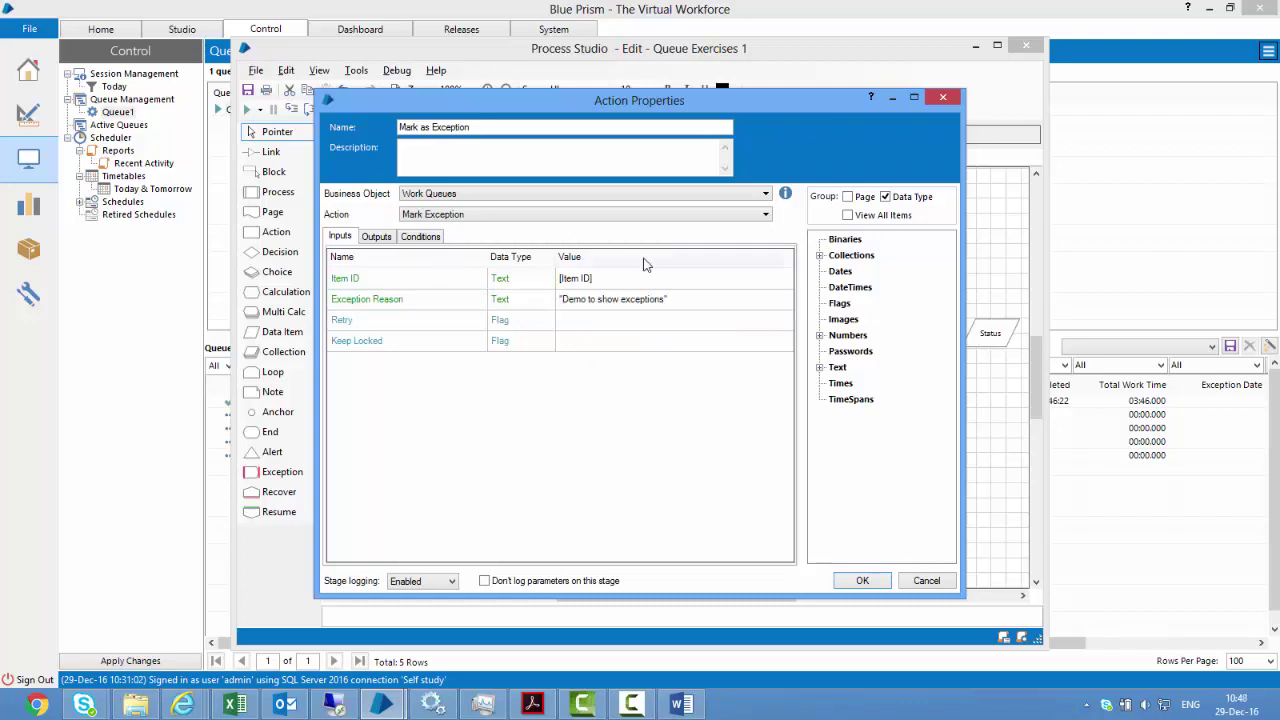
pyautogui.click(378, 237)
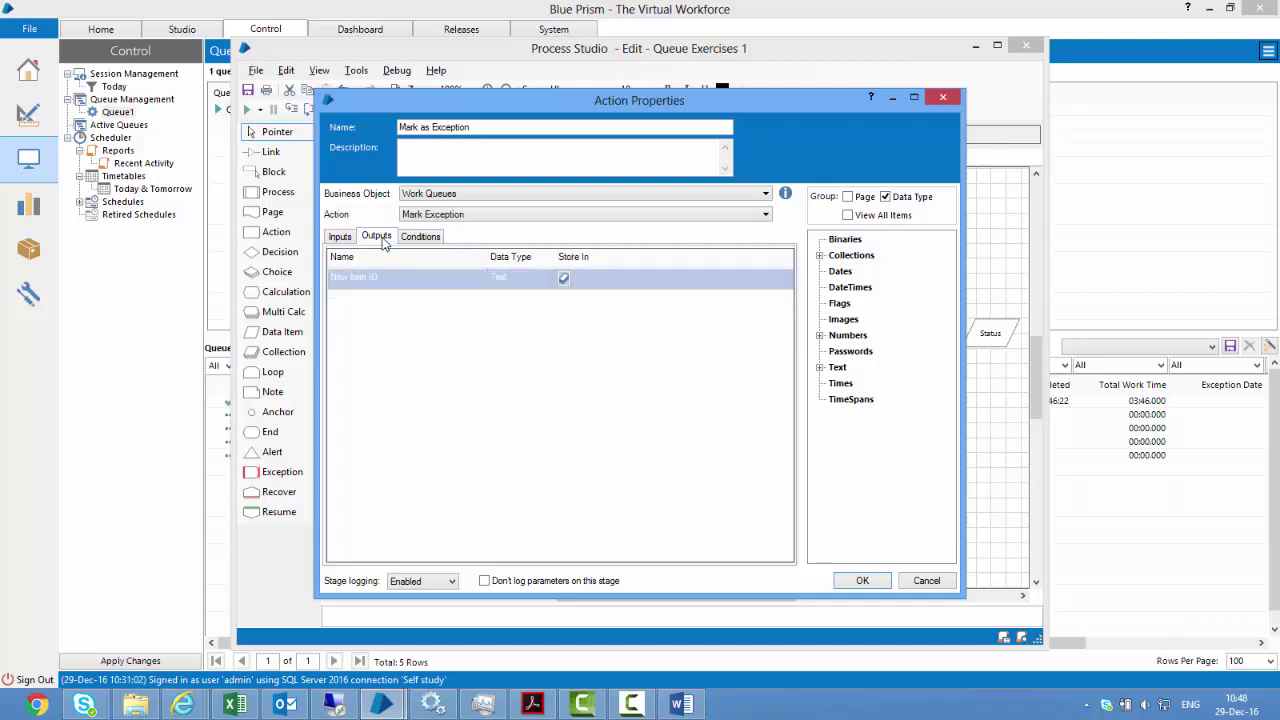
pyautogui.click(398, 259)
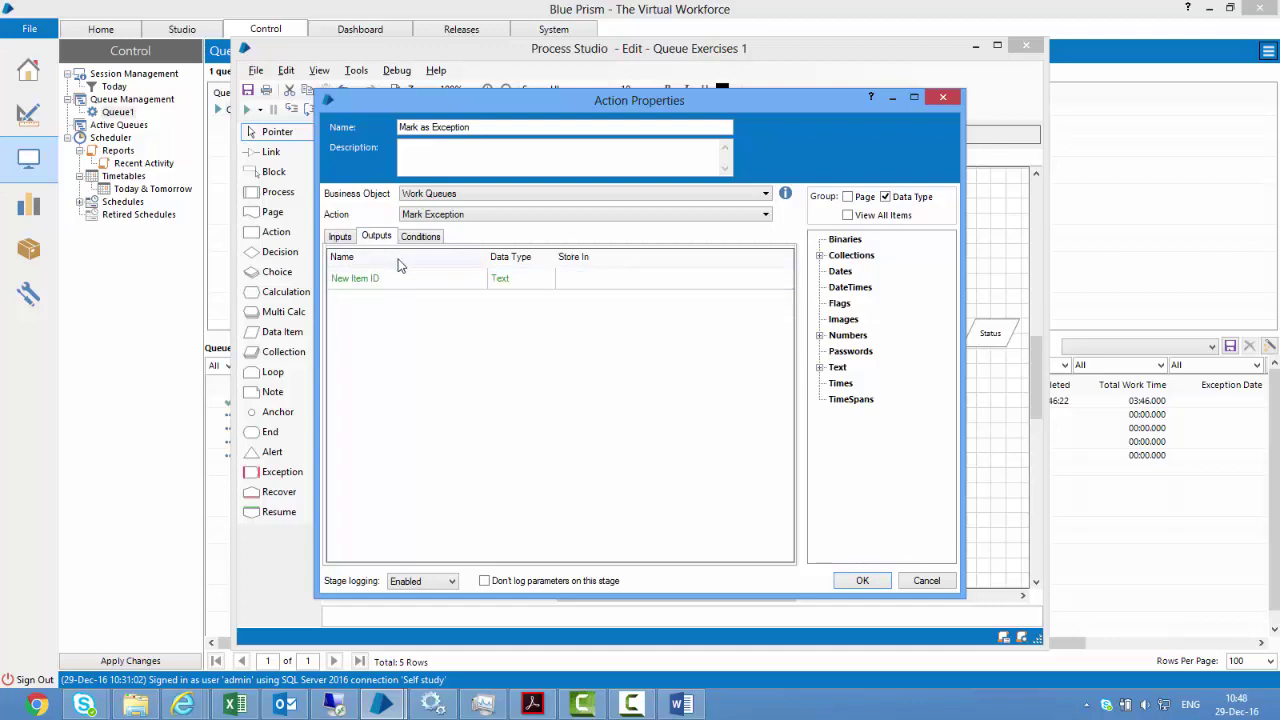
pyautogui.click(341, 237)
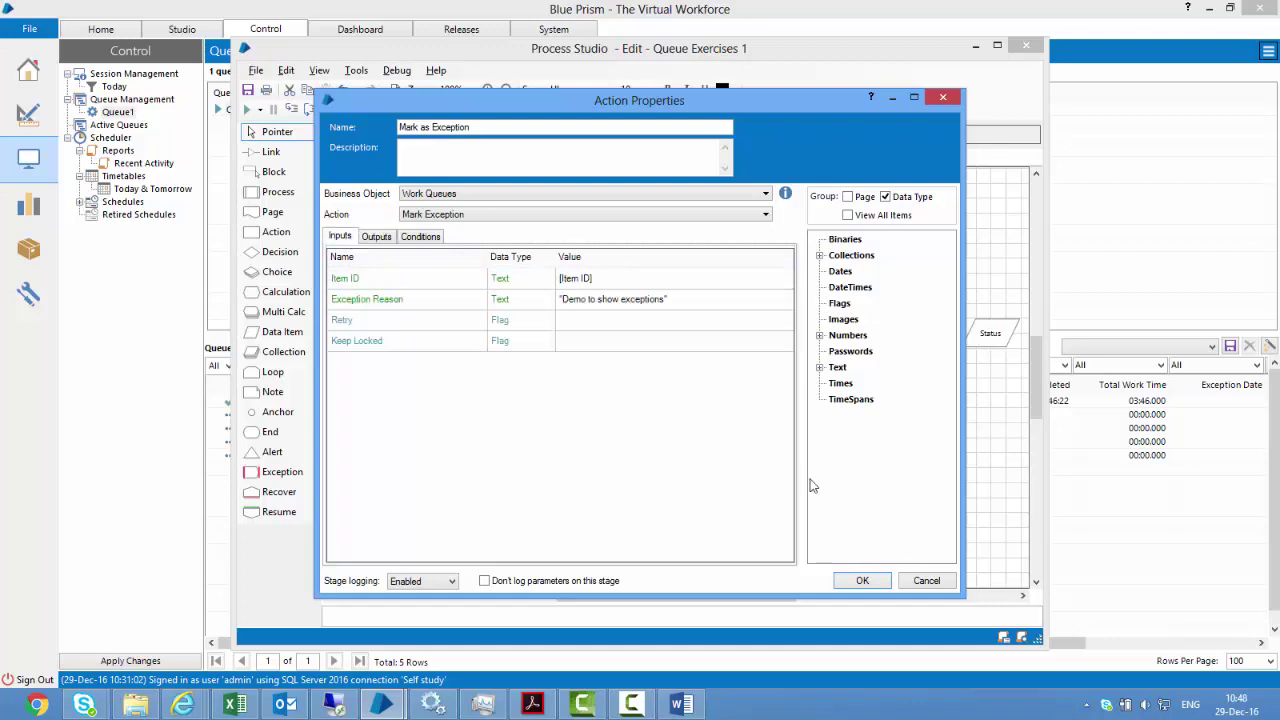
pyautogui.click(860, 582)
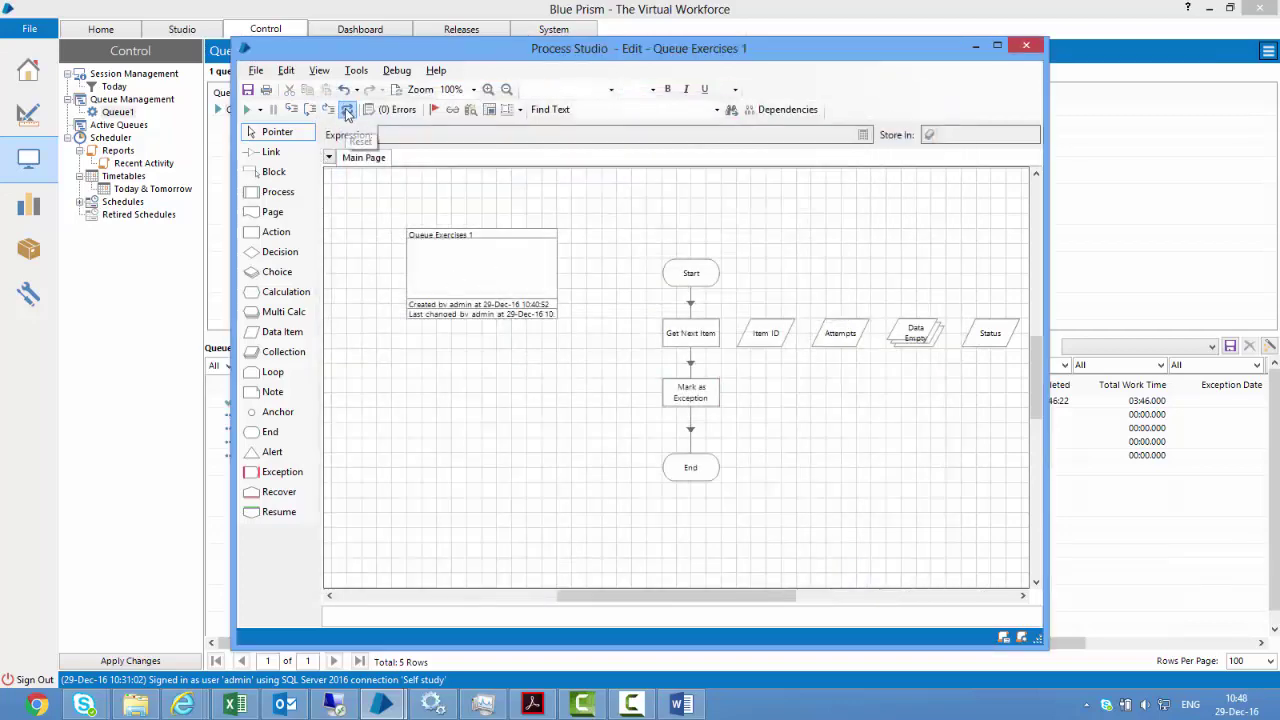
# Run the process and refresh the Queue1 contents in the Control room to examine the exception details
pyautogui.click(249, 110)
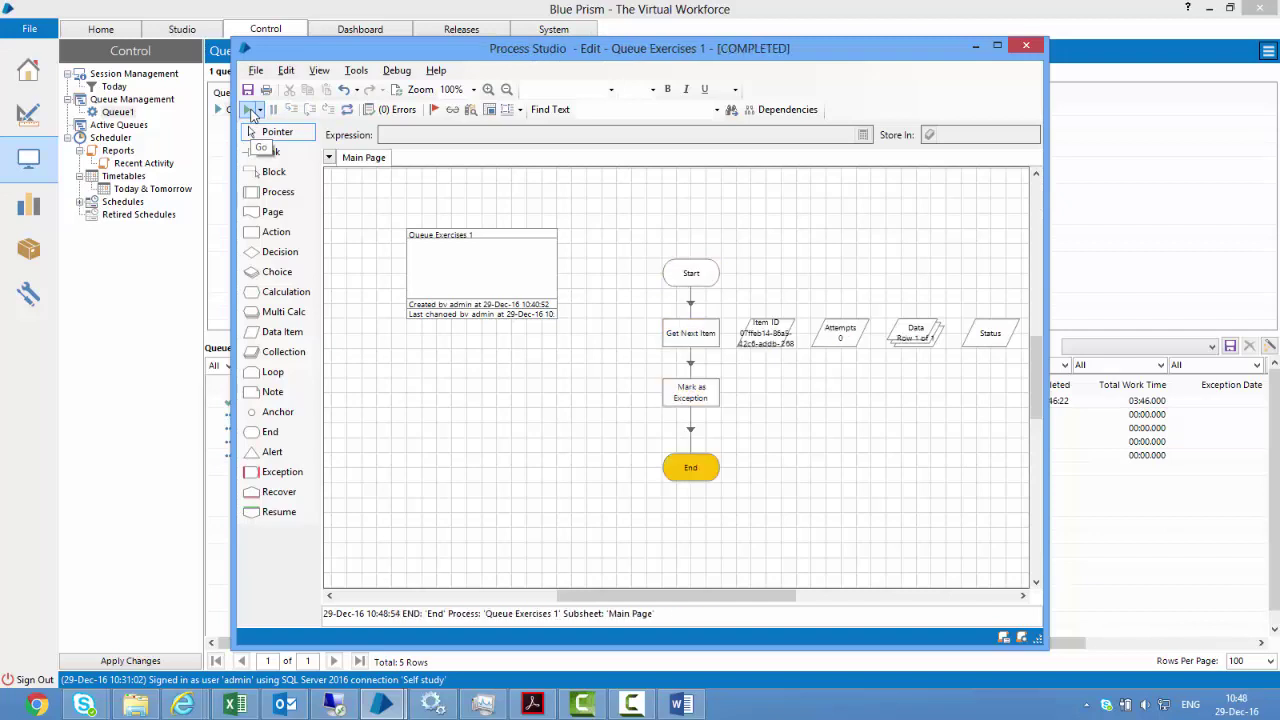
pyautogui.click(115, 116)
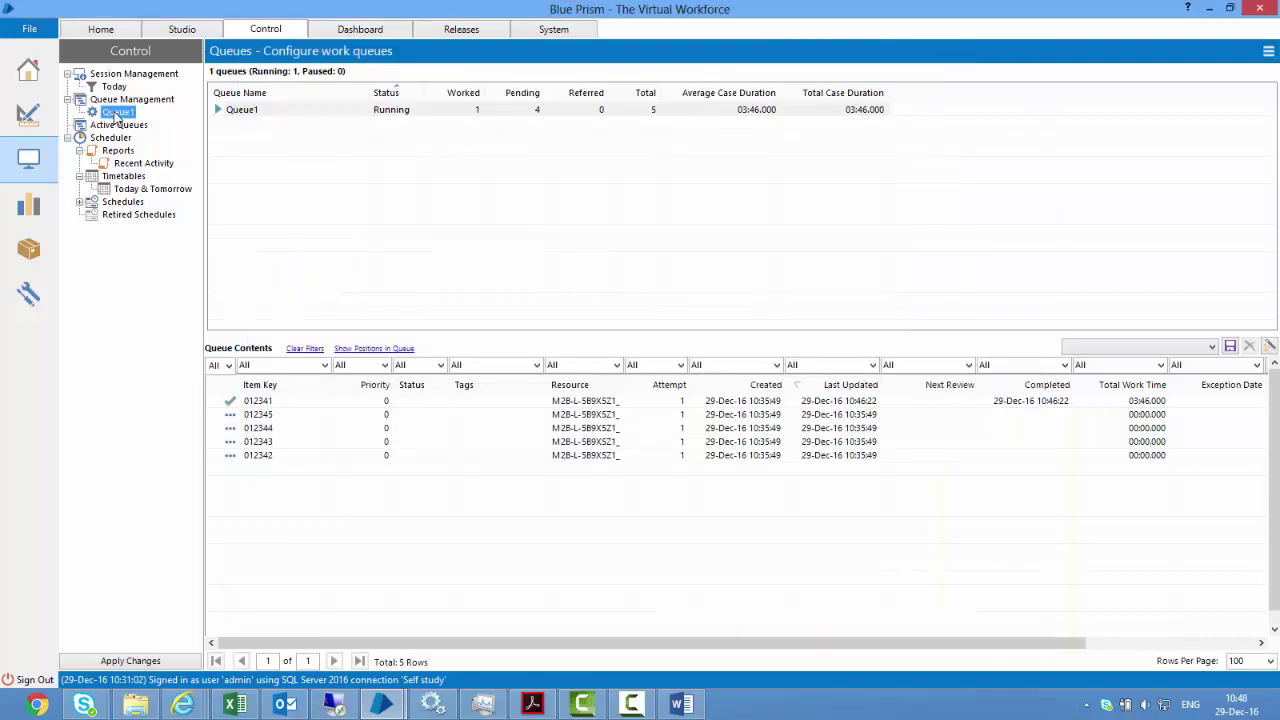
pyautogui.click(1268, 51)
pyautogui.click(1248, 74)
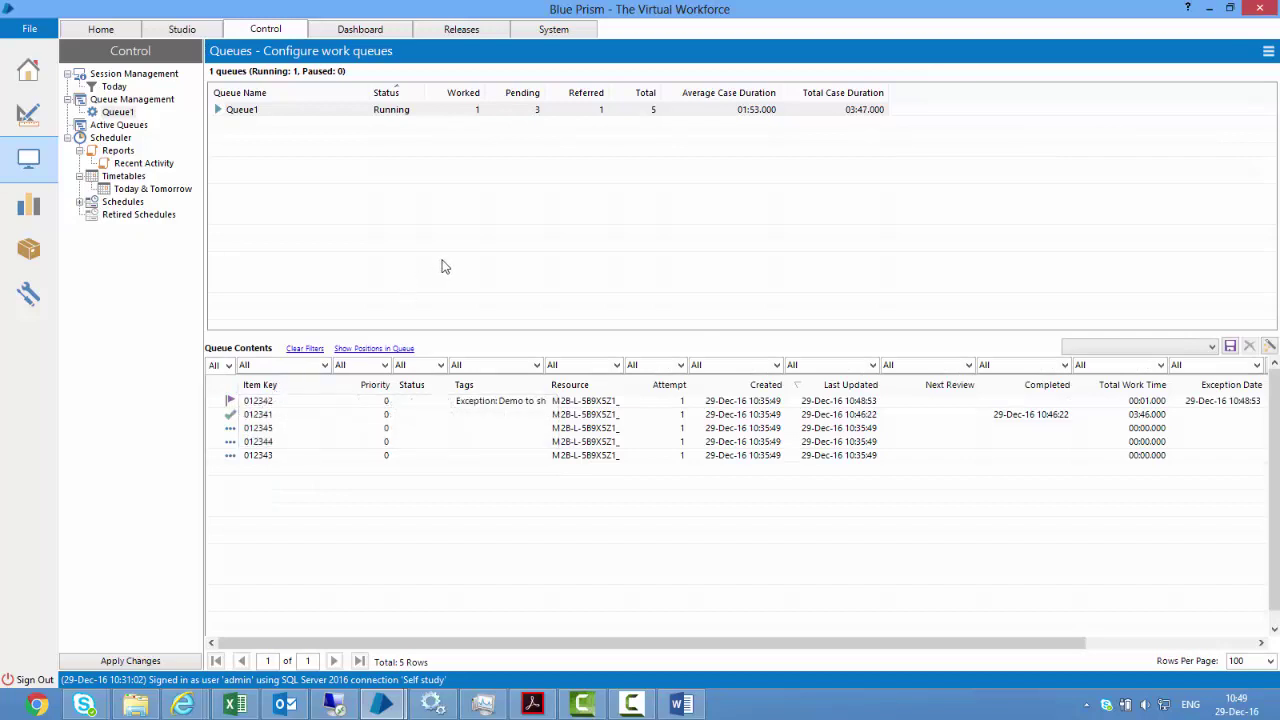
pyautogui.moveTo(860, 645); pyautogui.dragTo(1049, 643)
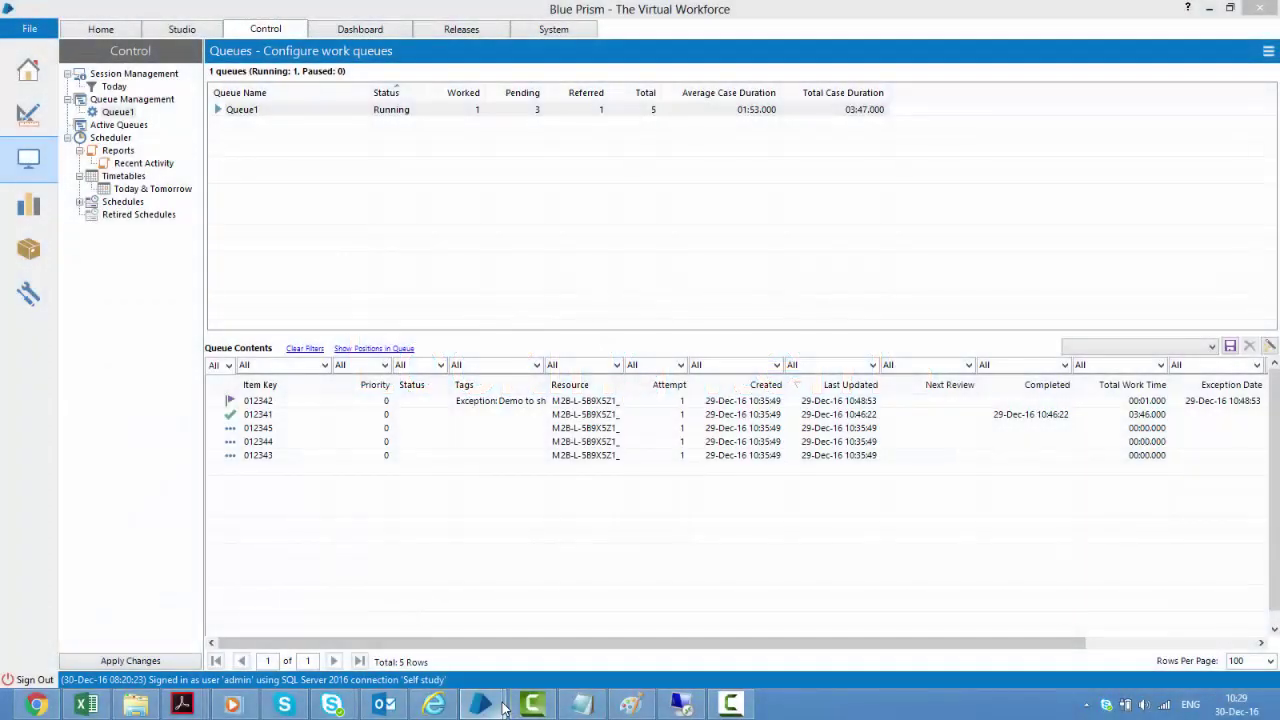
# Save a copy of the Queue Exercises 1 process as Queue Exercises 1a without a description, and close its editor
pyautogui.moveTo(480, 705)
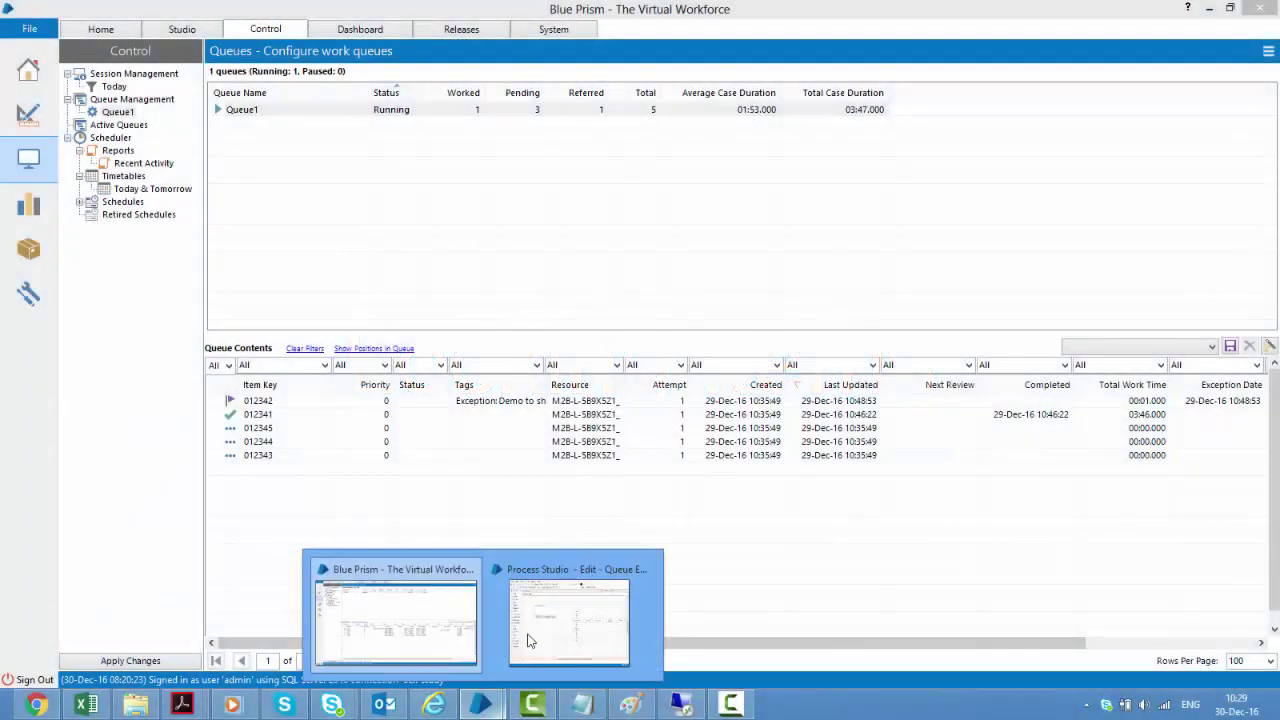
pyautogui.click(517, 670)
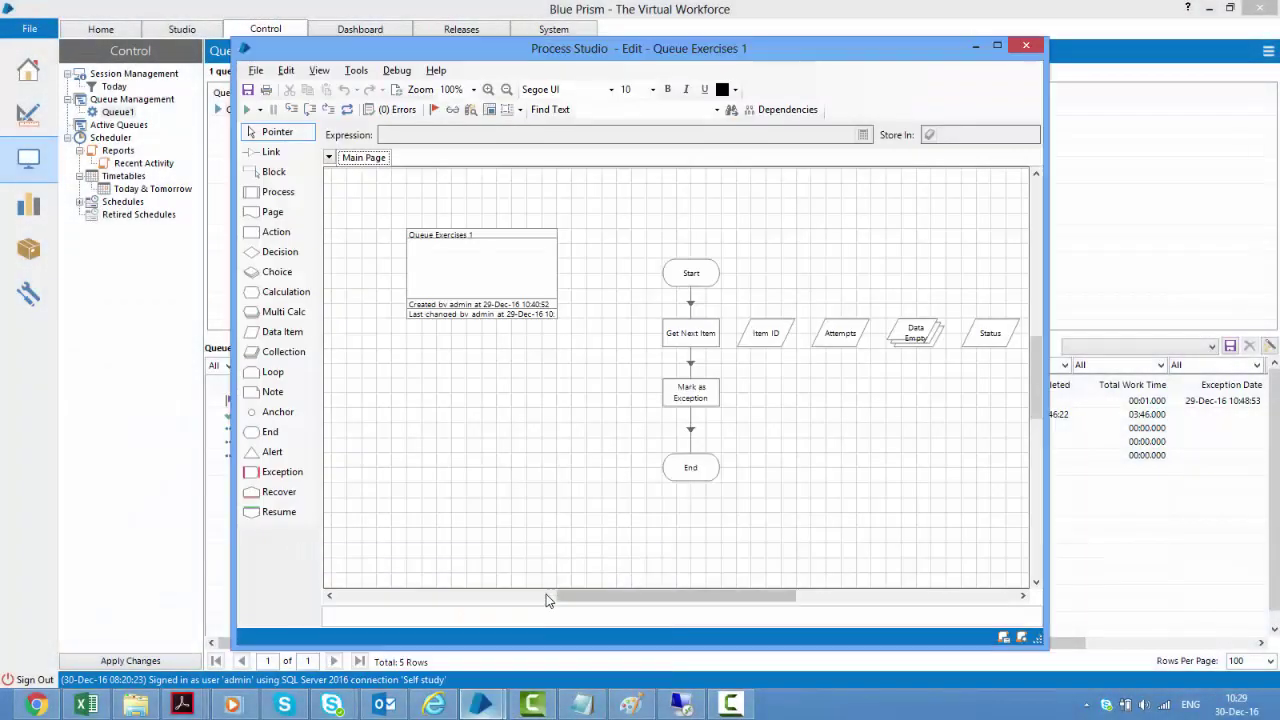
pyautogui.click(256, 70)
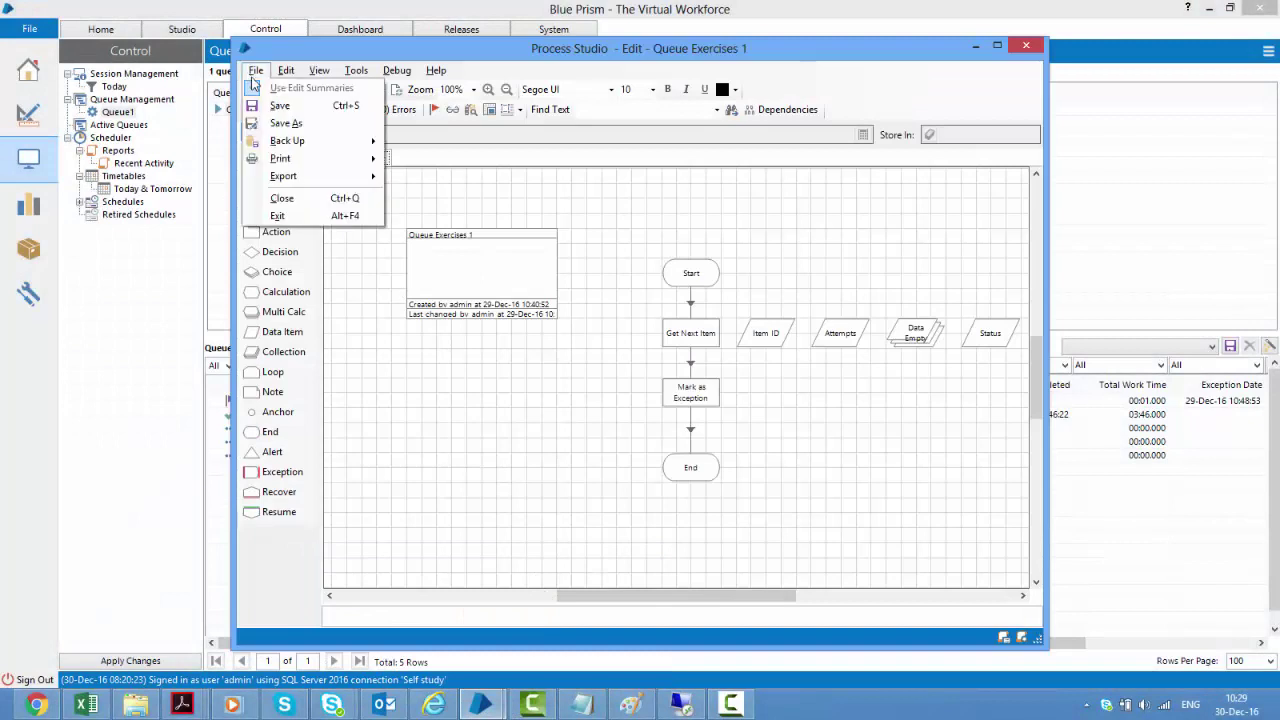
pyautogui.click(287, 123)
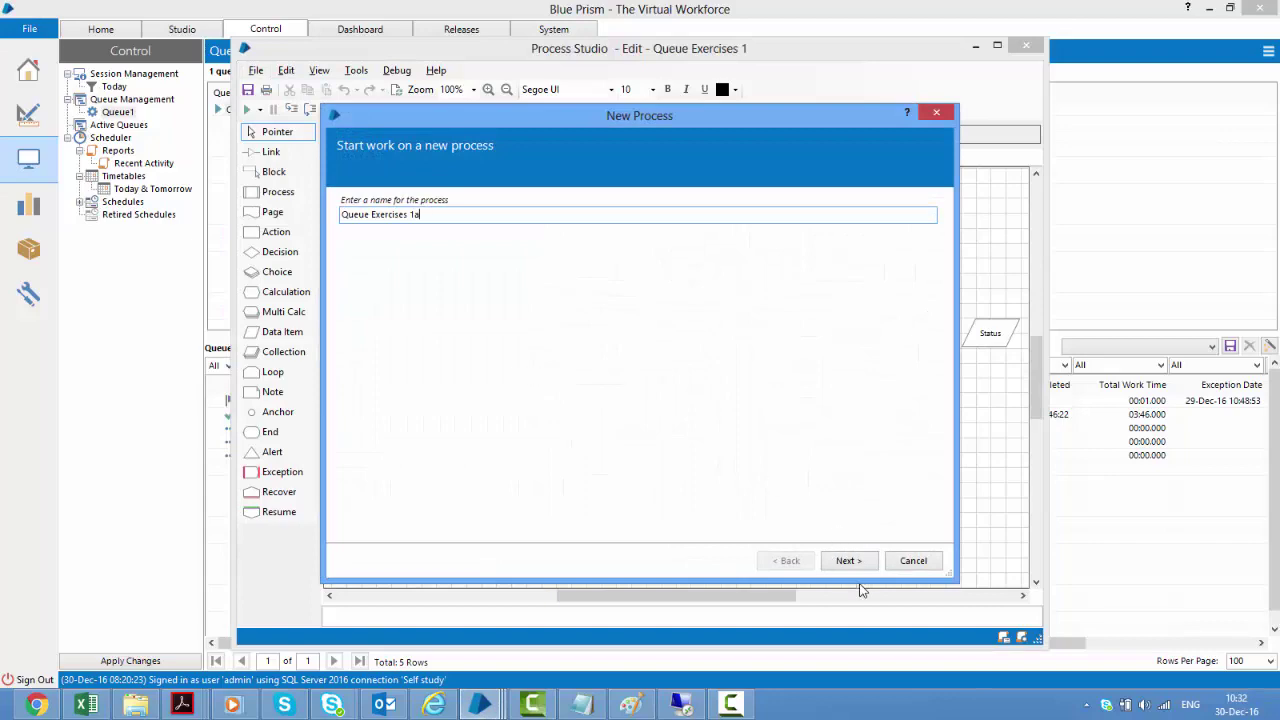
pyautogui.click(848, 561)
pyautogui.click(848, 561)
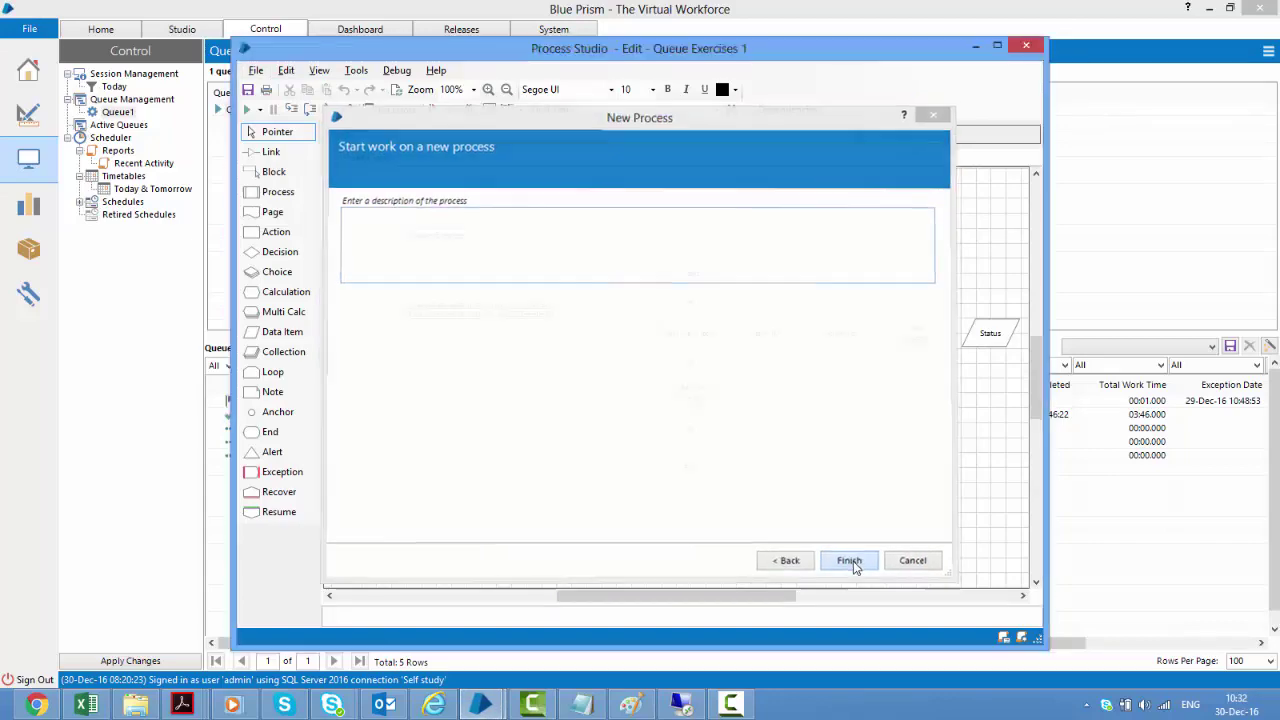
pyautogui.click(1025, 47)
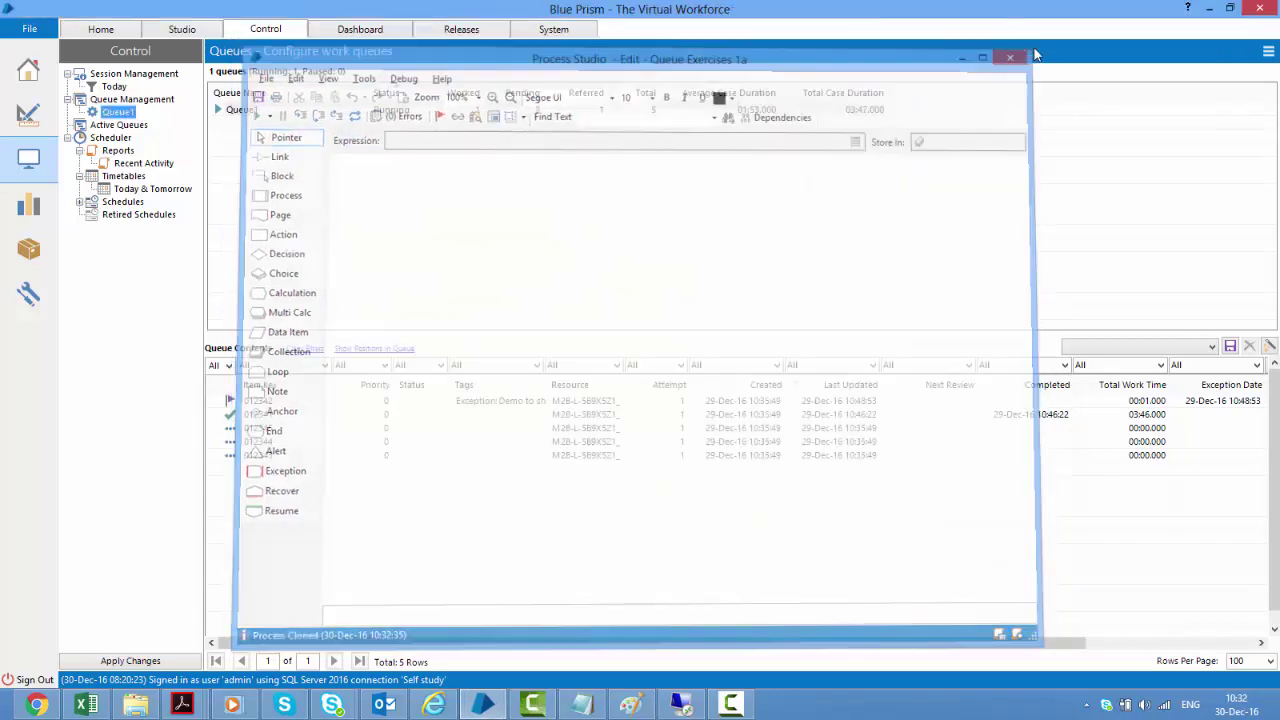
# Refresh the process list in Studio and show the version history of Queue Exercises 1
pyautogui.click(36, 118)
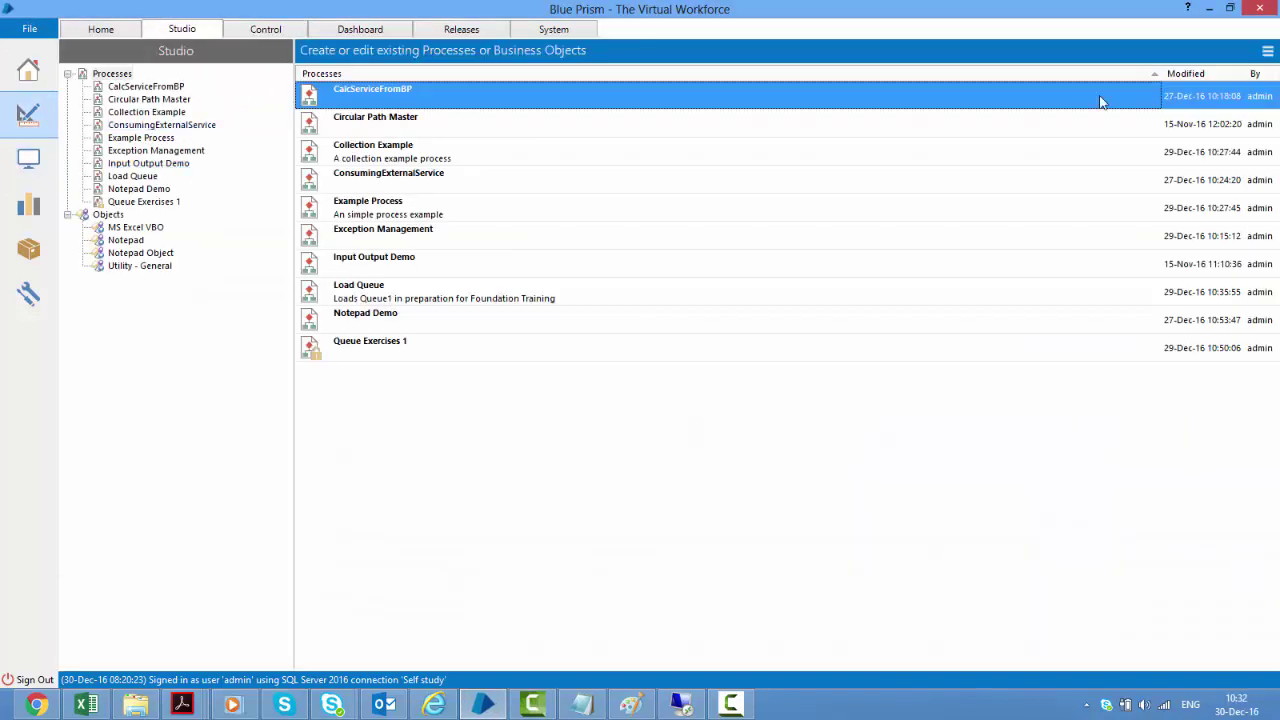
pyautogui.click(1268, 50)
pyautogui.click(1240, 86)
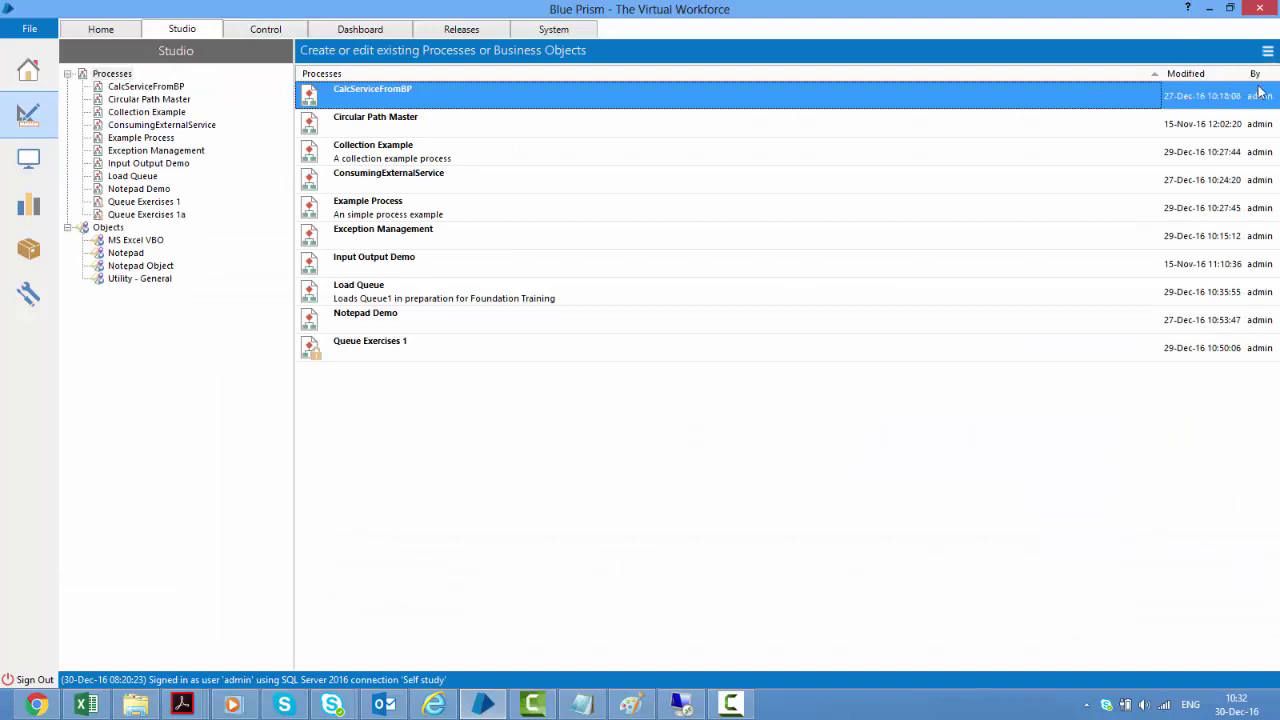
pyautogui.click(148, 203)
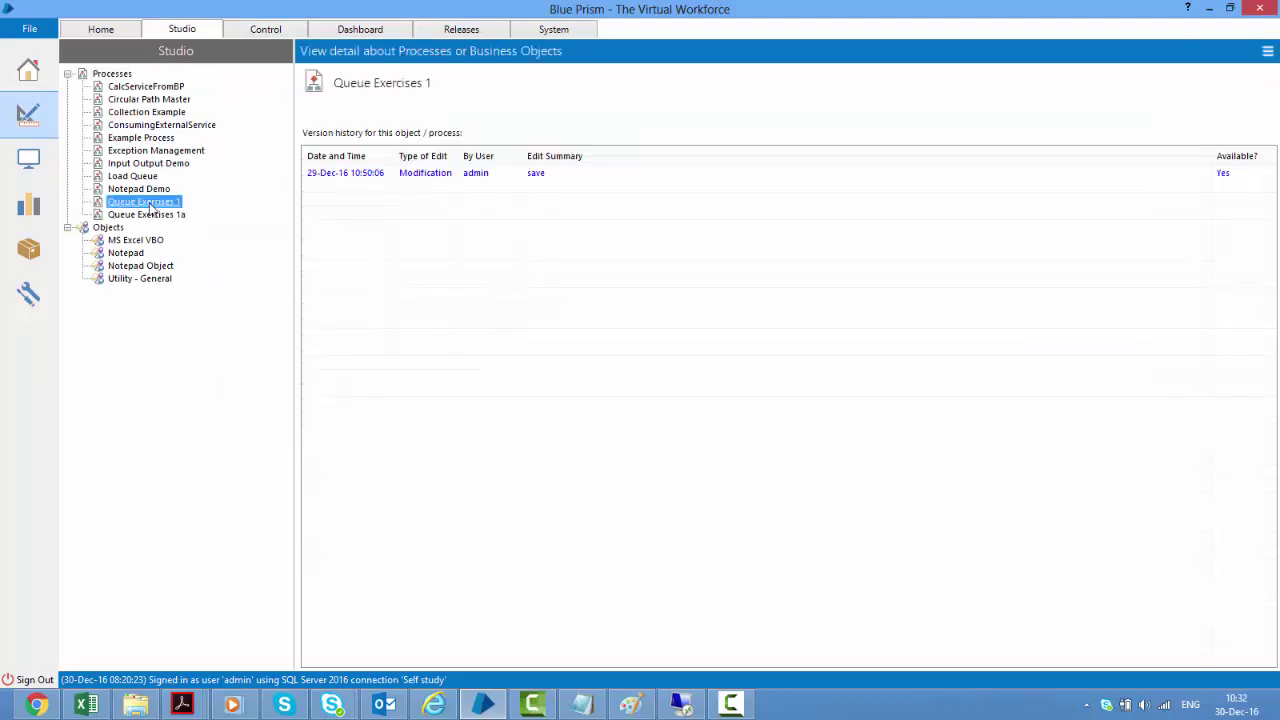
# Open Queue Exercises 1a for editing alongside Queue Exercises 1, and show the Queue1 contents in the Control room
pyautogui.click(154, 215)
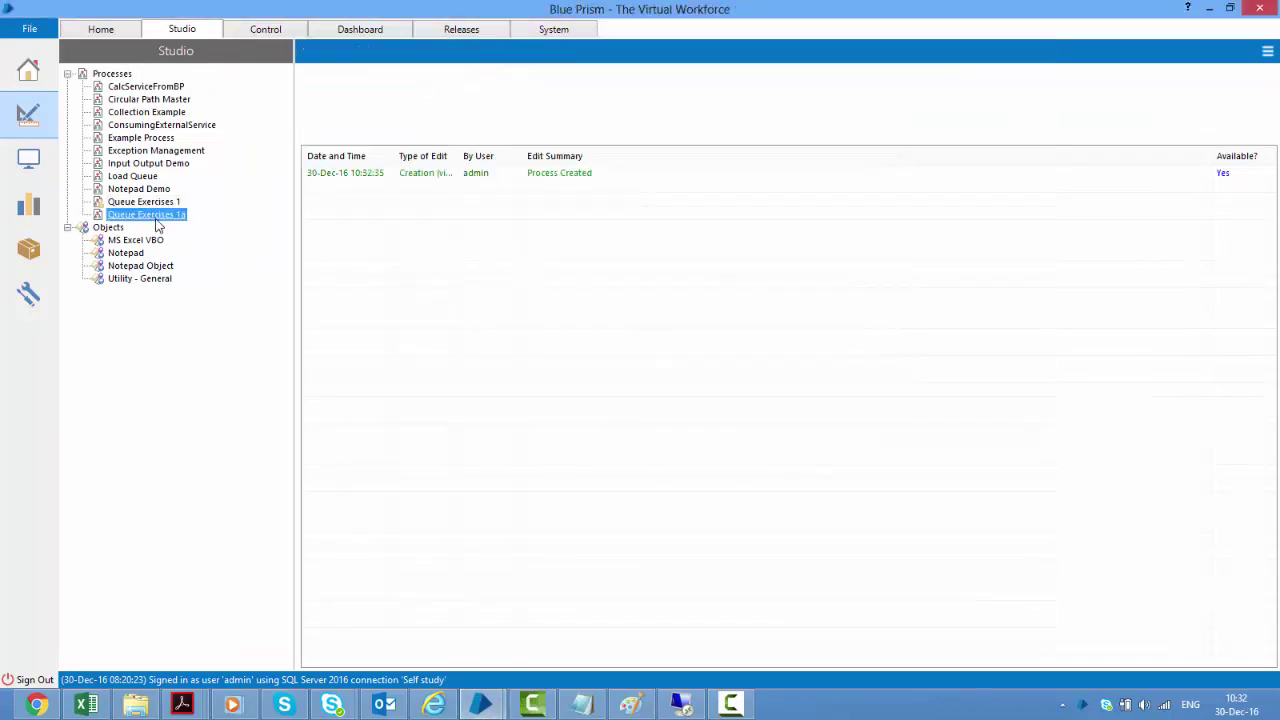
pyautogui.doubleClick(155, 218)
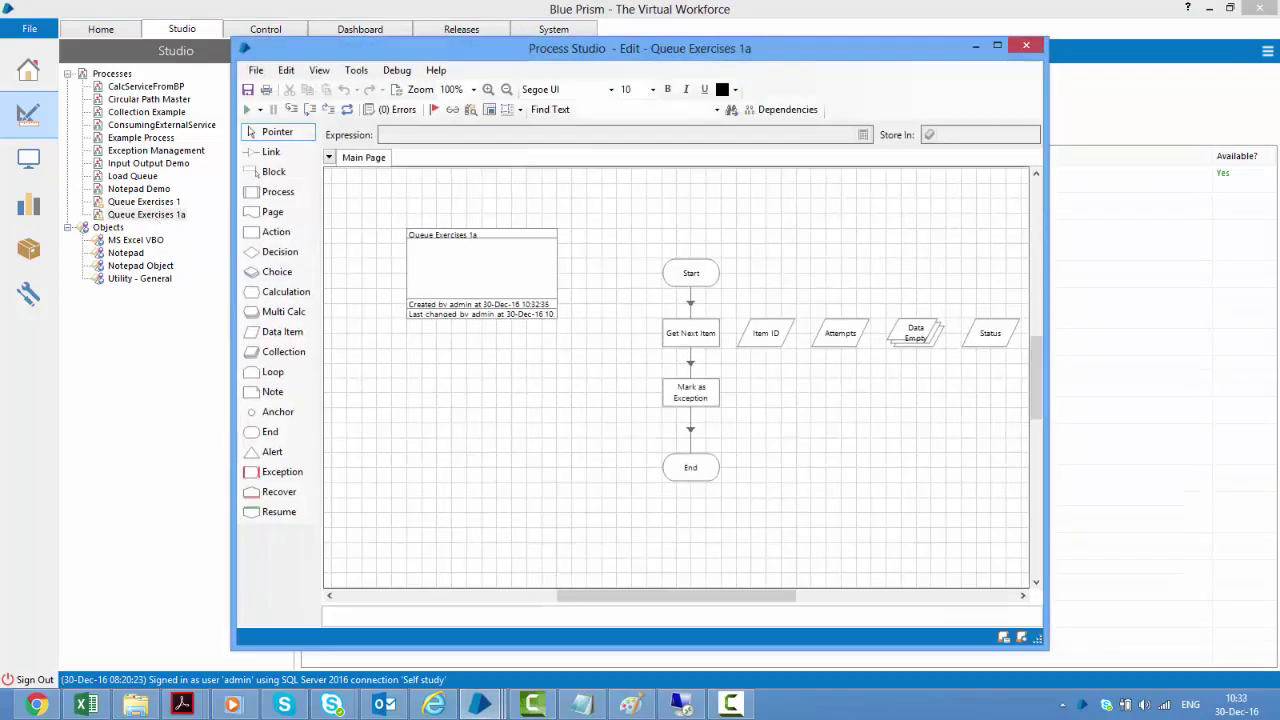
pyautogui.moveTo(480, 705)
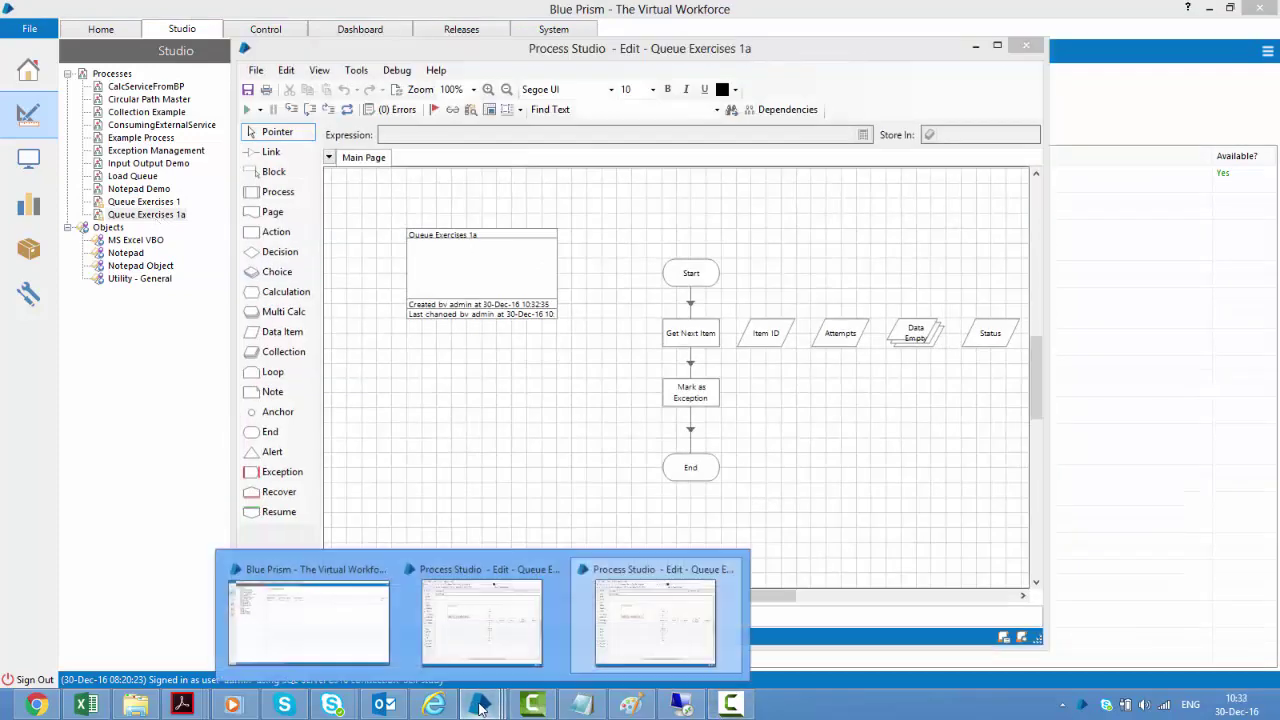
pyautogui.click(481, 590)
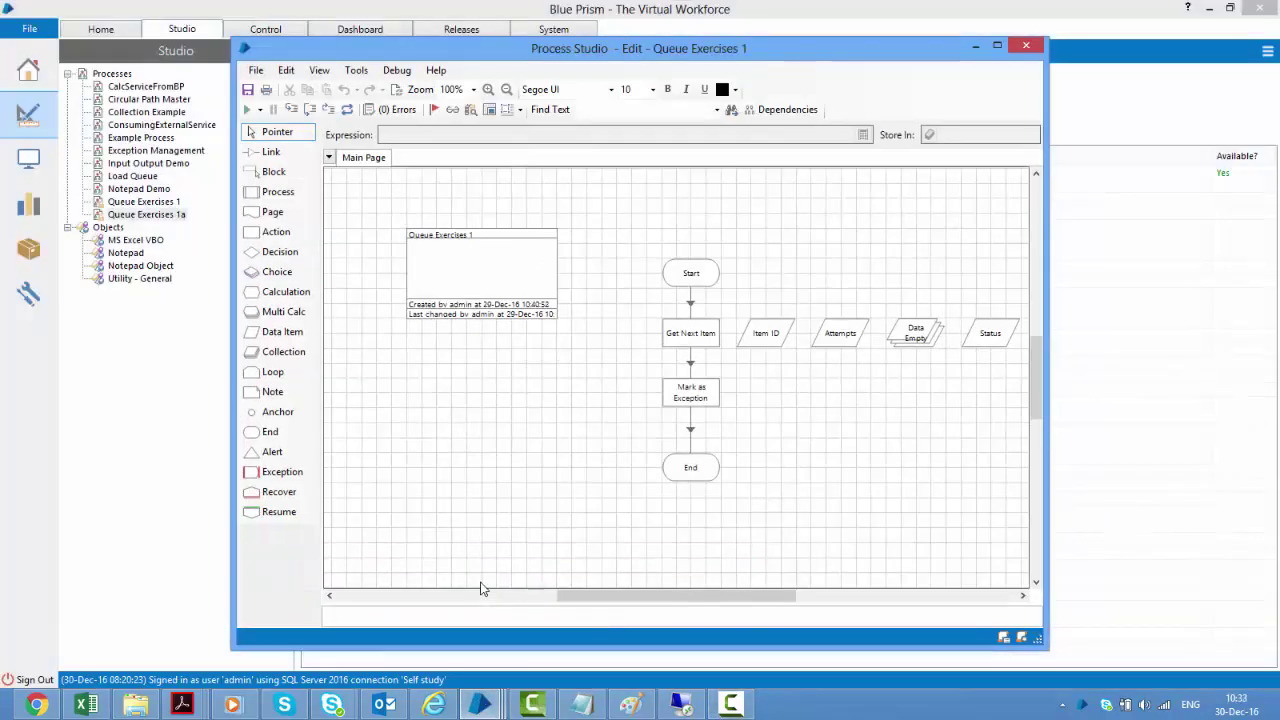
pyautogui.click(29, 163)
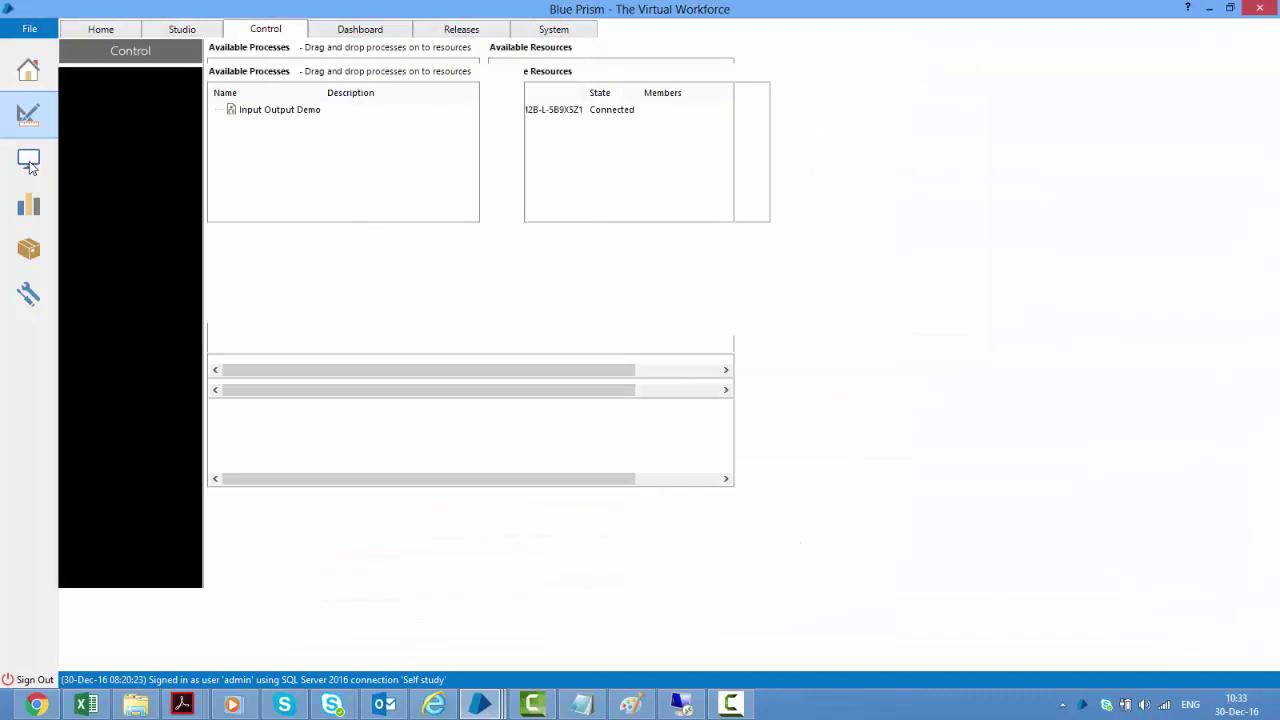
pyautogui.click(120, 111)
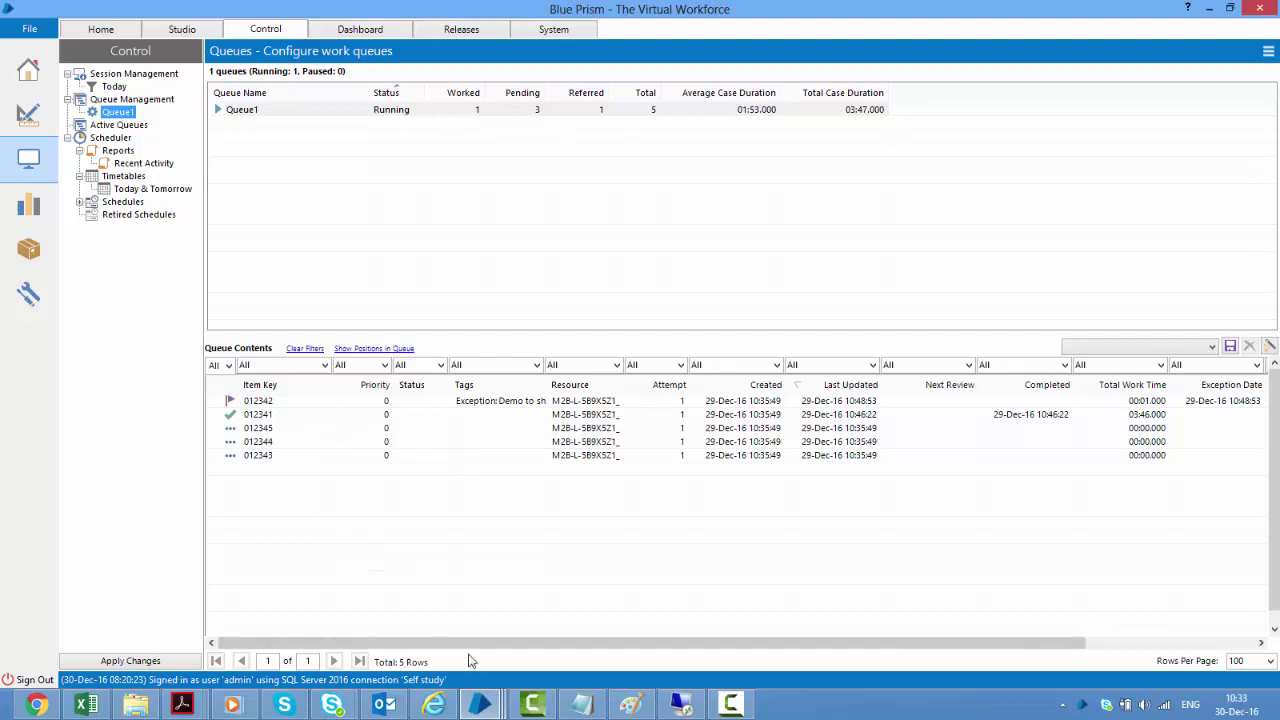
# Start stepping through both Queue Exercises 1 and Queue Exercises 1a, pausing each at its Get Next Item stage
pyautogui.moveTo(493, 708)
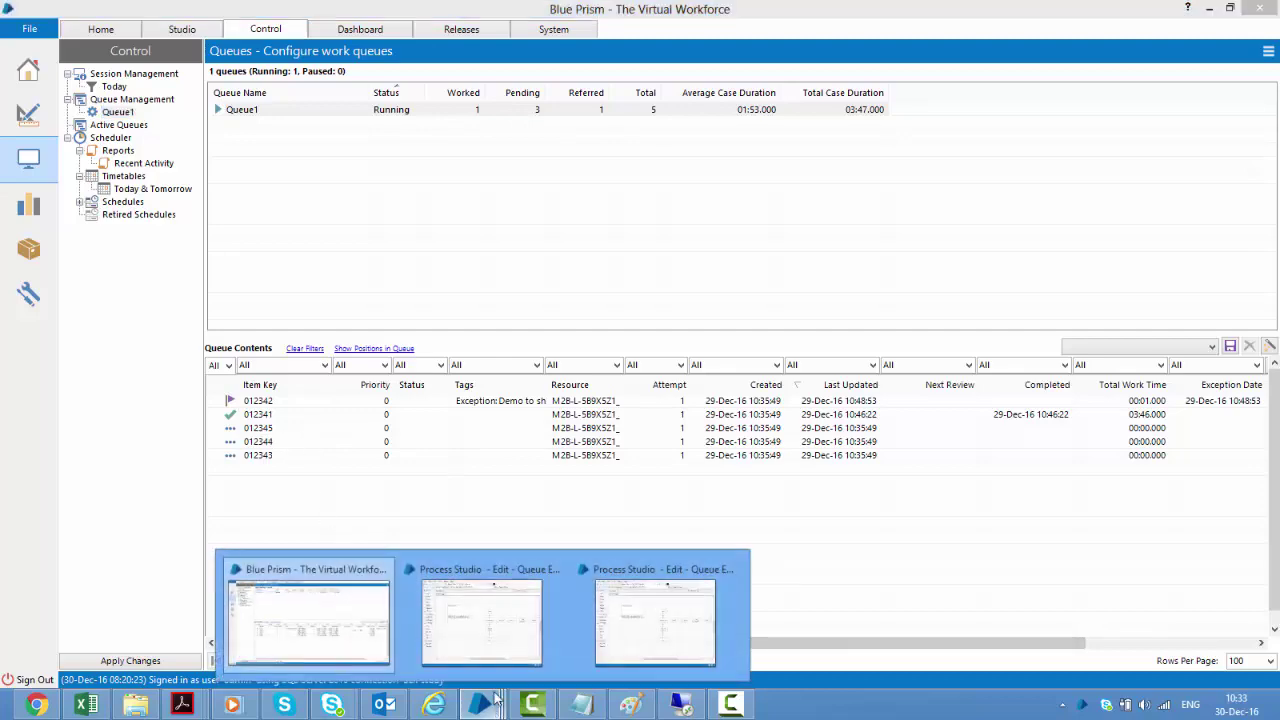
pyautogui.click(503, 630)
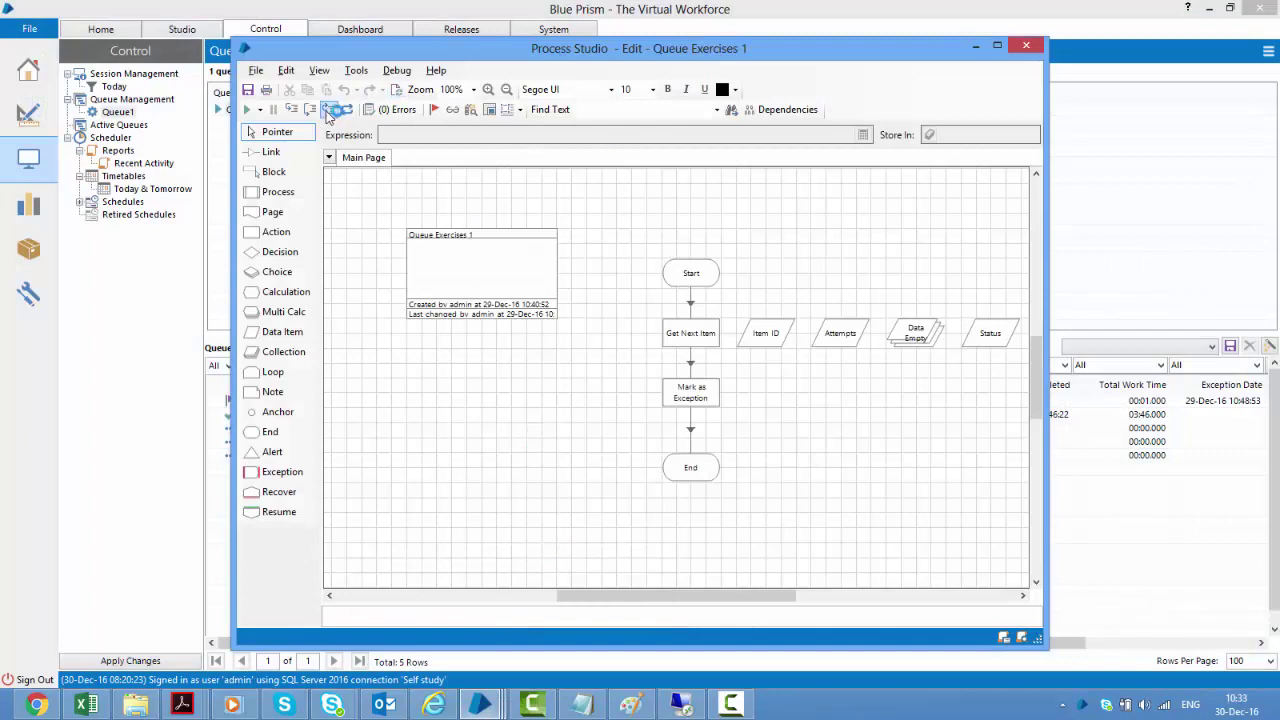
pyautogui.click(293, 112)
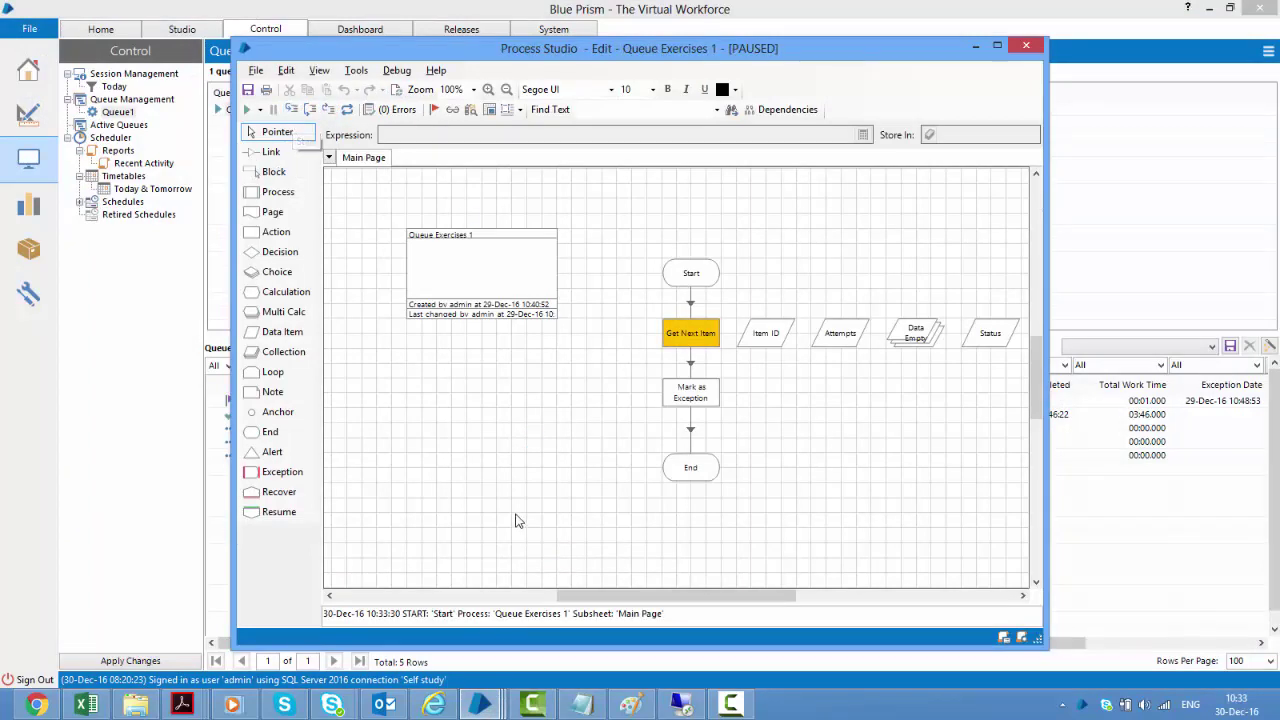
pyautogui.click(480, 705)
pyautogui.click(633, 622)
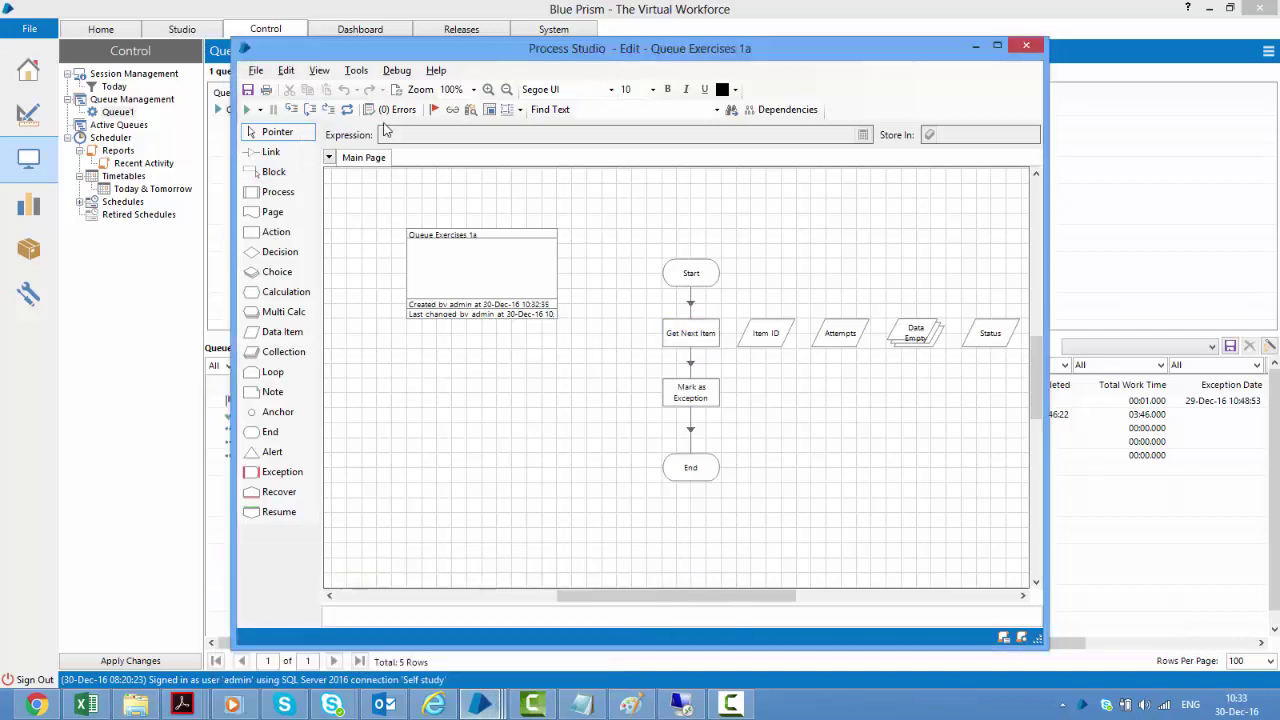
pyautogui.click(293, 112)
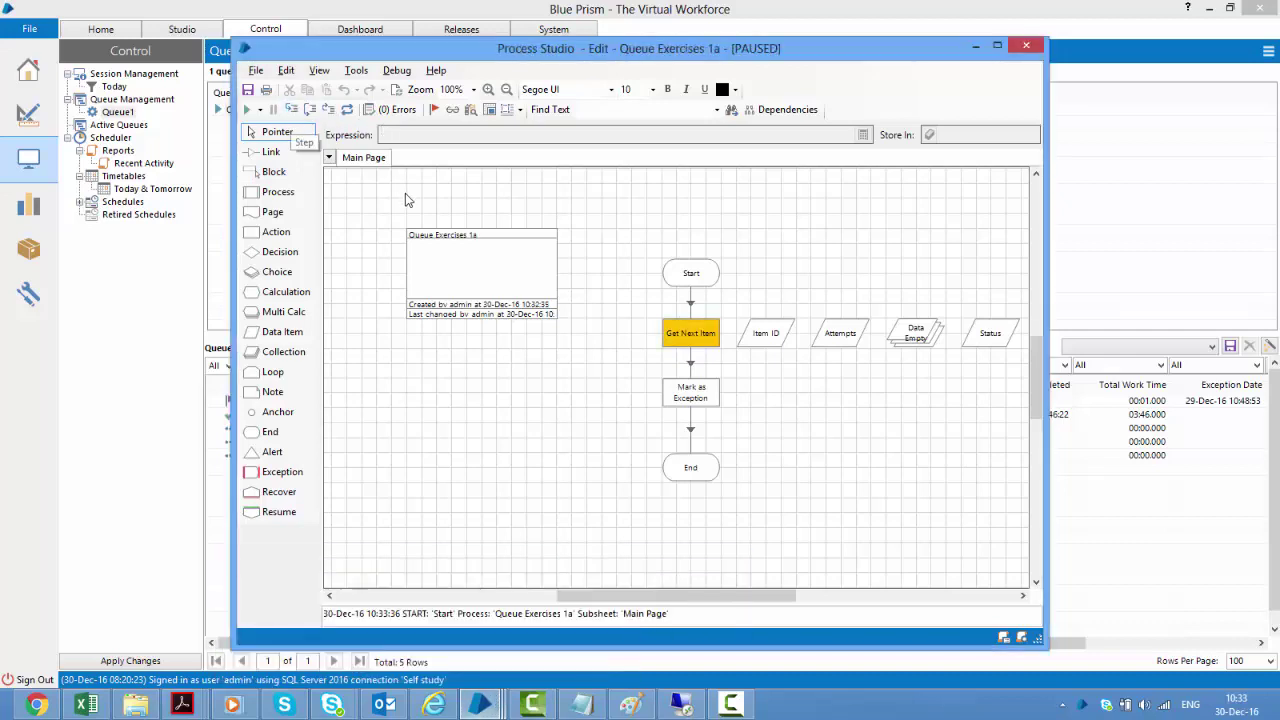
# Step Queue Exercises 1 through Get Next Item and refresh the Queue1 contents to examine the item statuses
pyautogui.click(490, 700)
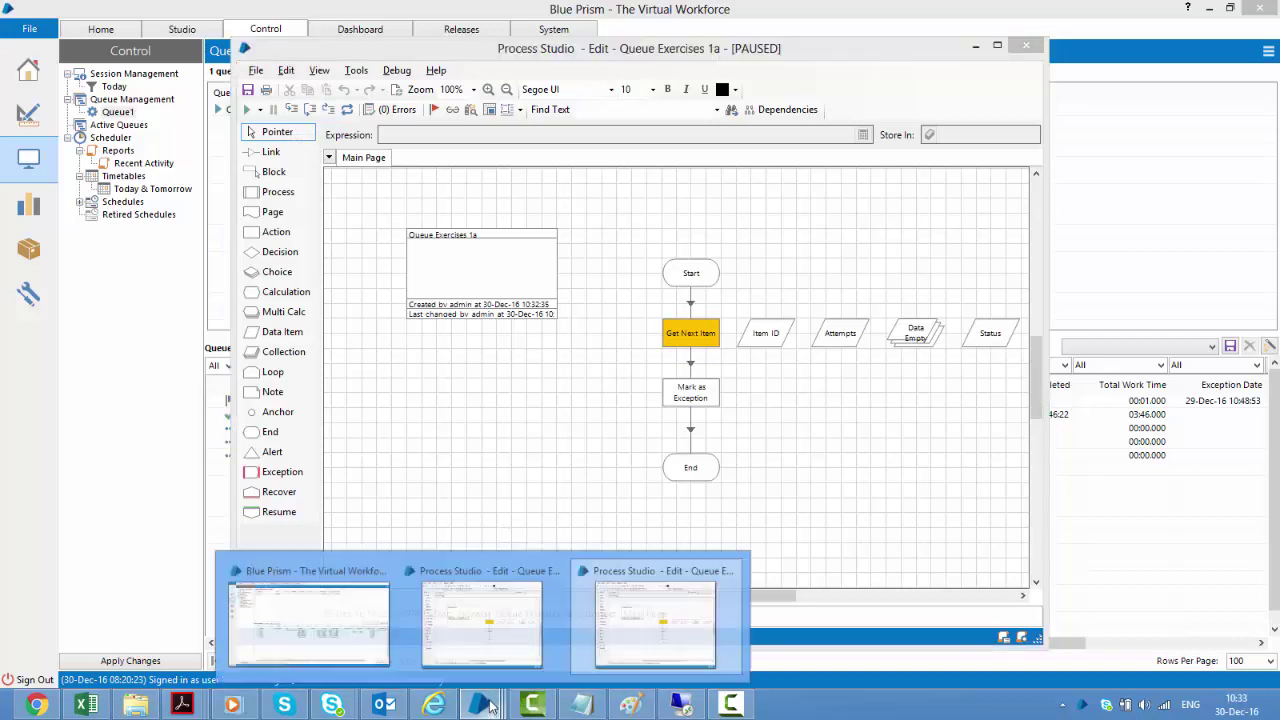
pyautogui.click(481, 630)
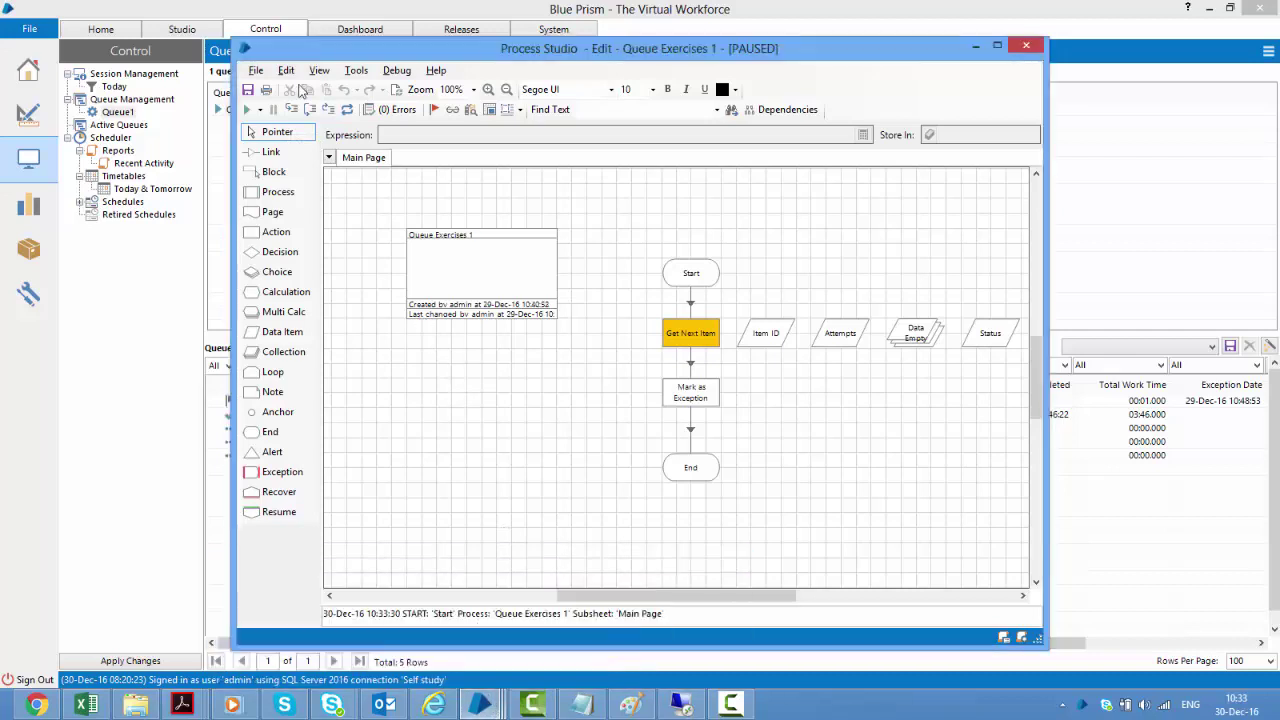
pyautogui.click(292, 111)
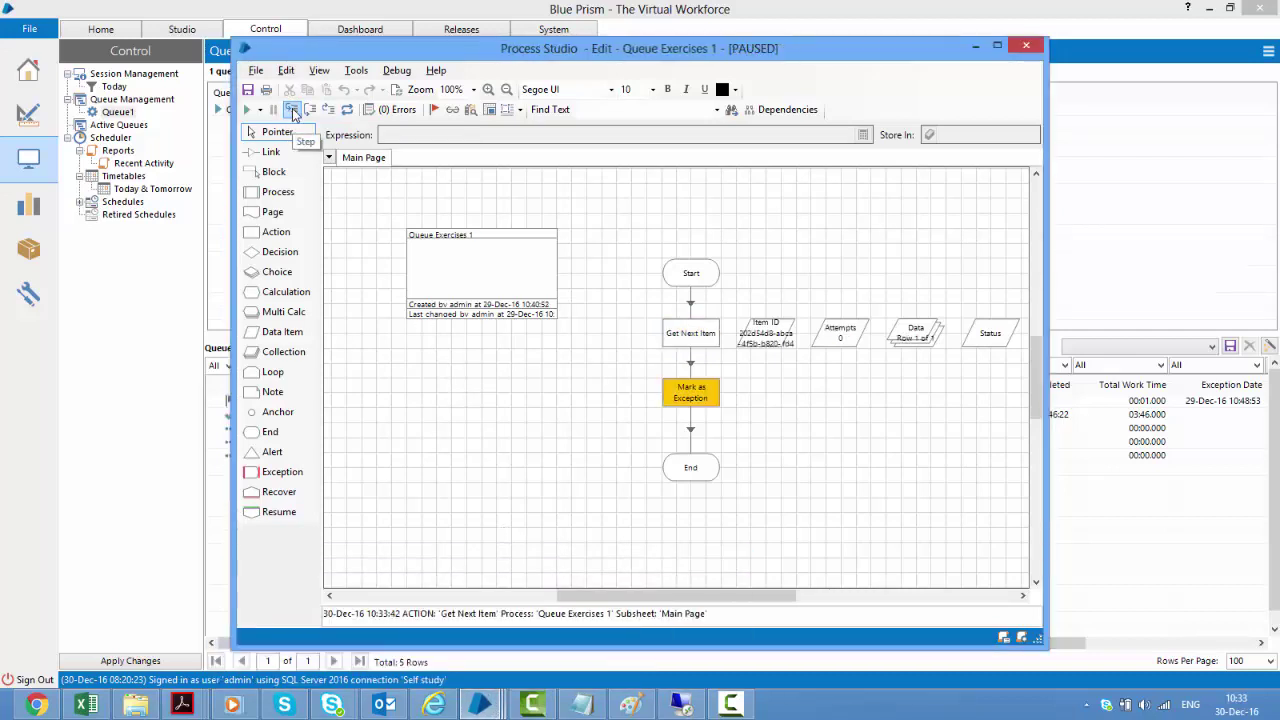
pyautogui.click(1062, 226)
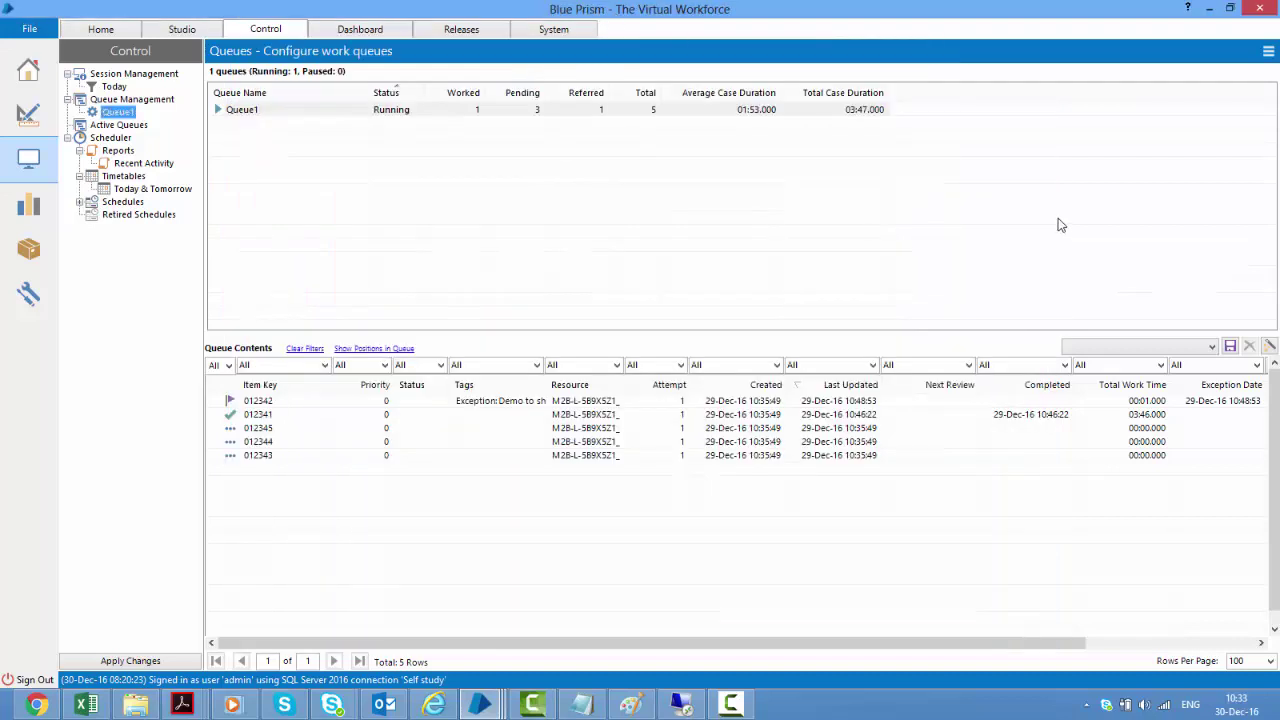
pyautogui.click(1250, 79)
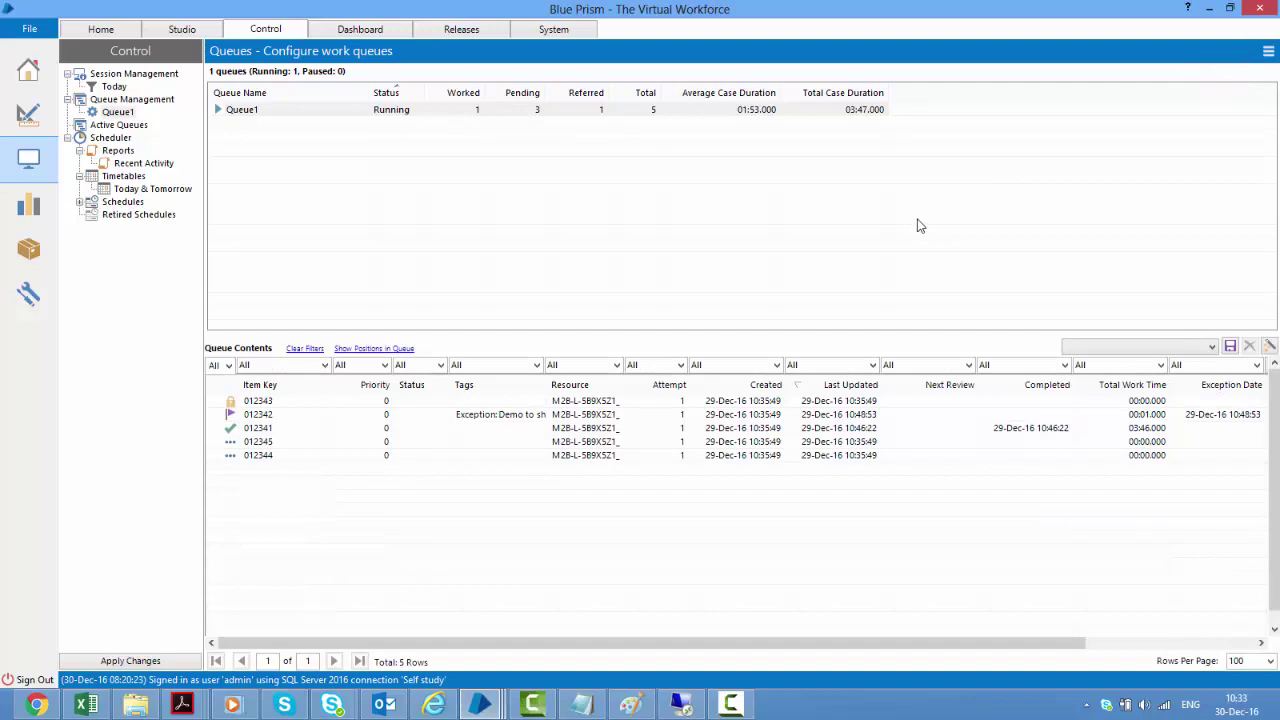
# Step Queue Exercises 1a through Get Next Item and refresh the Queue1 contents in the Control room
pyautogui.moveTo(480, 705)
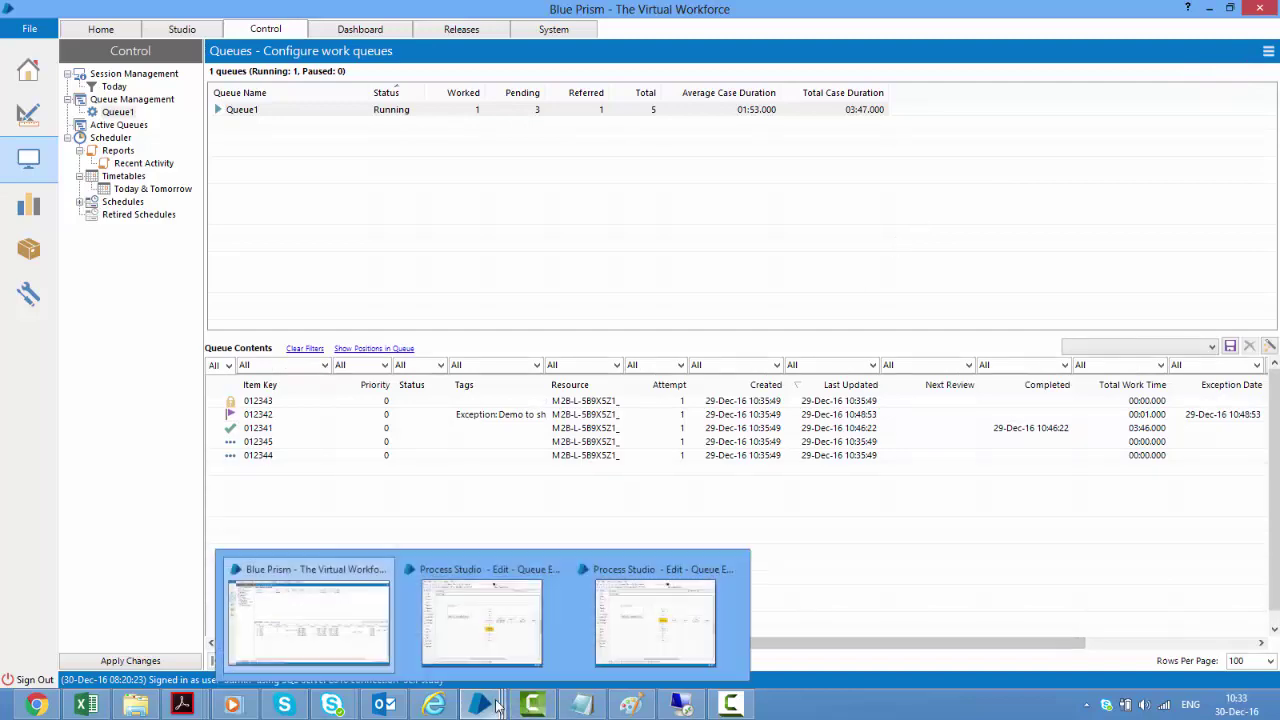
pyautogui.click(622, 609)
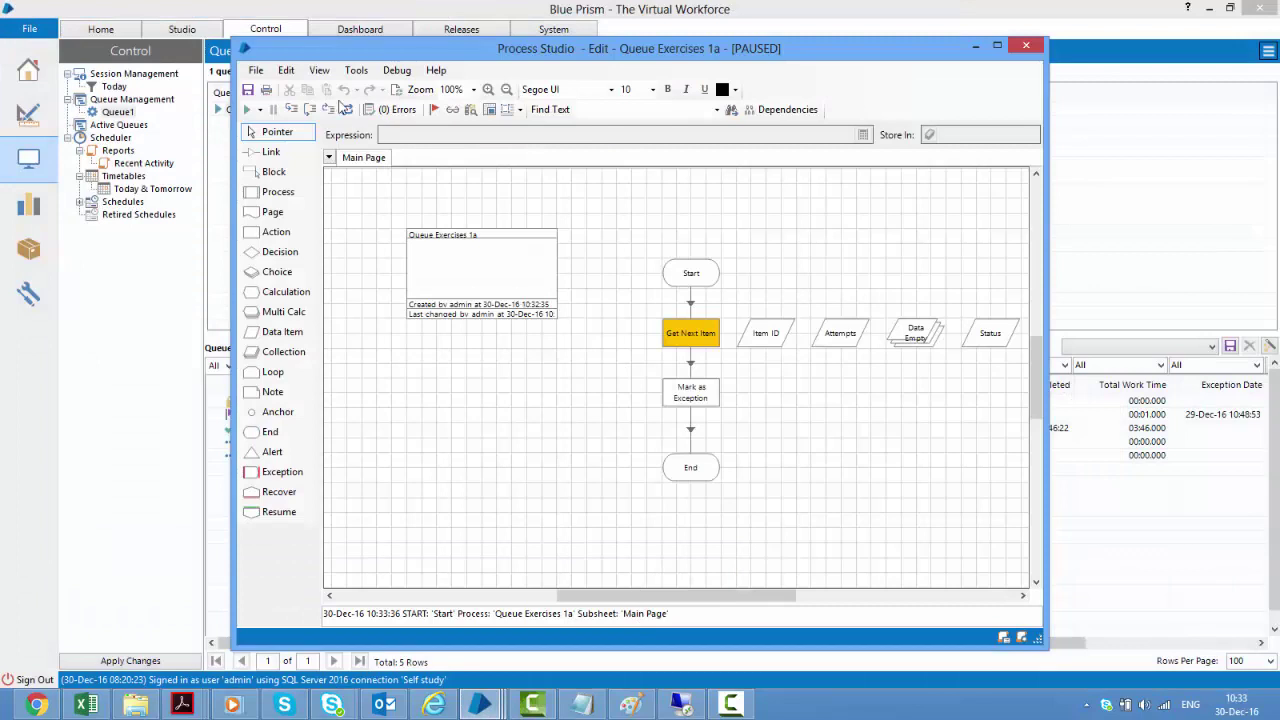
pyautogui.click(290, 109)
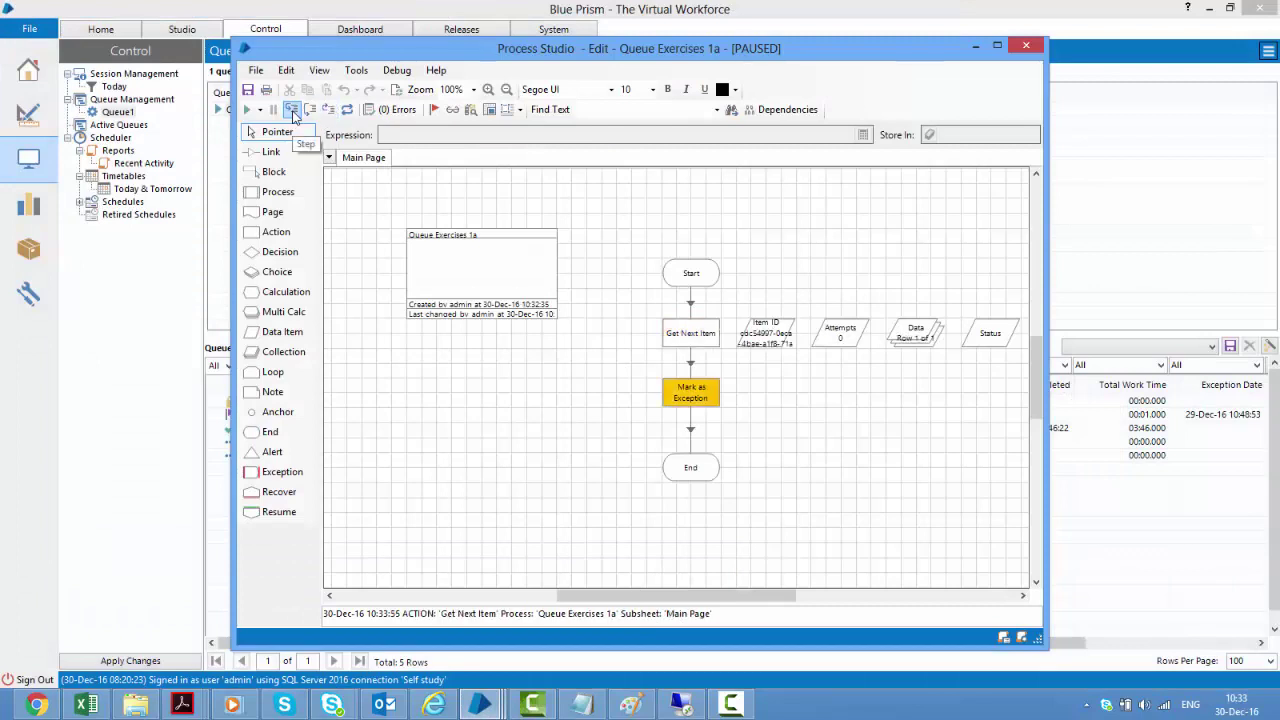
pyautogui.click(852, 10)
pyautogui.click(1267, 51)
pyautogui.click(1262, 72)
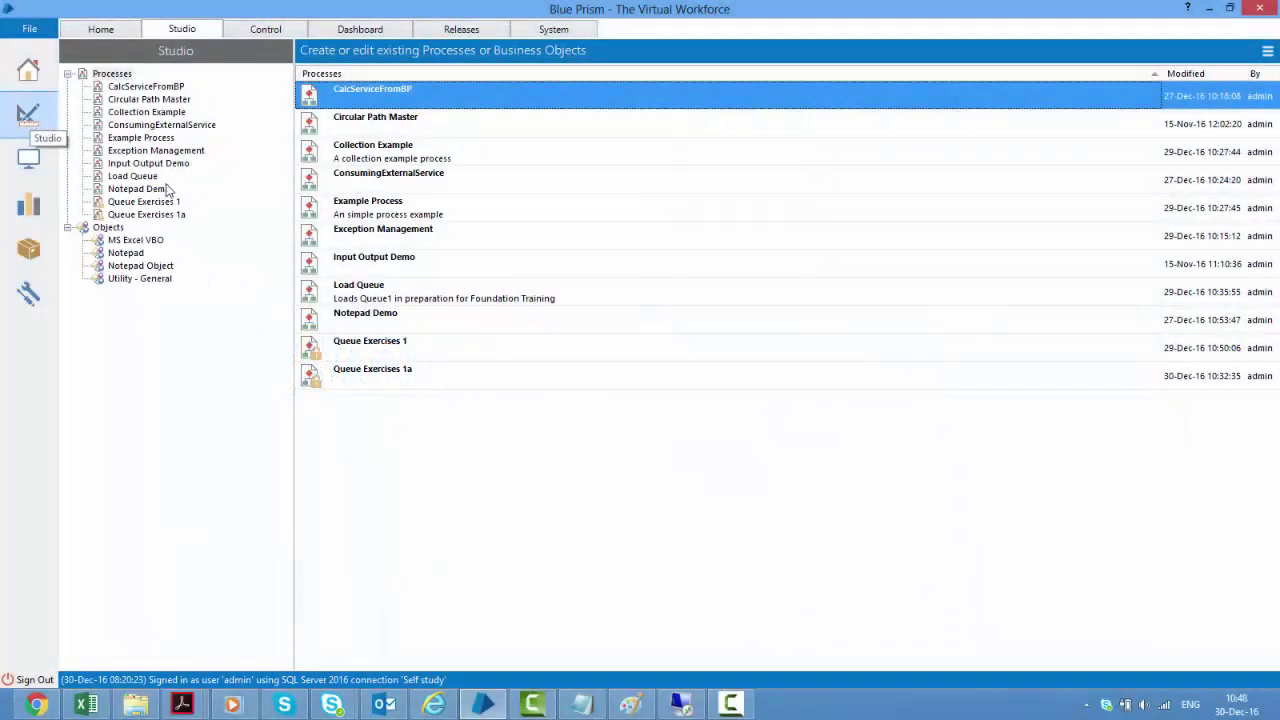
# In Queue Exercises 1a, rename the Mark as Exception stage to Mark as Completed and set its Work Queues action to Mark Completed
pyautogui.doubleClick(179, 220)
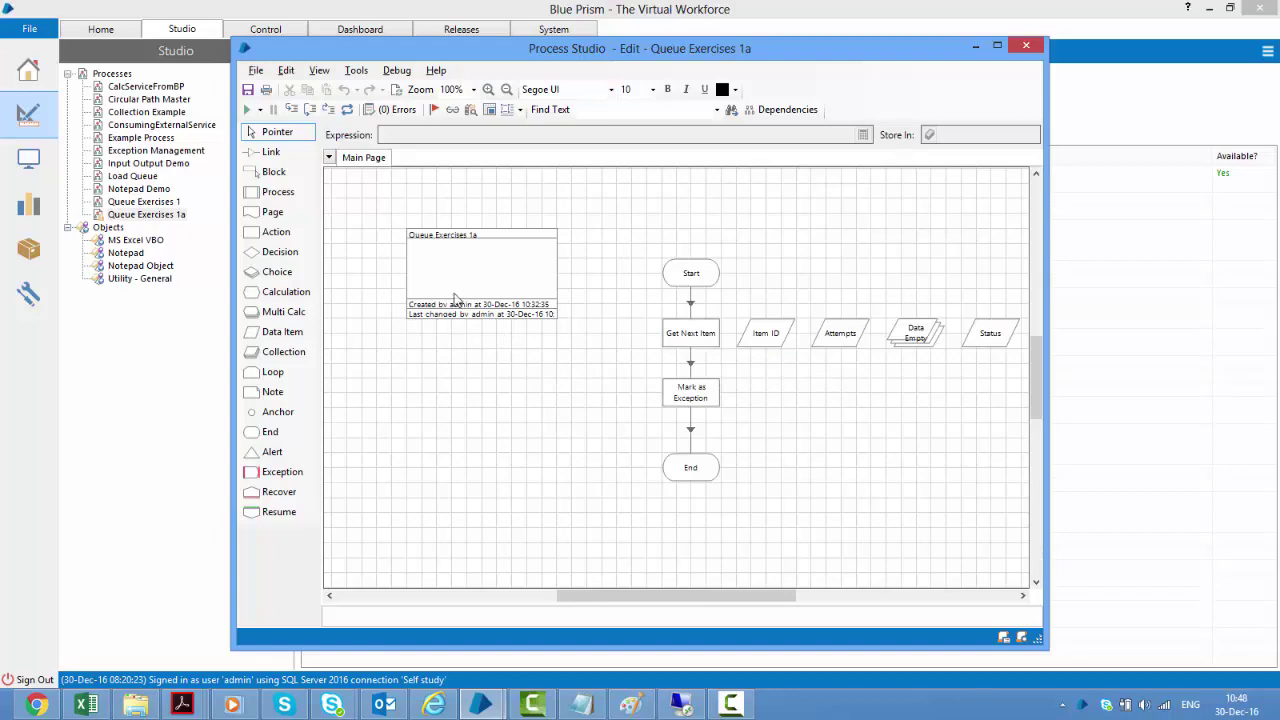
pyautogui.doubleClick(695, 400)
pyautogui.doubleClick(585, 130)
pyautogui.write('Completed')
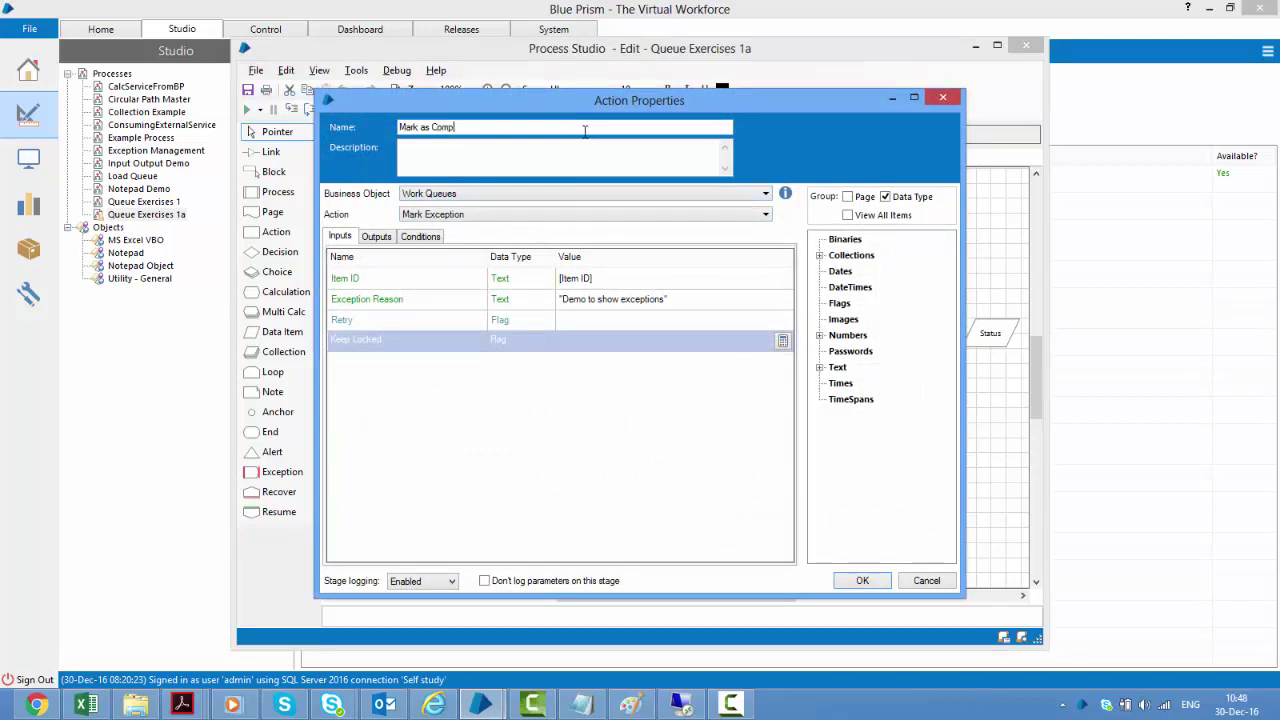
pyautogui.click(477, 214)
pyautogui.click(484, 374)
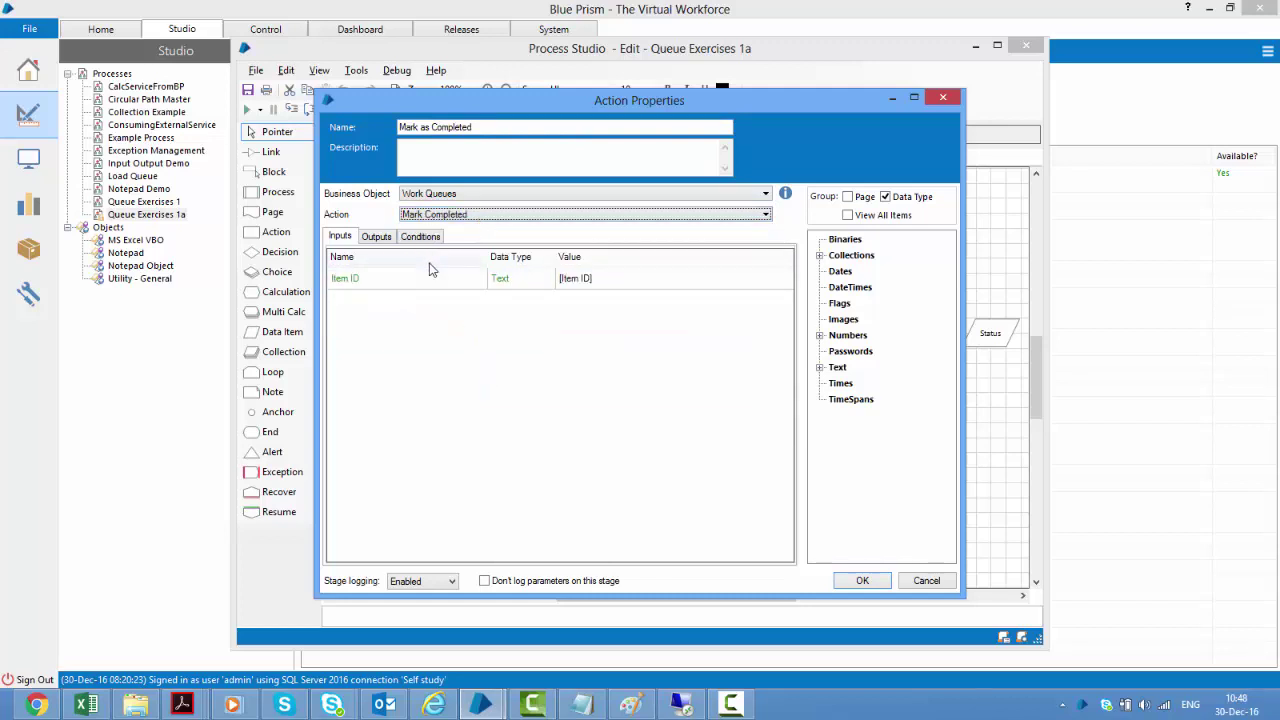
pyautogui.click(376, 236)
pyautogui.click(340, 237)
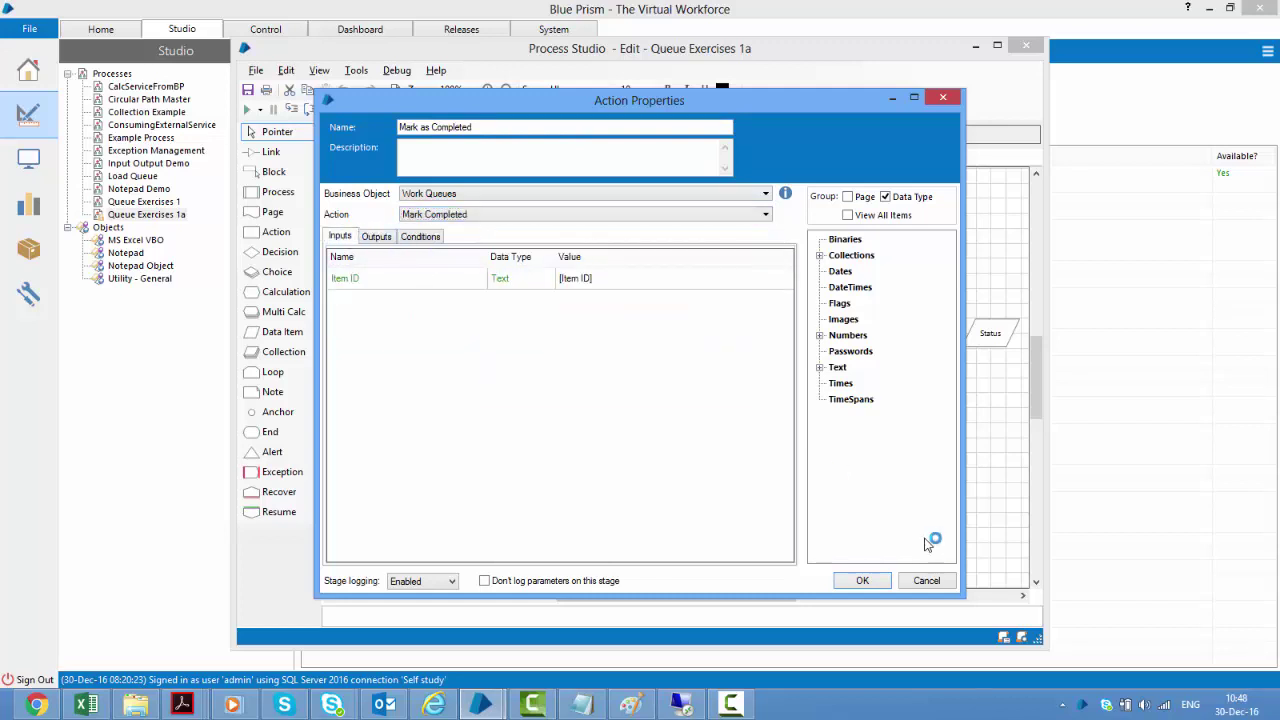
pyautogui.click(862, 581)
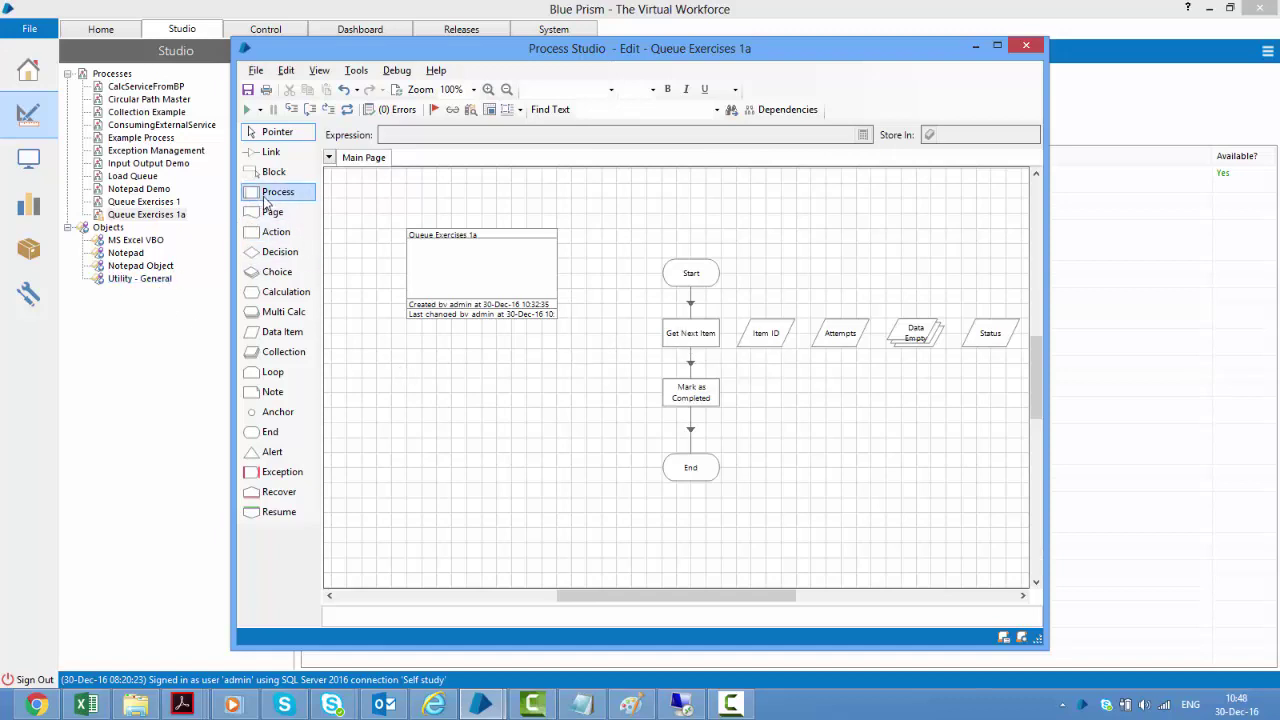
# Place two anchors beside Get Next Item and Mark as Completed, and link Mark as Completed through them back to Get Next Item
pyautogui.moveTo(280, 411); pyautogui.dragTo(600, 398)
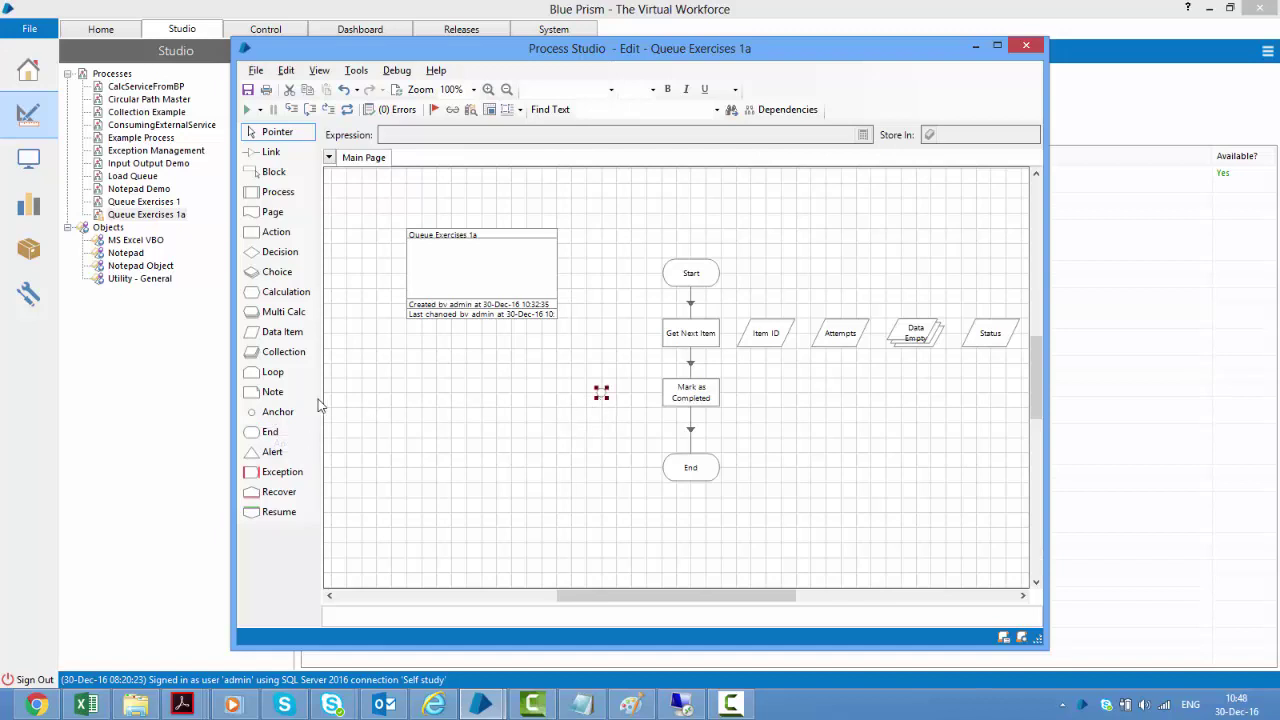
pyautogui.click(601, 334)
pyautogui.click(268, 151)
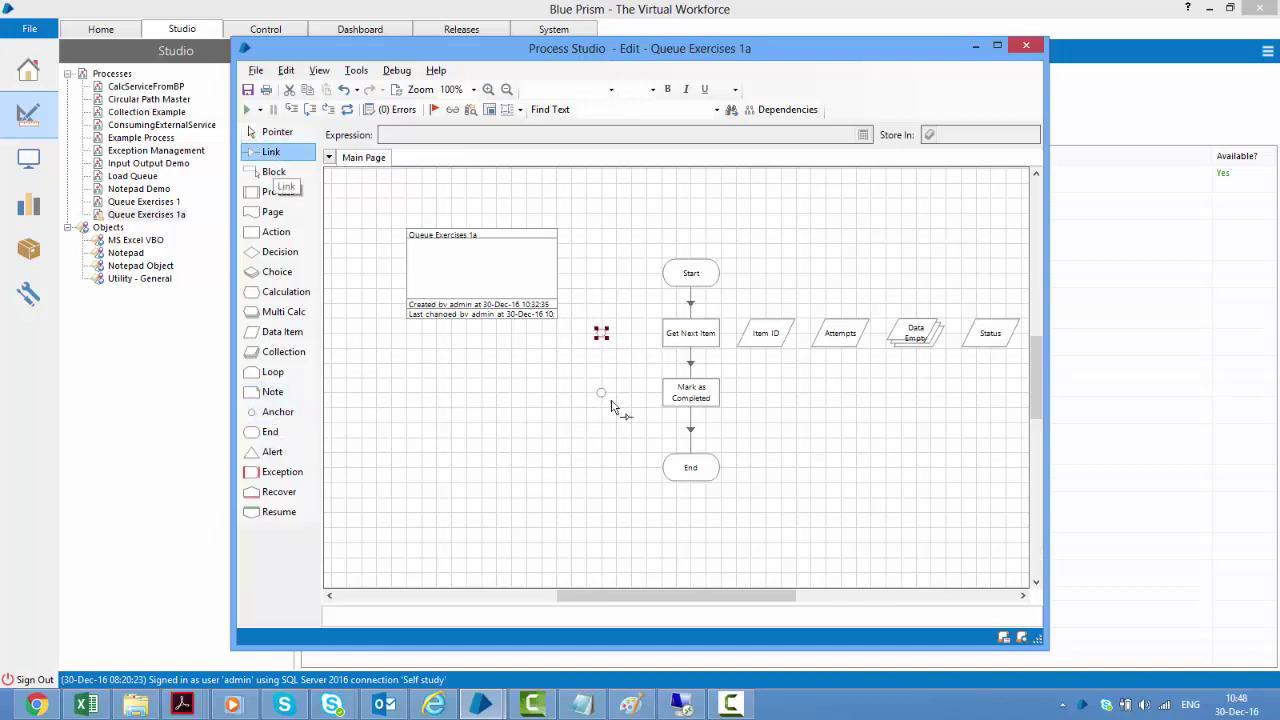
pyautogui.click(695, 398)
pyautogui.click(601, 393)
pyautogui.click(601, 393)
pyautogui.click(601, 334)
pyautogui.moveTo(601, 329); pyautogui.dragTo(601, 330)
pyautogui.click(601, 379)
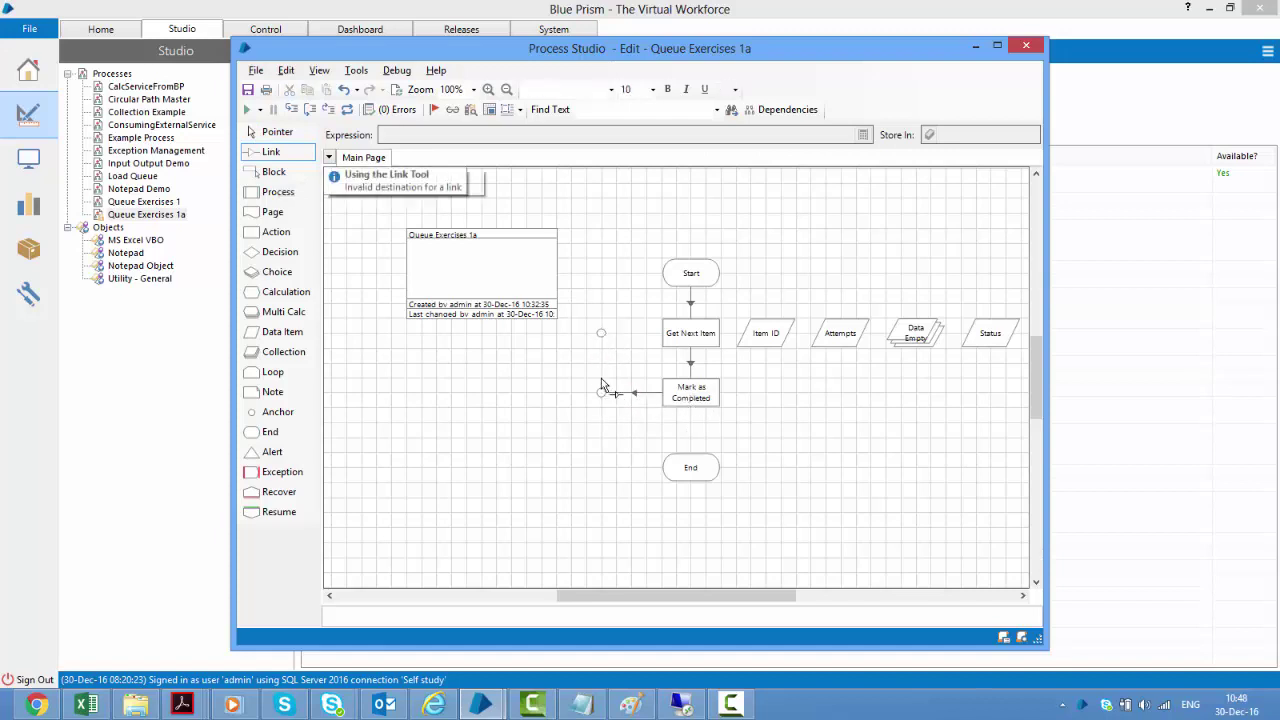
pyautogui.click(601, 334)
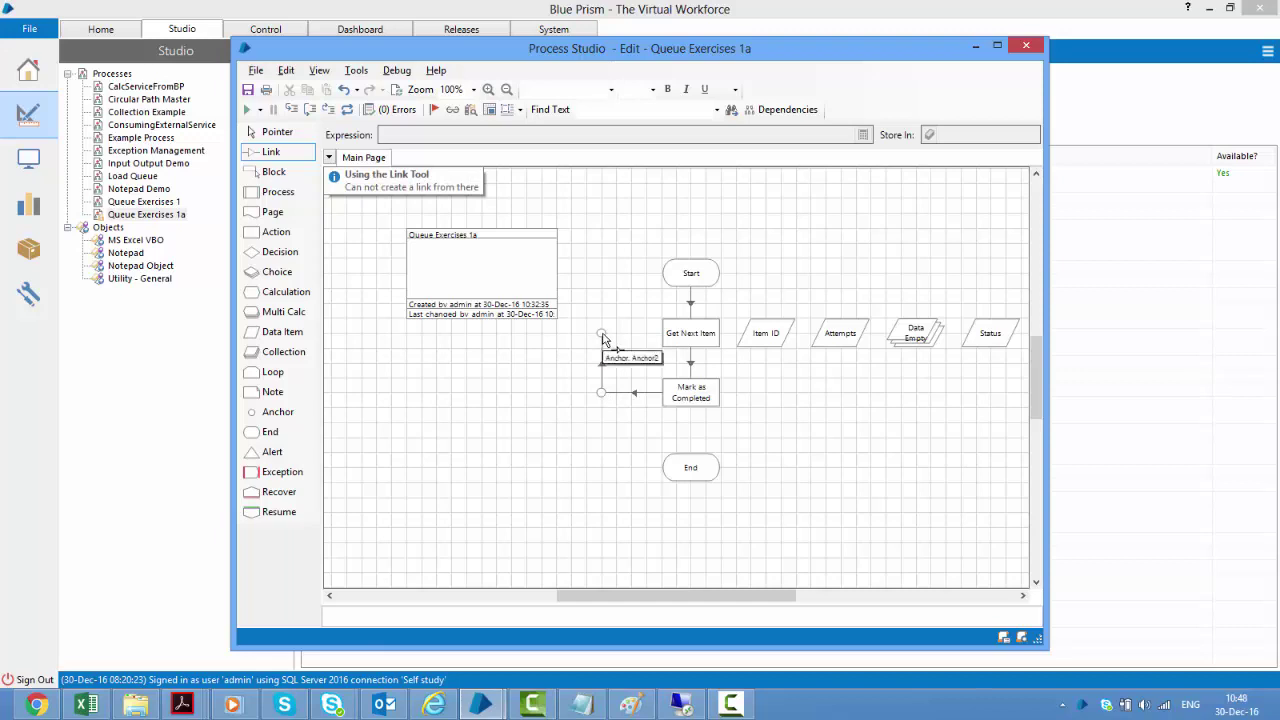
pyautogui.click(694, 338)
# Add a decision stage named "Got item?" left of the loop with the expression [Item ID] <> ""
pyautogui.click(278, 133)
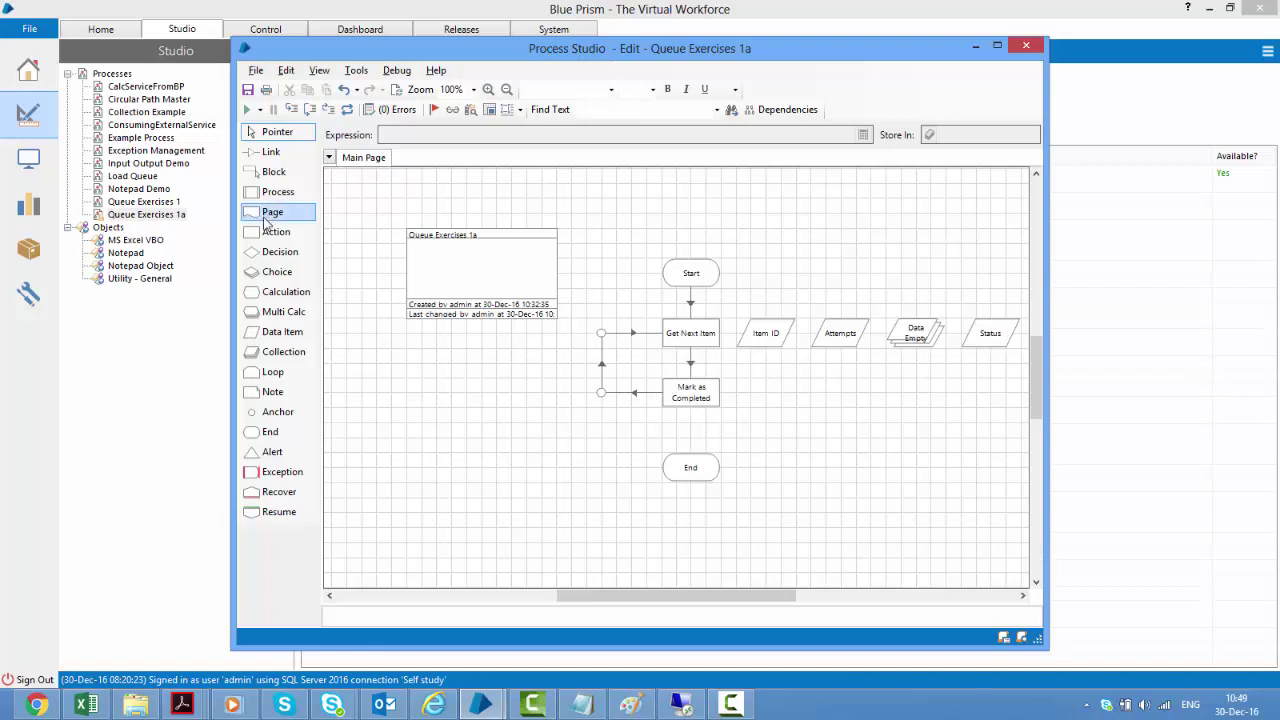
pyautogui.click(280, 252)
pyautogui.moveTo(428, 305); pyautogui.dragTo(557, 375)
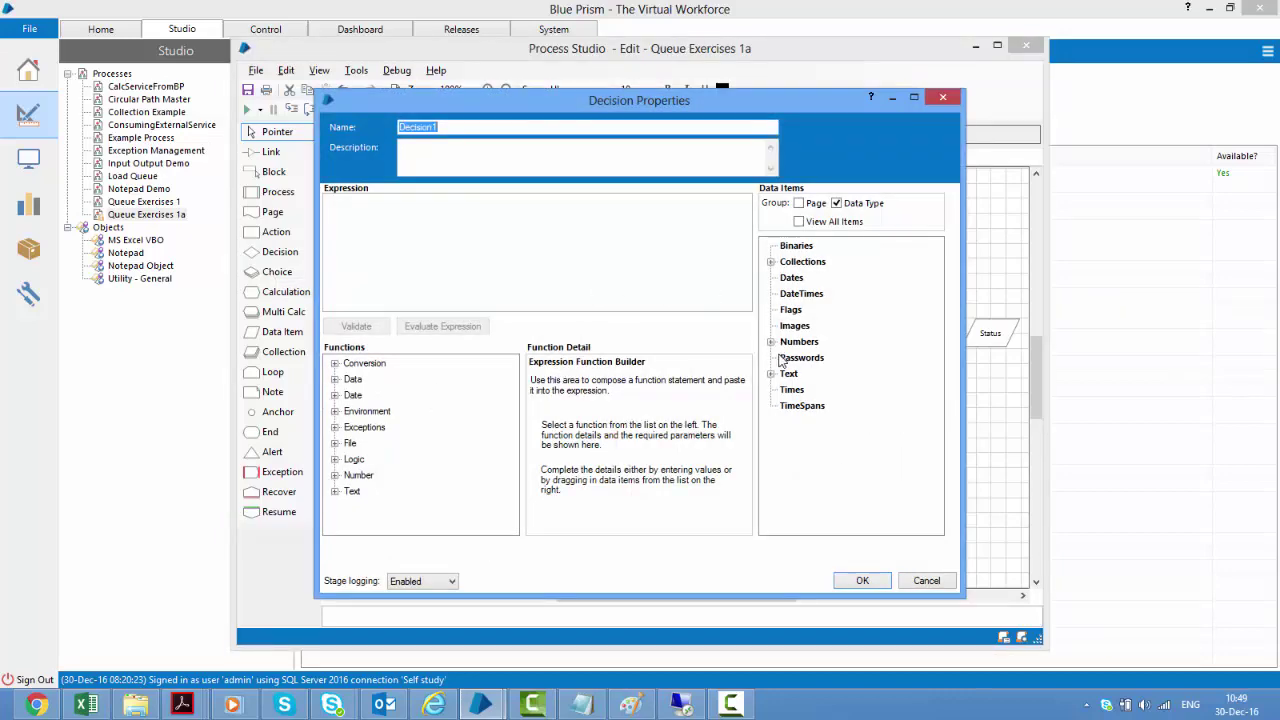
pyautogui.write('G')
pyautogui.click(771, 374)
pyautogui.moveTo(810, 390); pyautogui.dragTo(543, 281)
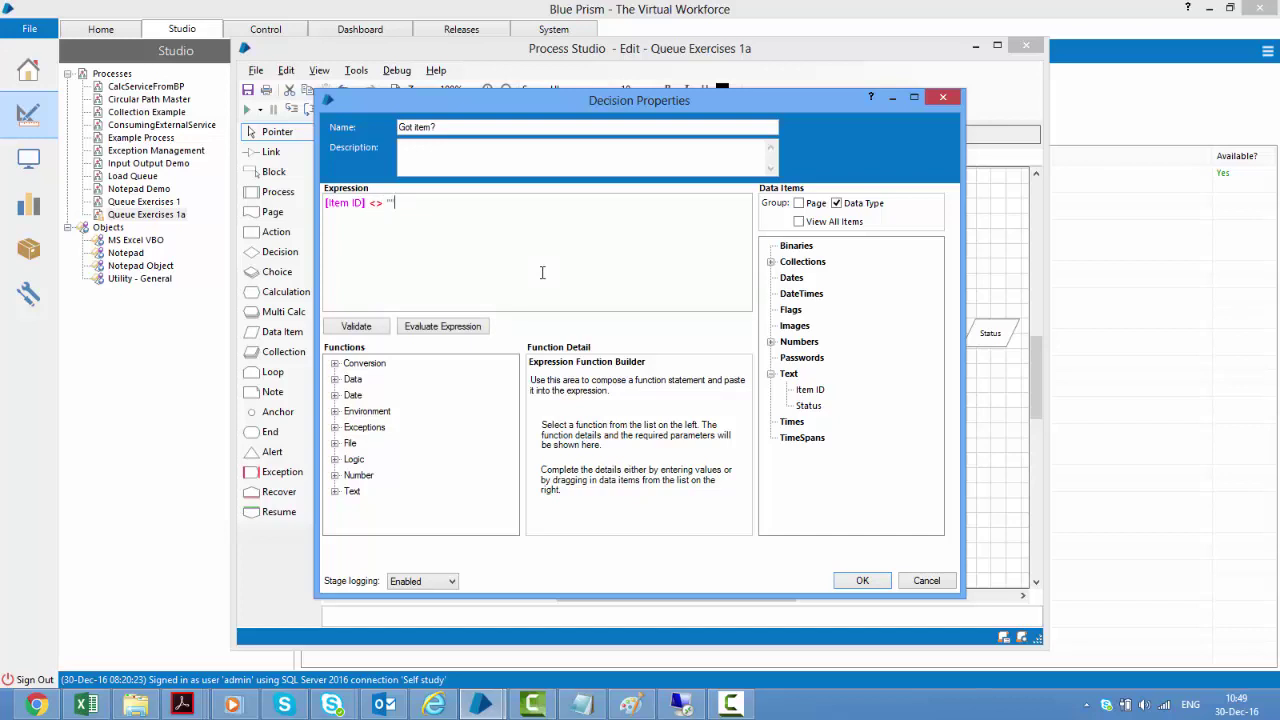
pyautogui.click(862, 581)
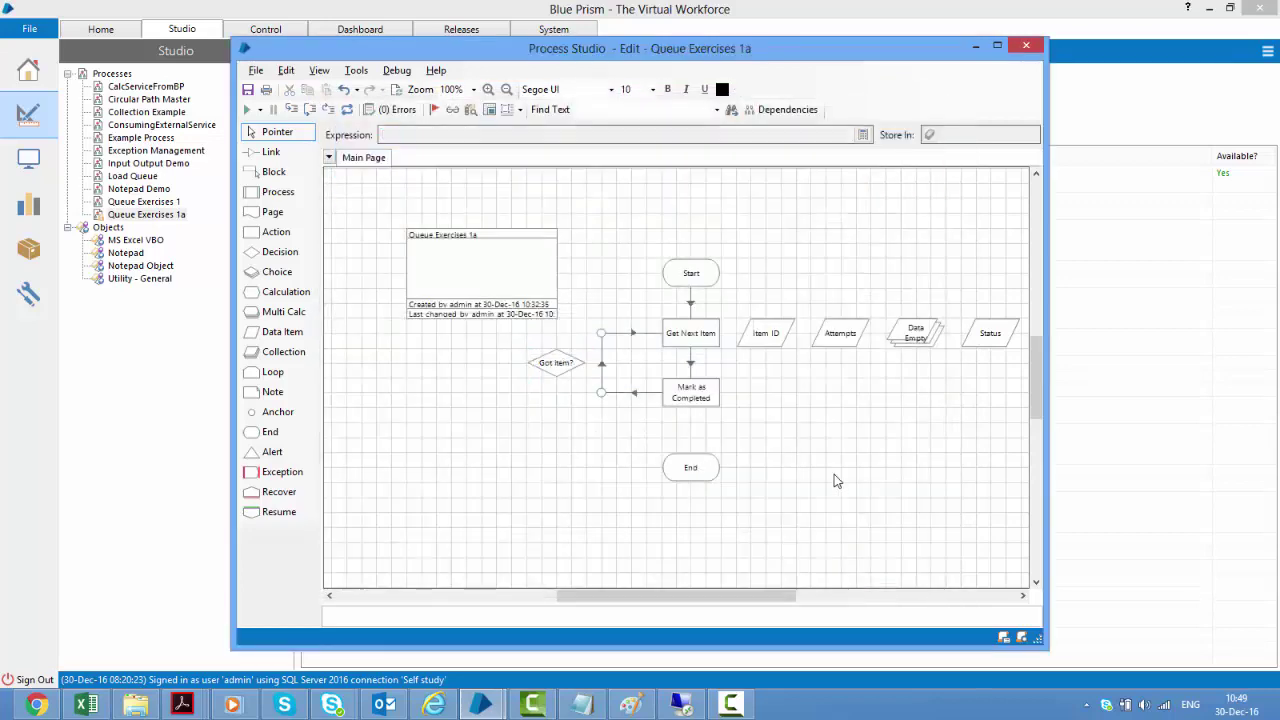
# Link Get Next Item to the "Got item?" decision, its Yes branch to Mark as Completed and its No branch to End
pyautogui.click(272, 155)
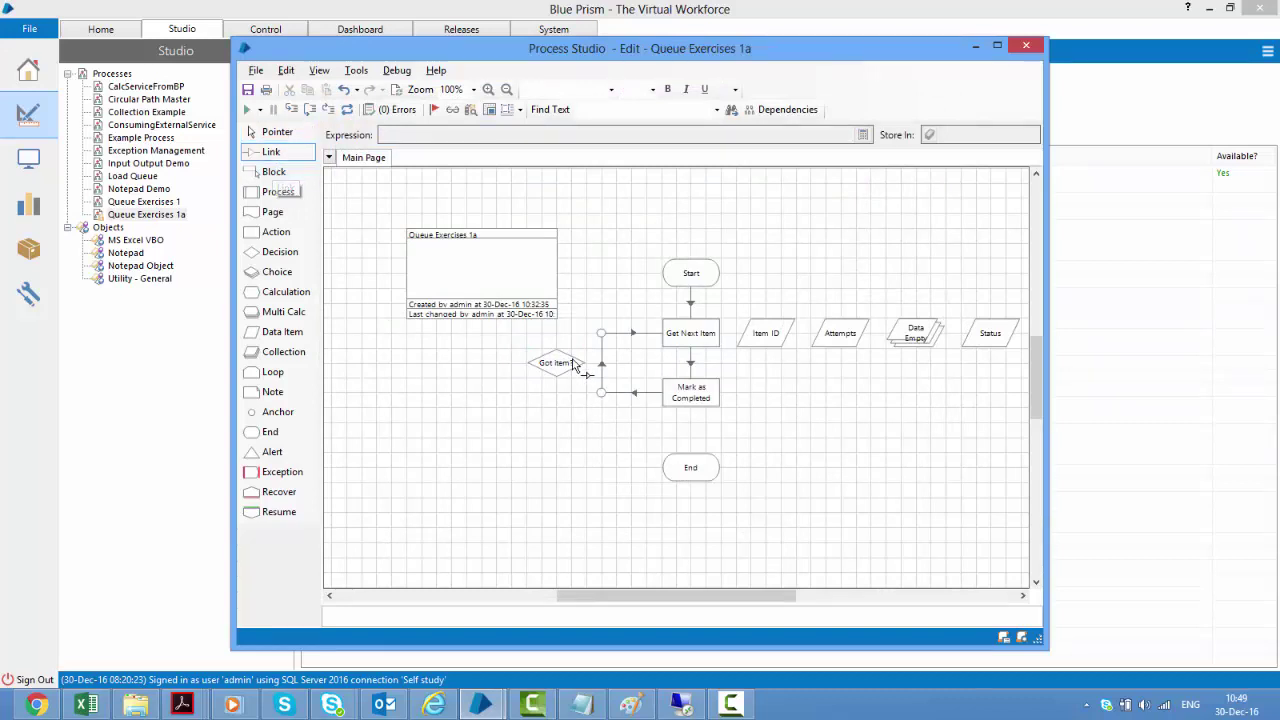
pyautogui.moveTo(677, 340); pyautogui.dragTo(703, 400)
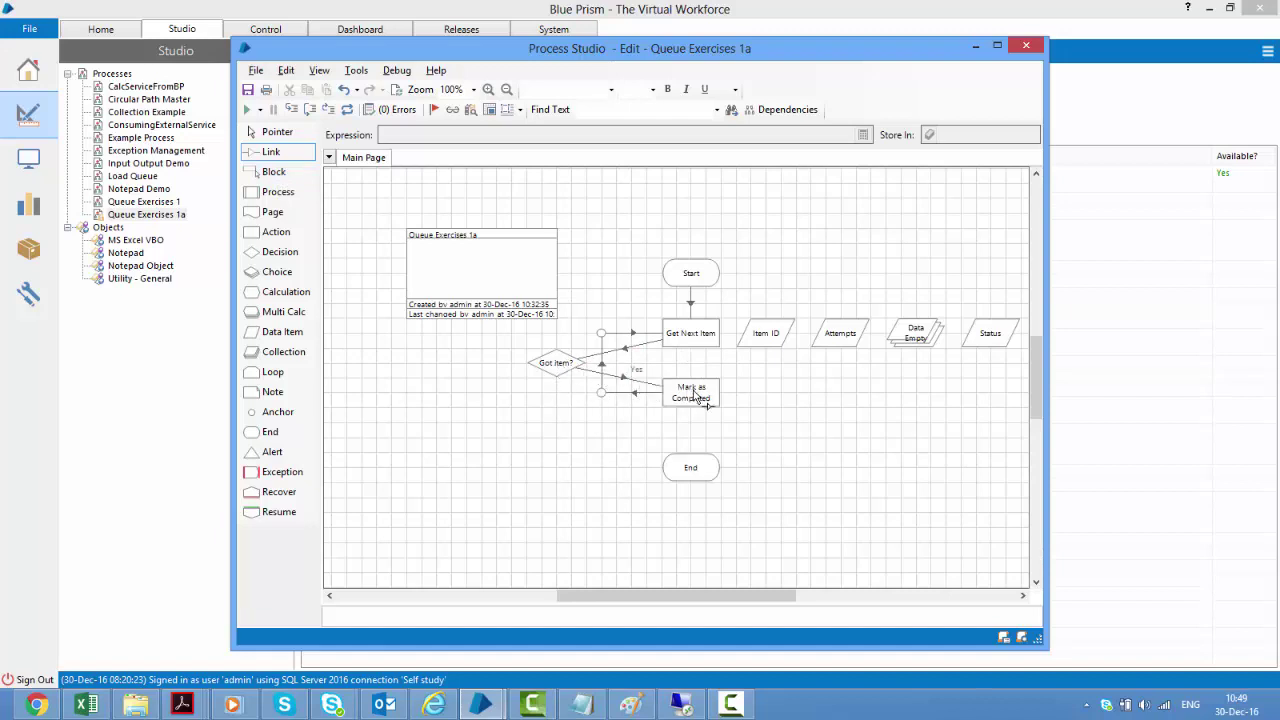
pyautogui.moveTo(558, 368); pyautogui.dragTo(693, 472)
pyautogui.click(276, 132)
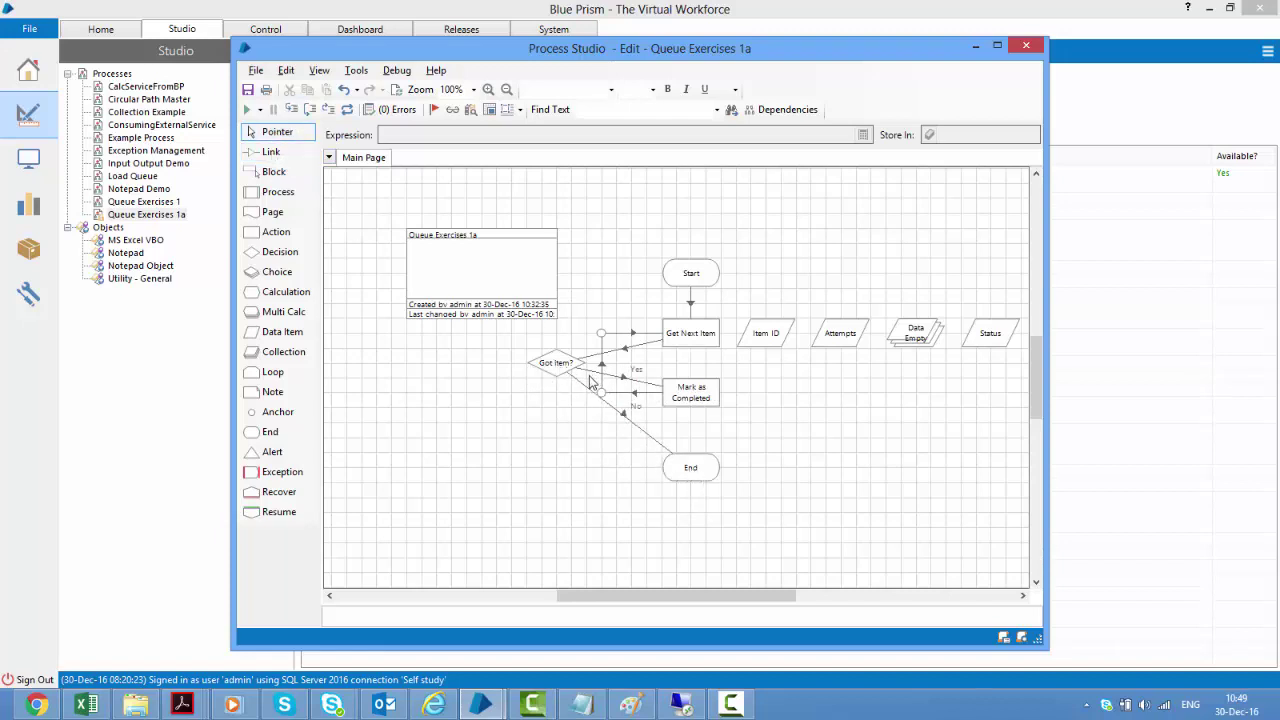
# Rearrange the flow with "Got item?" between Get Next Item and a lowered Mark as Completed, and End beside the decision
pyautogui.moveTo(711, 400); pyautogui.dragTo(710, 427)
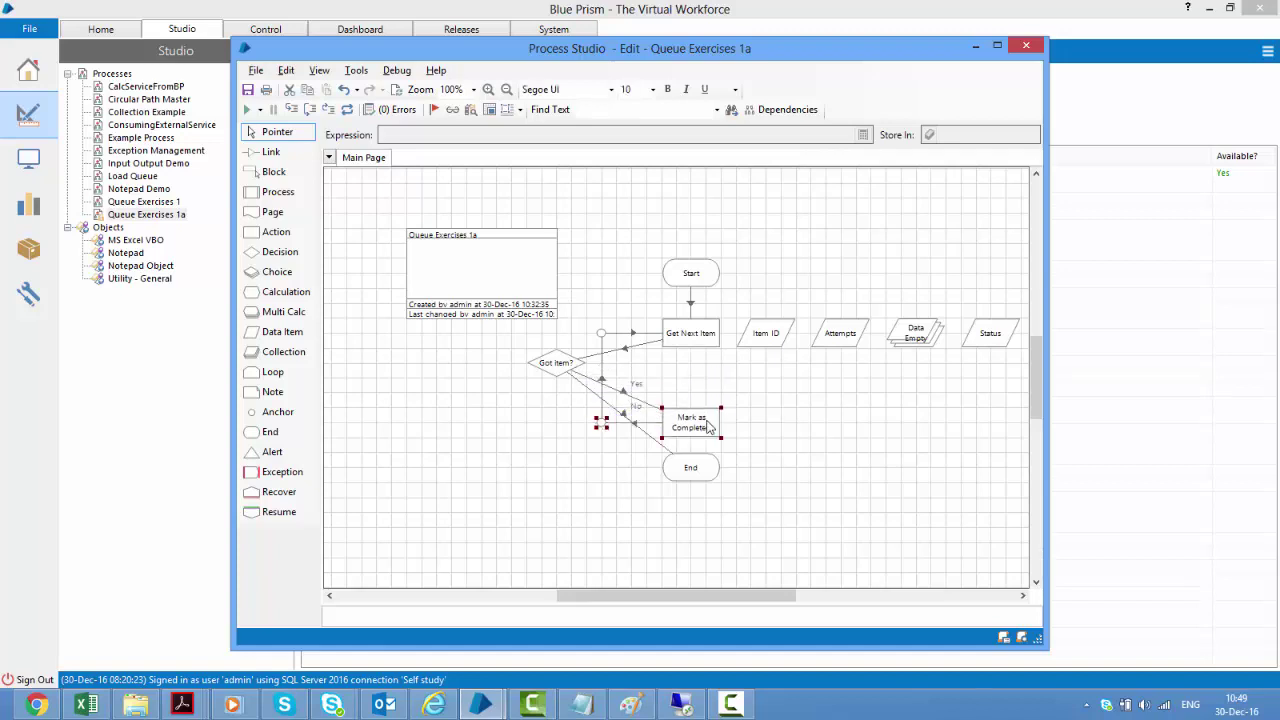
pyautogui.moveTo(556, 364); pyautogui.dragTo(683, 379)
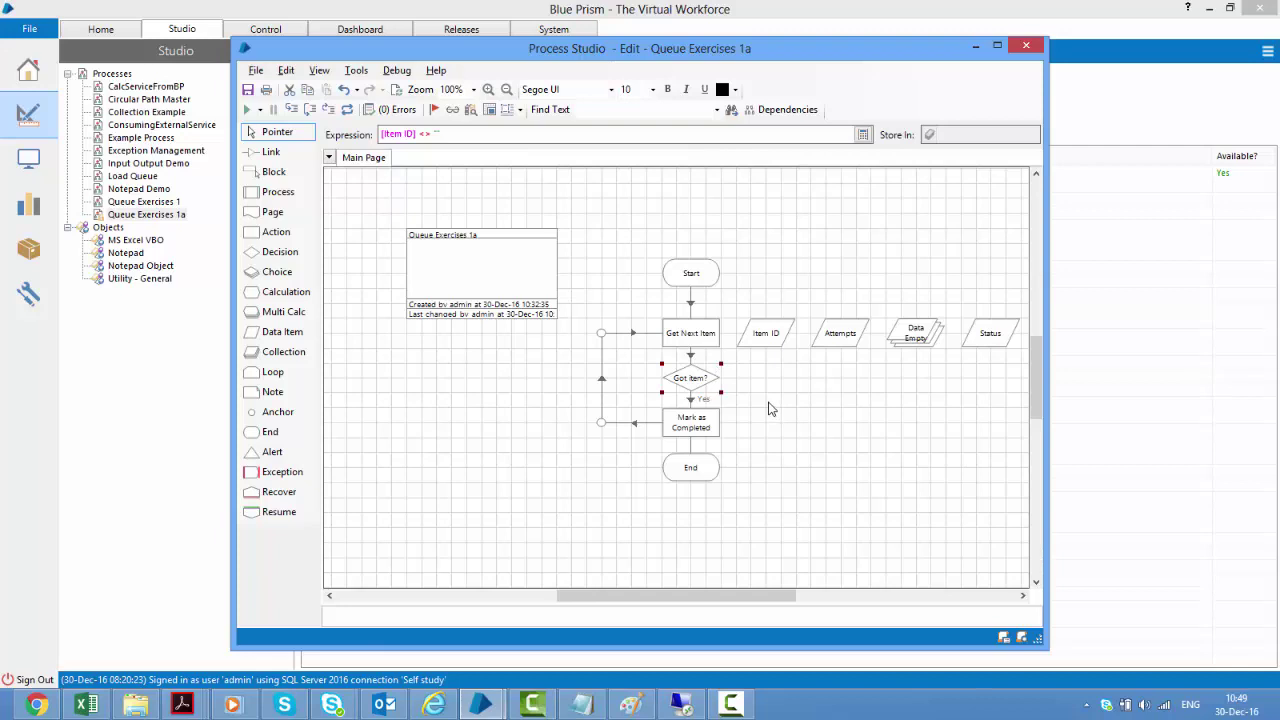
pyautogui.moveTo(692, 472); pyautogui.dragTo(775, 385)
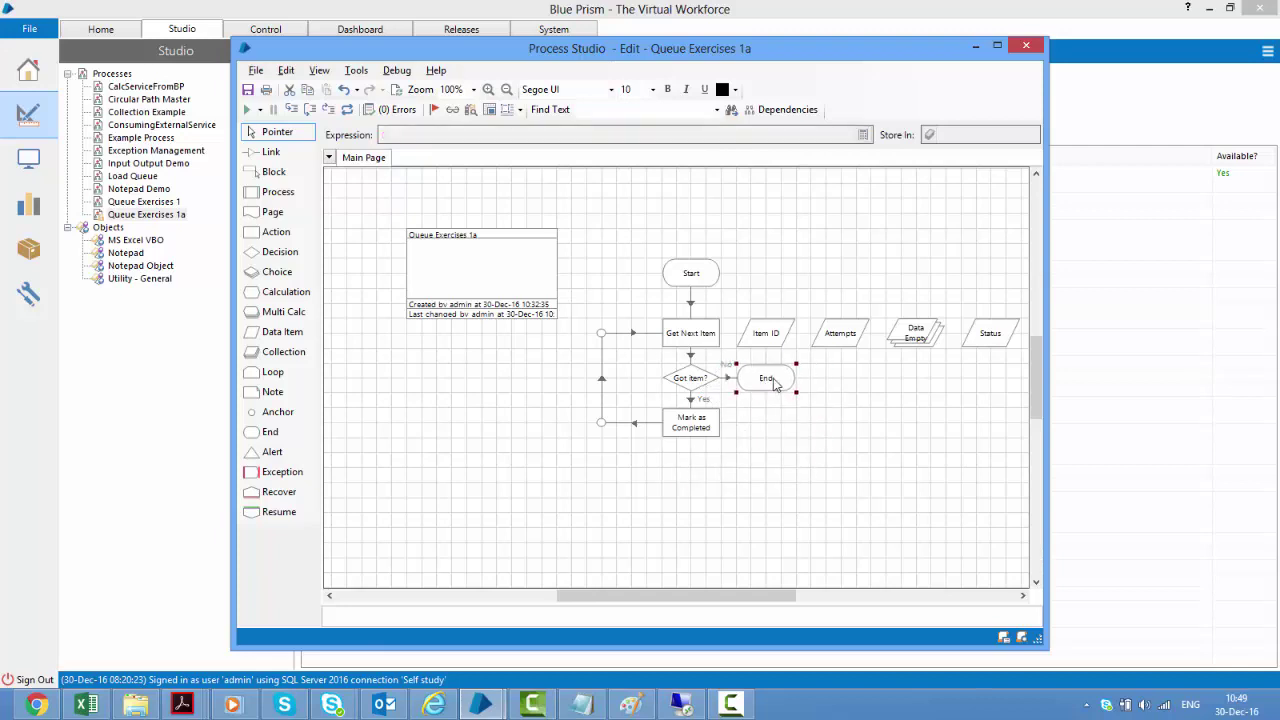
pyautogui.click(814, 451)
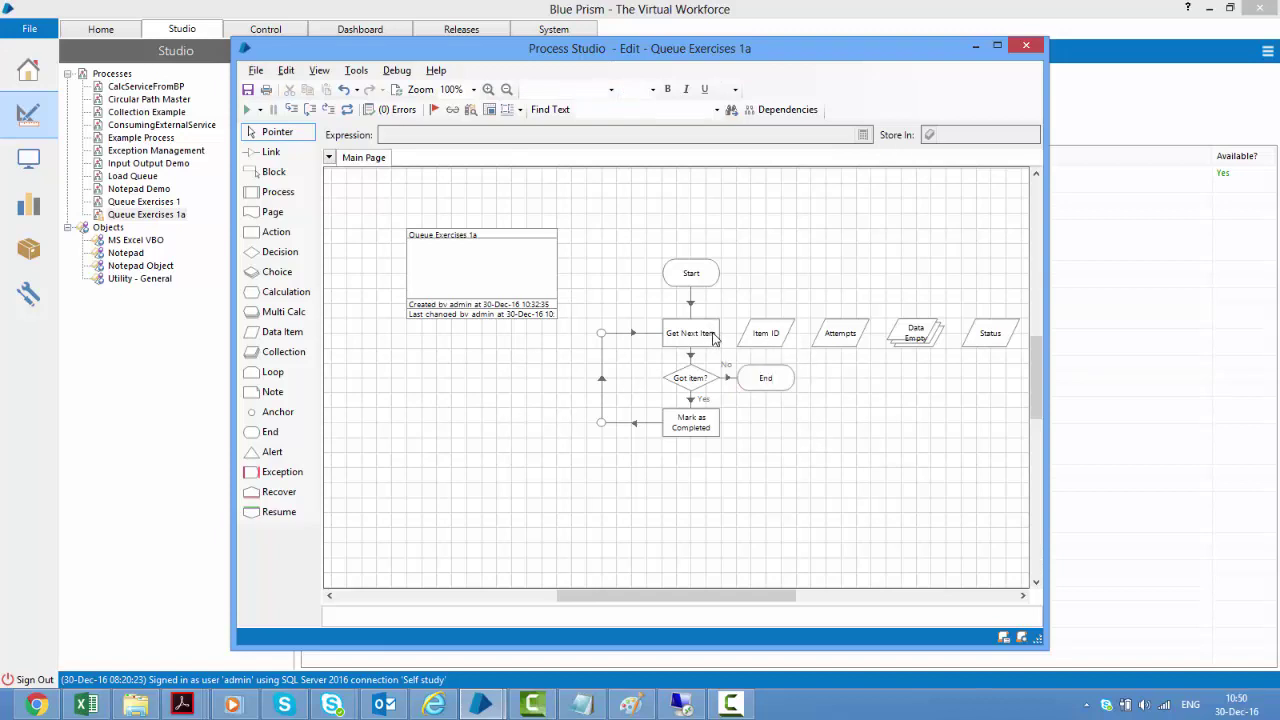
pyautogui.click(693, 388)
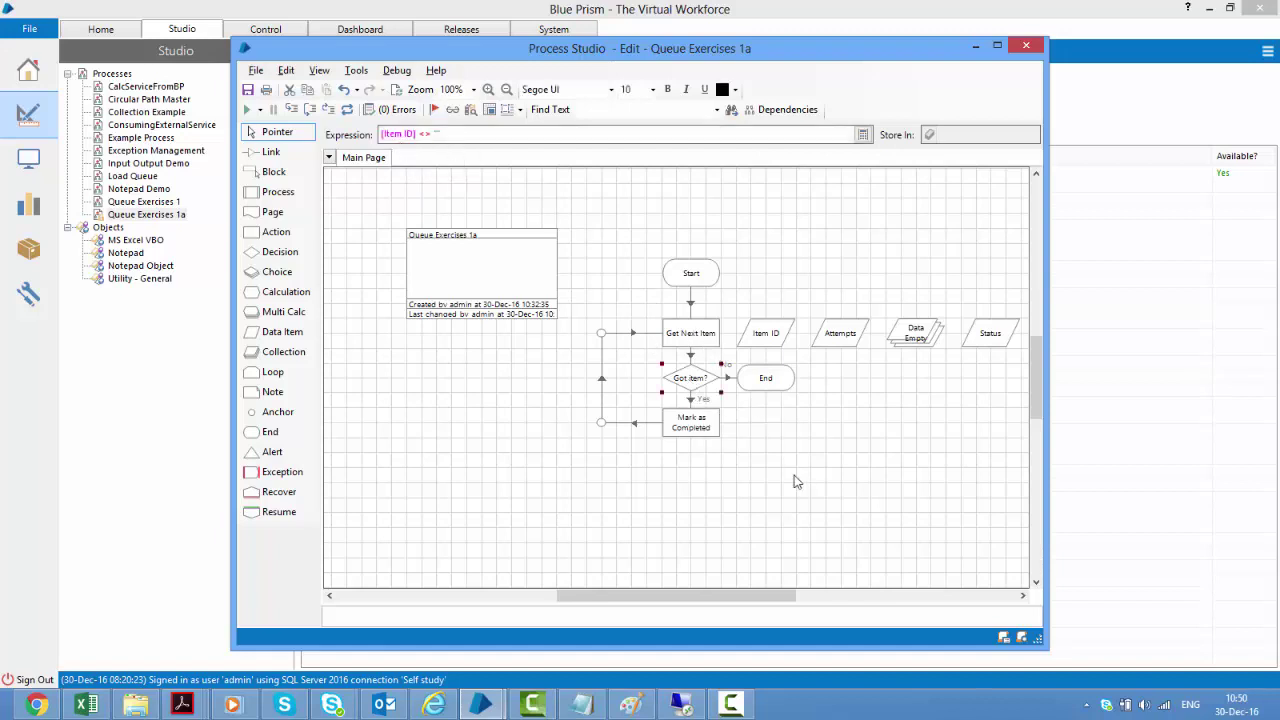
pyautogui.click(763, 414)
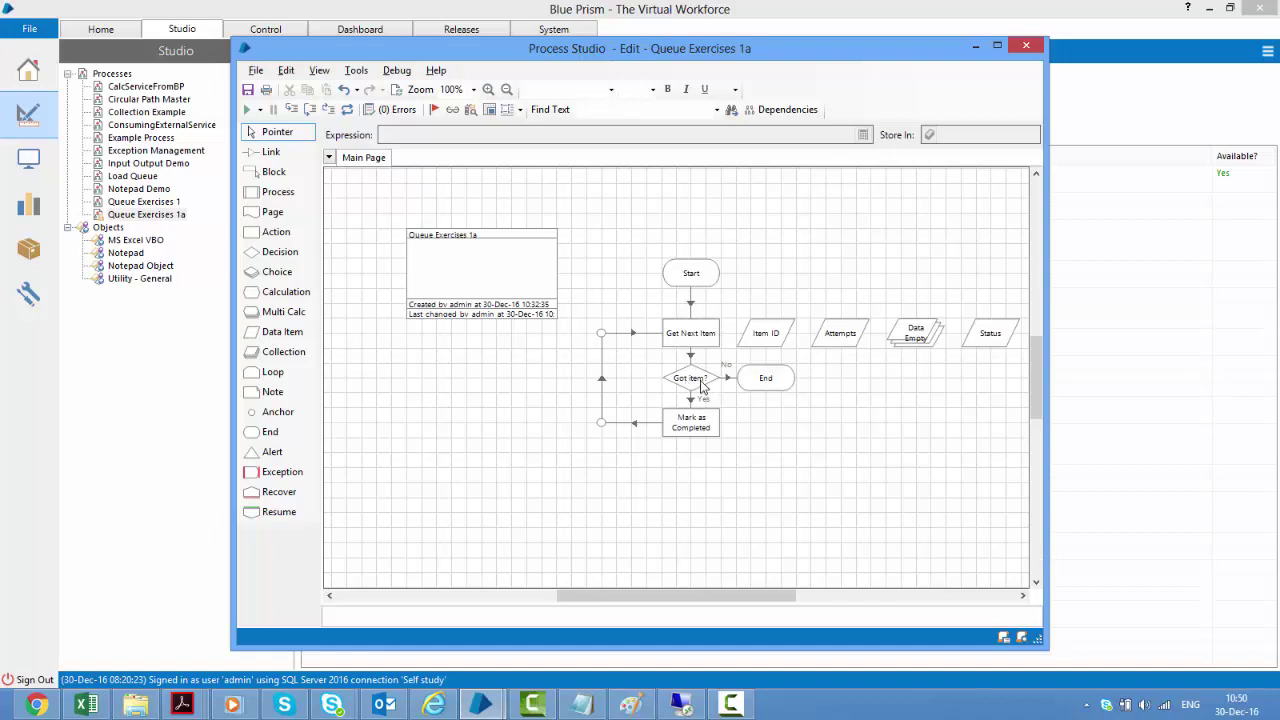
pyautogui.moveTo(701, 387)
pyautogui.moveTo(783, 388)
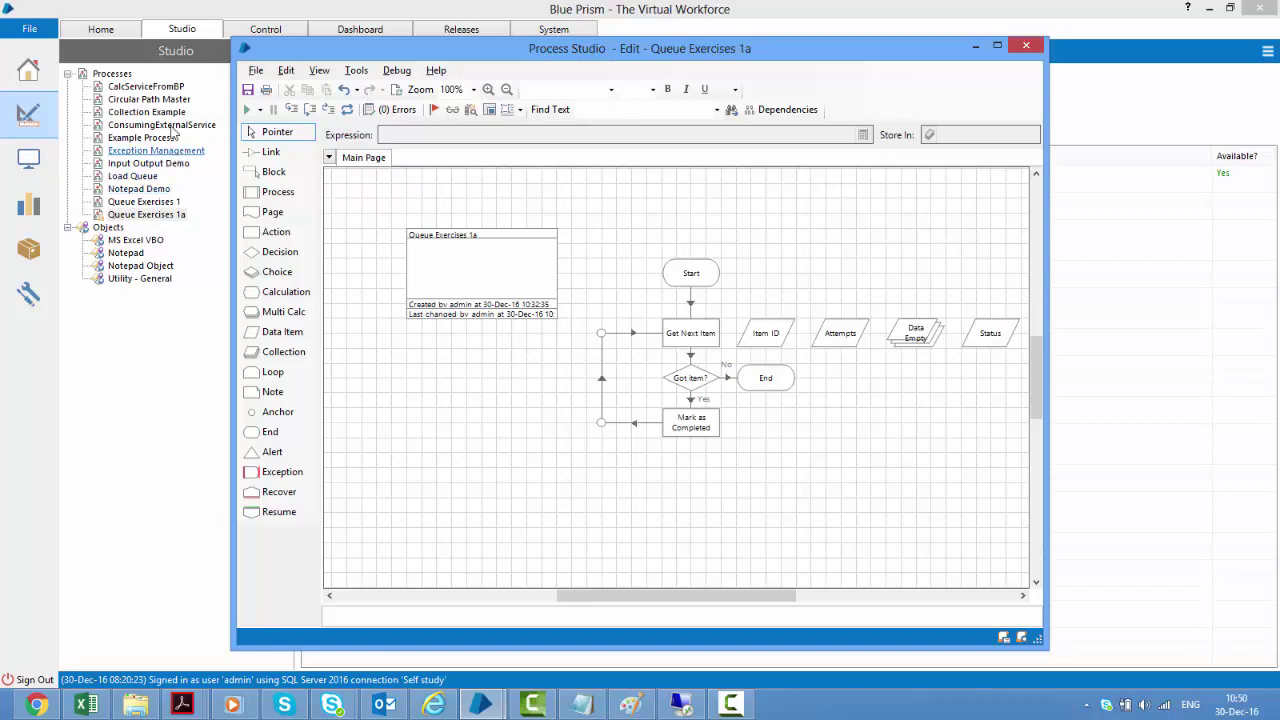
# Run the Load Queue process through to its End stage, close it, and display the Queue1 contents in the Control room
pyautogui.click(146, 180)
pyautogui.doubleClick(146, 177)
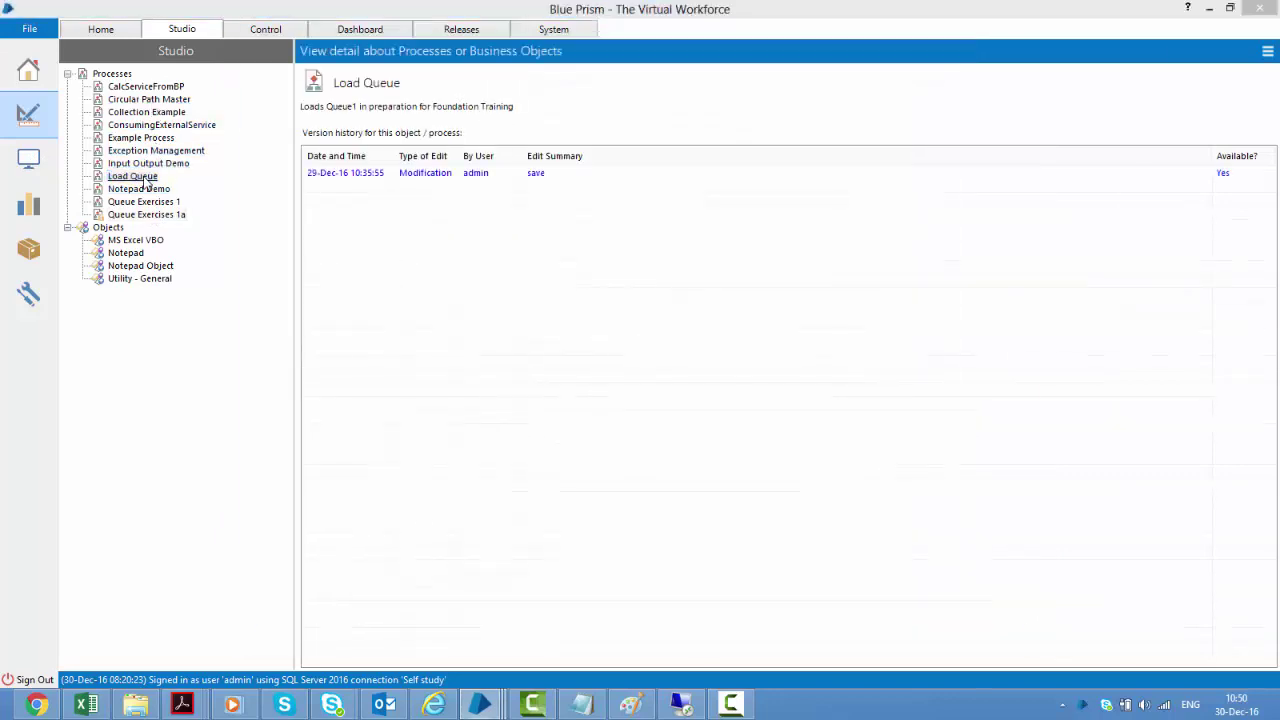
pyautogui.click(248, 110)
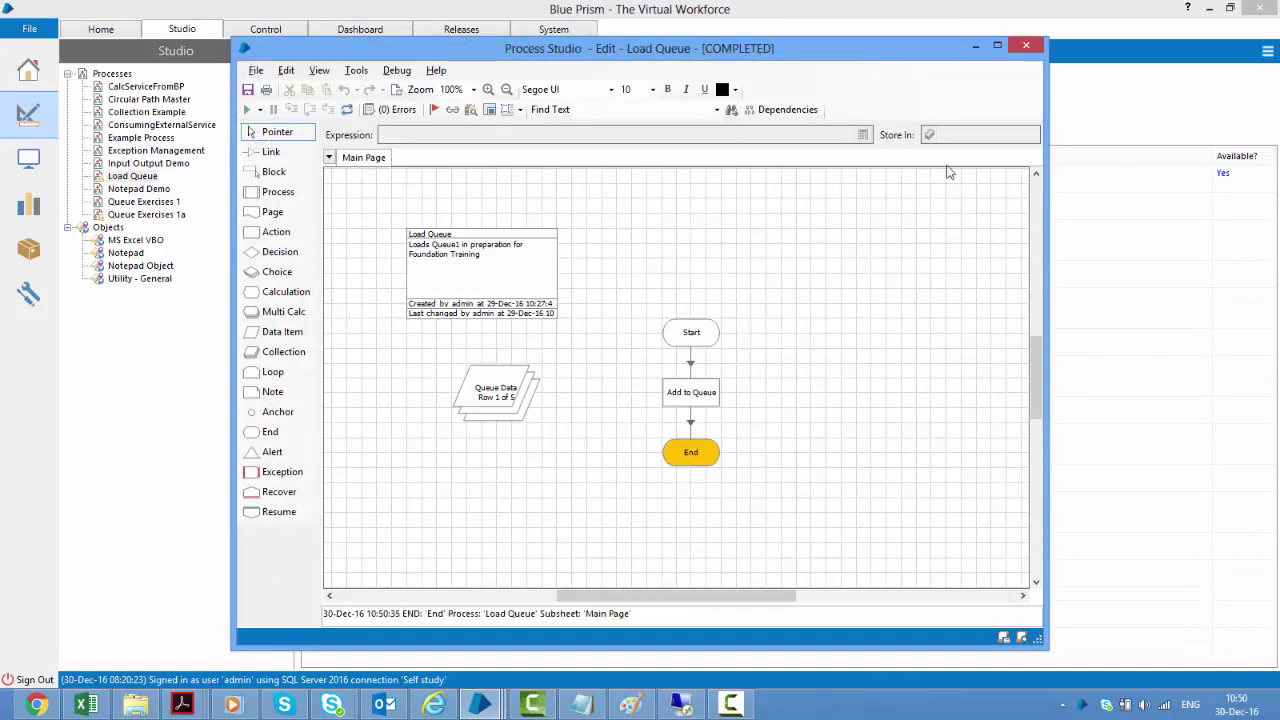
pyautogui.click(1026, 46)
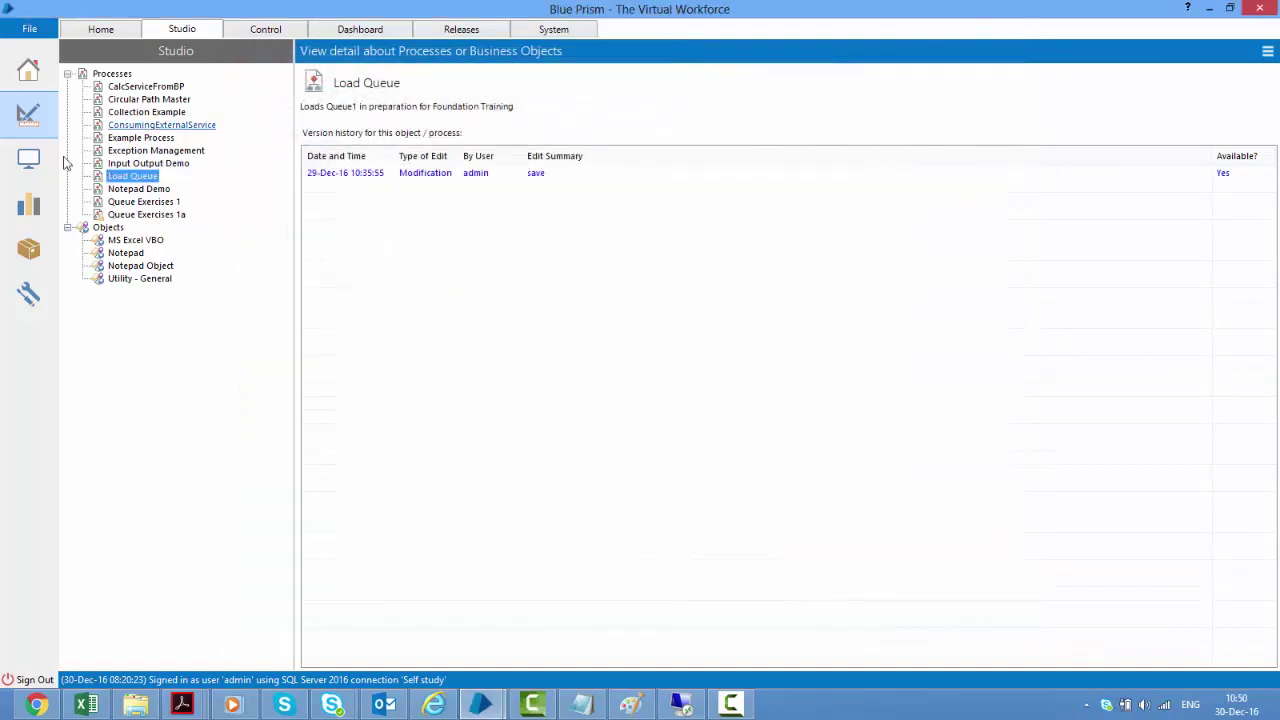
pyautogui.click(28, 162)
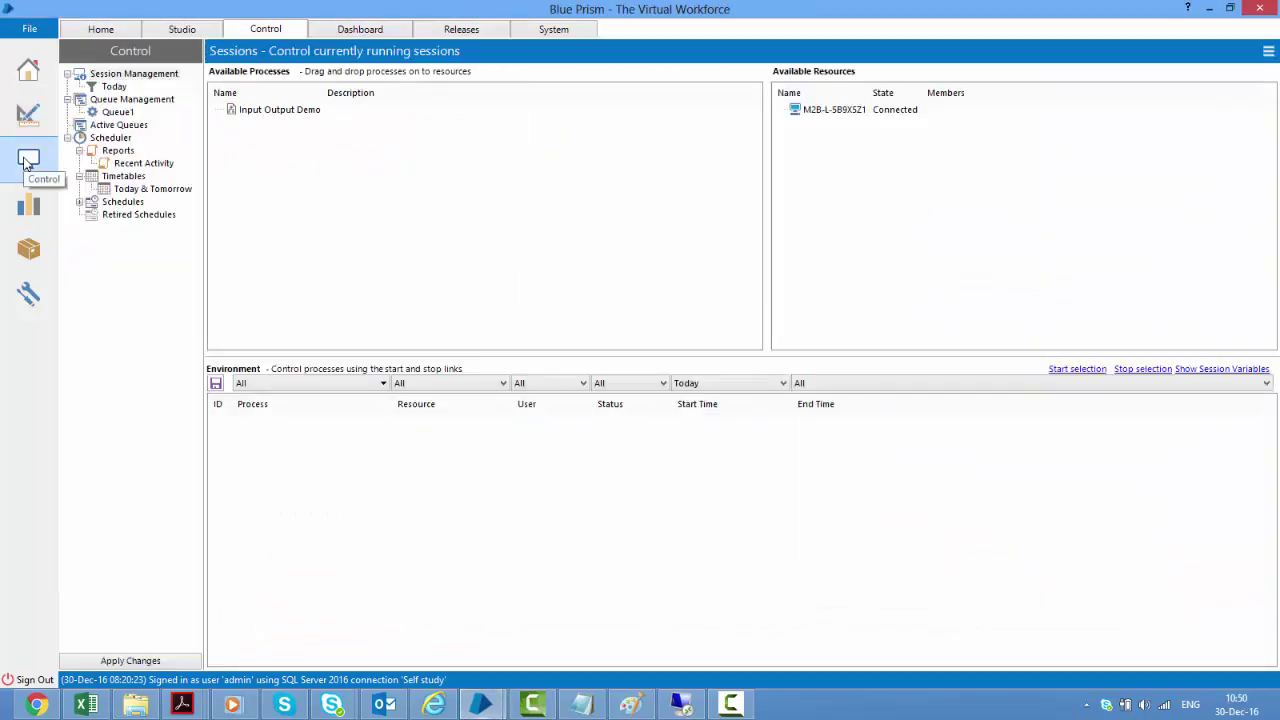
pyautogui.click(118, 112)
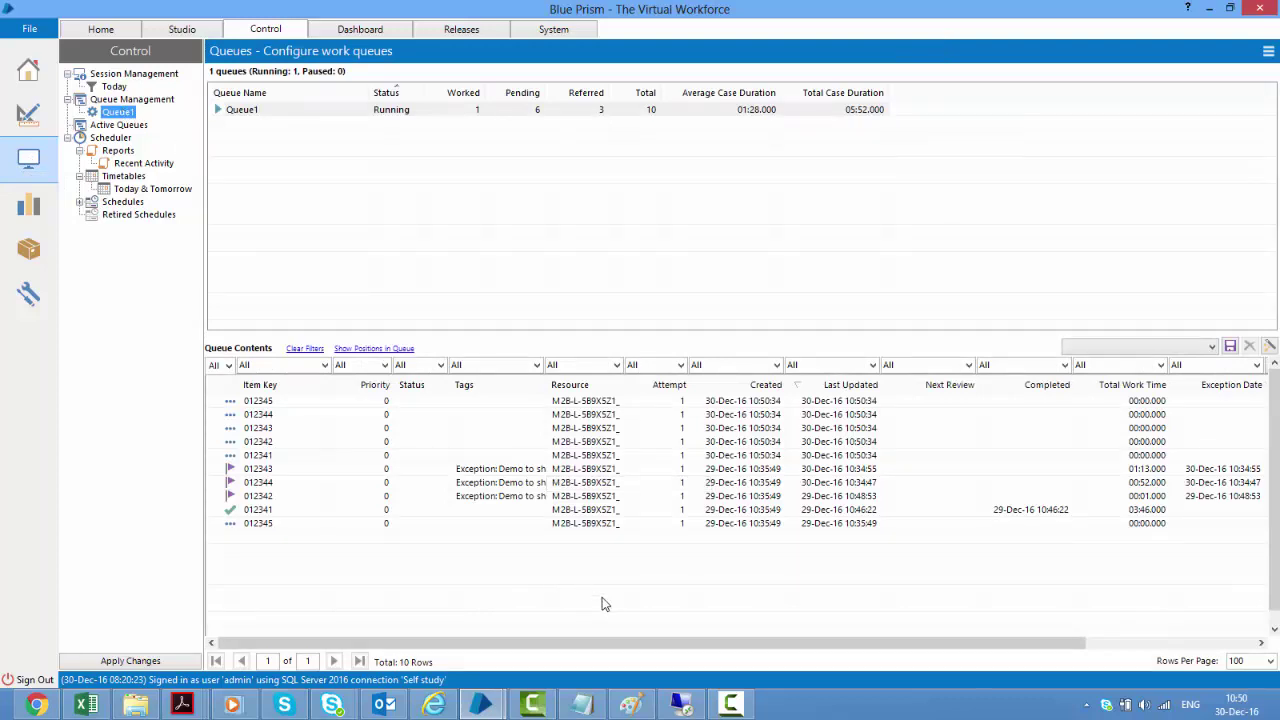
# Arrange the Control room window and the Queue Exercises 1a window side by side, resizing both so the queue and the flow are visible
pyautogui.moveTo(482, 705)
pyautogui.click(560, 601)
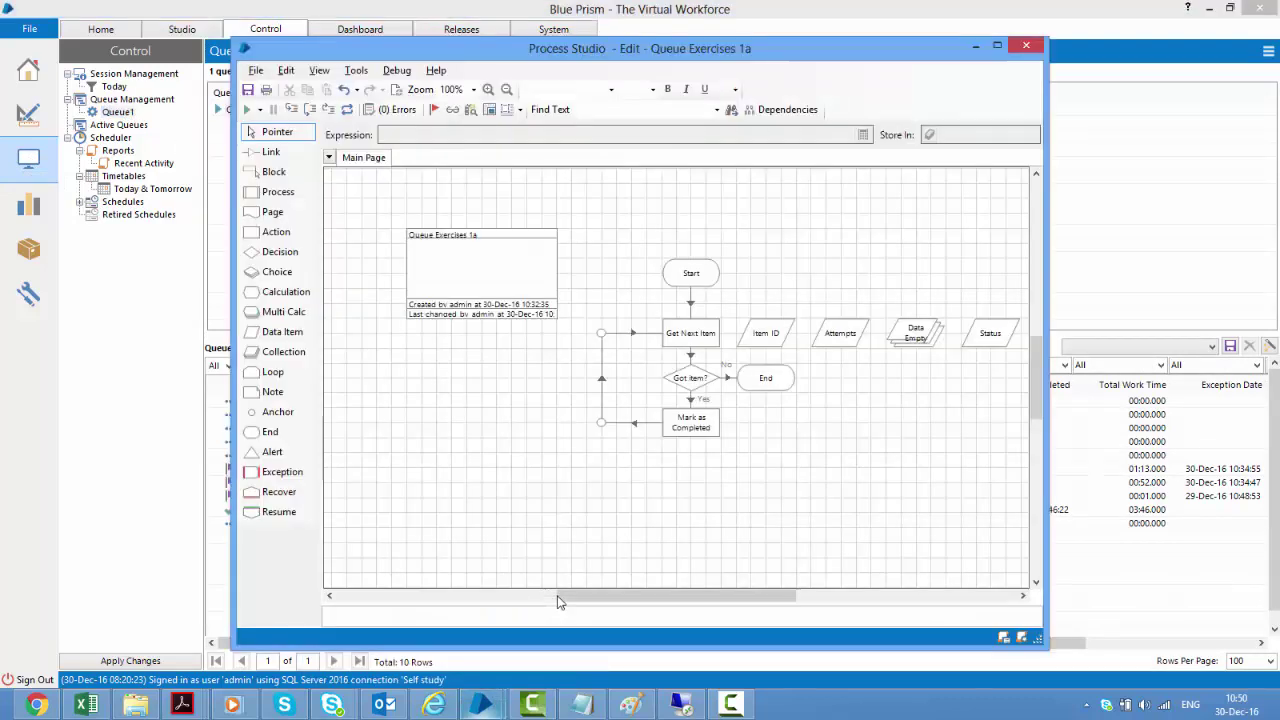
pyautogui.moveTo(656, 52); pyautogui.dragTo(888, 58)
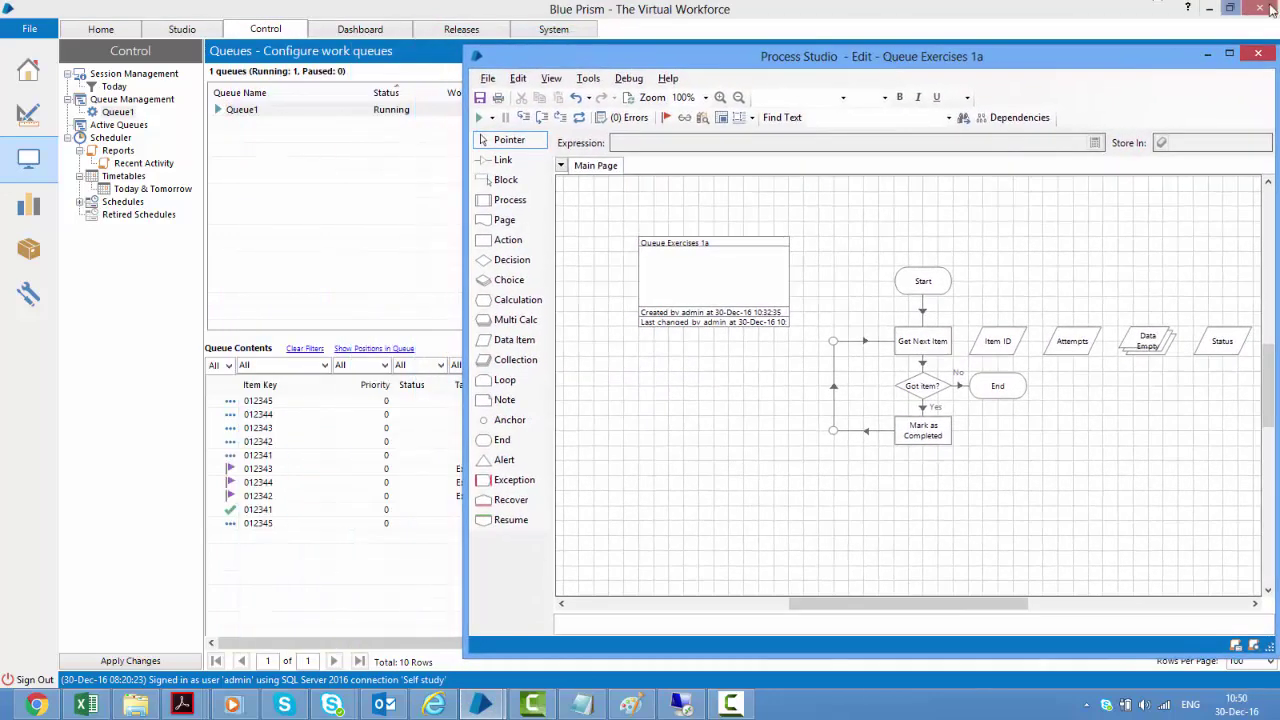
pyautogui.click(1231, 8)
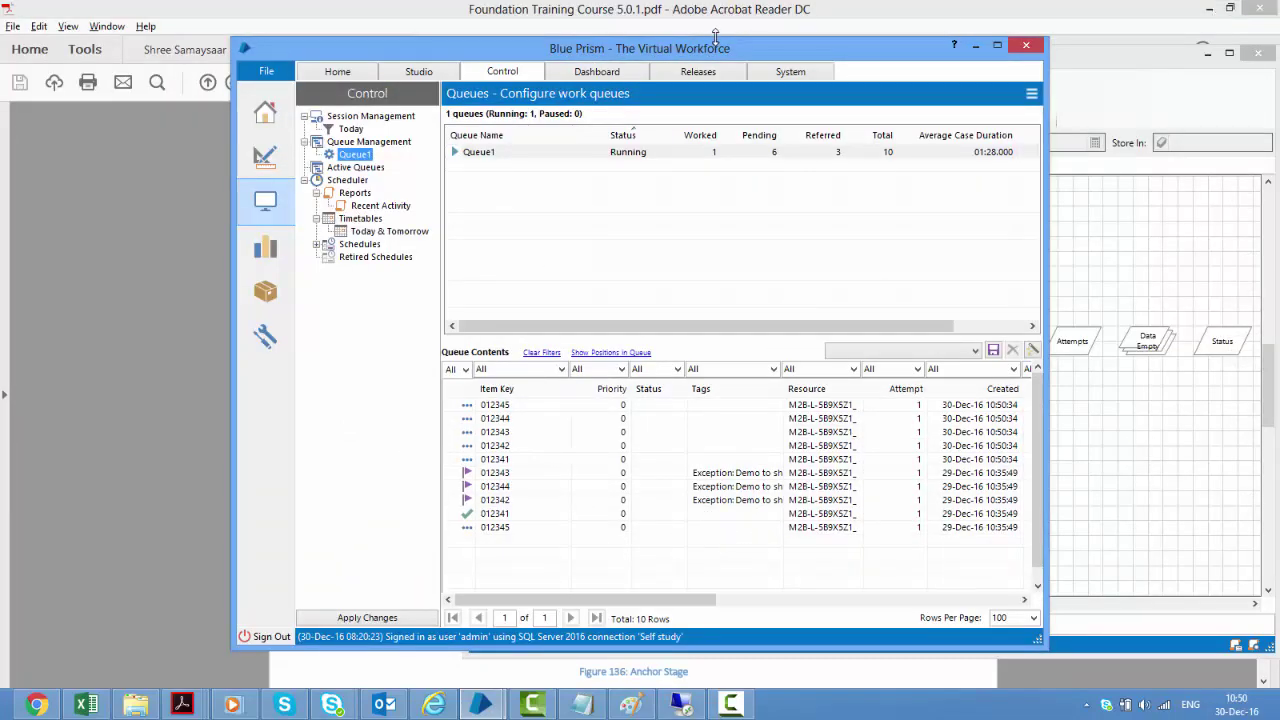
pyautogui.moveTo(716, 50); pyautogui.dragTo(482, 30)
pyautogui.doubleClick(463, 18)
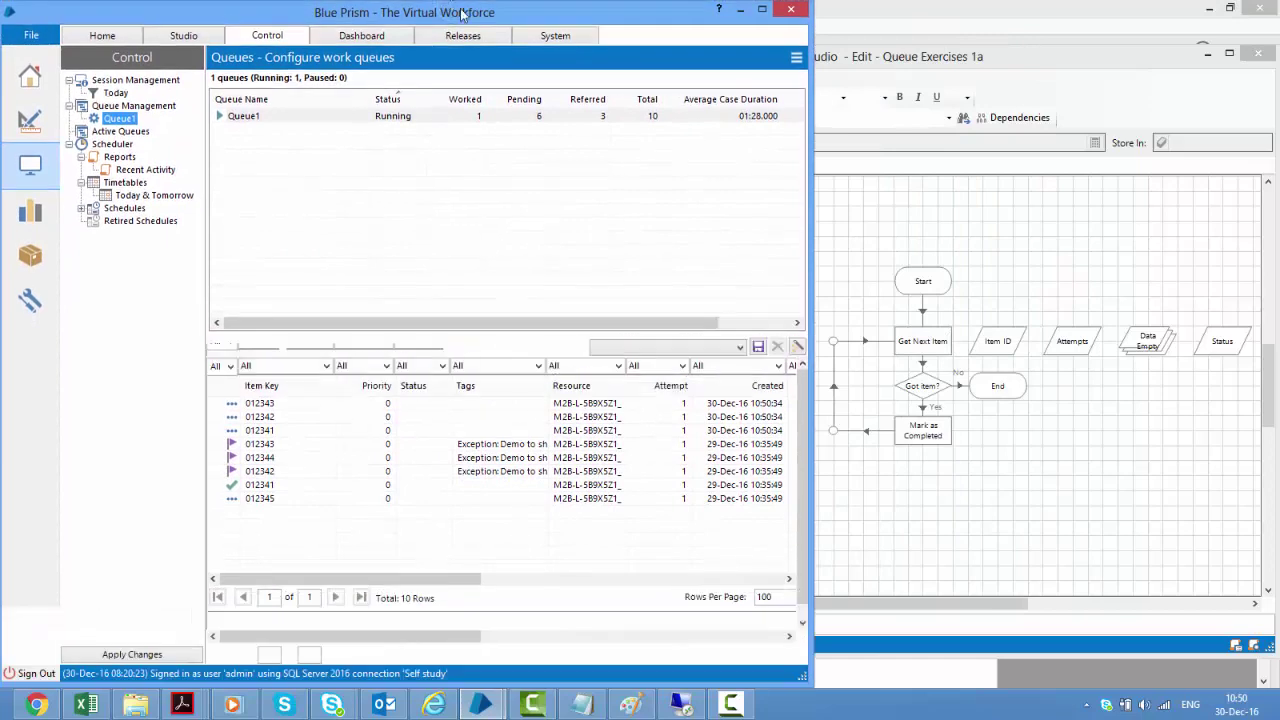
pyautogui.moveTo(802, 196); pyautogui.dragTo(666, 196)
pyautogui.click(892, 56)
pyautogui.moveTo(892, 56); pyautogui.dragTo(912, 52)
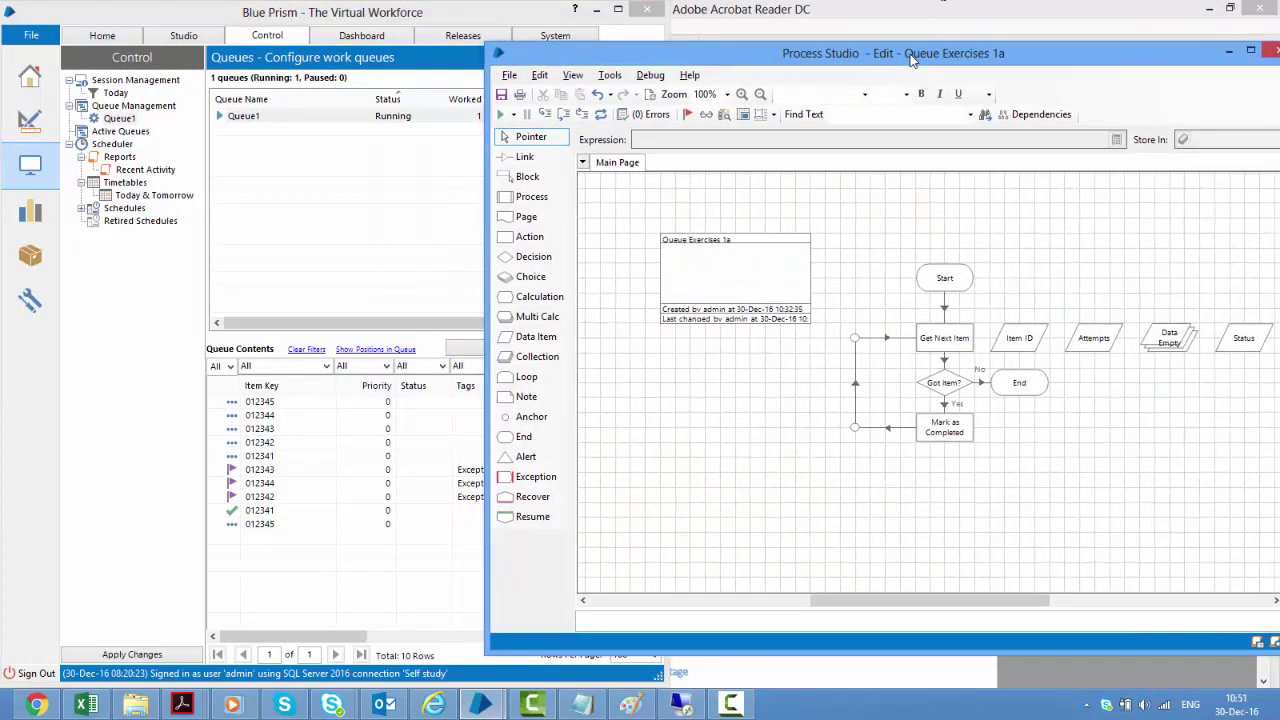
pyautogui.moveTo(480, 302); pyautogui.dragTo(755, 302)
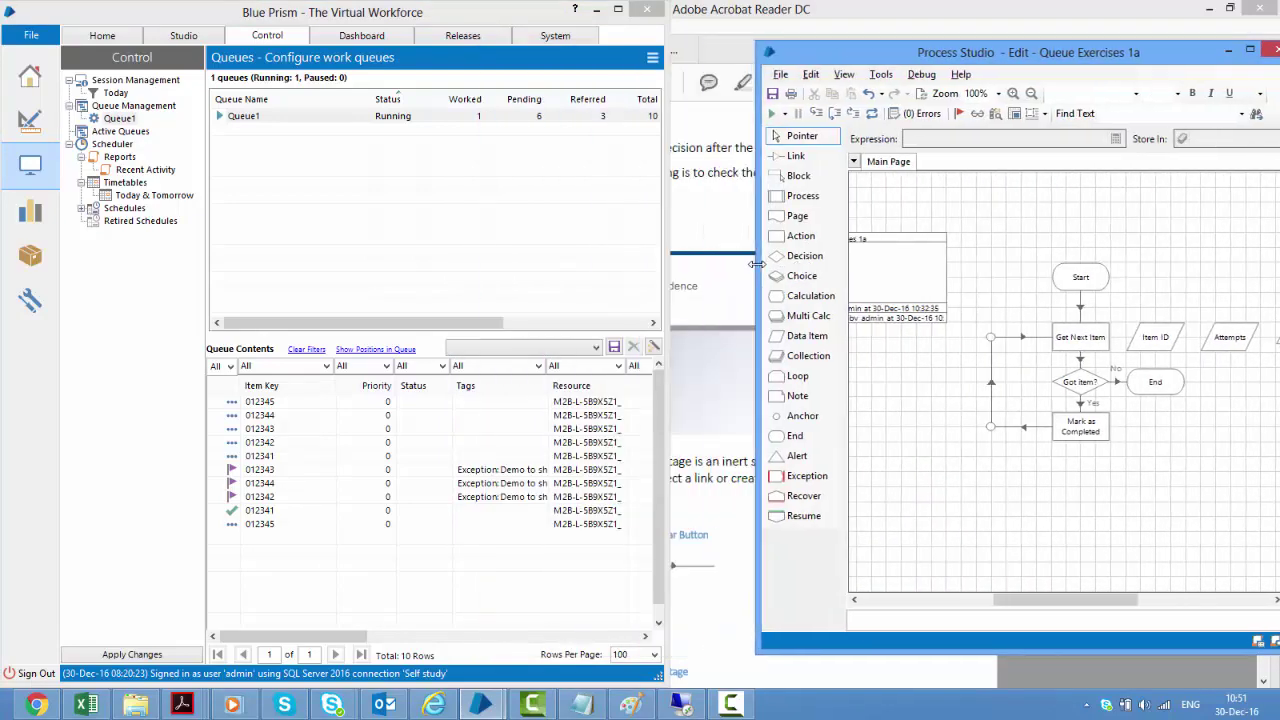
pyautogui.moveTo(963, 56); pyautogui.dragTo(888, 3)
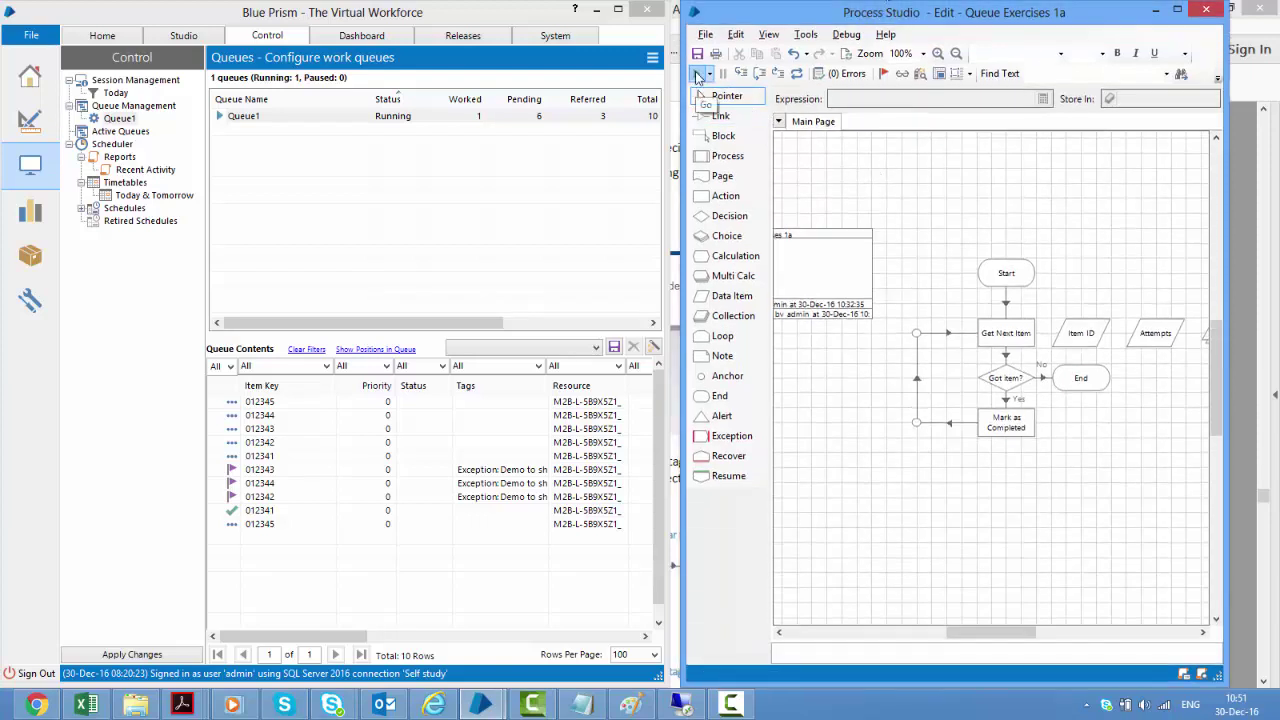
# Run Queue Exercises 1a and repeatedly refresh the Queue1 contents in the Control room while the loop works through the items
pyautogui.click(698, 77)
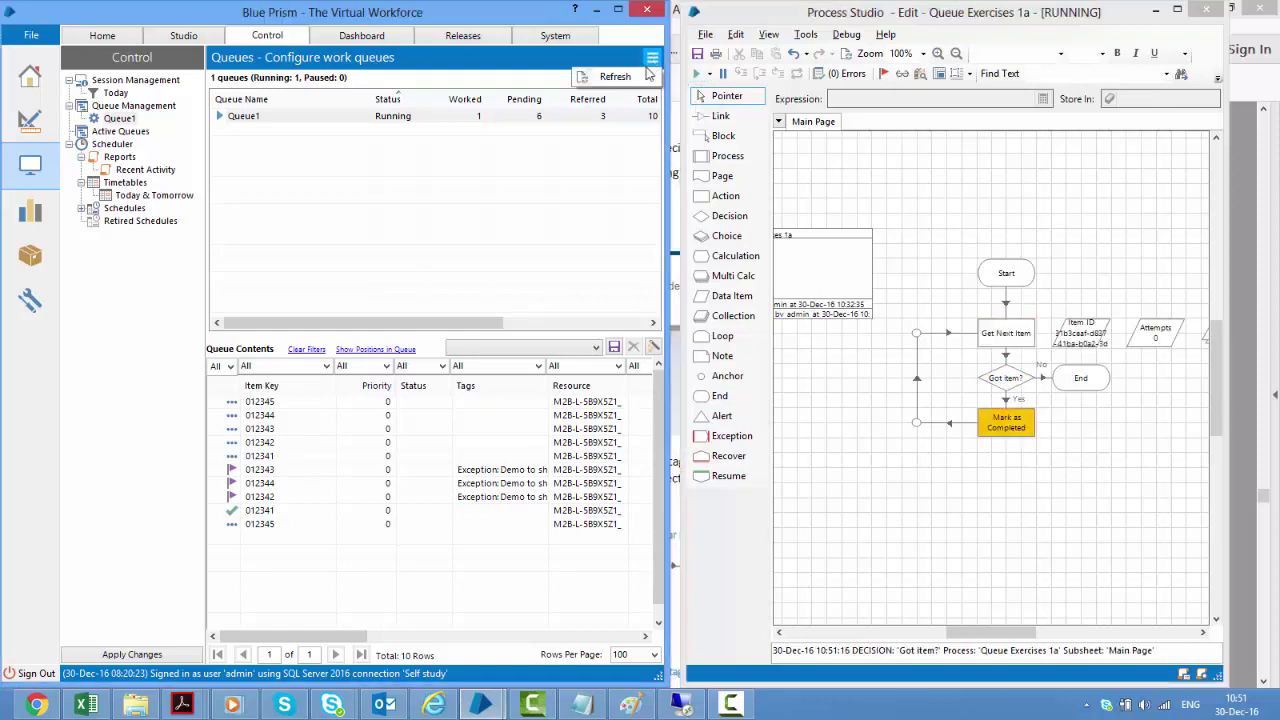
pyautogui.click(651, 62)
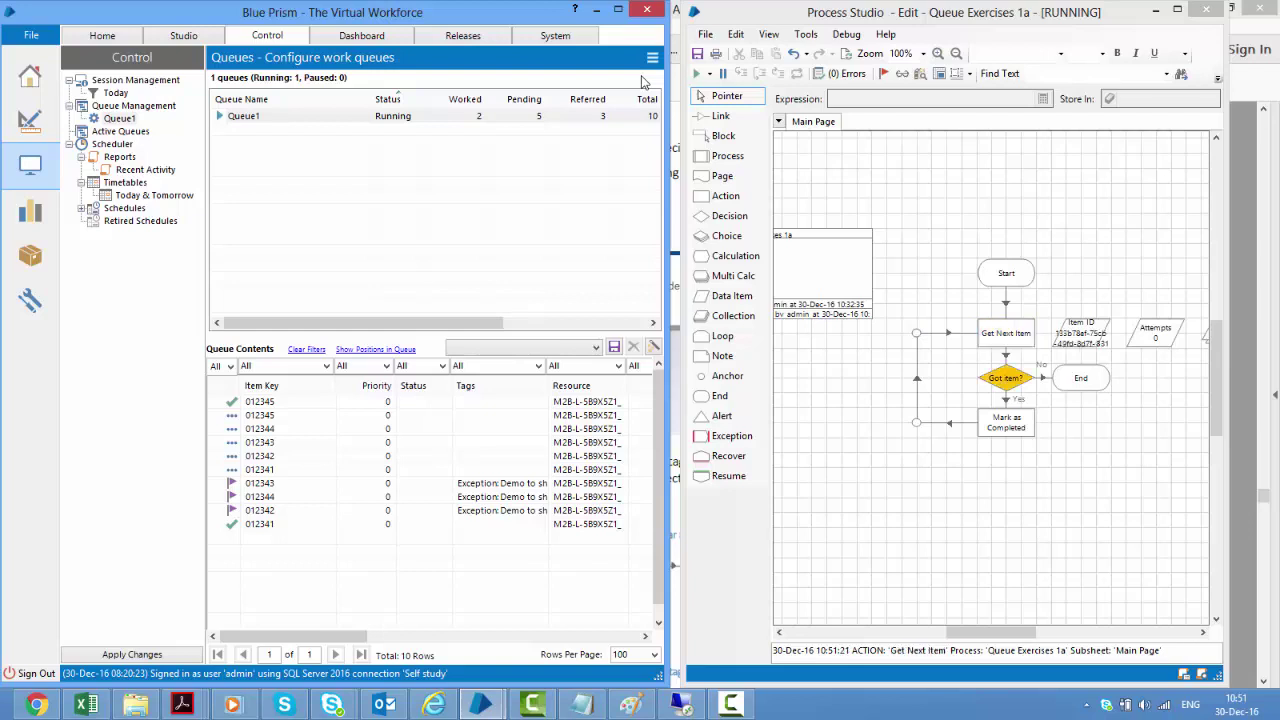
pyautogui.click(651, 62)
pyautogui.click(630, 78)
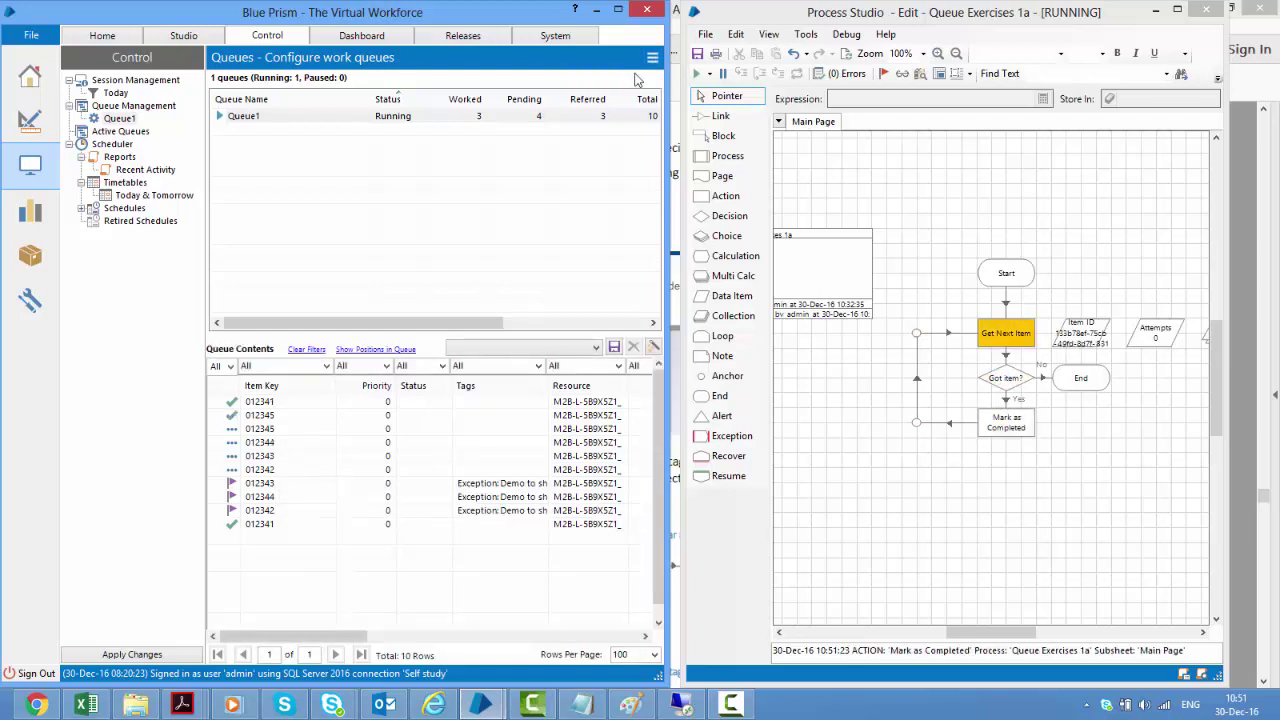
pyautogui.click(651, 57)
pyautogui.click(630, 78)
pyautogui.click(651, 59)
pyautogui.click(634, 79)
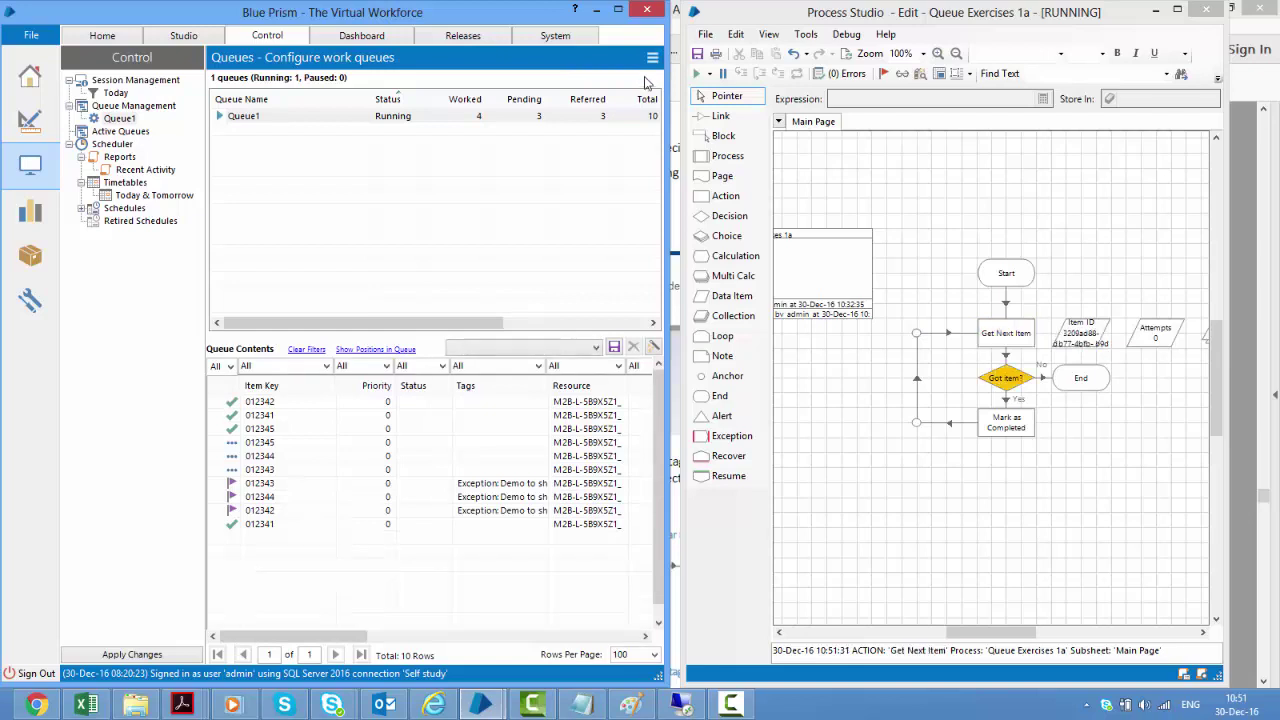
pyautogui.click(651, 58)
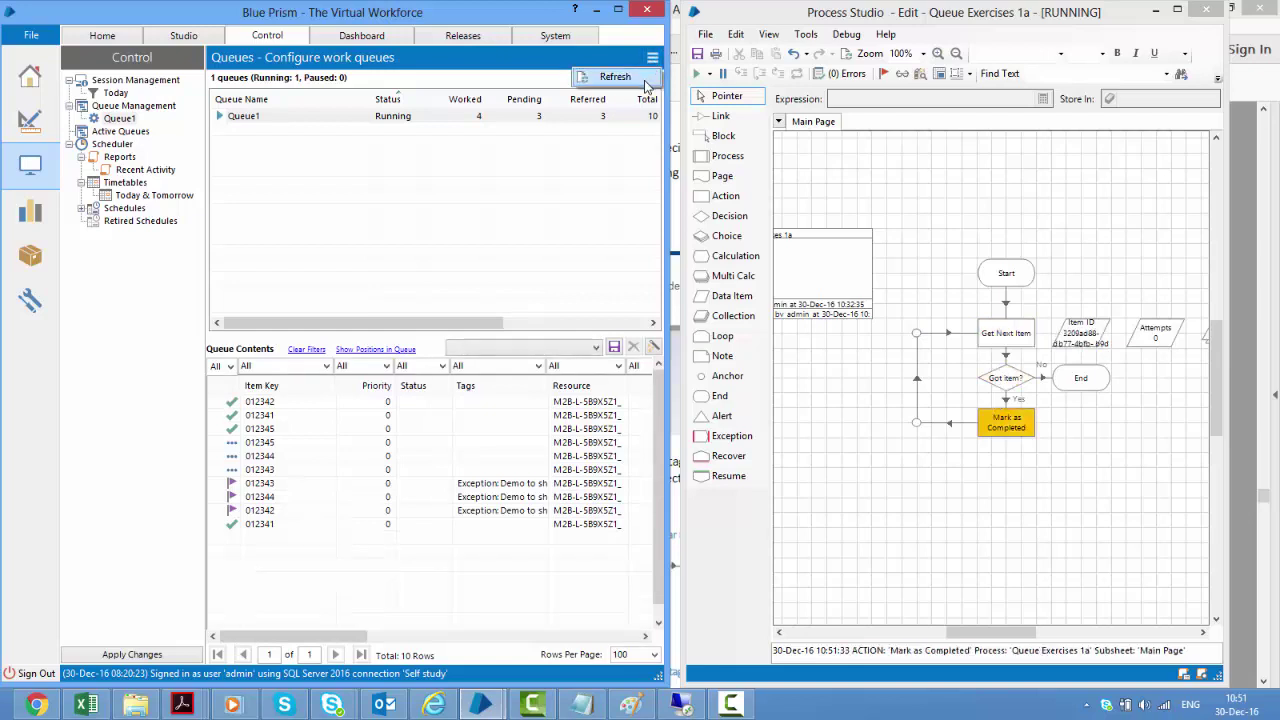
pyautogui.click(645, 77)
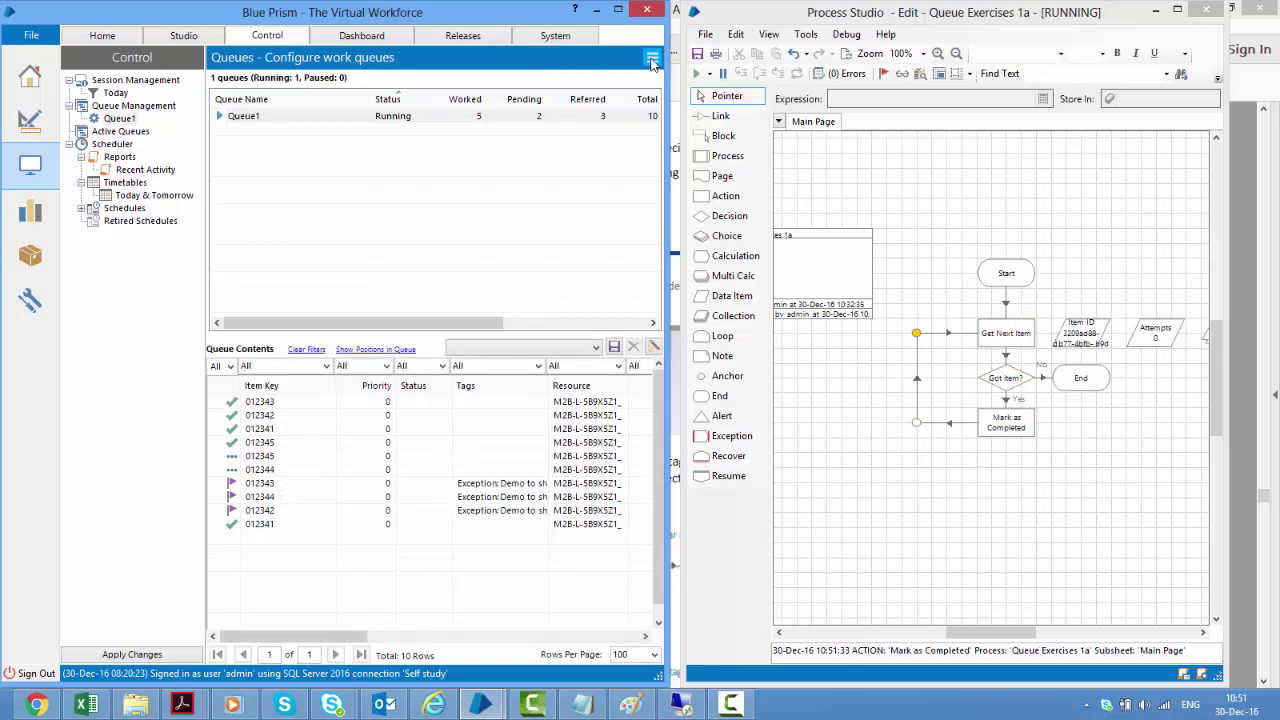
pyautogui.click(651, 58)
pyautogui.click(643, 77)
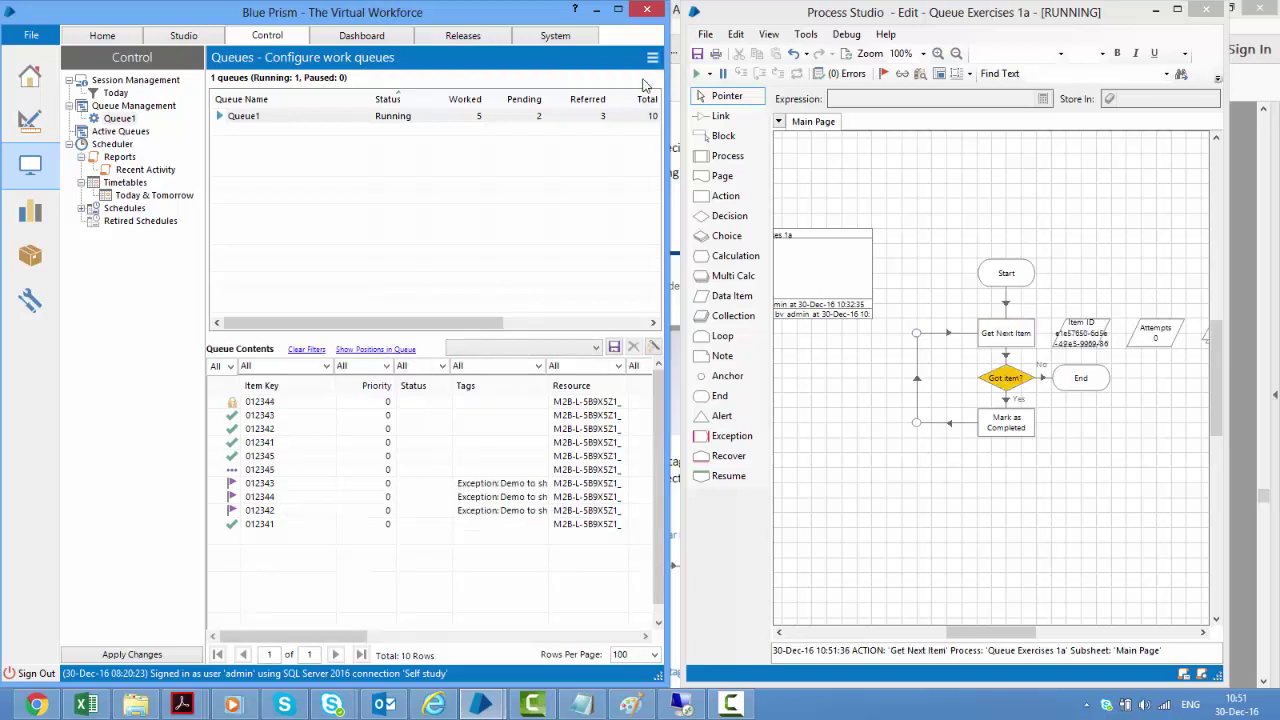
pyautogui.click(651, 58)
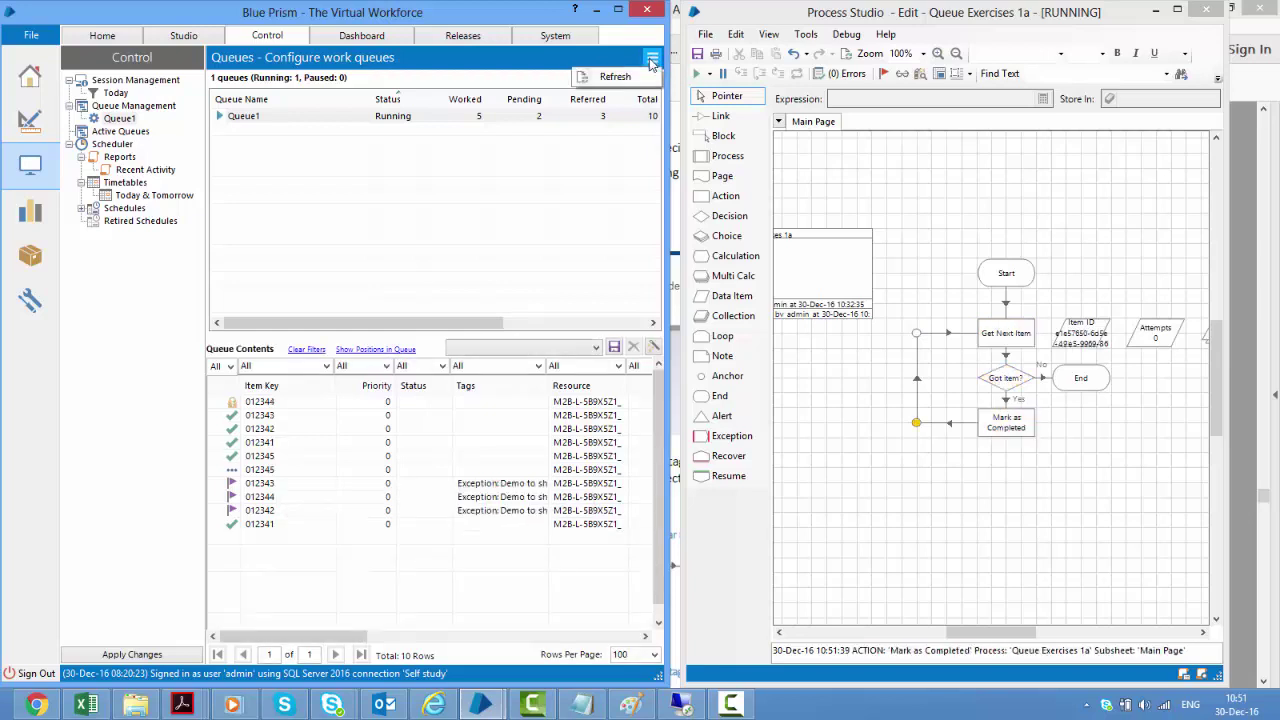
pyautogui.click(640, 79)
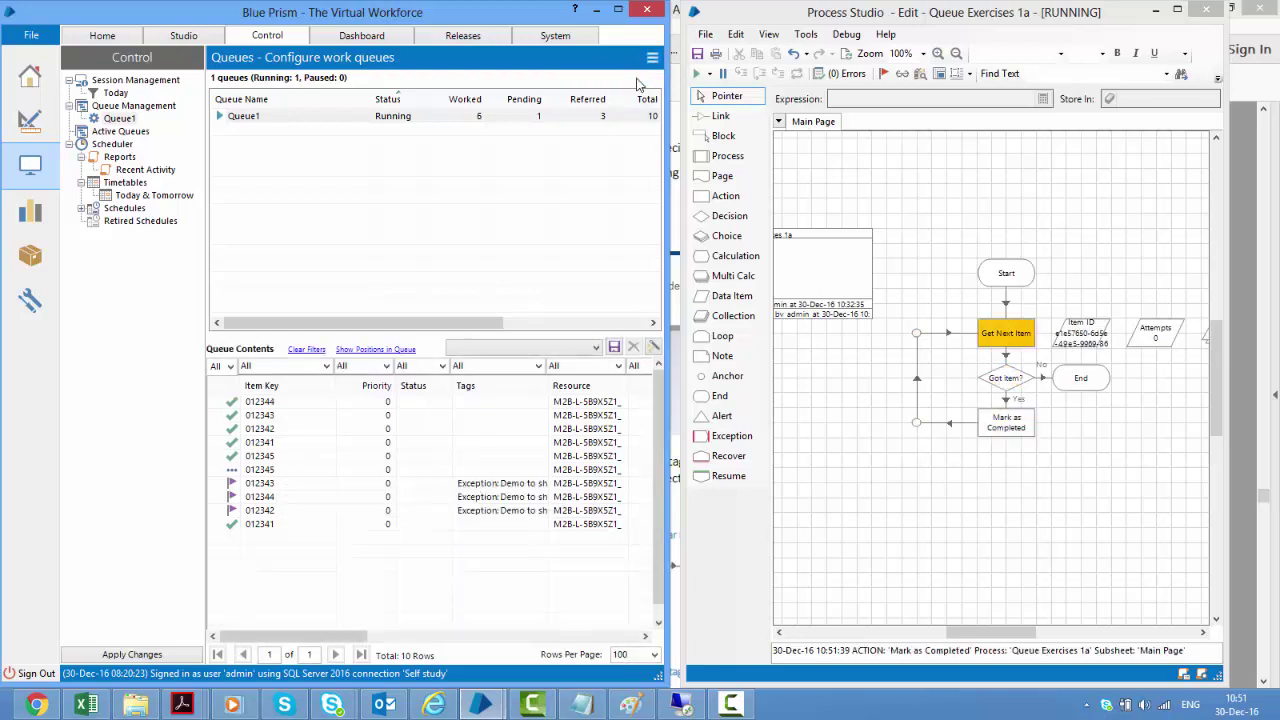
pyautogui.click(651, 58)
pyautogui.click(642, 80)
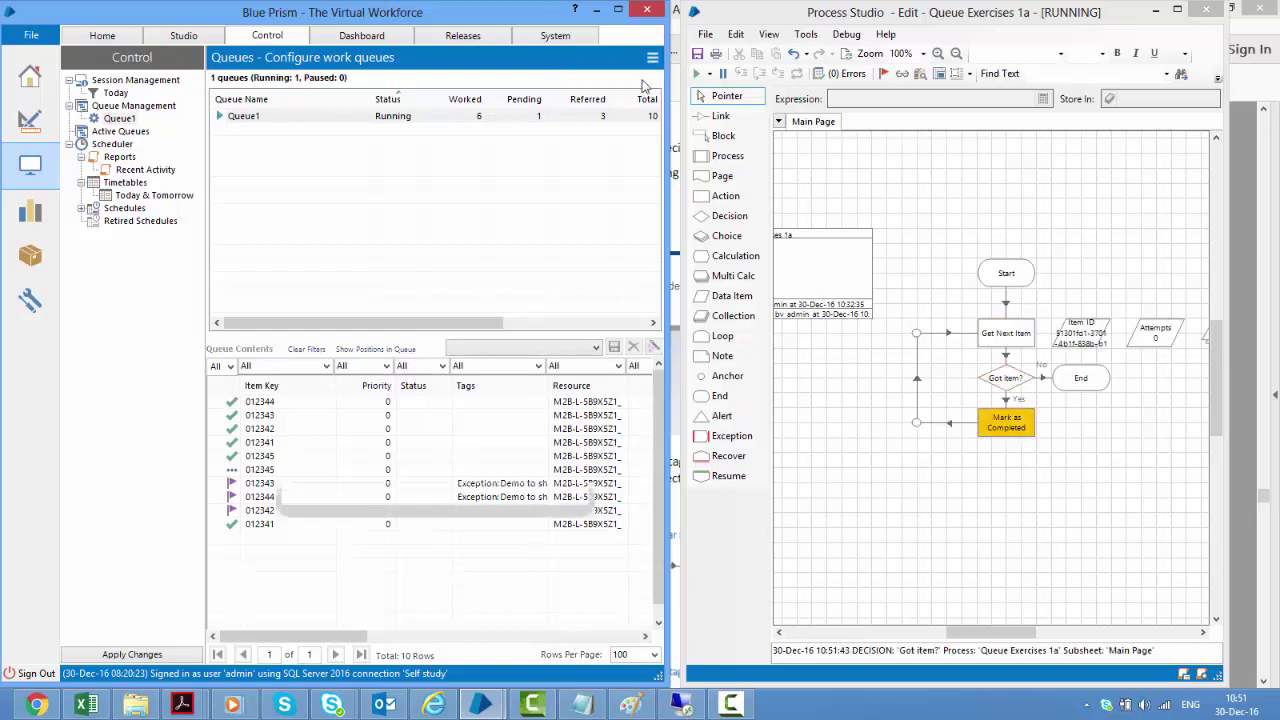
pyautogui.click(653, 62)
pyautogui.click(642, 80)
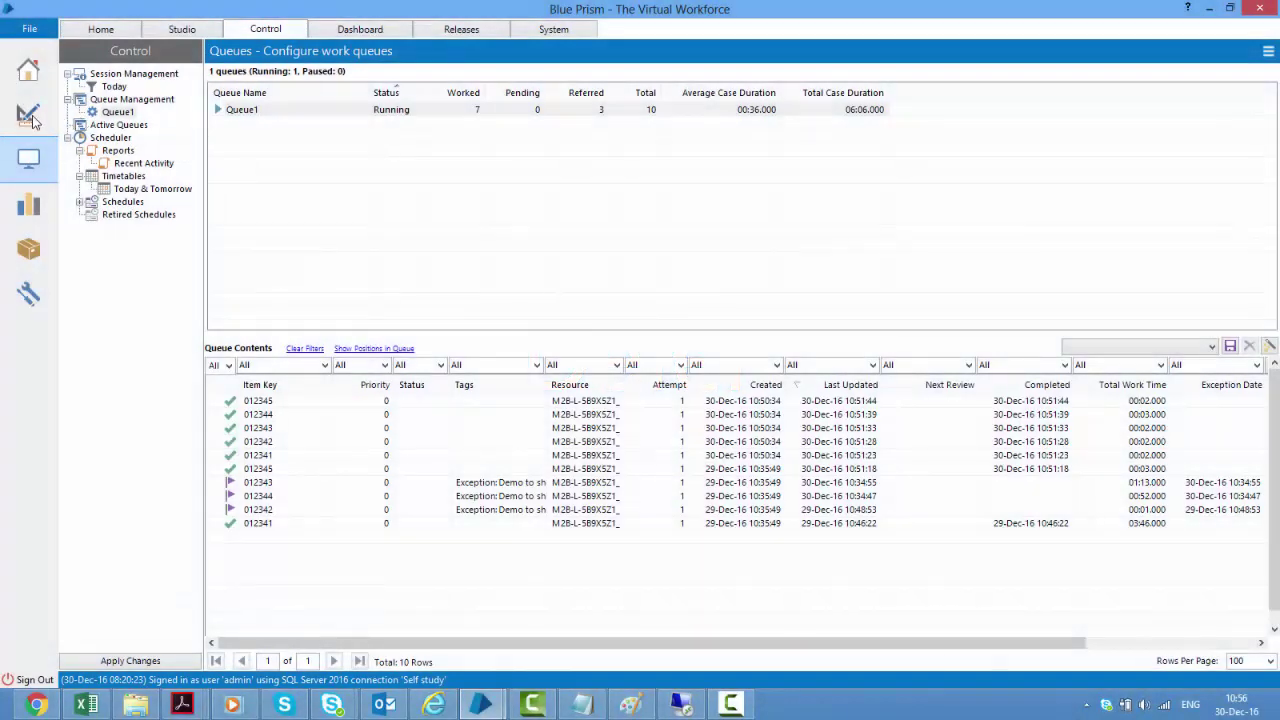
# Open the Load Queue process in Studio and display the properties of its Add to Queue stage
pyautogui.click(29, 115)
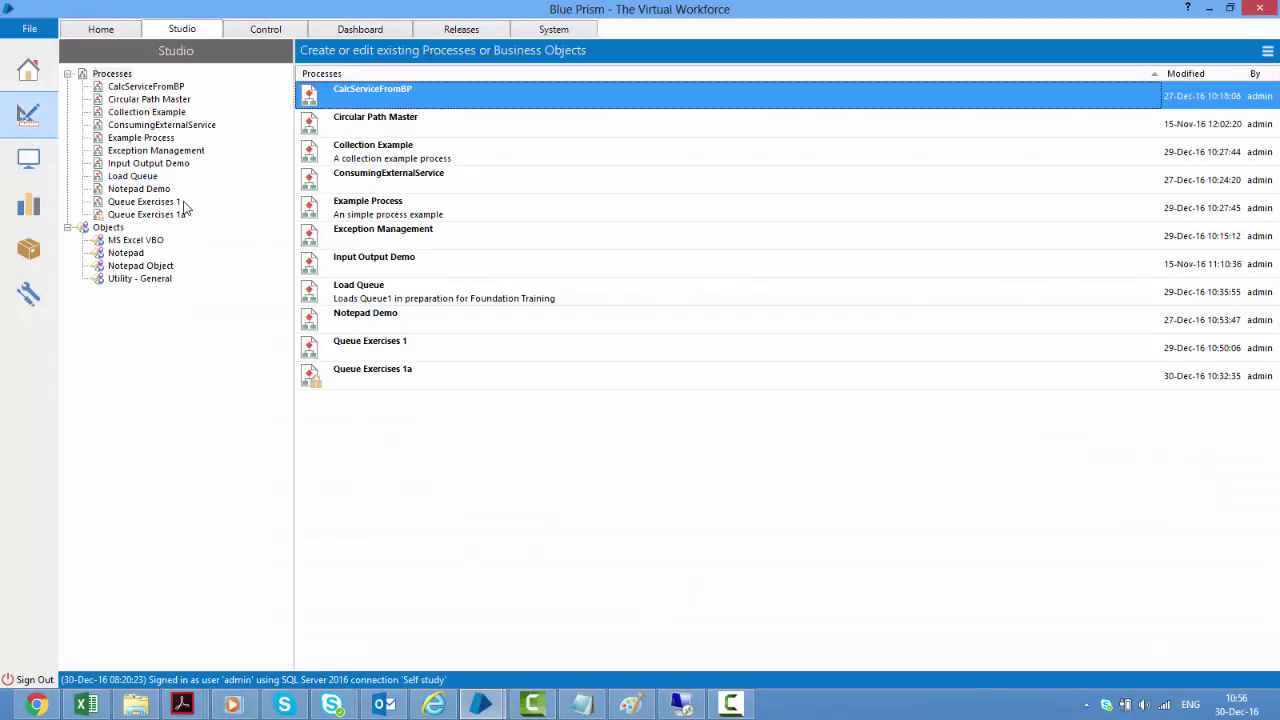
pyautogui.click(140, 176)
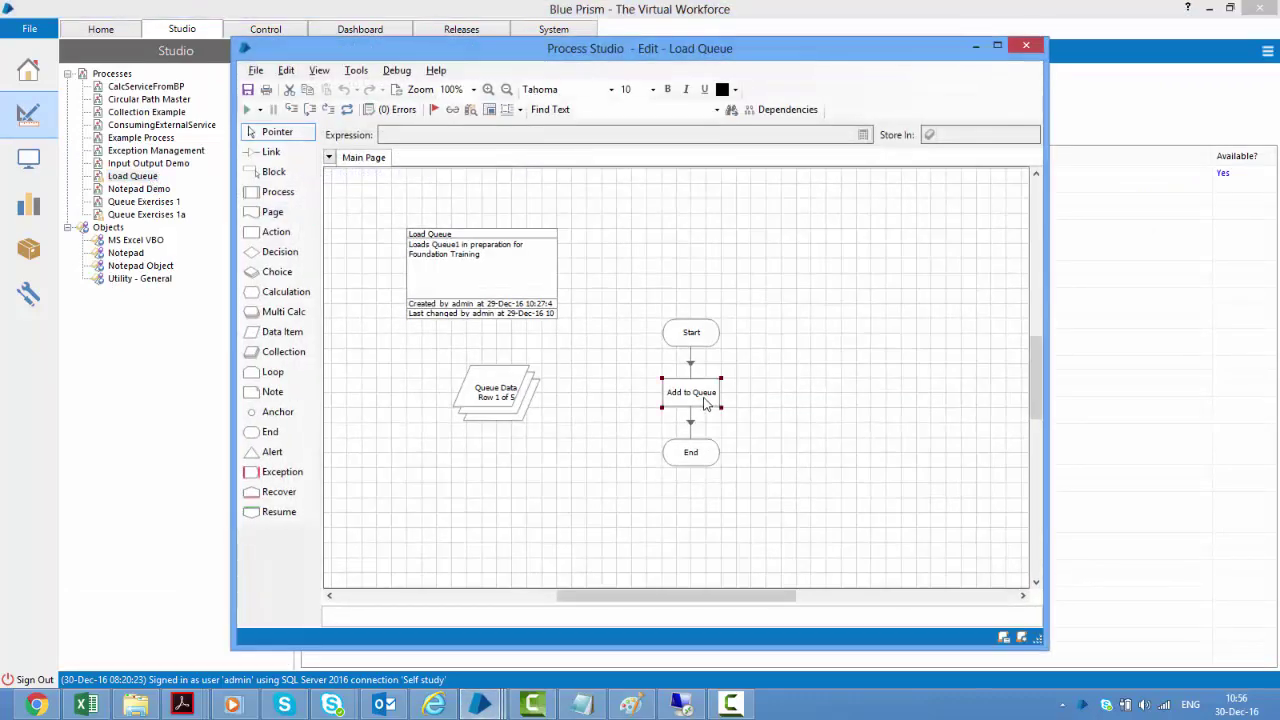
pyautogui.doubleClick(692, 393)
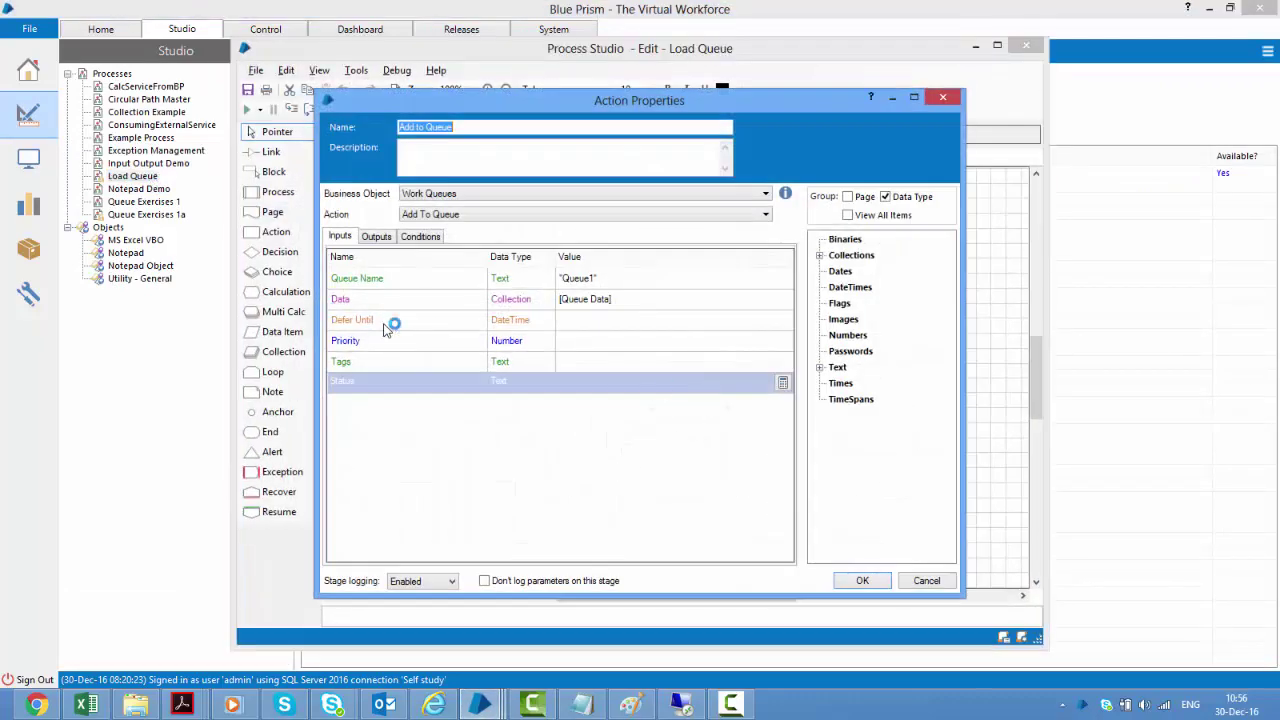
# Start an expression for the Defer Until input with the Now() date function followed by a plus sign
pyautogui.click(370, 322)
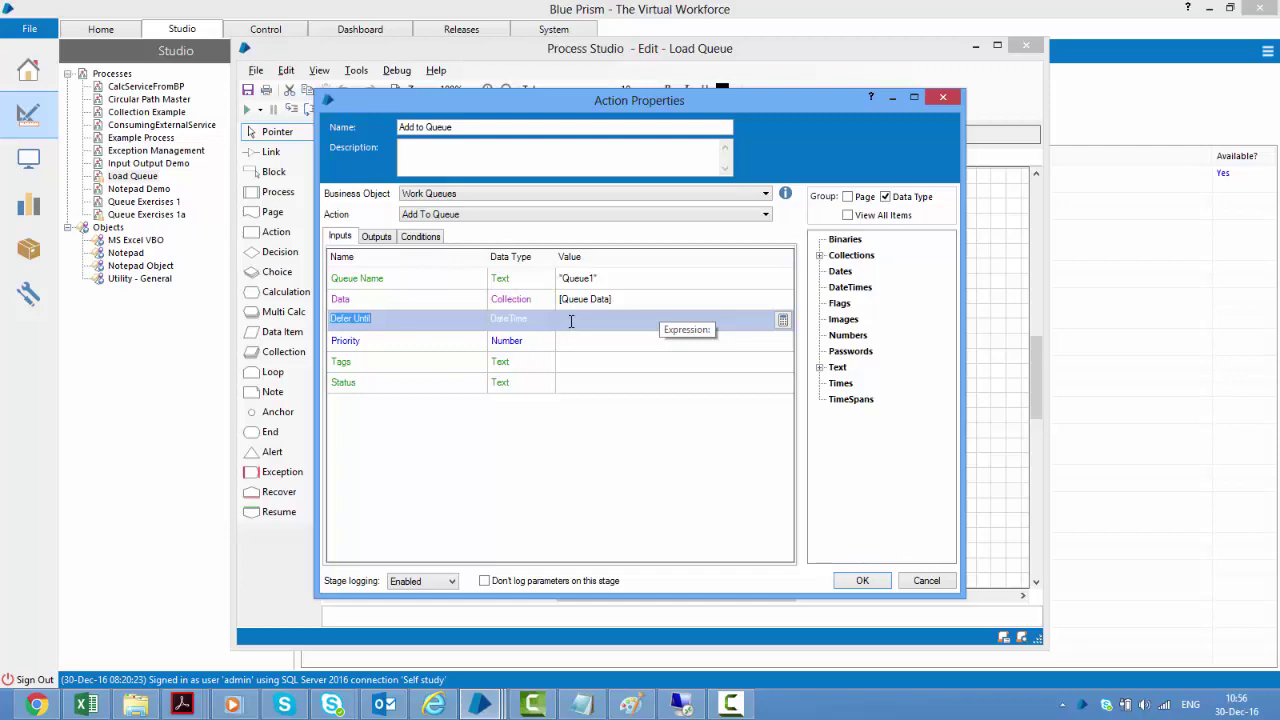
pyautogui.click(783, 321)
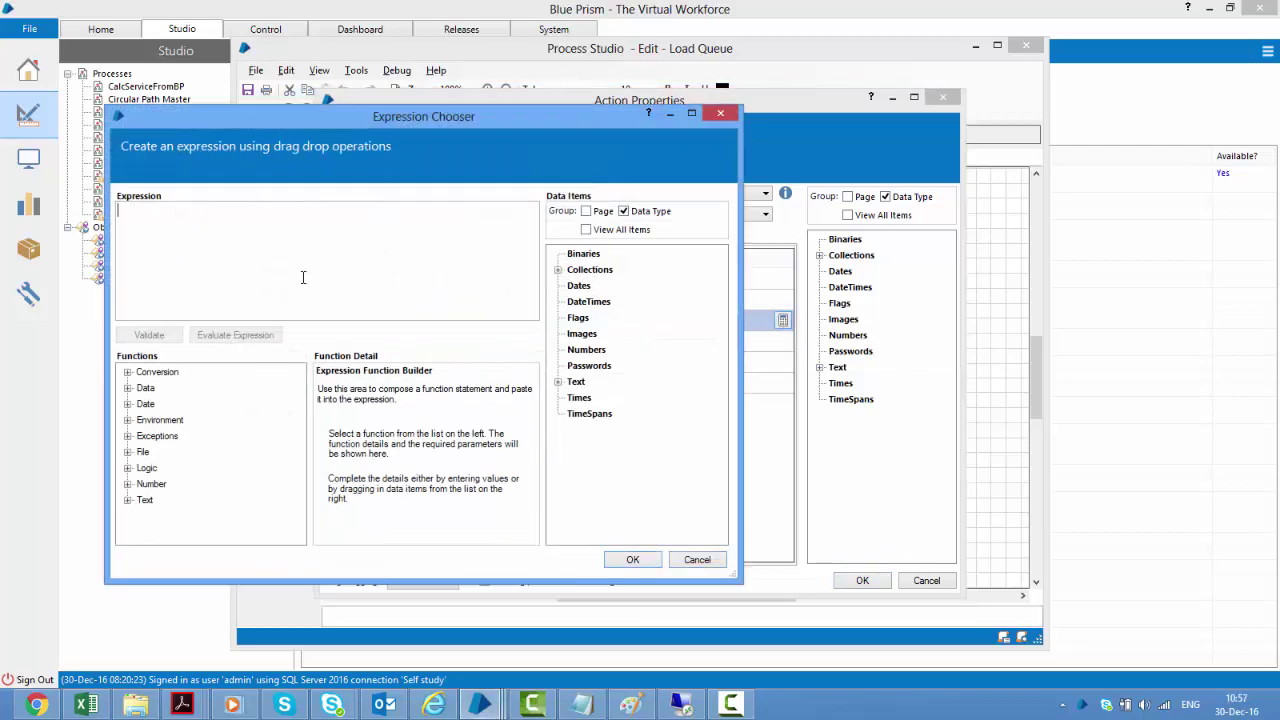
pyautogui.click(127, 405)
pyautogui.moveTo(298, 418); pyautogui.dragTo(298, 446)
pyautogui.click(160, 500)
pyautogui.click(501, 529)
pyautogui.write('+')
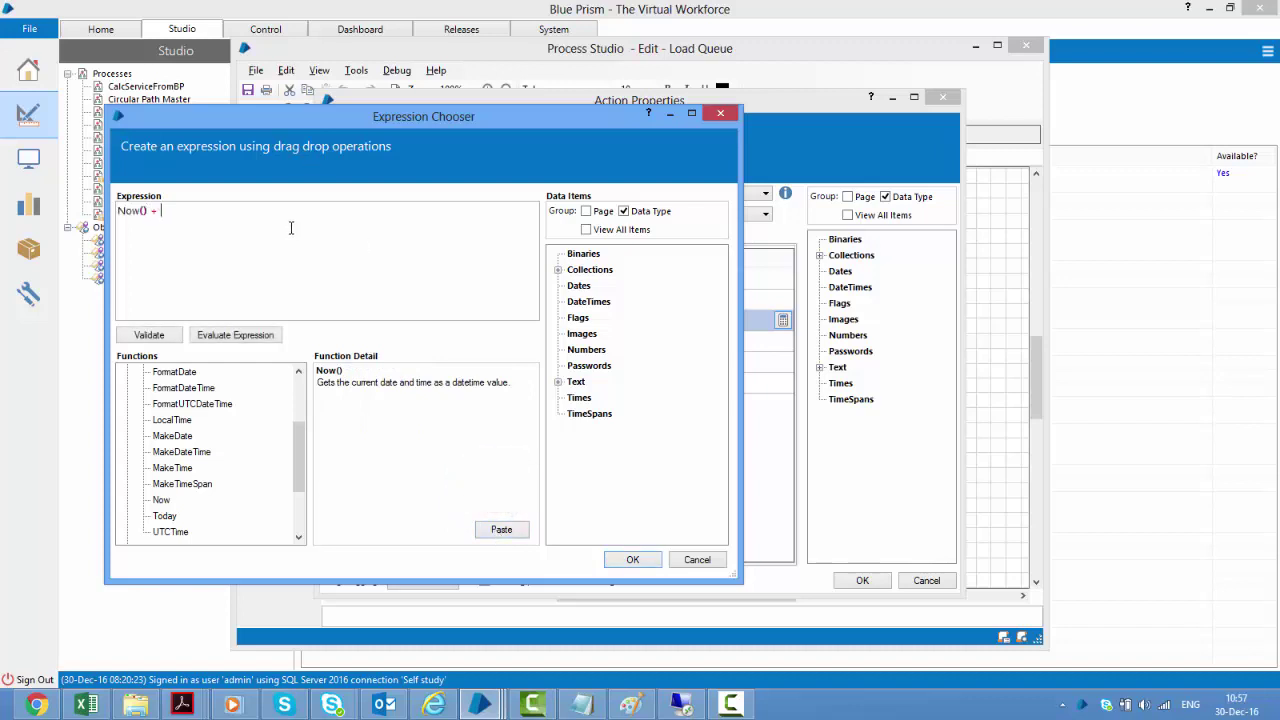
# Append MakeTimeSpan(0, 0, 5, 0) to the Defer Until expression and apply it to the Add to Queue stage
pyautogui.click(170, 484)
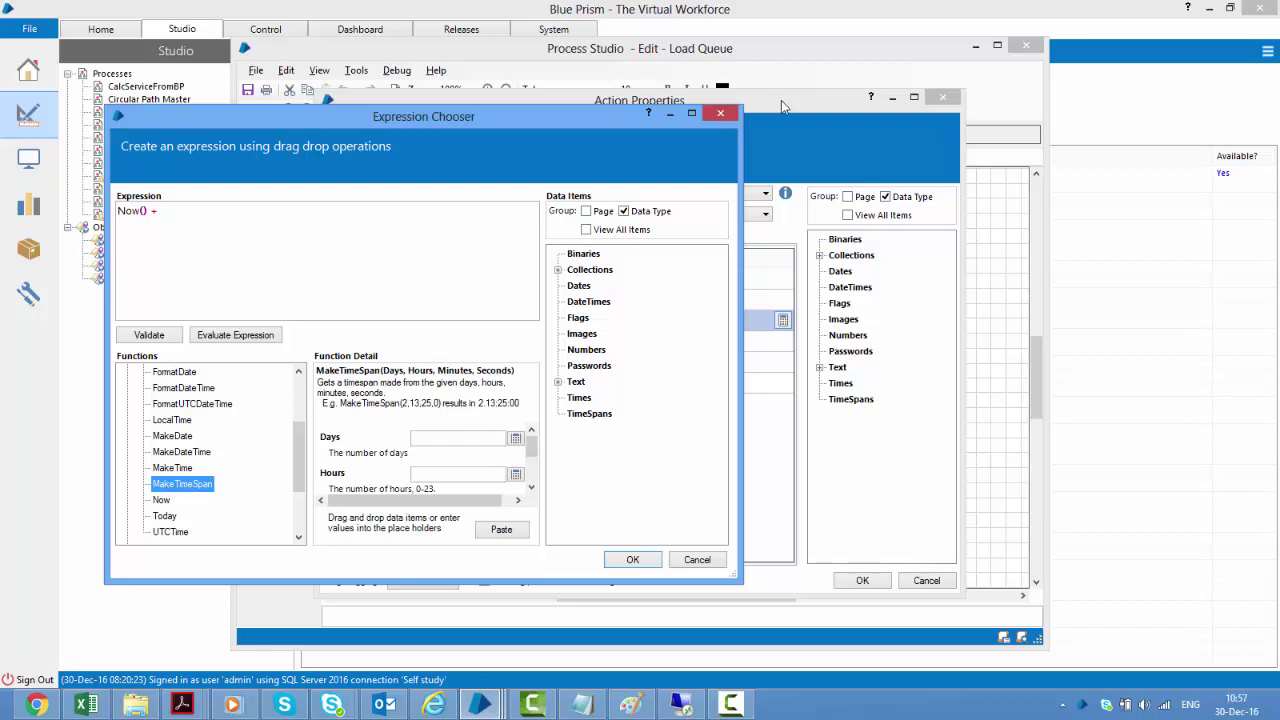
pyautogui.click(691, 114)
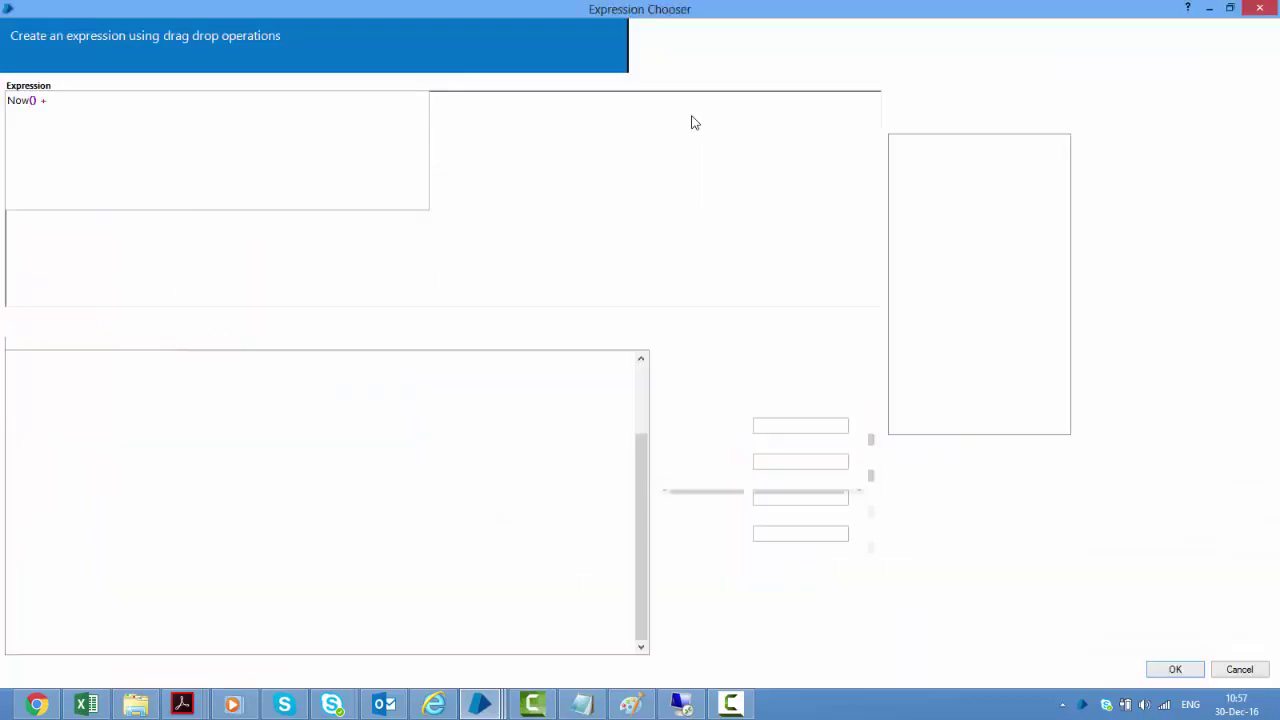
pyautogui.click(790, 426)
pyautogui.write('0')
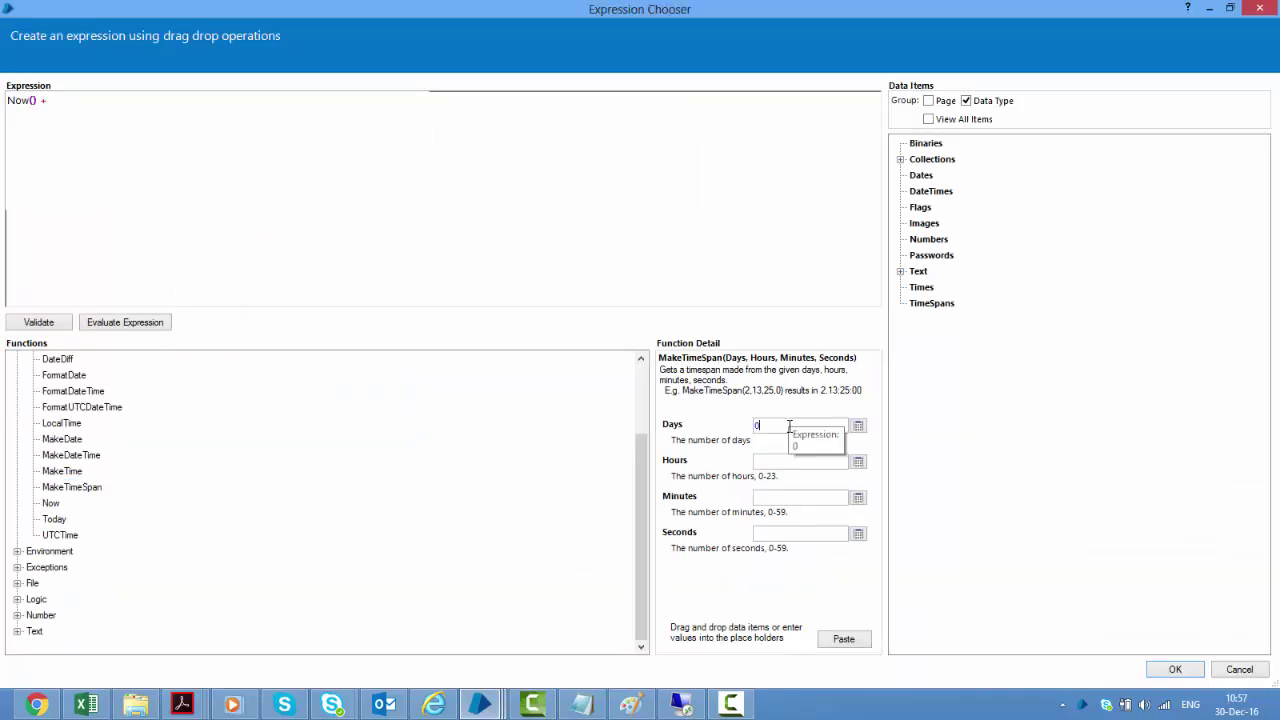
pyautogui.click(779, 461)
pyautogui.write('0')
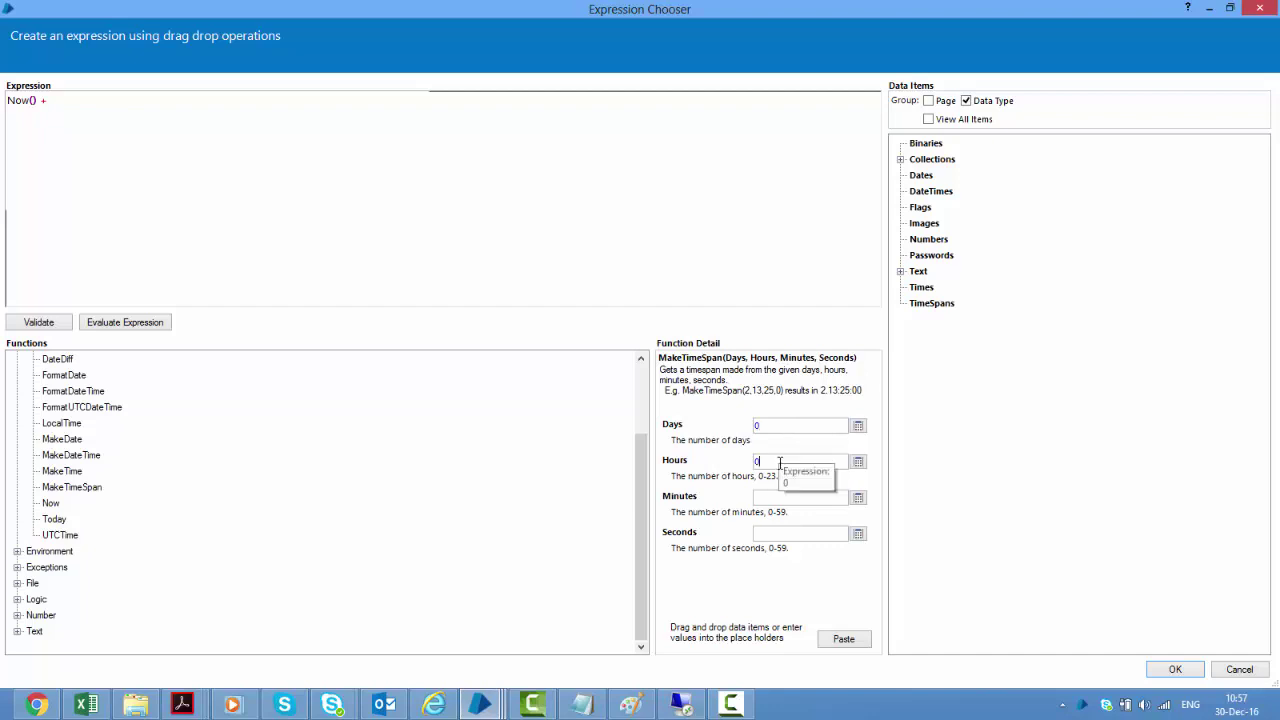
pyautogui.click(785, 497)
pyautogui.write('5')
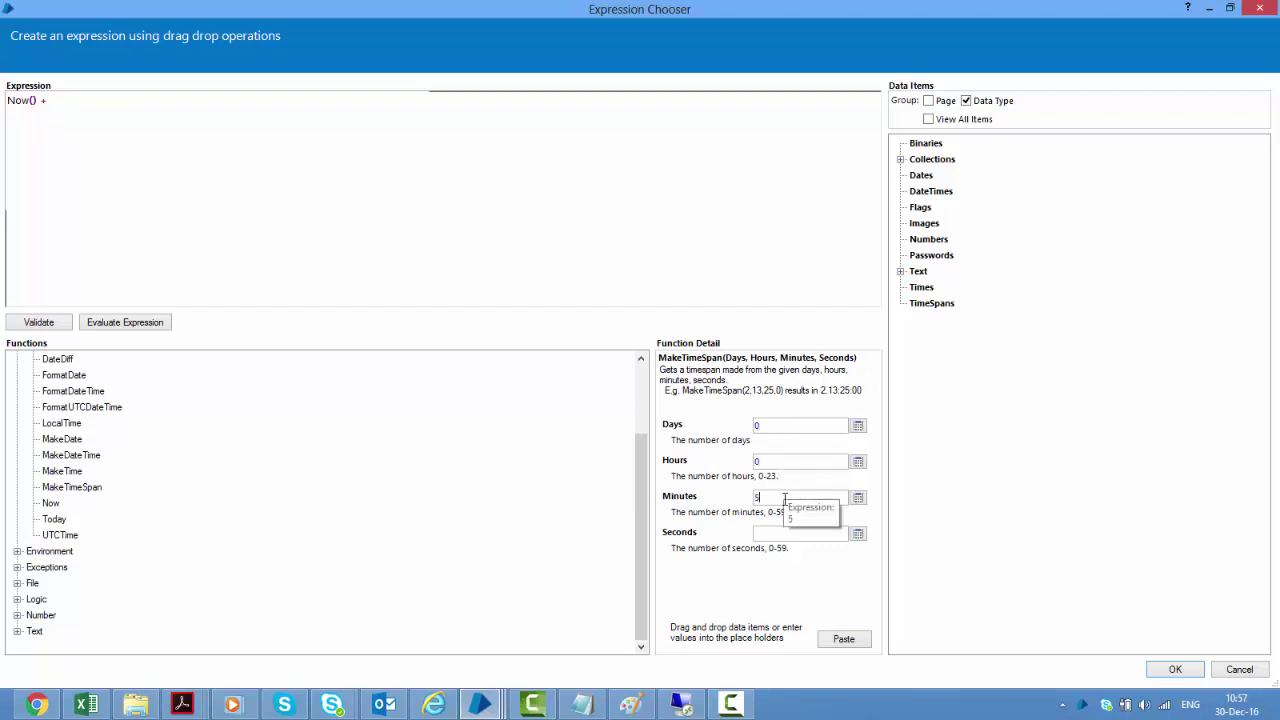
pyautogui.click(782, 535)
pyautogui.write('0')
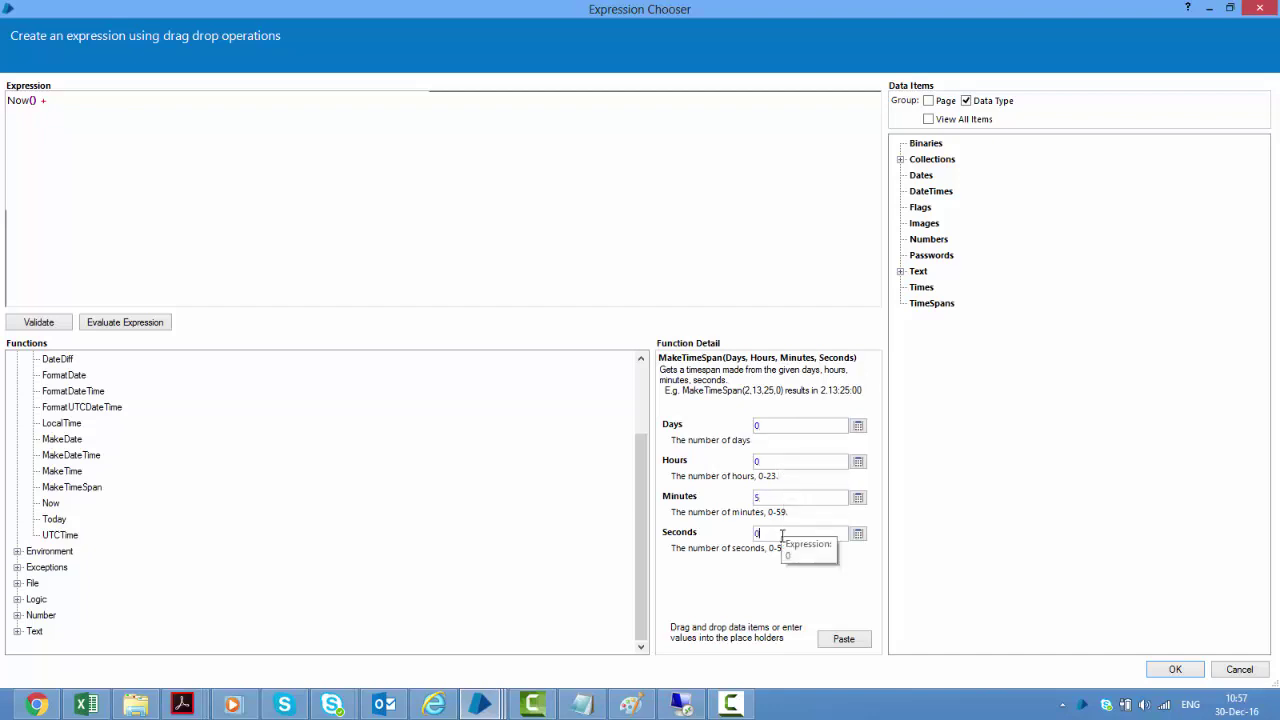
pyautogui.click(844, 639)
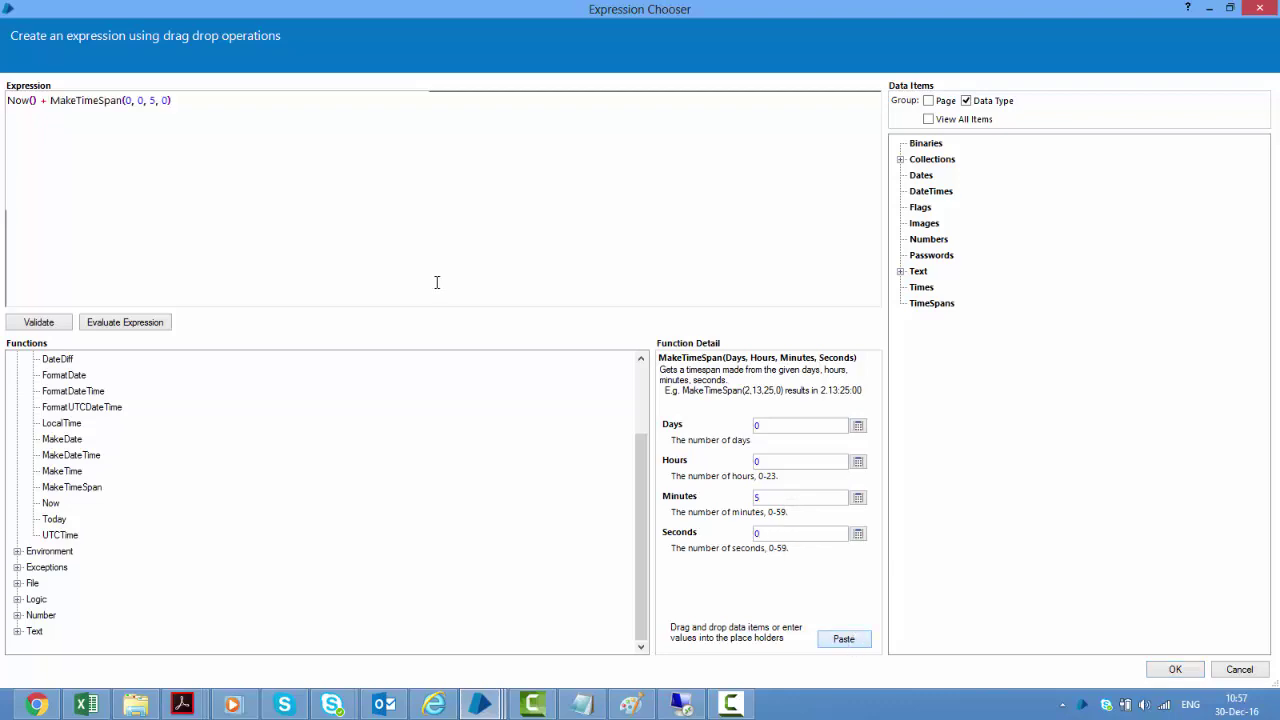
pyautogui.click(1176, 669)
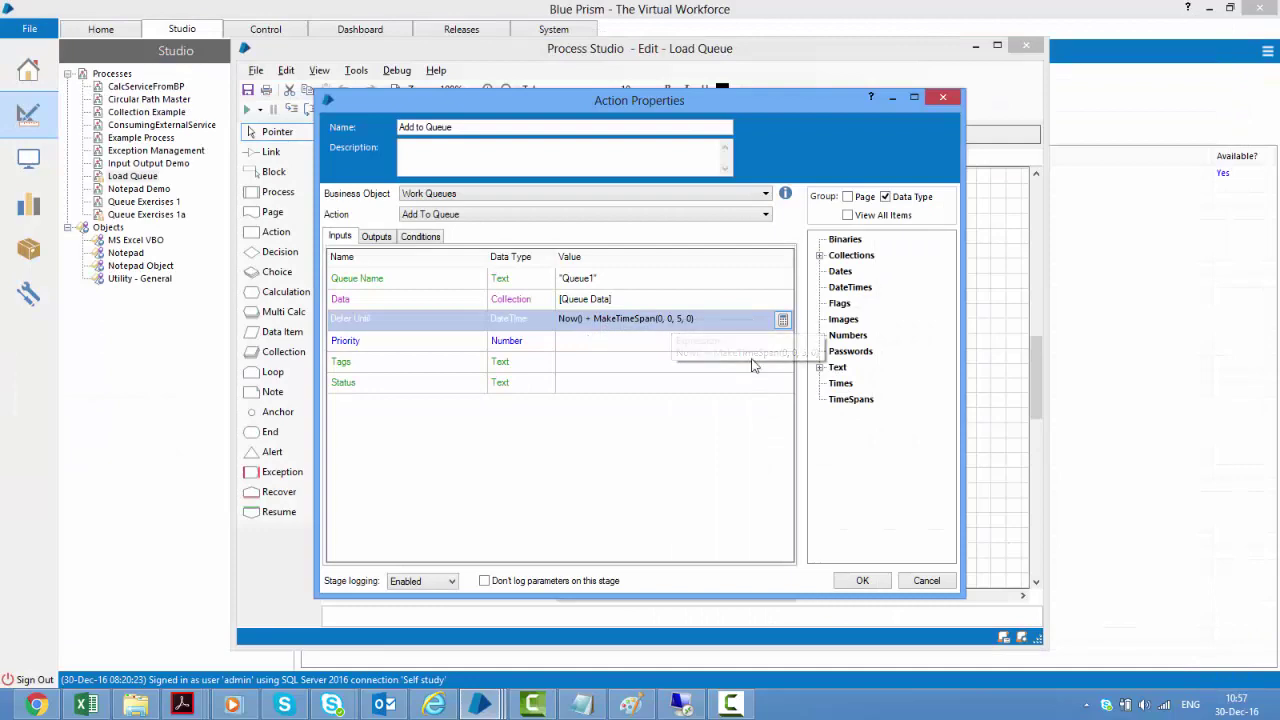
pyautogui.click(861, 582)
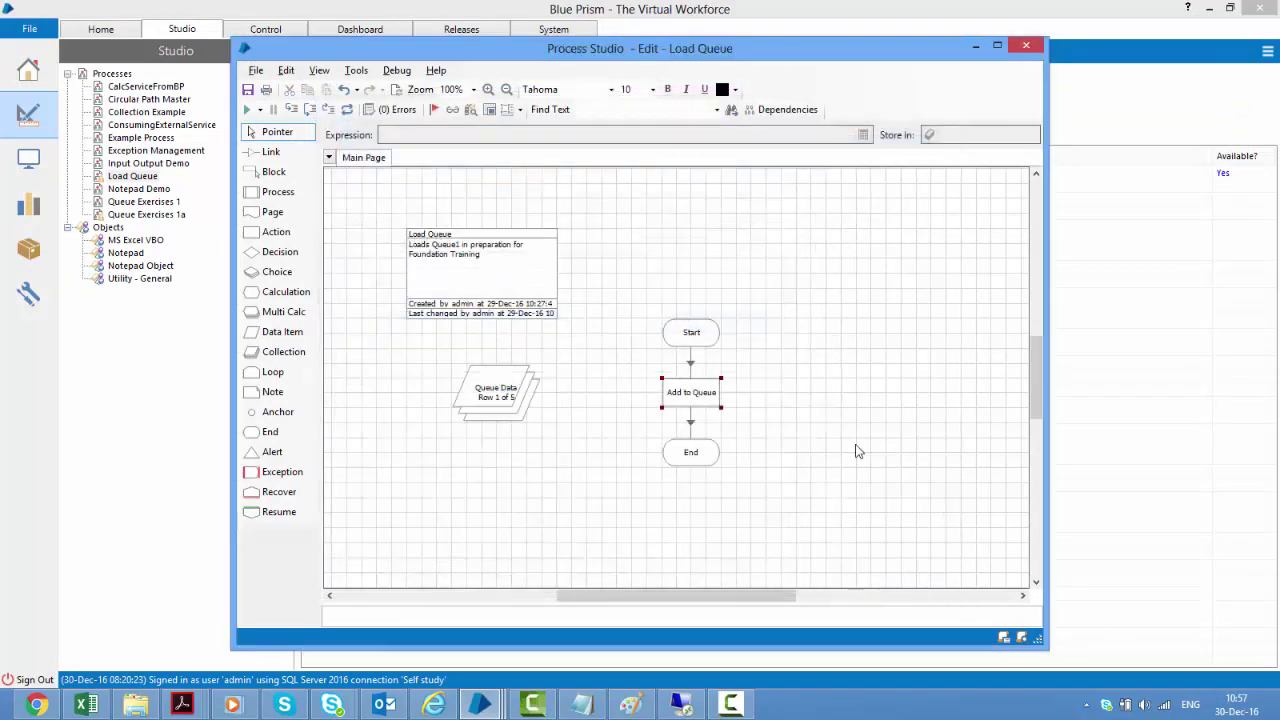
# Run the Load Queue process and close it, saving the changes with the comment "Deferred"
pyautogui.click(249, 112)
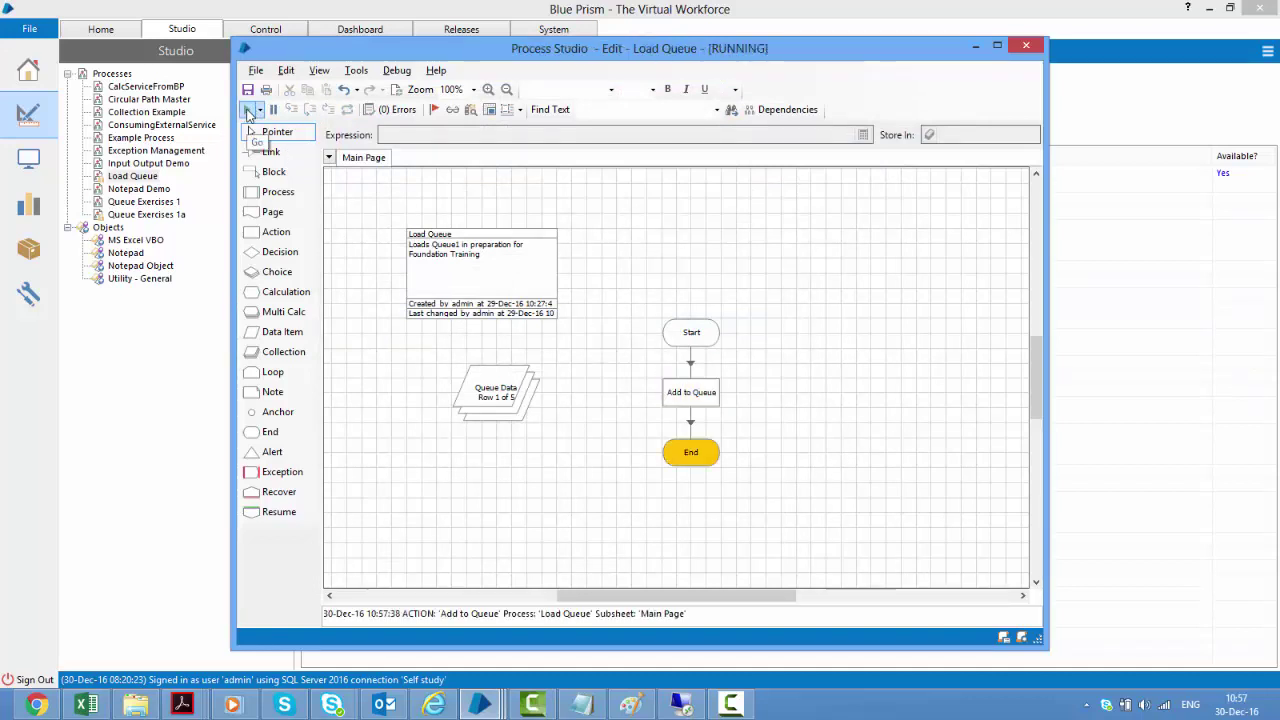
pyautogui.click(1026, 46)
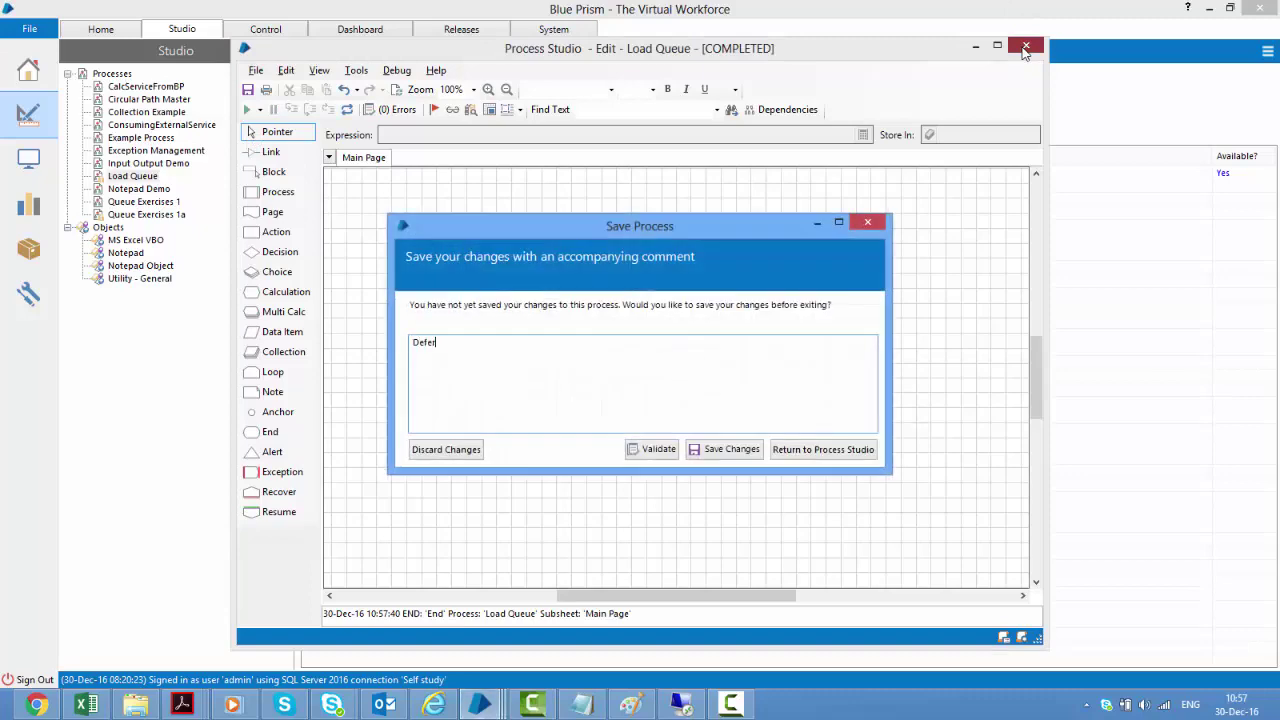
pyautogui.press('Return')
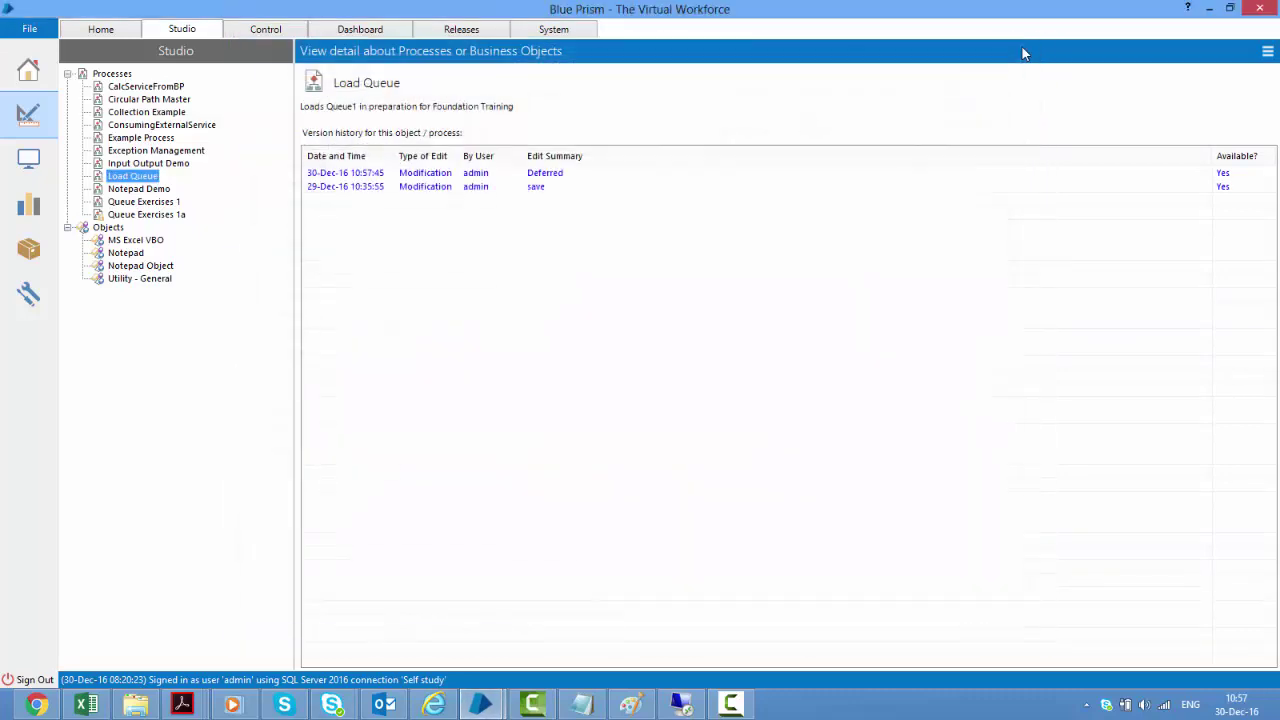
# Display the Queue1 contents in the Control room, and reset and repeatedly run Queue Exercises 1a against the deferred items
pyautogui.click(28, 158)
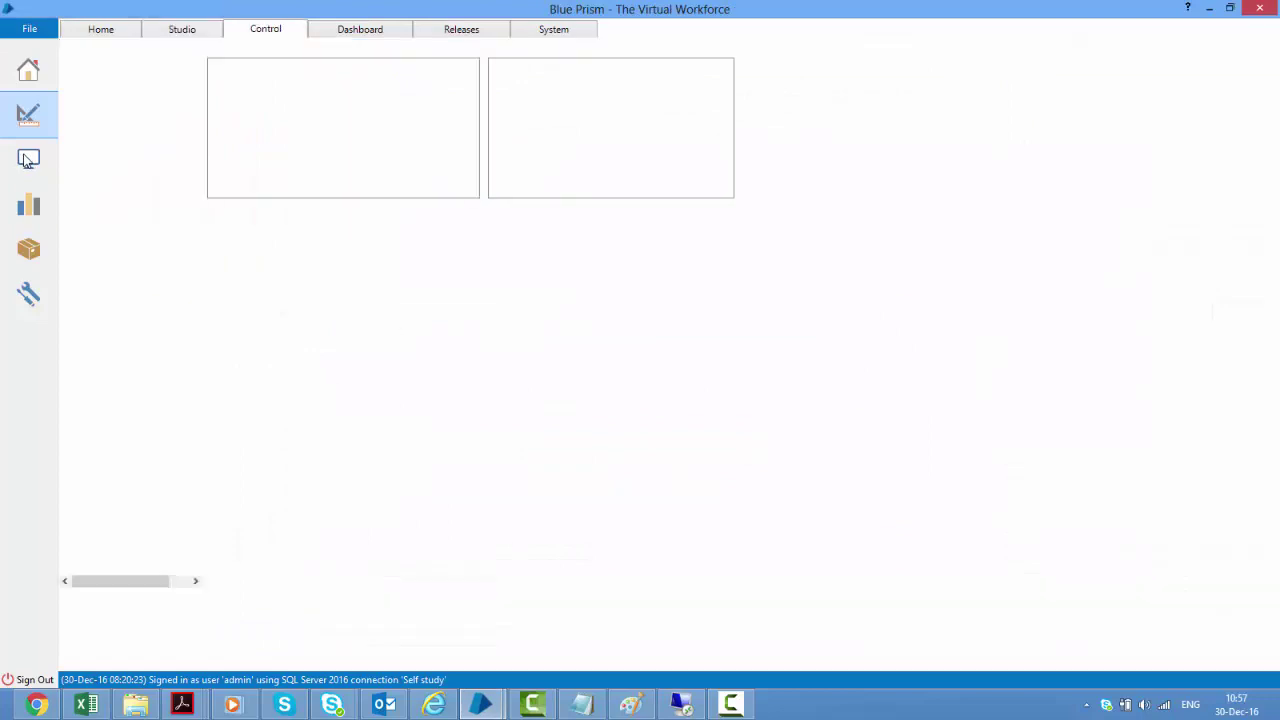
pyautogui.click(122, 111)
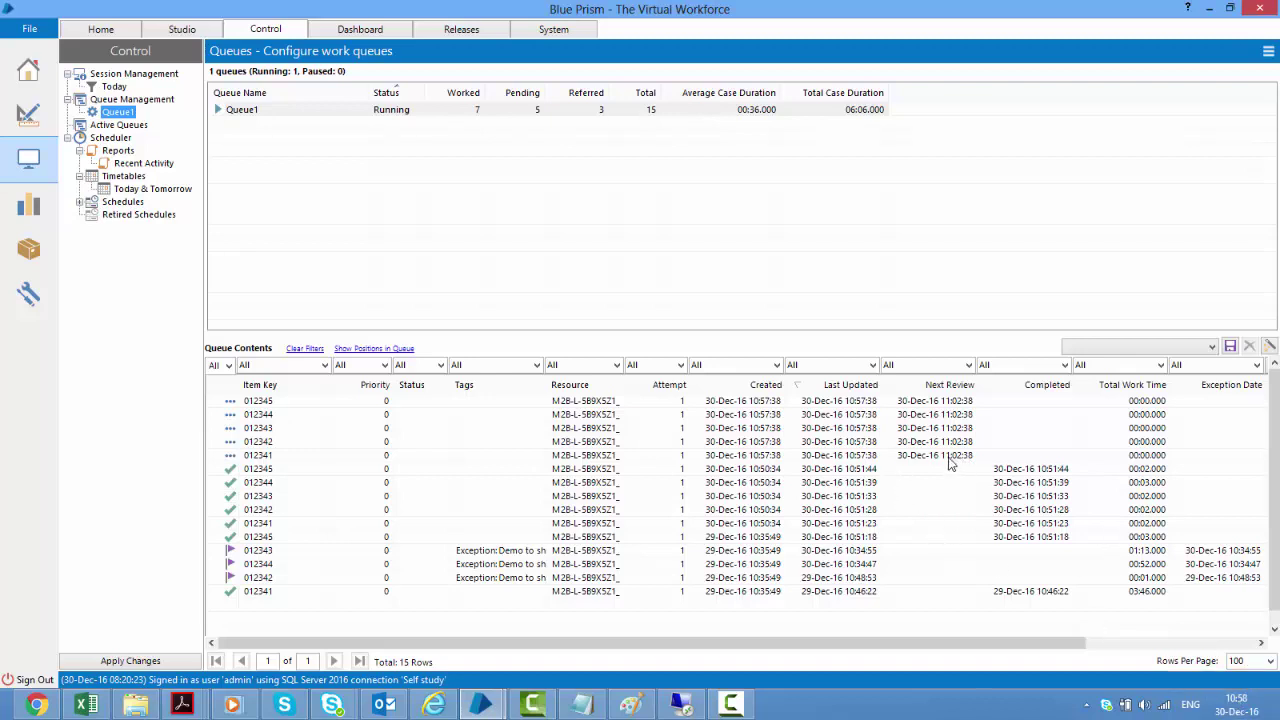
pyautogui.moveTo(483, 708)
pyautogui.click(571, 614)
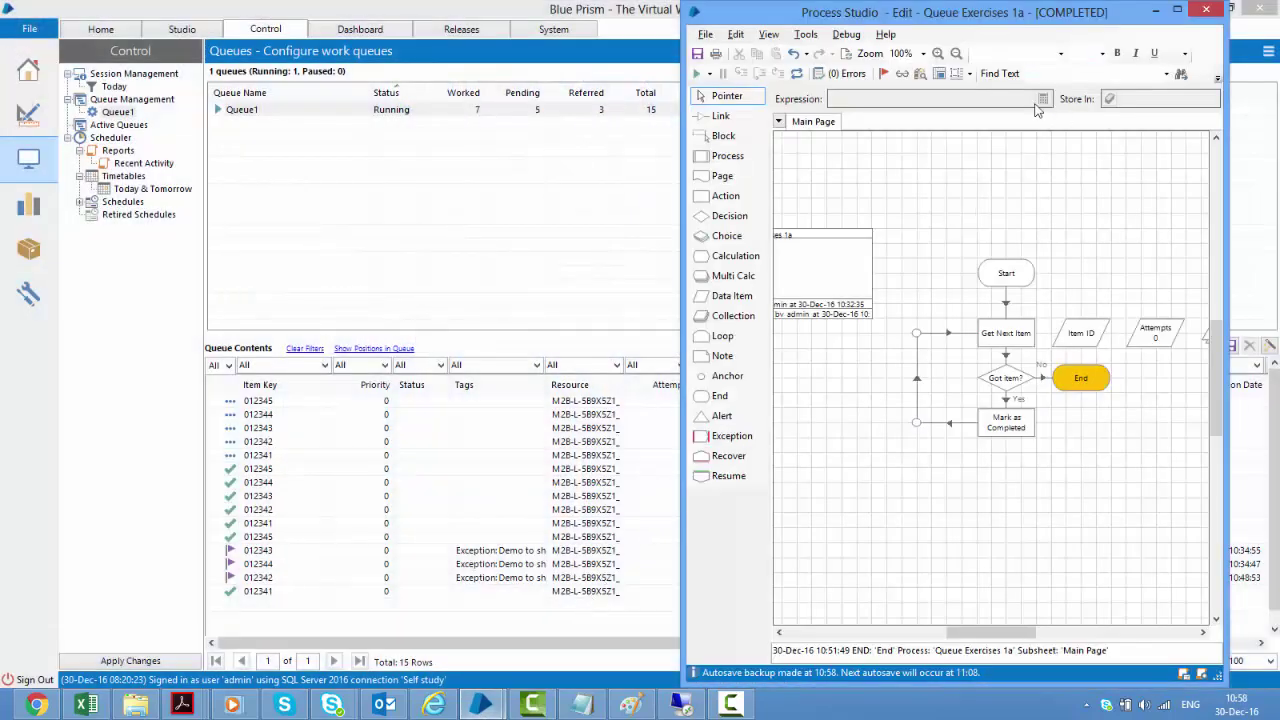
pyautogui.click(796, 75)
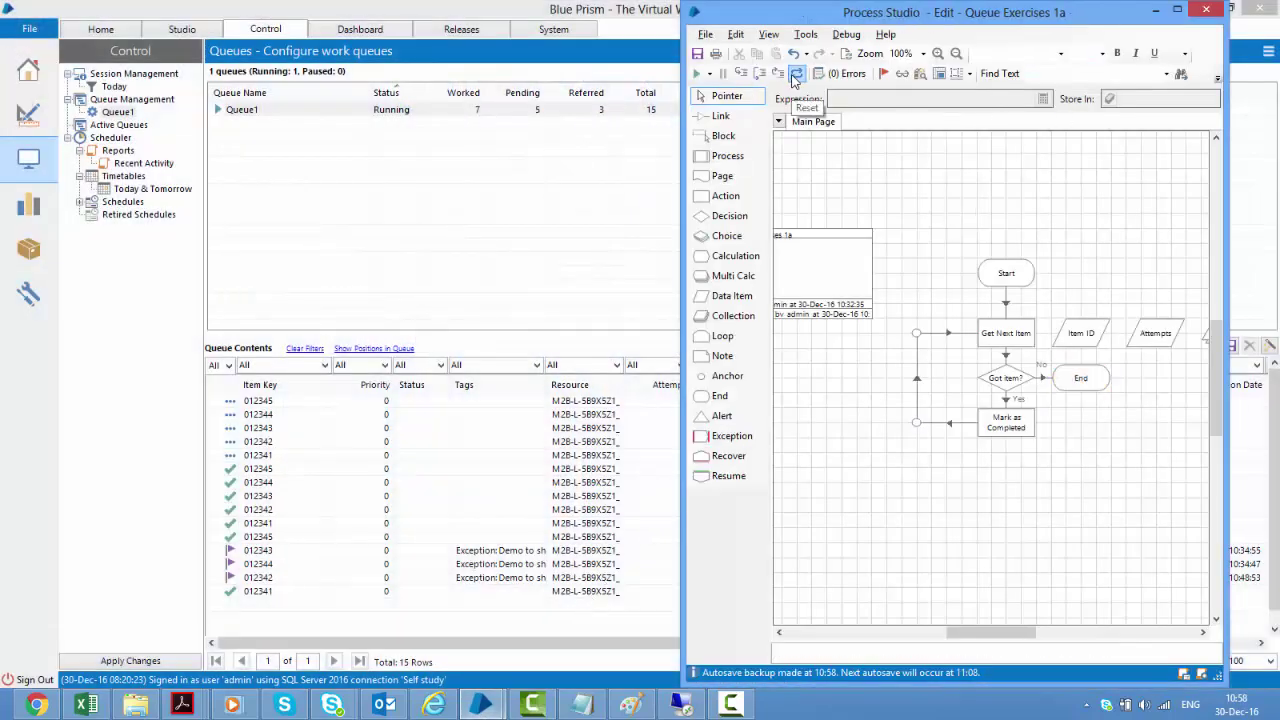
pyautogui.click(697, 75)
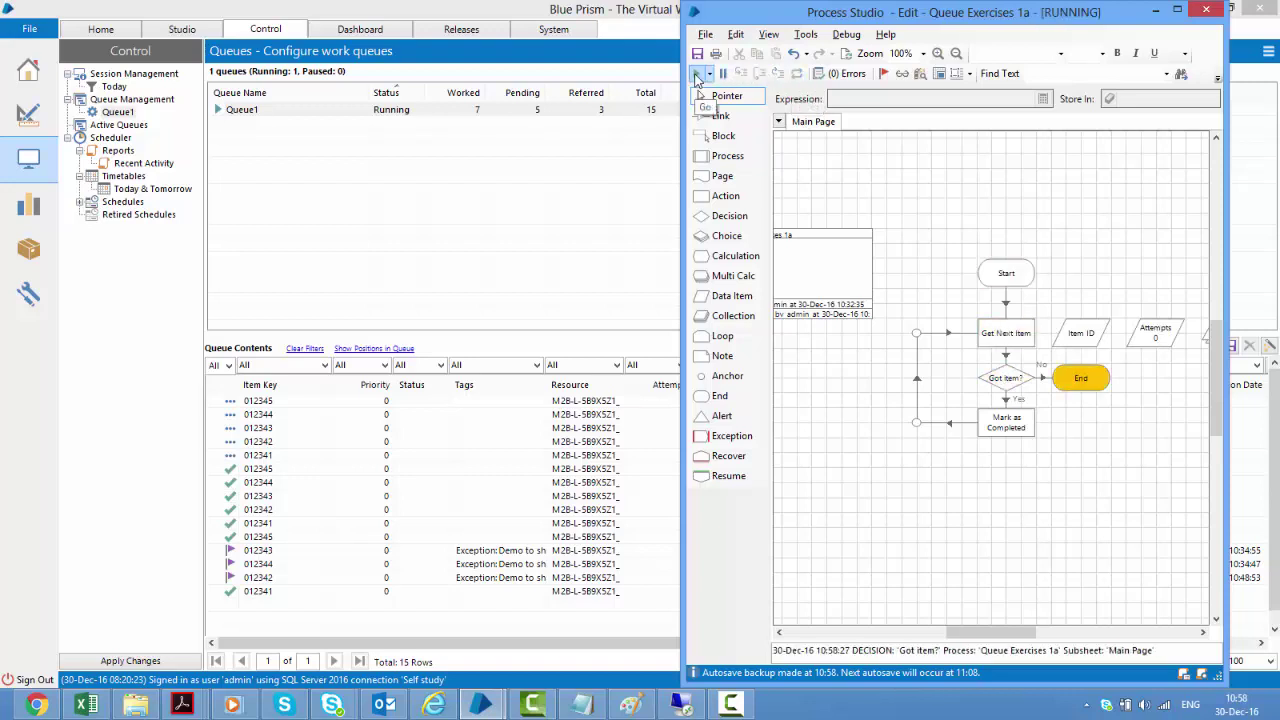
pyautogui.click(697, 77)
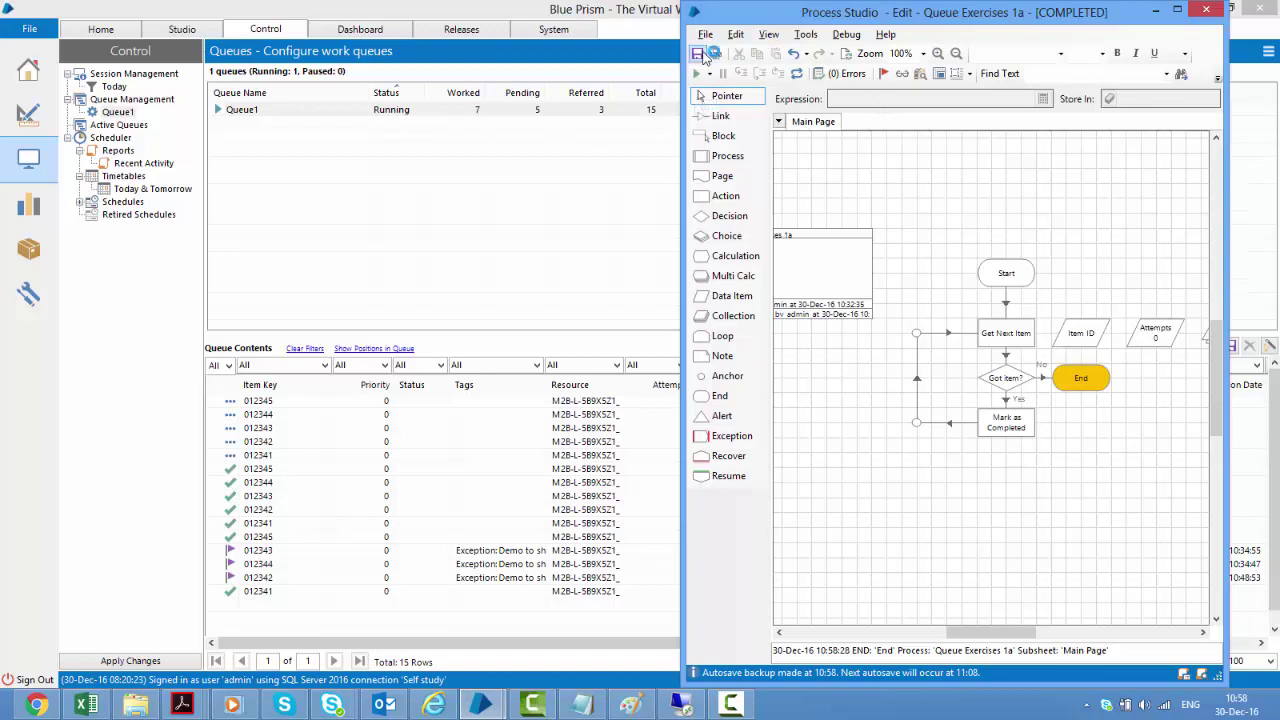
pyautogui.click(699, 77)
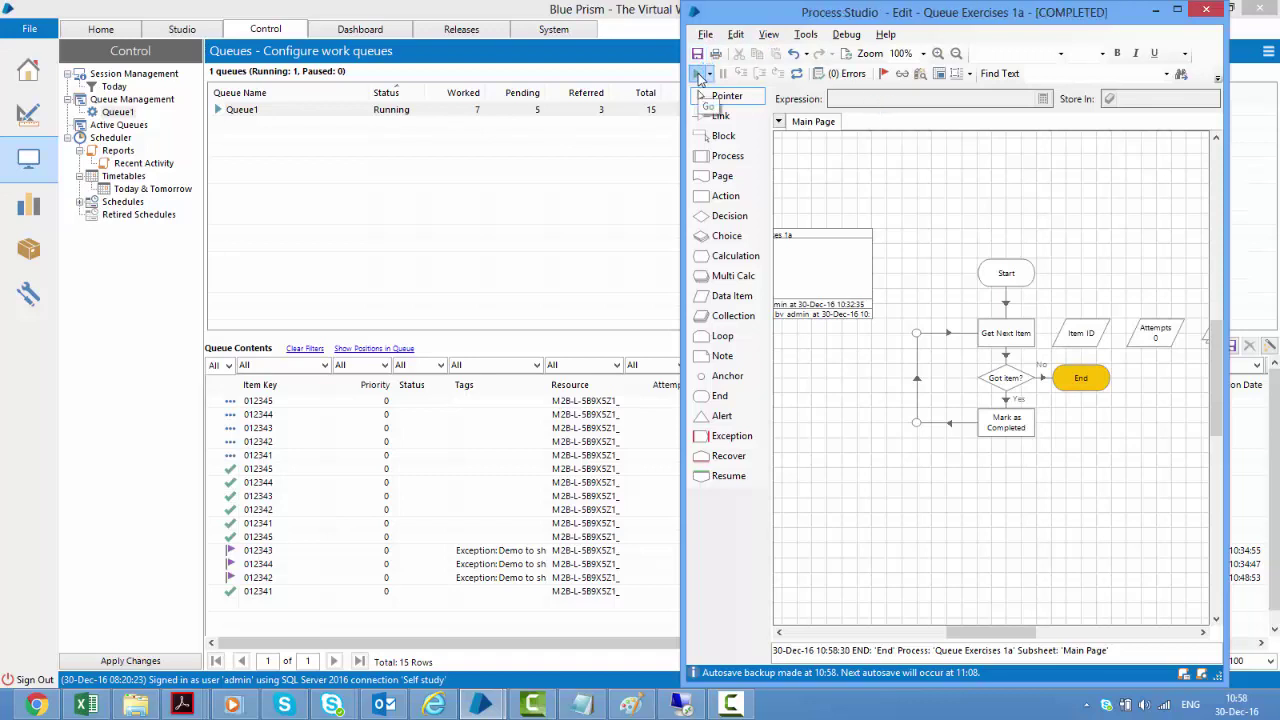
pyautogui.click(790, 78)
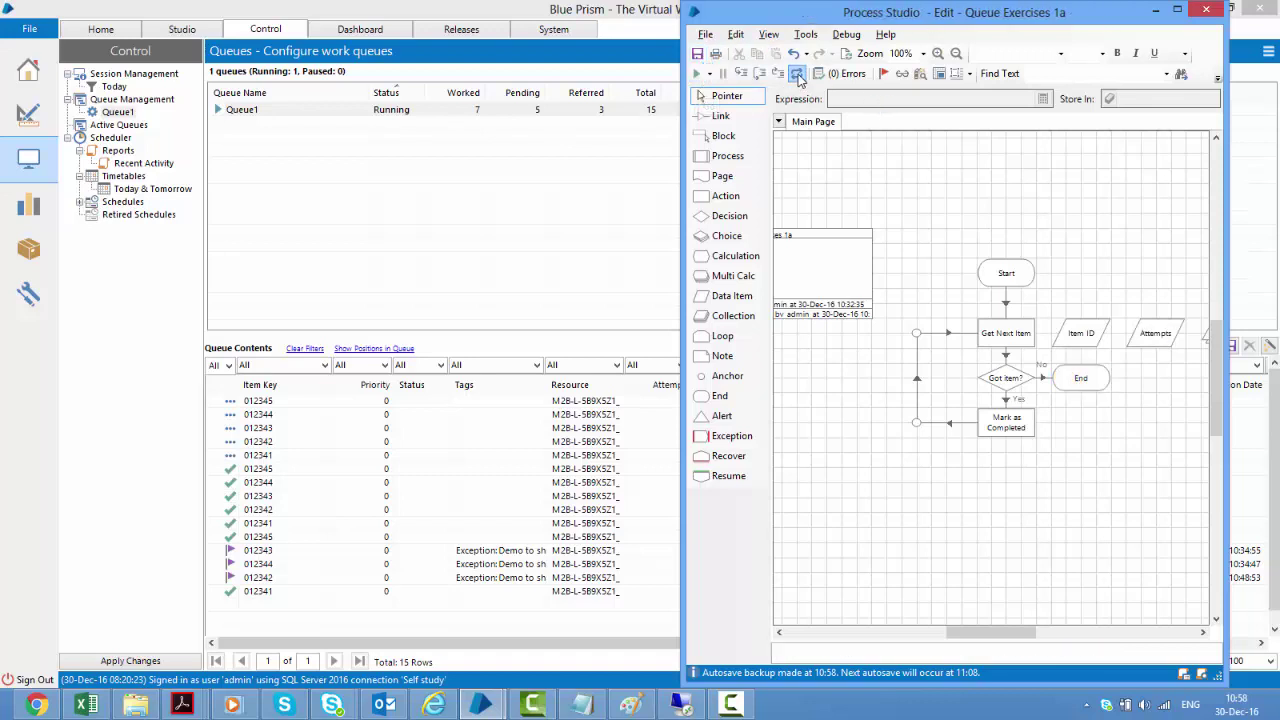
pyautogui.click(698, 77)
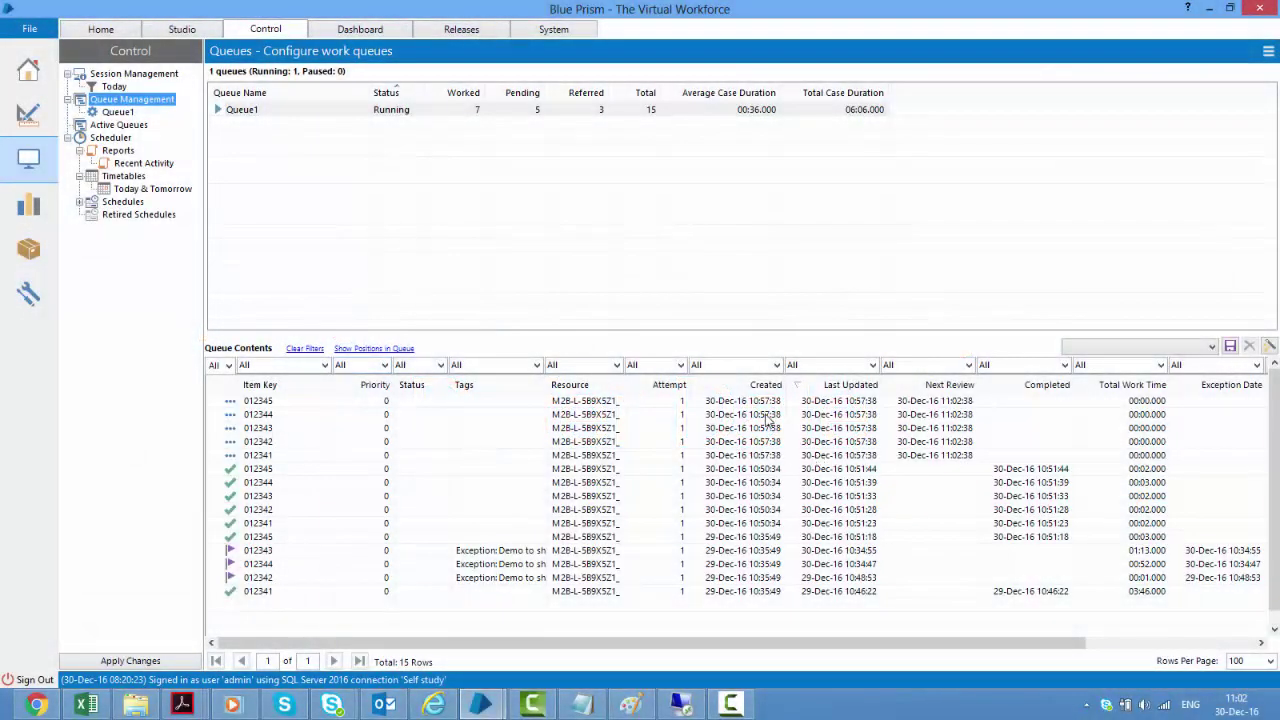
# Change the deferral date of the pending Queue1 item 012344 to December 30, 2016, 11:10:50
pyautogui.click(750, 417)
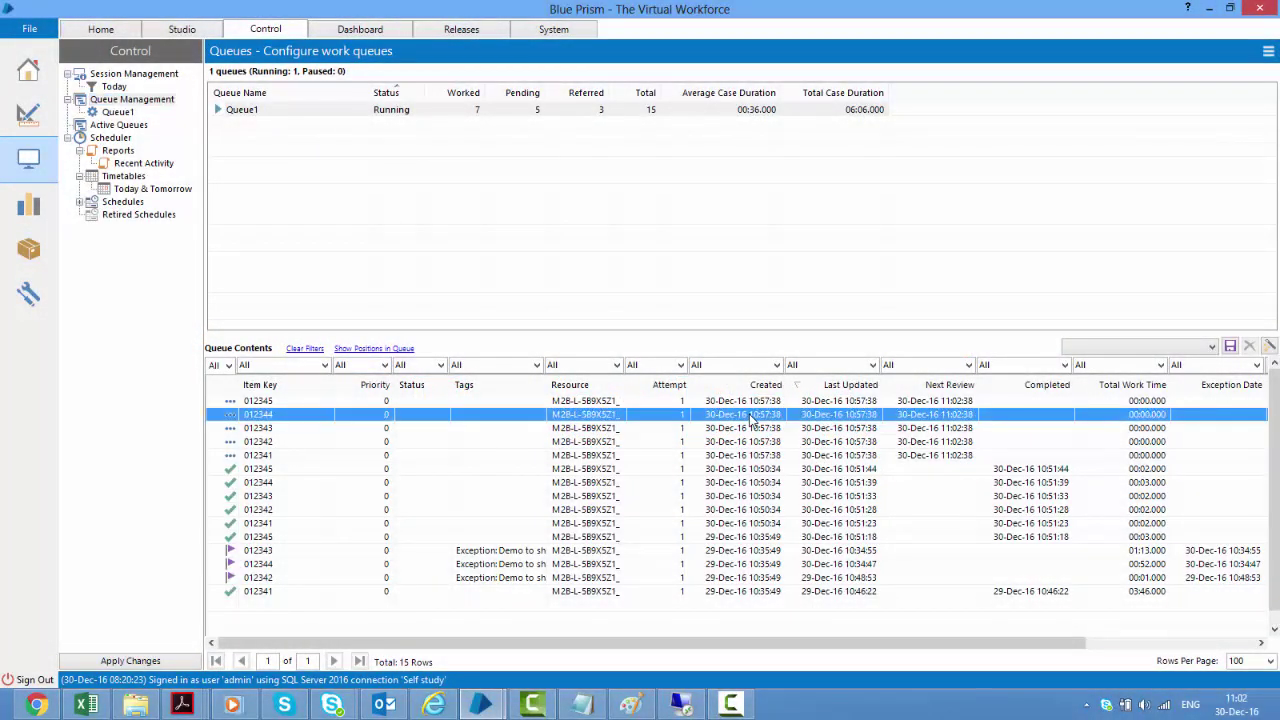
pyautogui.rightClick(415, 419)
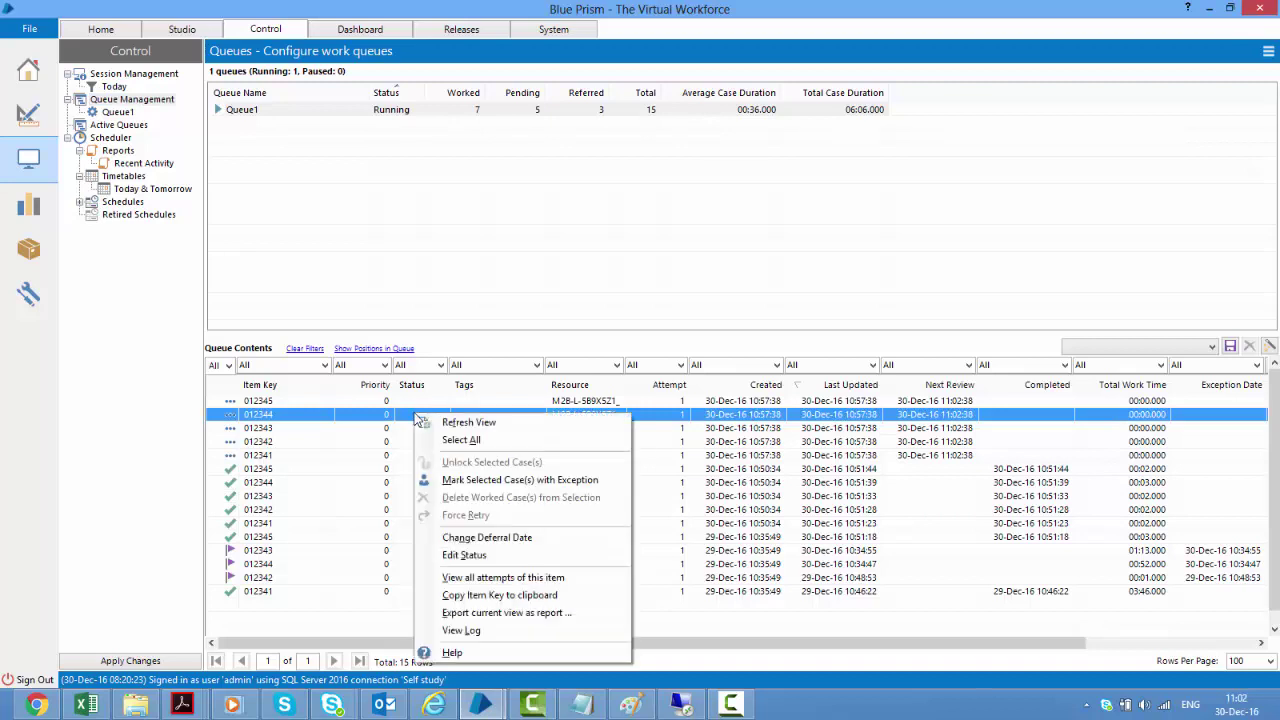
pyautogui.click(531, 541)
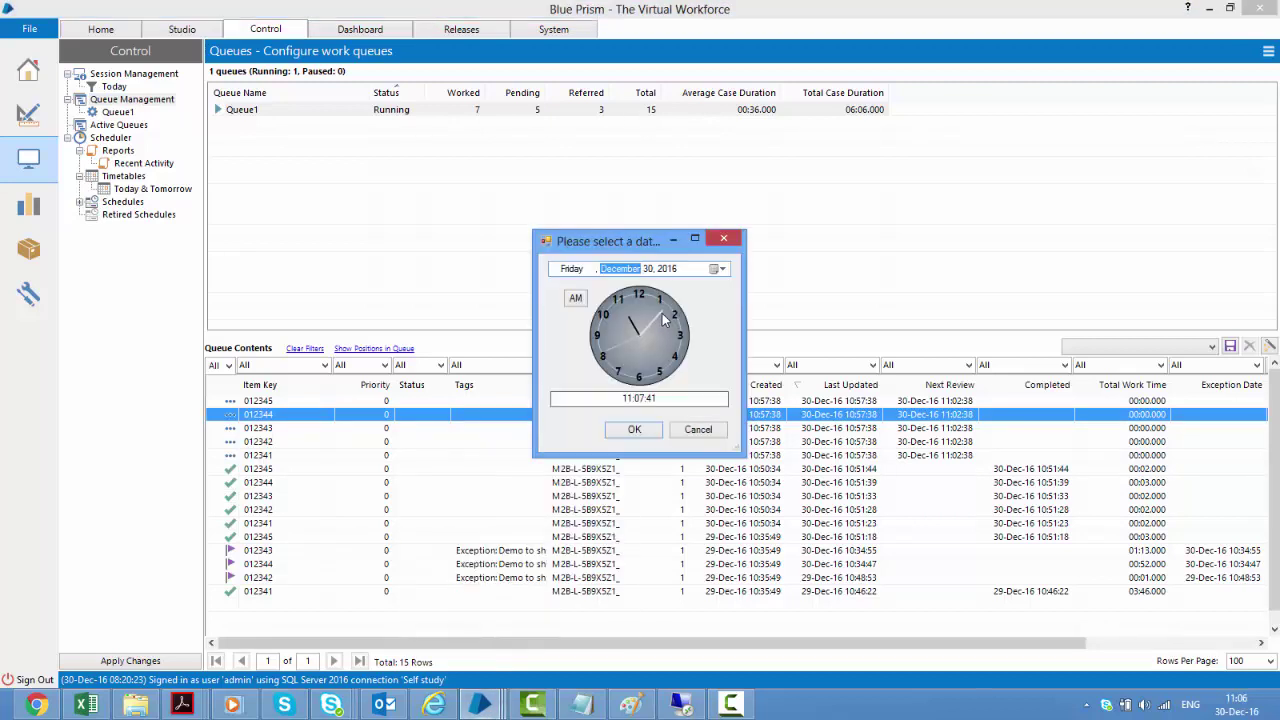
pyautogui.moveTo(662, 318); pyautogui.dragTo(673, 326)
pyautogui.click(652, 398)
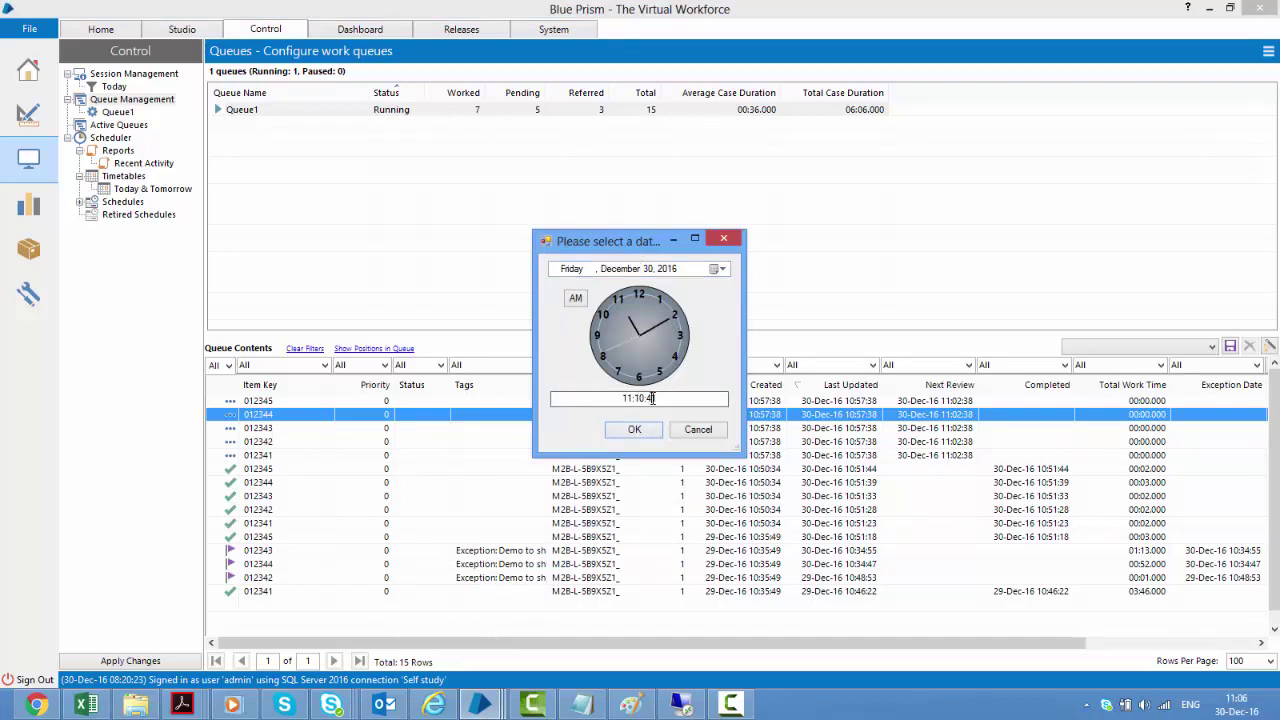
pyautogui.press('BackSpace')
pyautogui.press('BackSpace')
pyautogui.write('00')
pyautogui.click(638, 431)
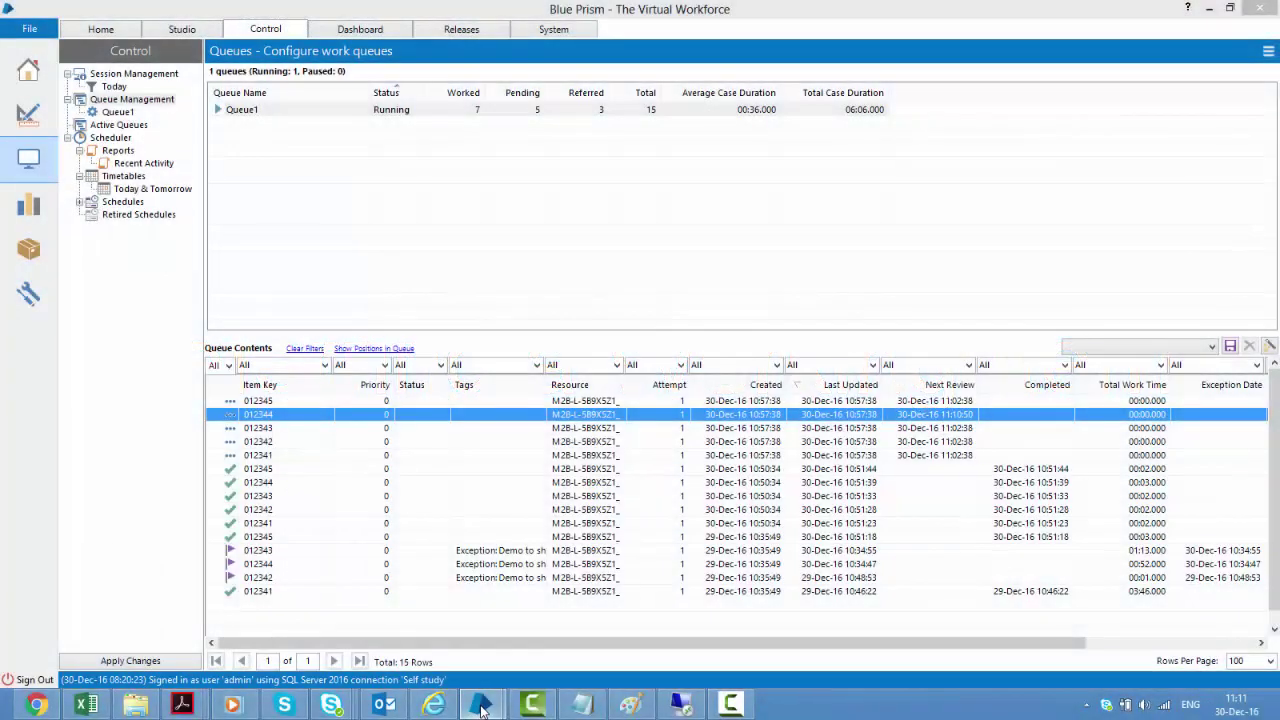
# In Queue Exercises 1a, rename the Mark as Completed stage to Mark as Deferred and set its action to Defer
pyautogui.moveTo(481, 708)
pyautogui.click(560, 612)
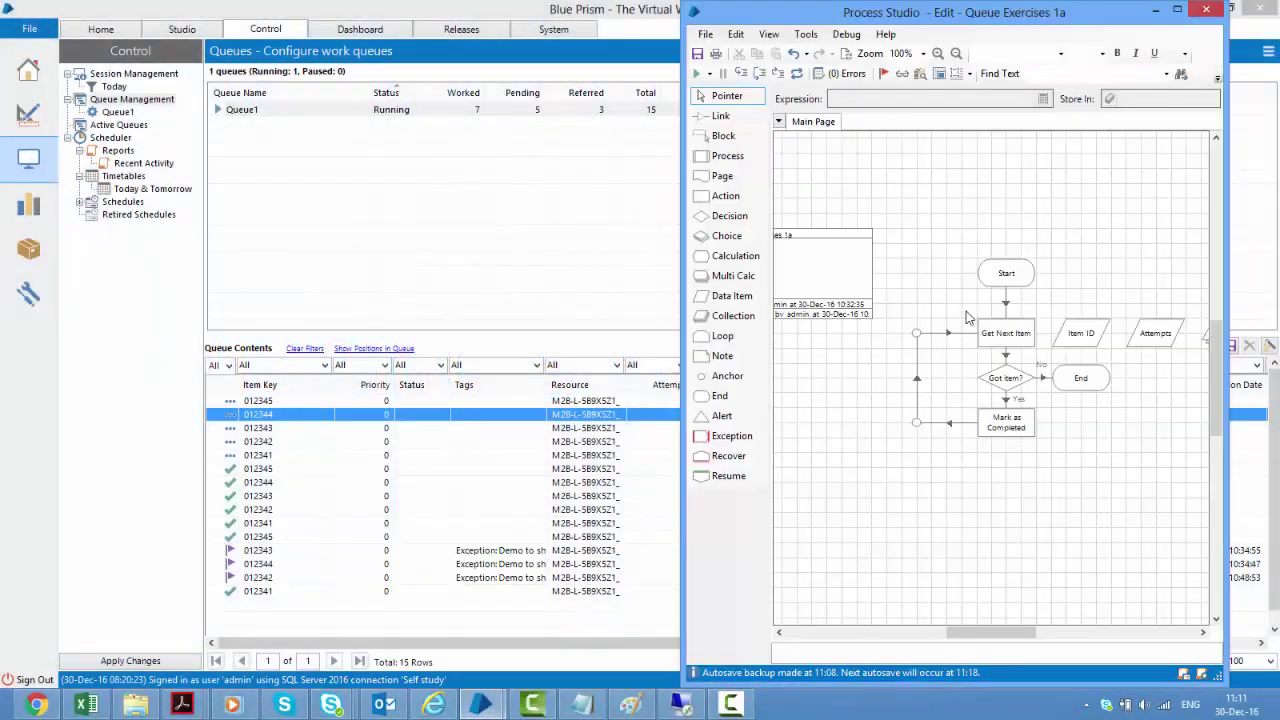
pyautogui.click(1020, 436)
pyautogui.doubleClick(1020, 436)
pyautogui.hotkey('ctrl', 'shift', 'Left')
pyautogui.write('Deferred')
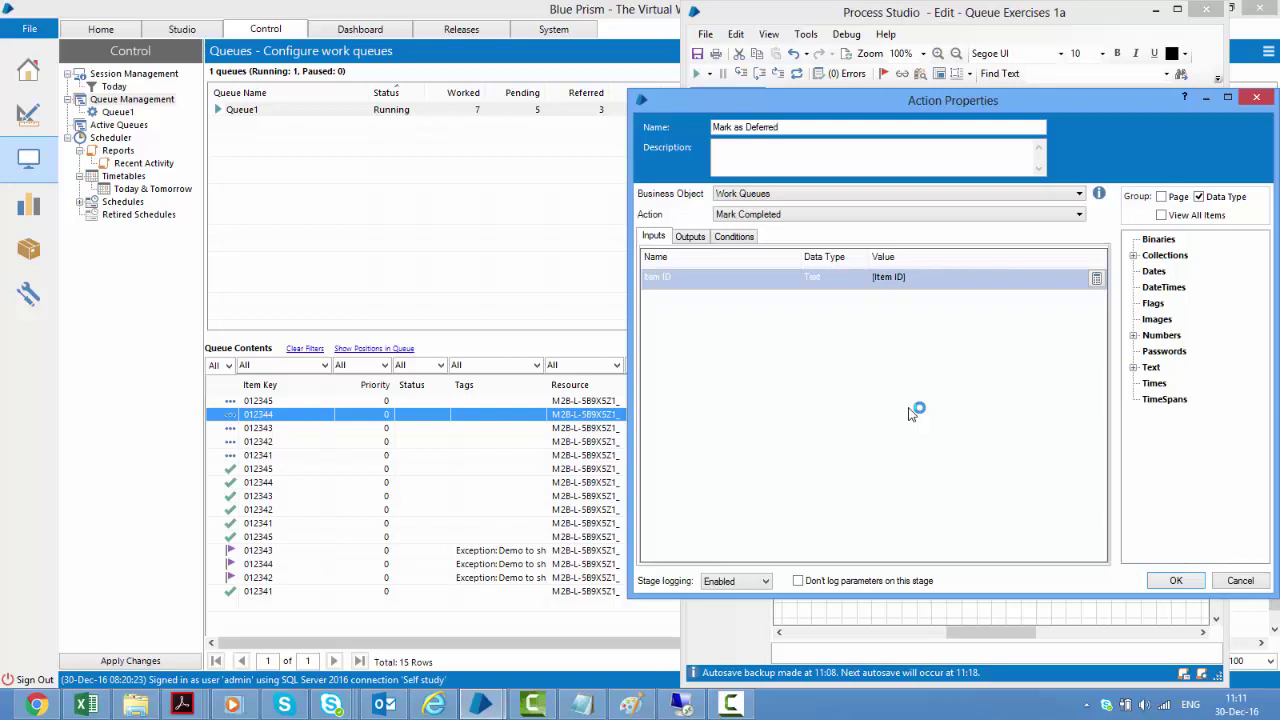
pyautogui.click(766, 216)
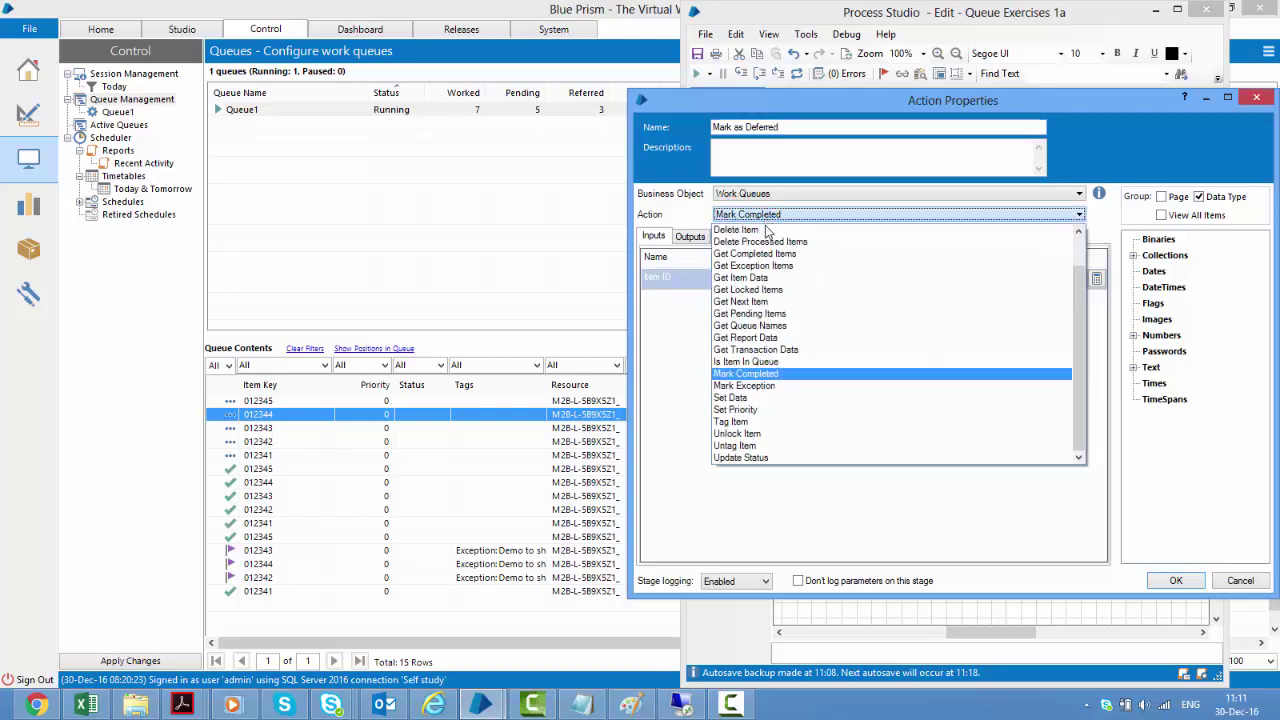
pyautogui.scroll(1, 1080, 248)
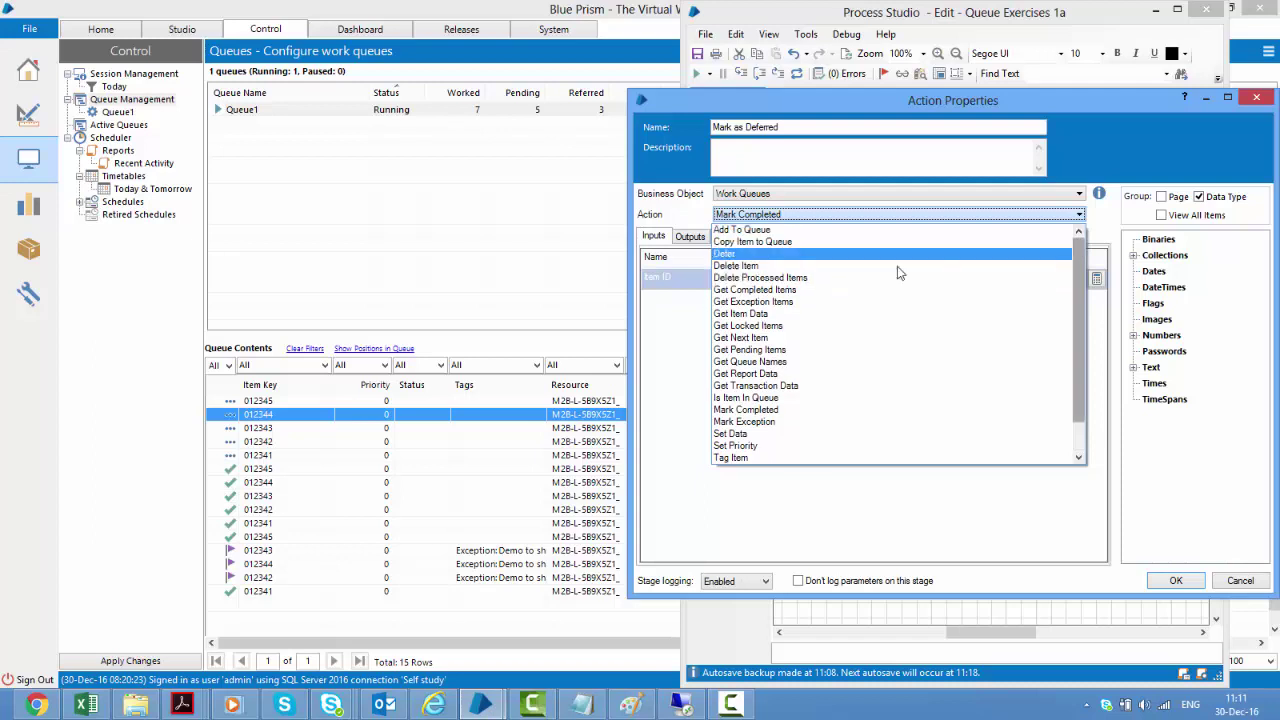
pyautogui.click(866, 256)
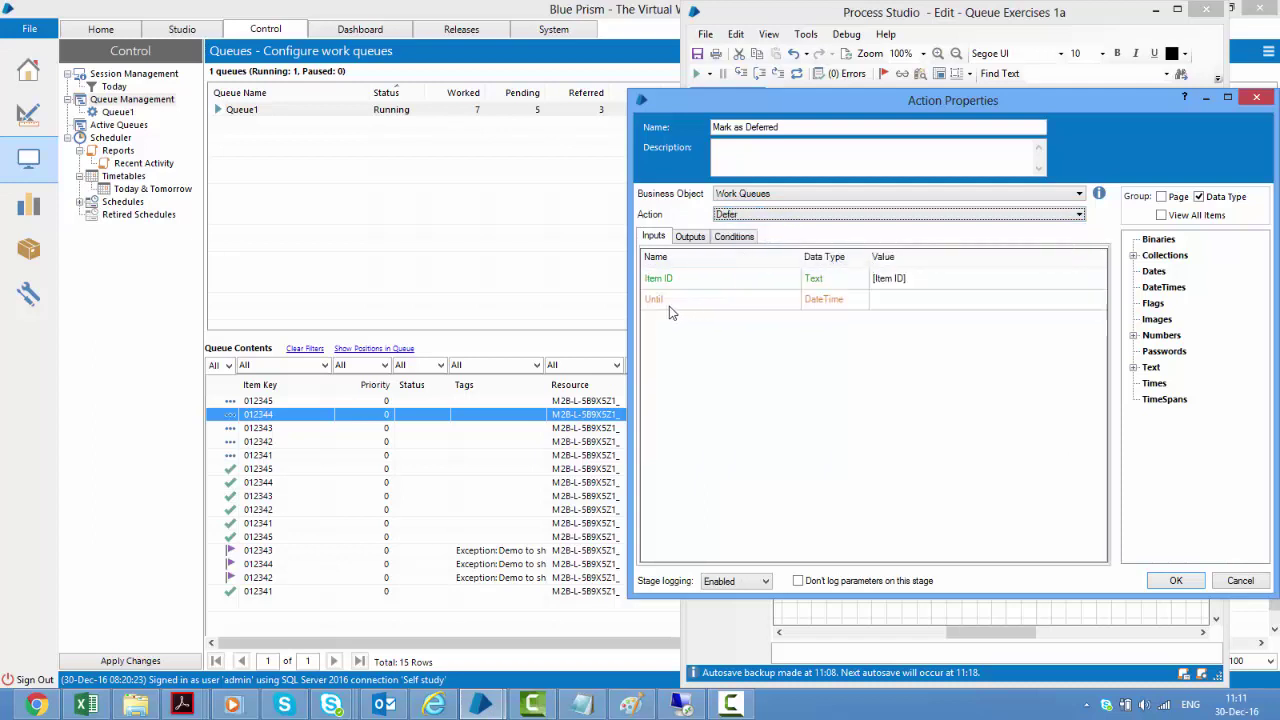
# Begin the stage's Until expression with Now() + and choose the MakeTimeSpan date function in the enlarged Expression Chooser
pyautogui.click(883, 304)
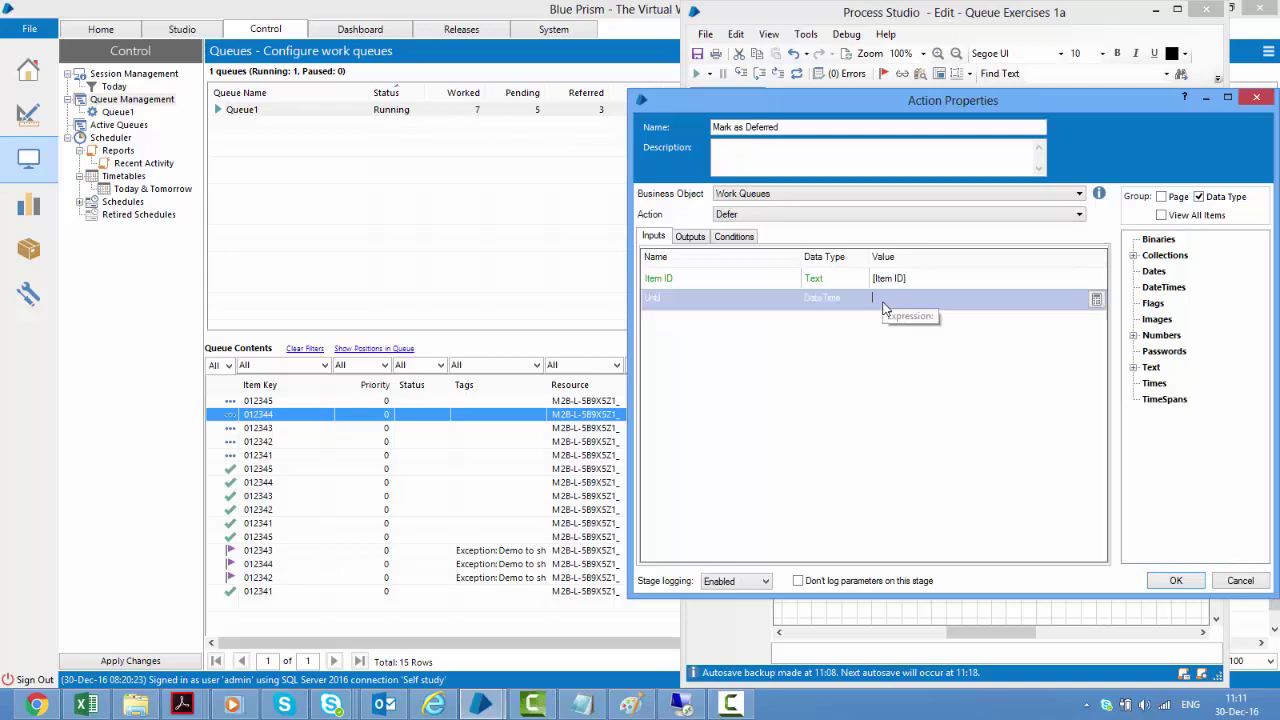
pyautogui.click(1096, 299)
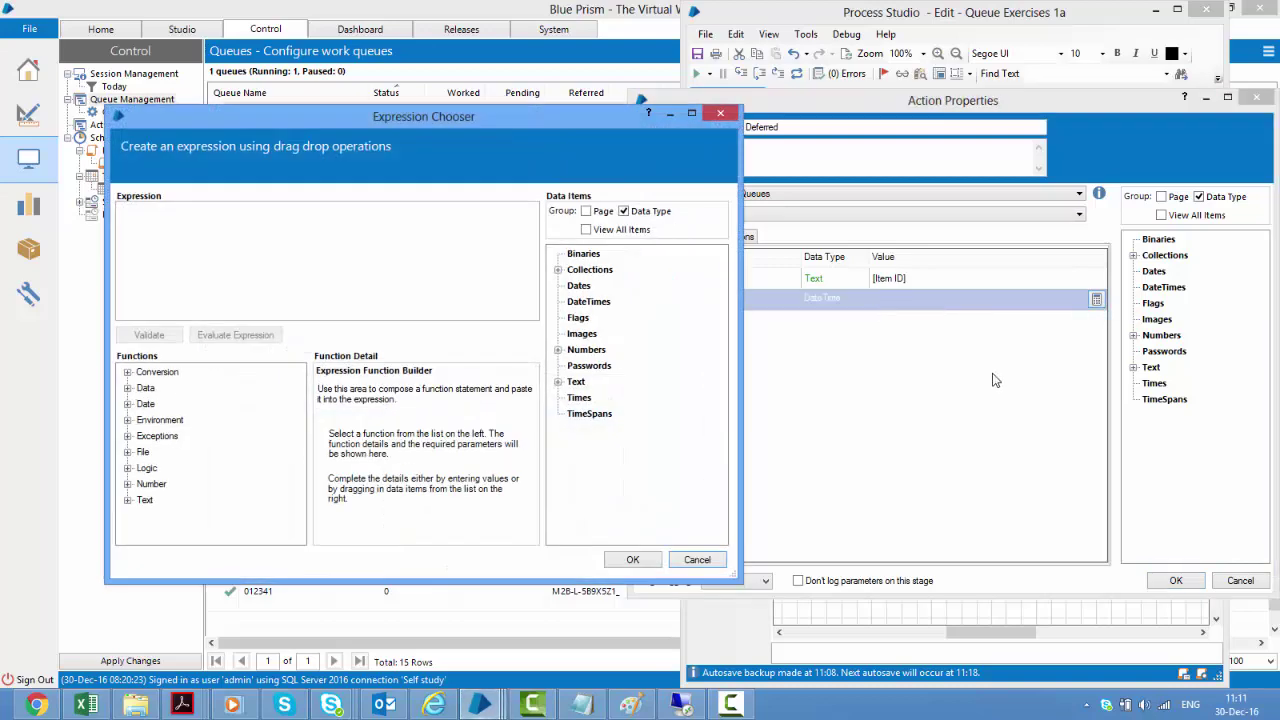
pyautogui.click(389, 267)
pyautogui.write('Now() +')
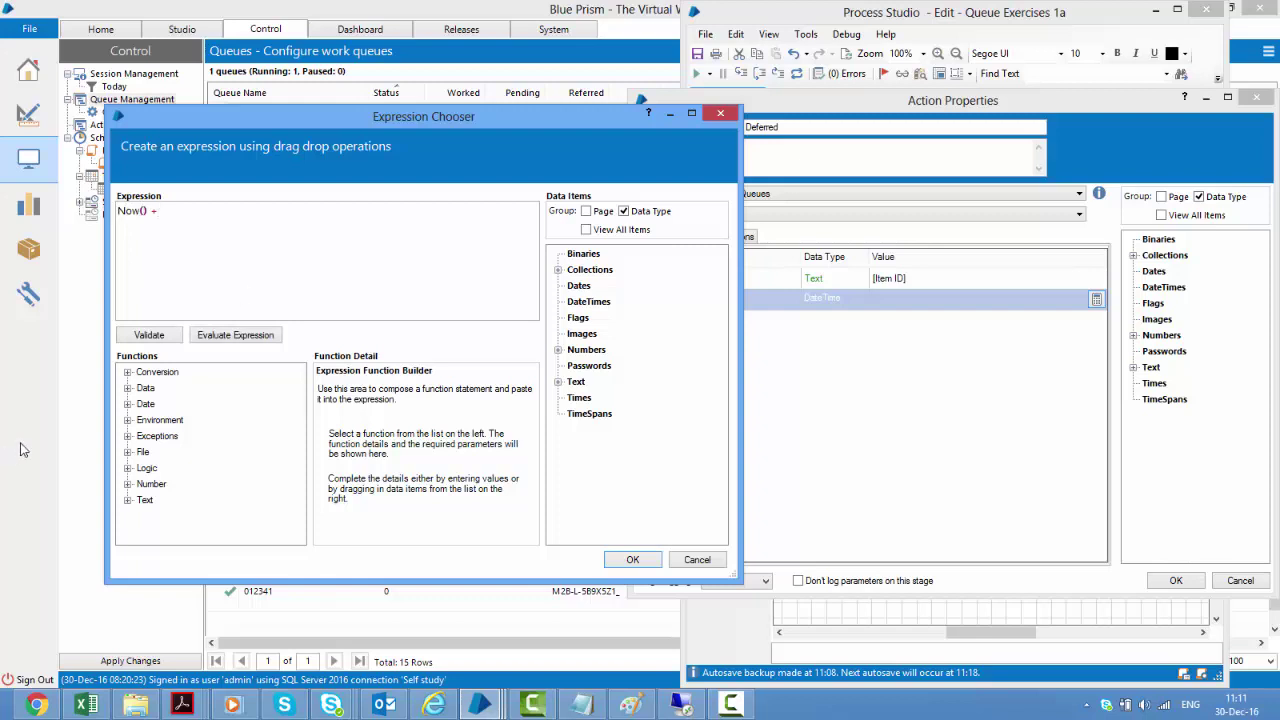
pyautogui.click(127, 403)
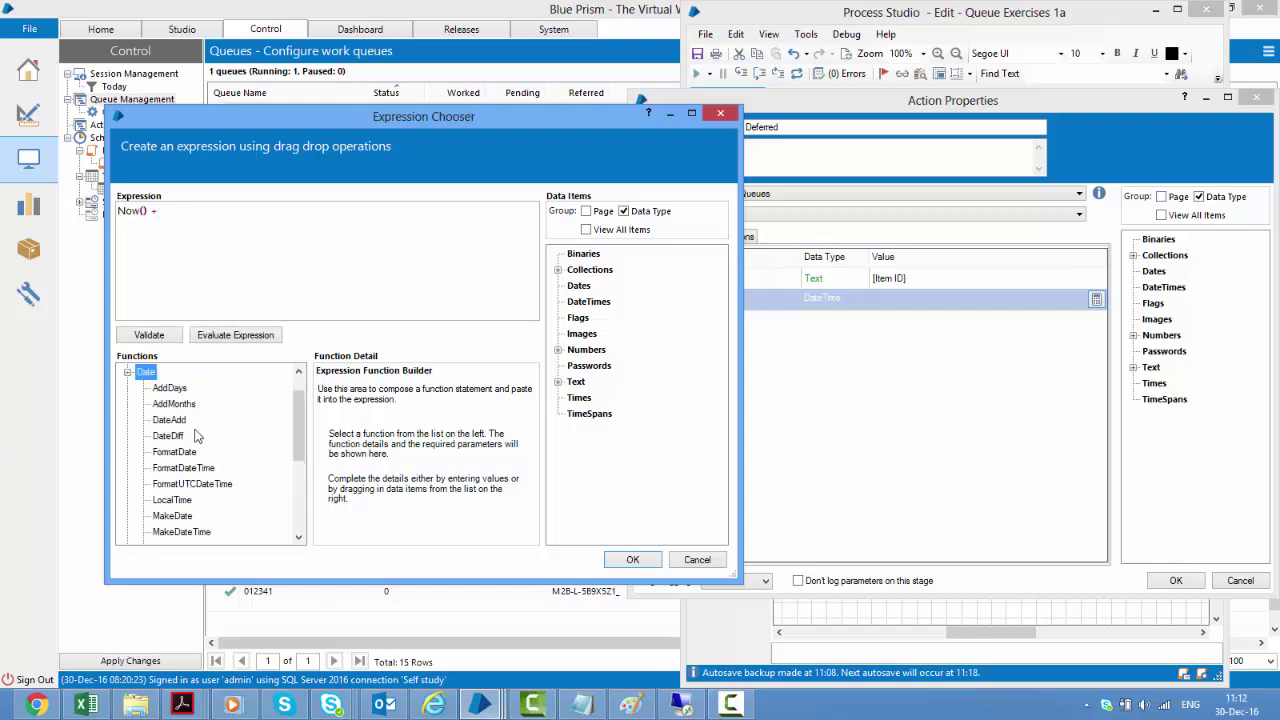
pyautogui.moveTo(297, 421); pyautogui.dragTo(304, 455)
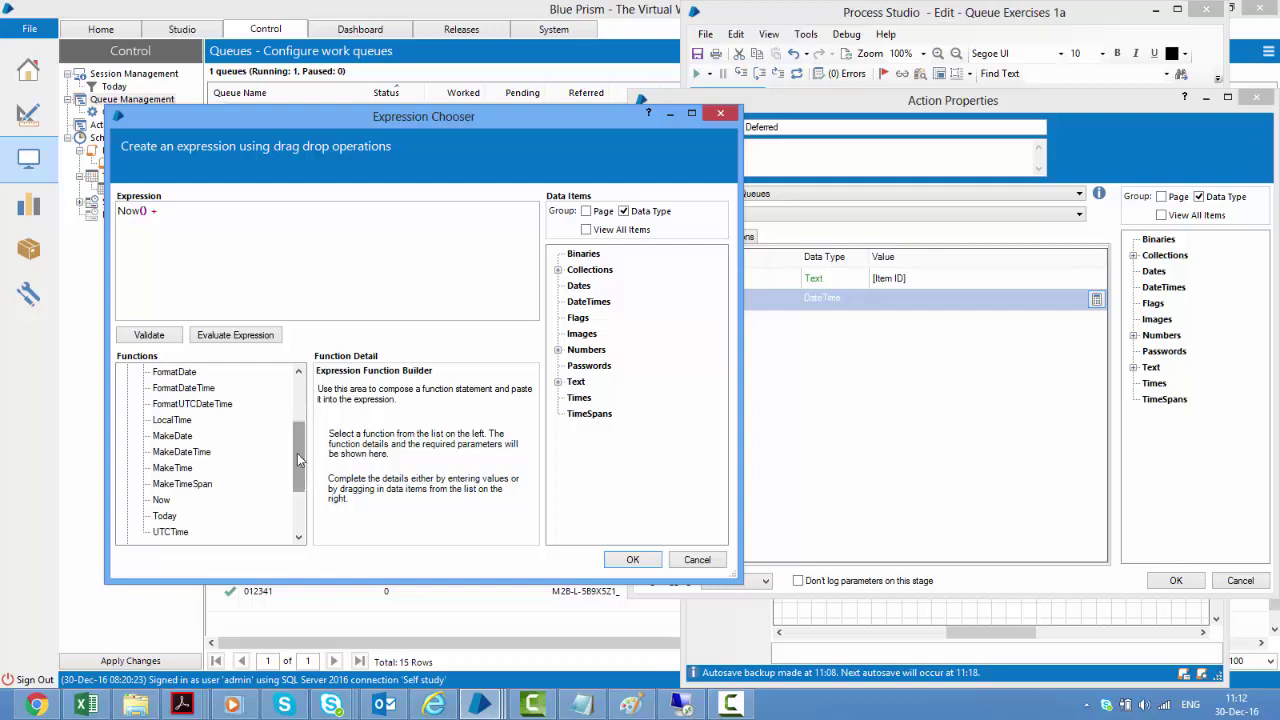
pyautogui.click(190, 484)
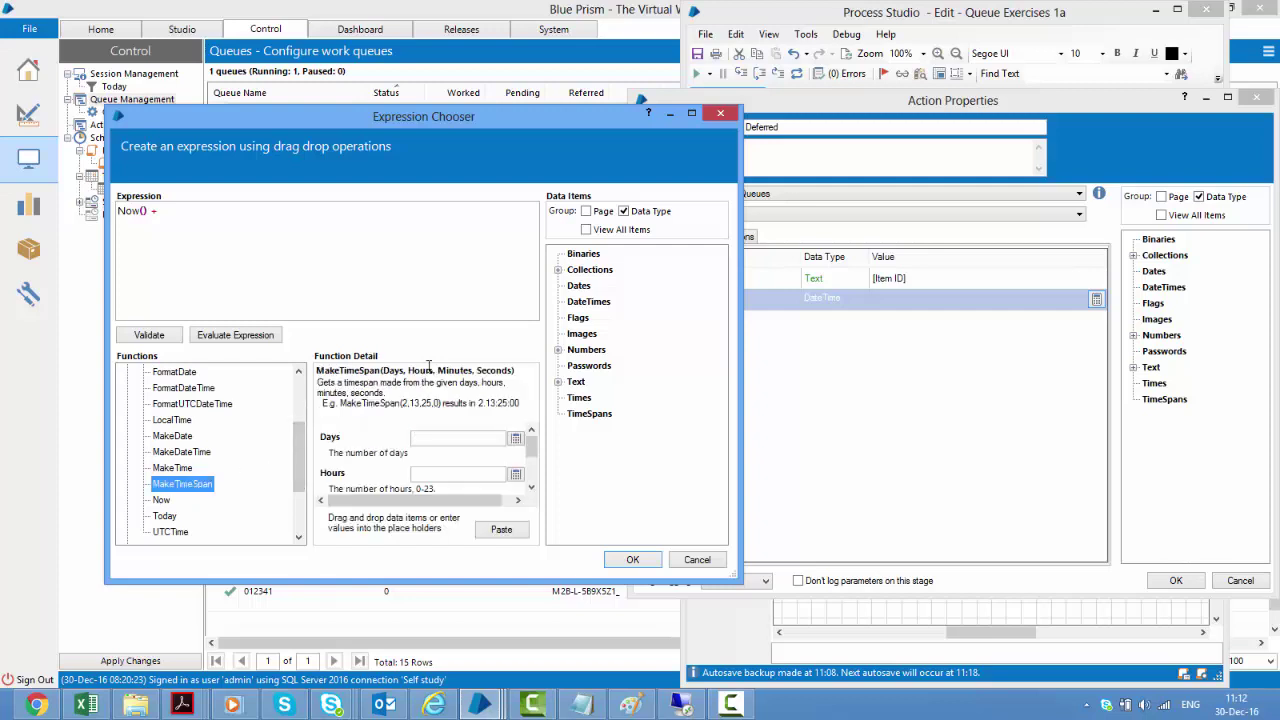
pyautogui.click(691, 113)
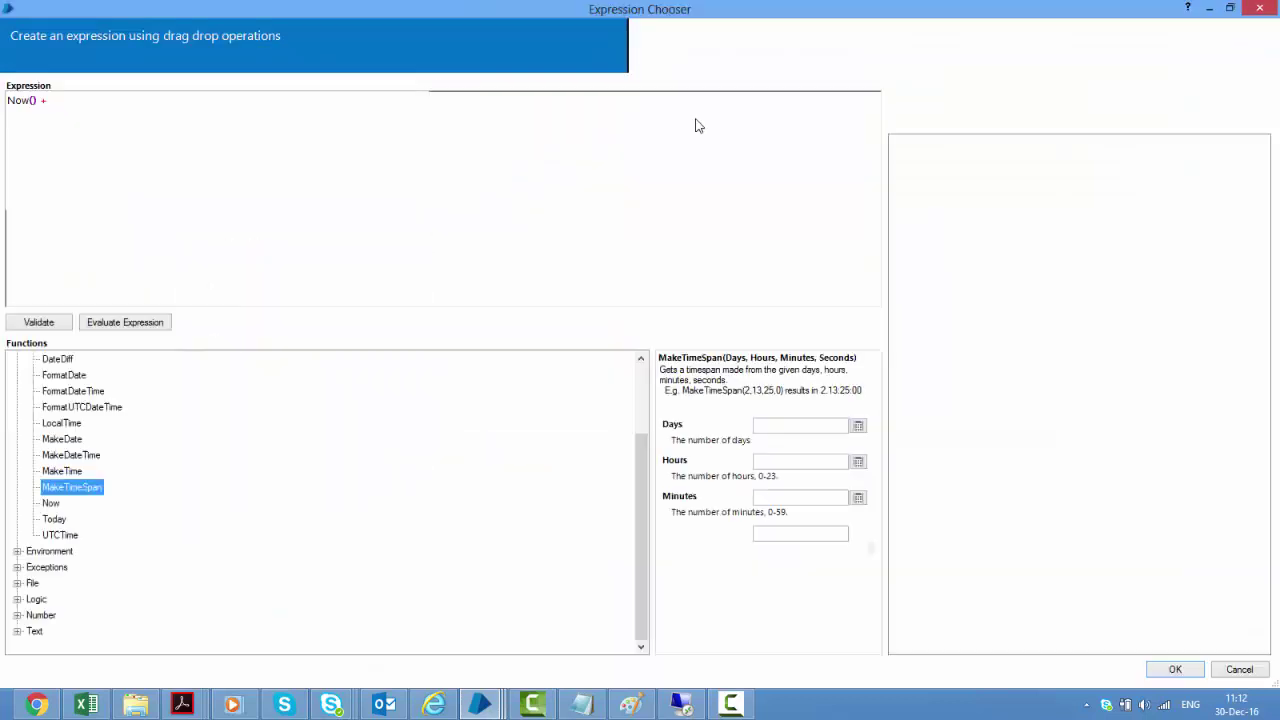
# Fill in the MakeTimeSpan parameters with 0 days, 0 hours, 5 minutes and 0 seconds
pyautogui.click(806, 430)
pyautogui.write('0')
pyautogui.click(806, 461)
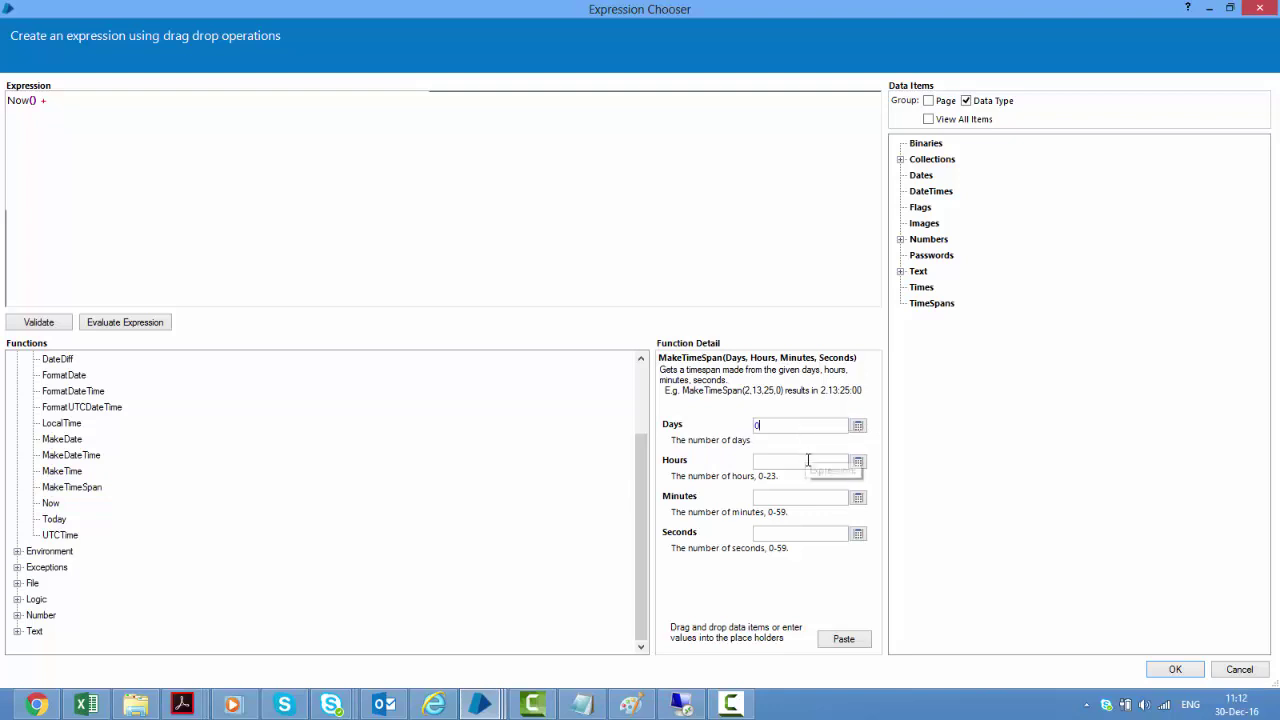
pyautogui.write('0')
pyautogui.click(800, 496)
pyautogui.write('0')
pyautogui.press('BackSpace')
pyautogui.write('5')
pyautogui.click(791, 532)
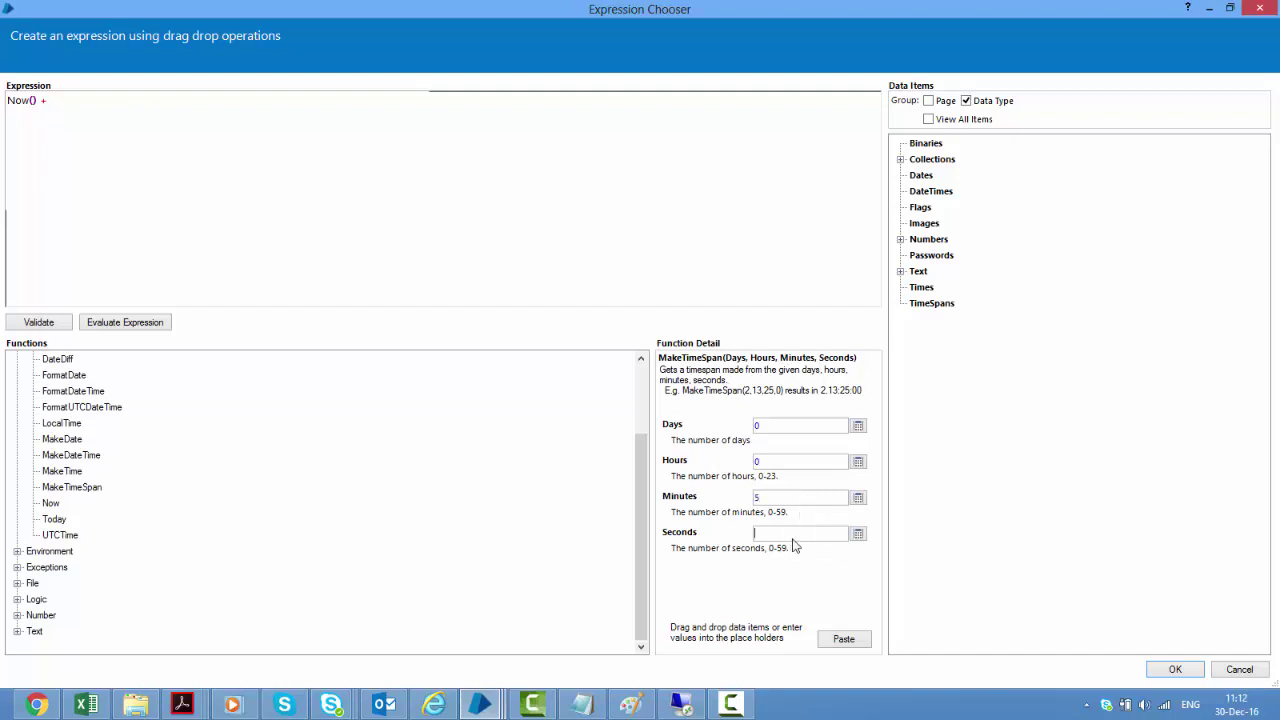
pyautogui.write('0')
# Change the time span to 1 hour and 0 minutes, add it to the Until expression and apply it to the Mark as Deferred stage
pyautogui.moveTo(768, 462); pyautogui.dragTo(726, 460)
pyautogui.write('1')
pyautogui.moveTo(795, 497); pyautogui.dragTo(737, 494)
pyautogui.write('0')
pyautogui.click(842, 639)
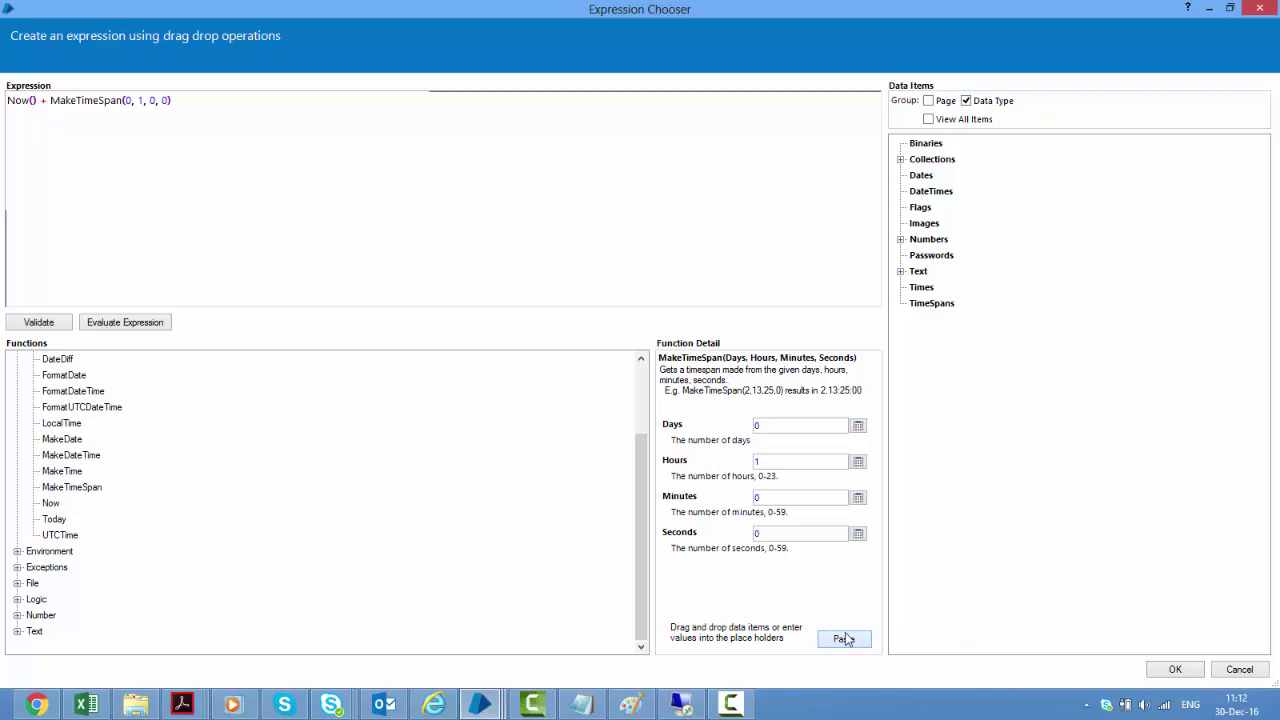
pyautogui.click(1176, 669)
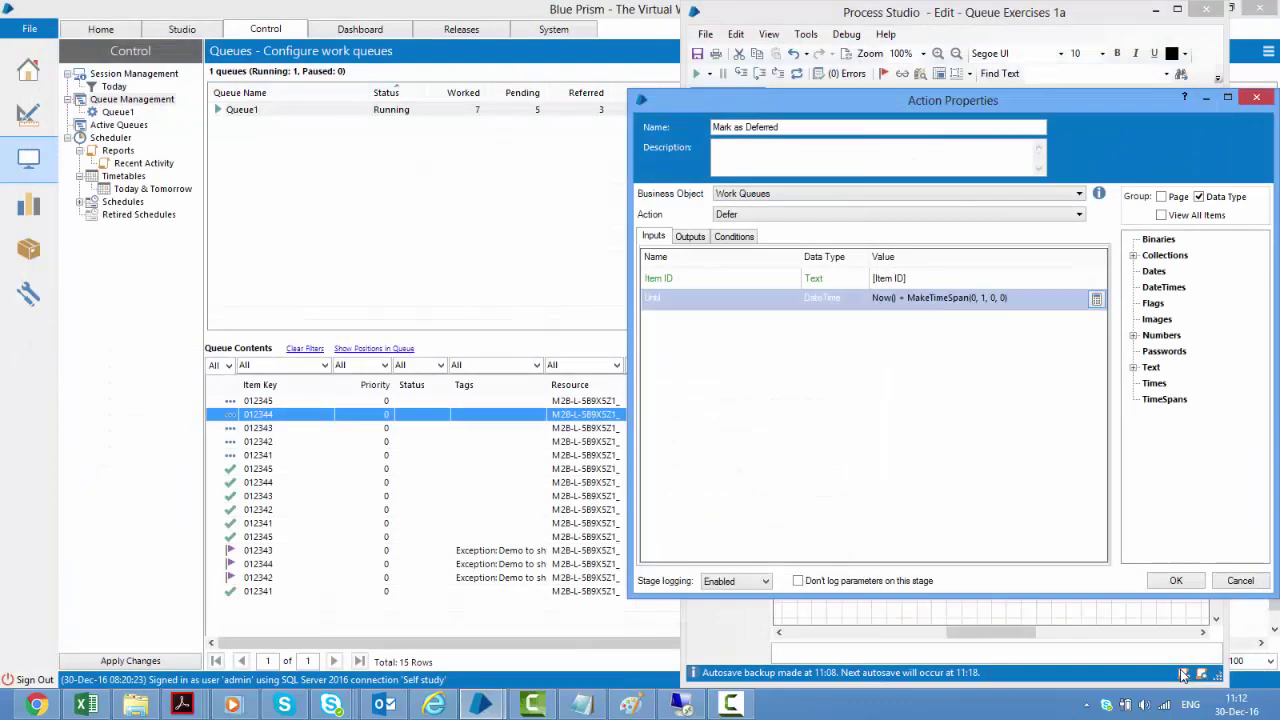
pyautogui.click(1176, 583)
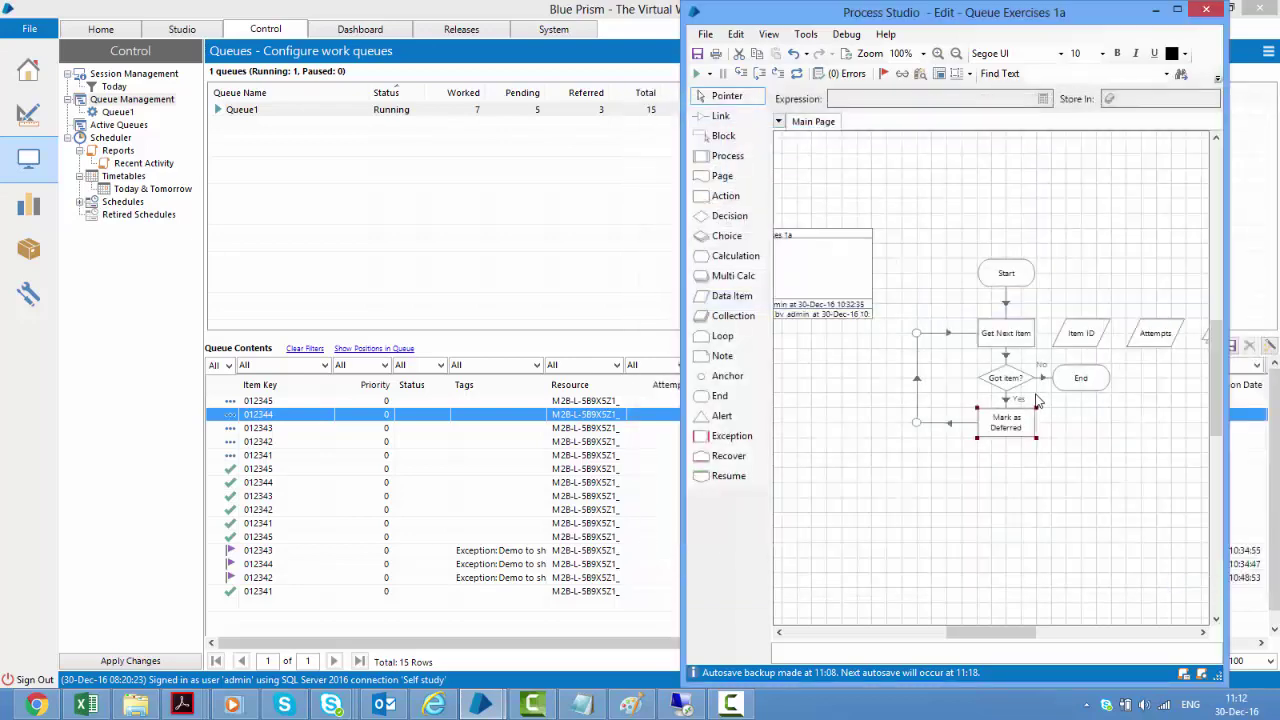
pyautogui.click(1097, 448)
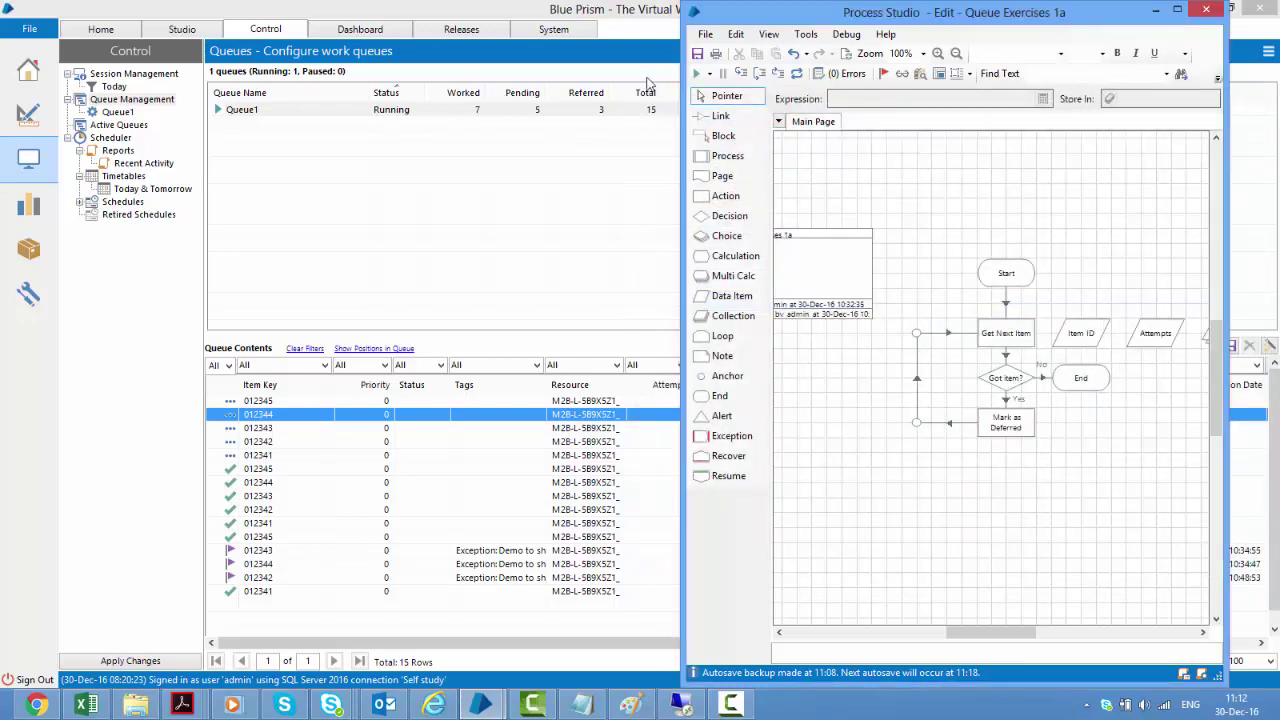
# Place the Control room beside Process Studio, reset and run Queue Exercises 1a, and pause it once one item has been deferred
pyautogui.click(552, 10)
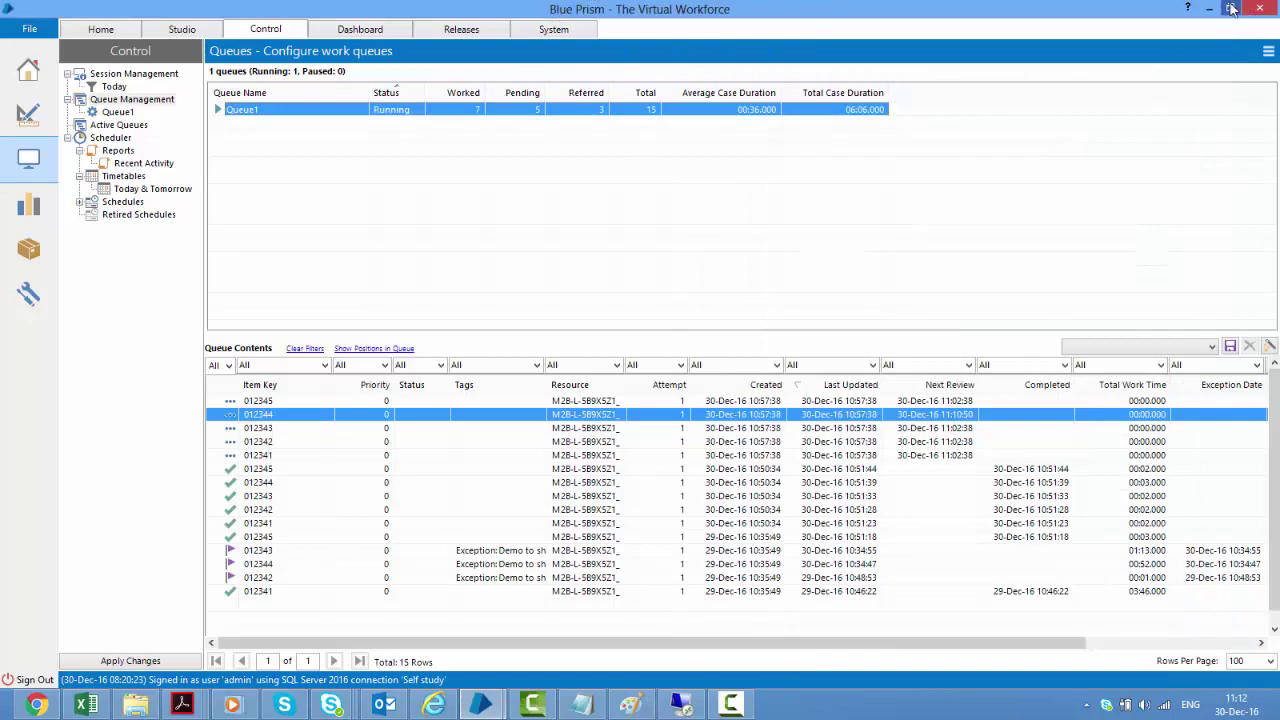
pyautogui.click(1232, 10)
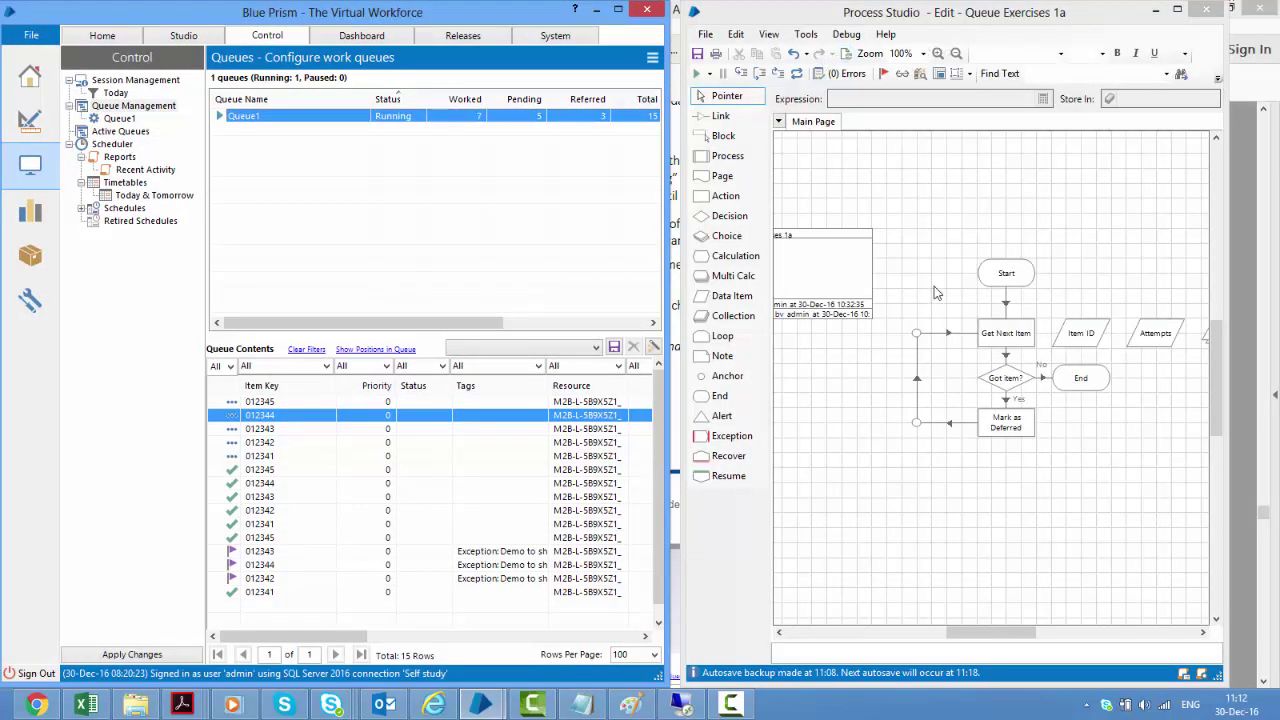
pyautogui.click(760, 80)
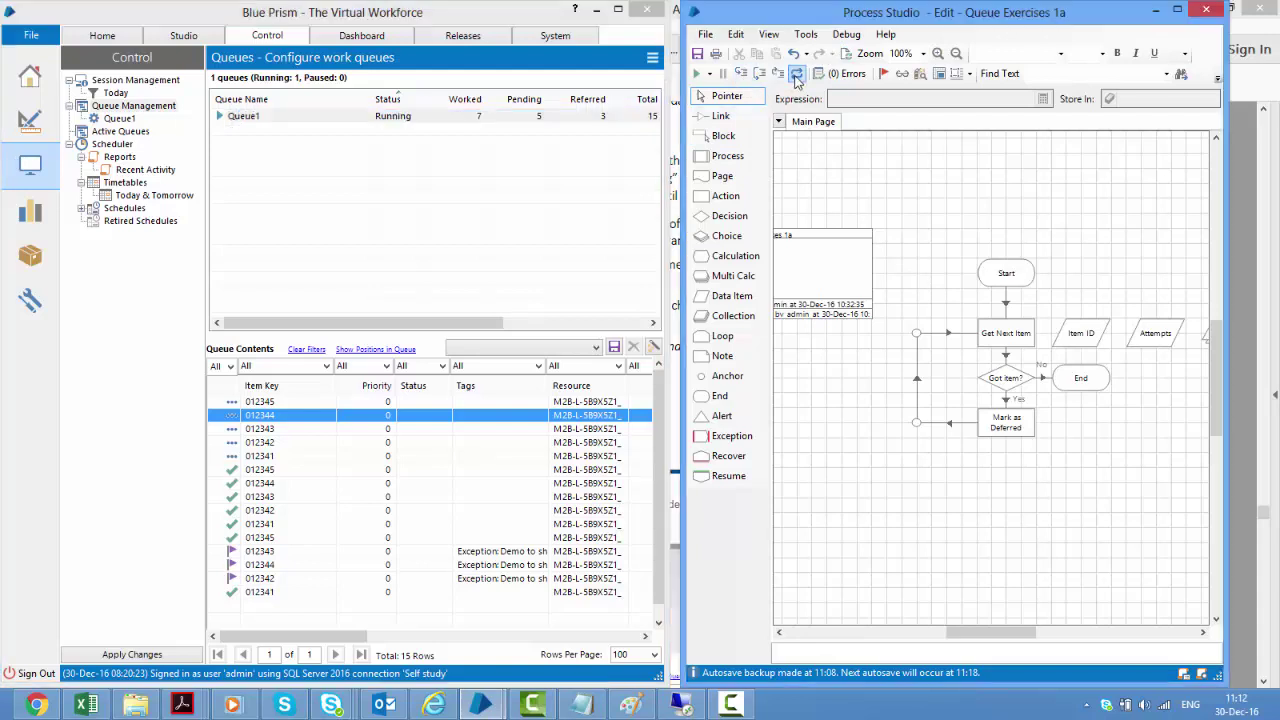
pyautogui.click(698, 78)
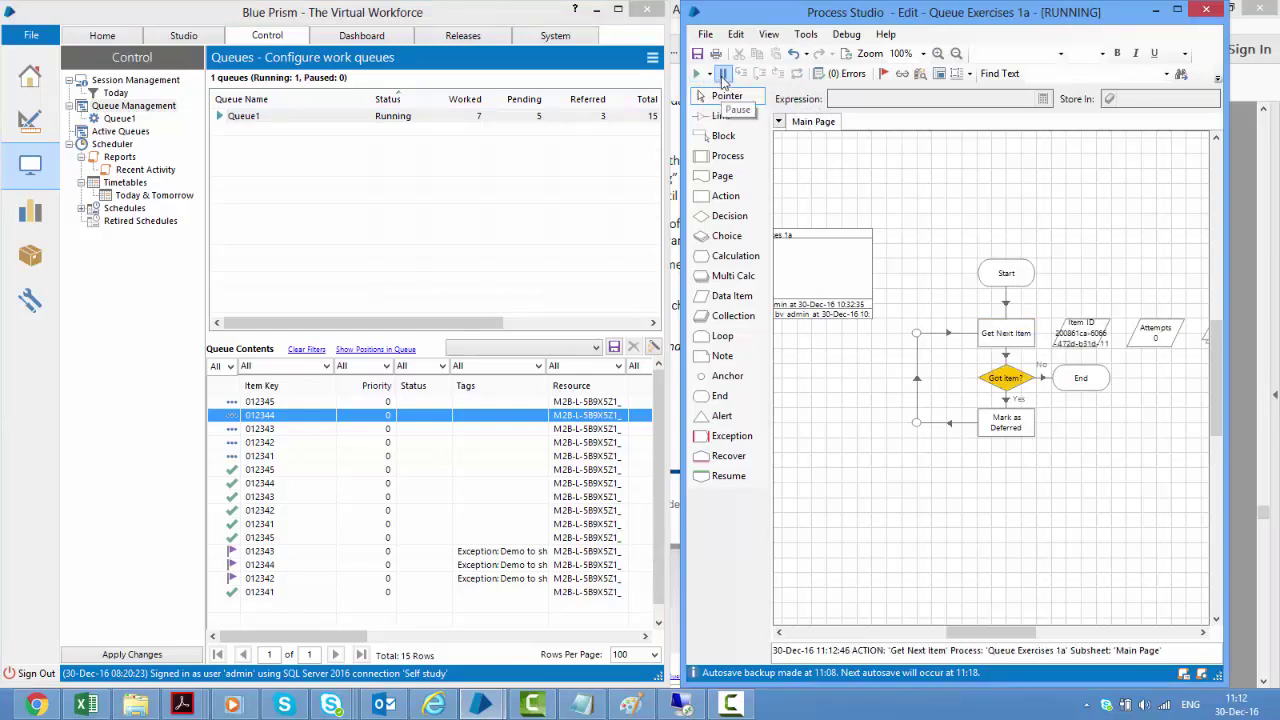
pyautogui.click(723, 76)
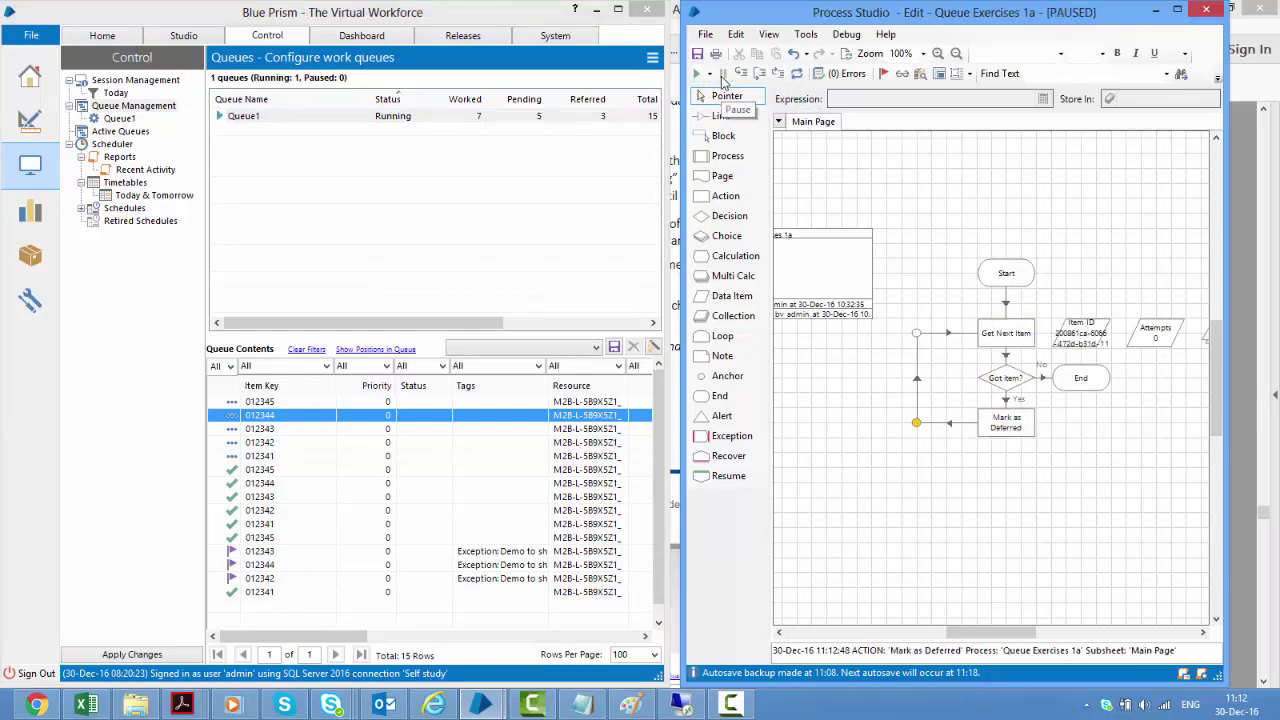
# Refresh the queue contents in the enlarged Control room and check the Next Review time of the pending item 012341
pyautogui.click(653, 60)
pyautogui.click(645, 82)
pyautogui.click(618, 9)
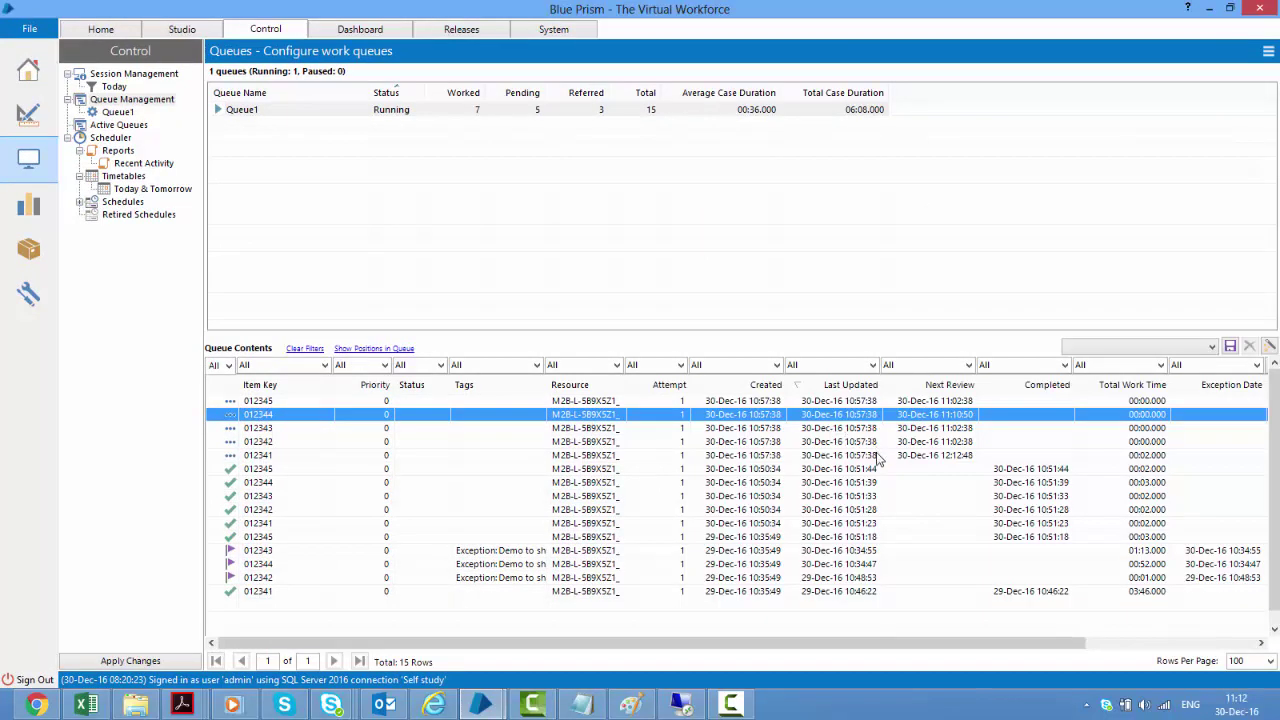
pyautogui.click(881, 456)
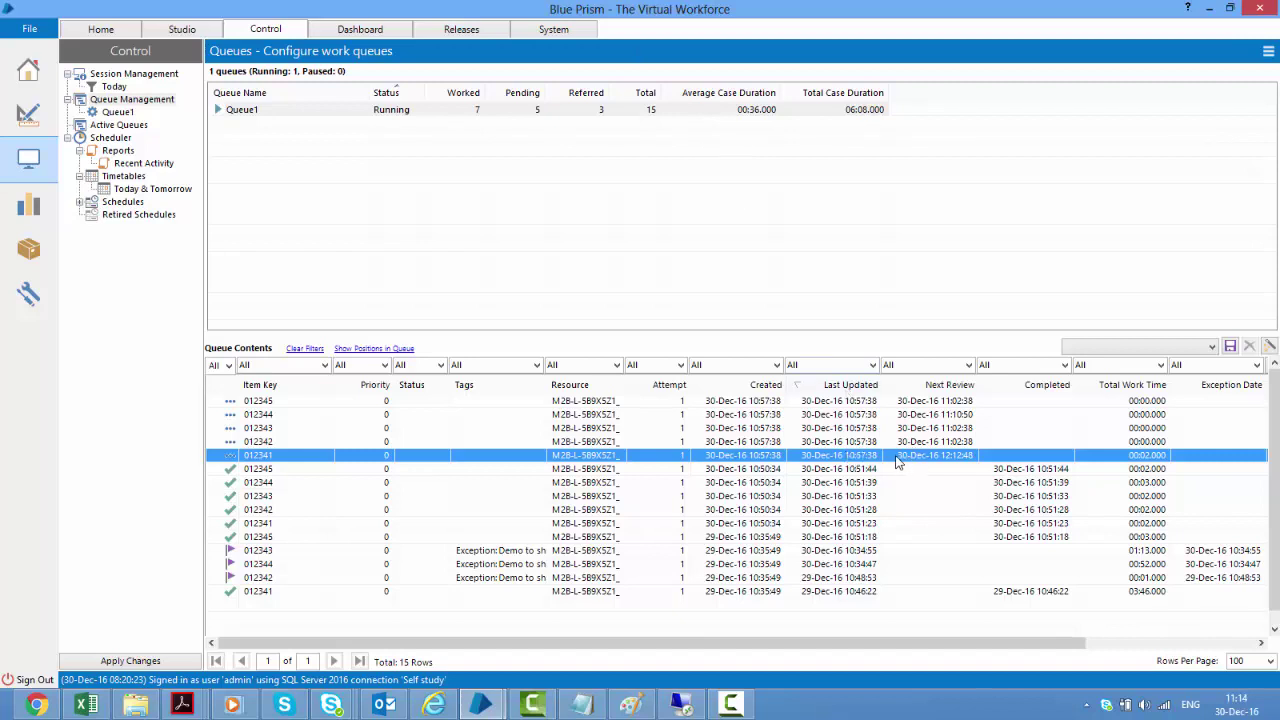
pyautogui.click(967, 446)
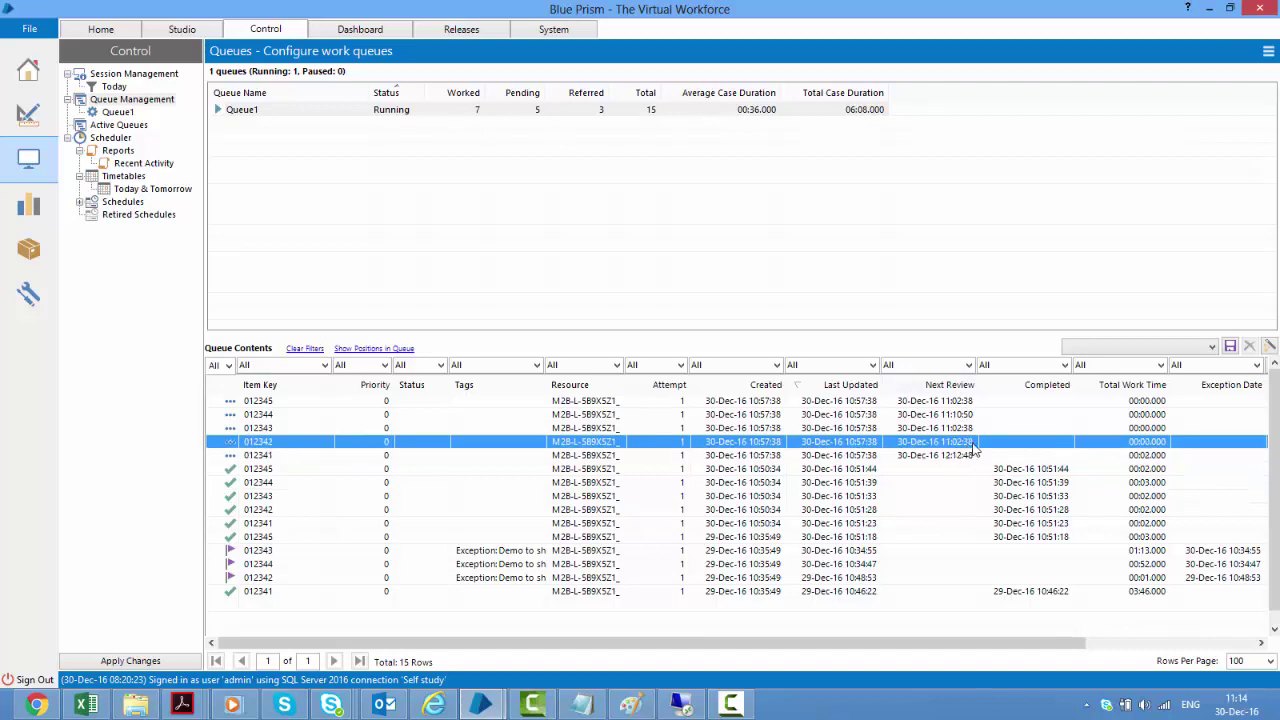
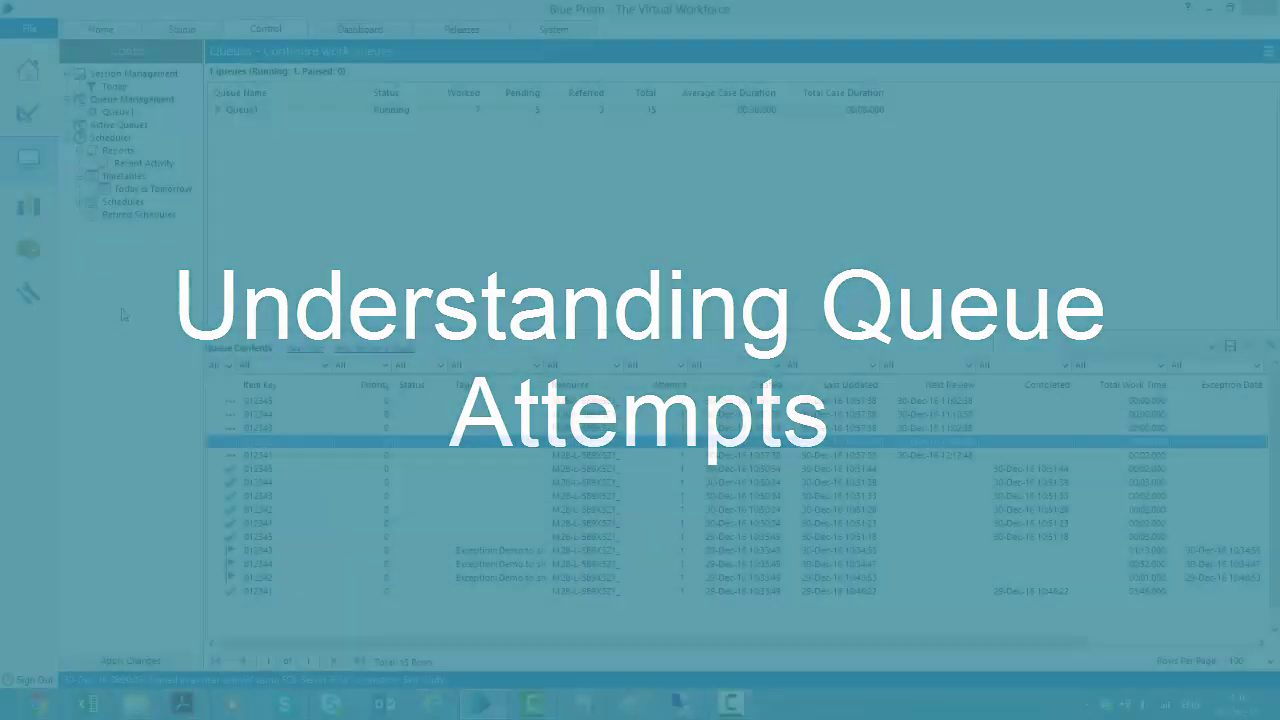
# Set the maximum attempts of Queue1 to 2, apply the change, and display the Queue1 contents in the Control room again
pyautogui.click(30, 293)
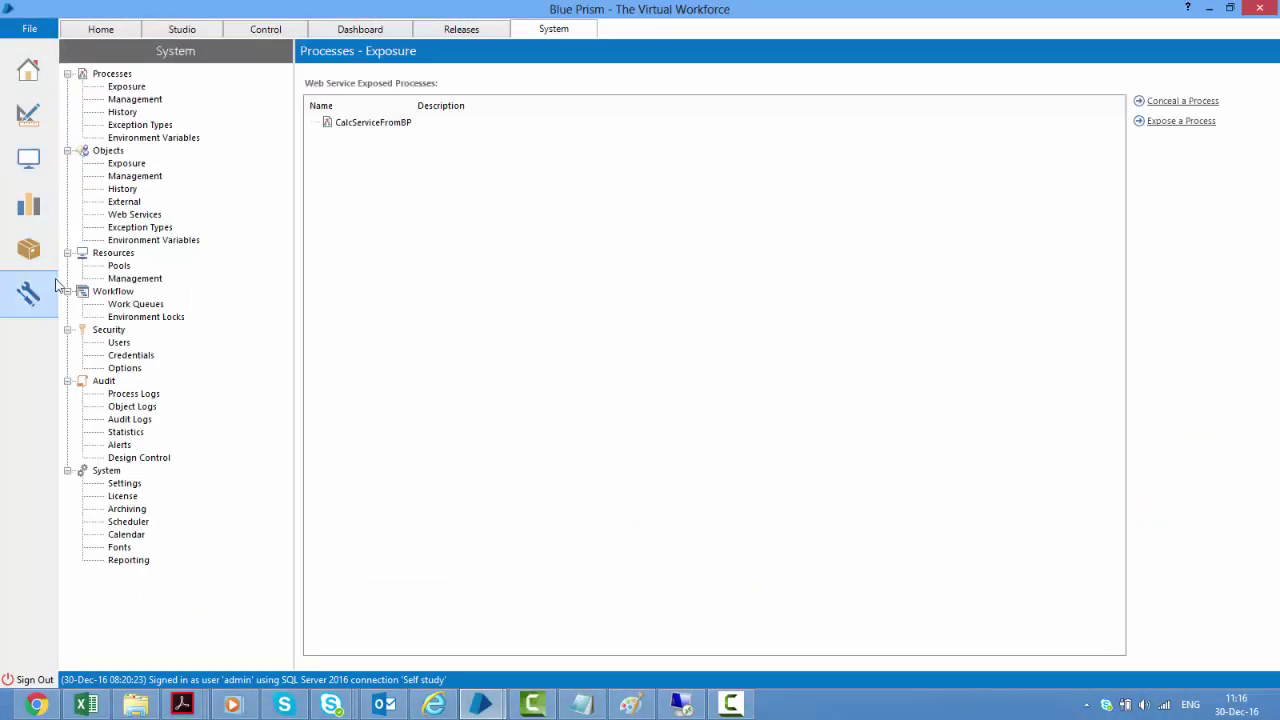
pyautogui.click(140, 304)
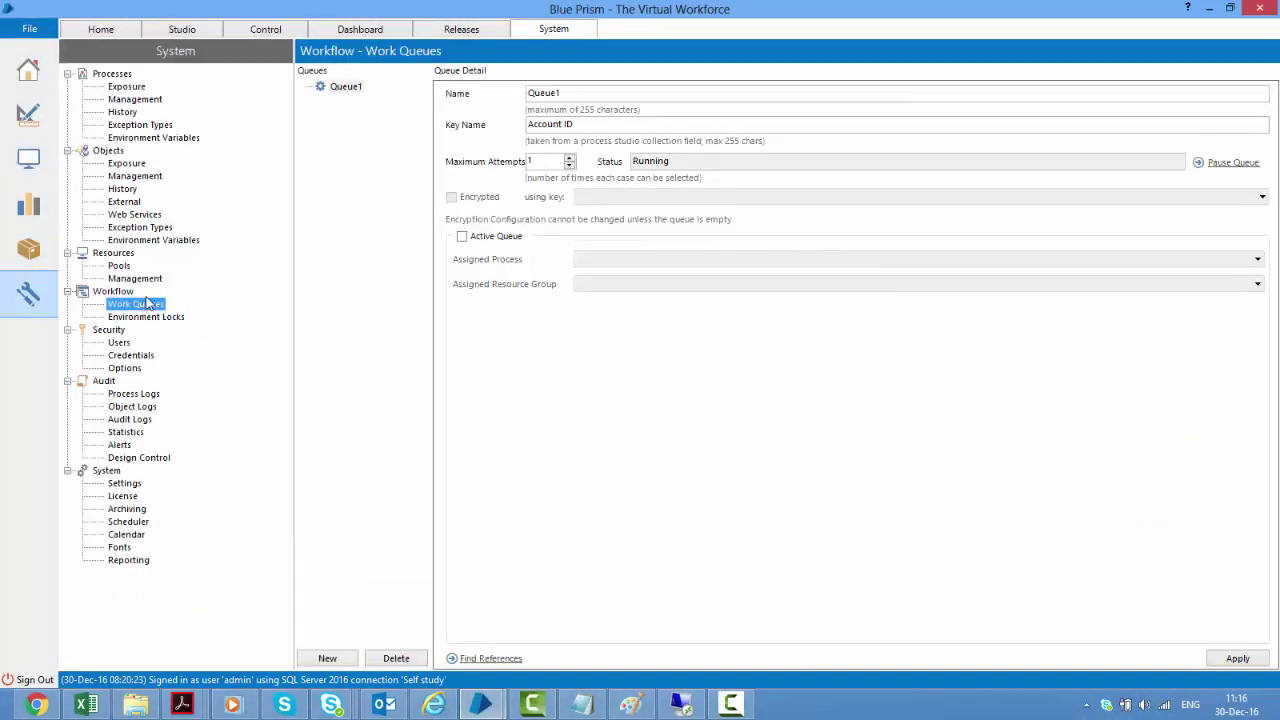
pyautogui.click(569, 158)
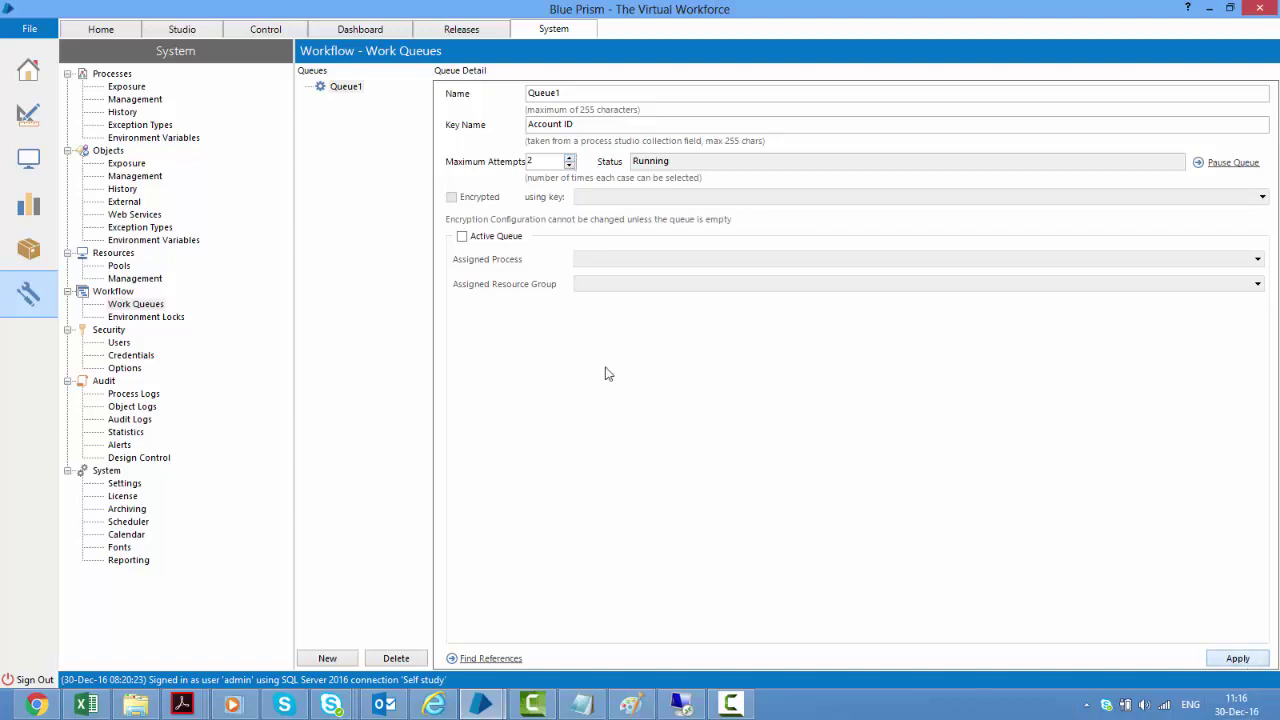
pyautogui.click(20, 168)
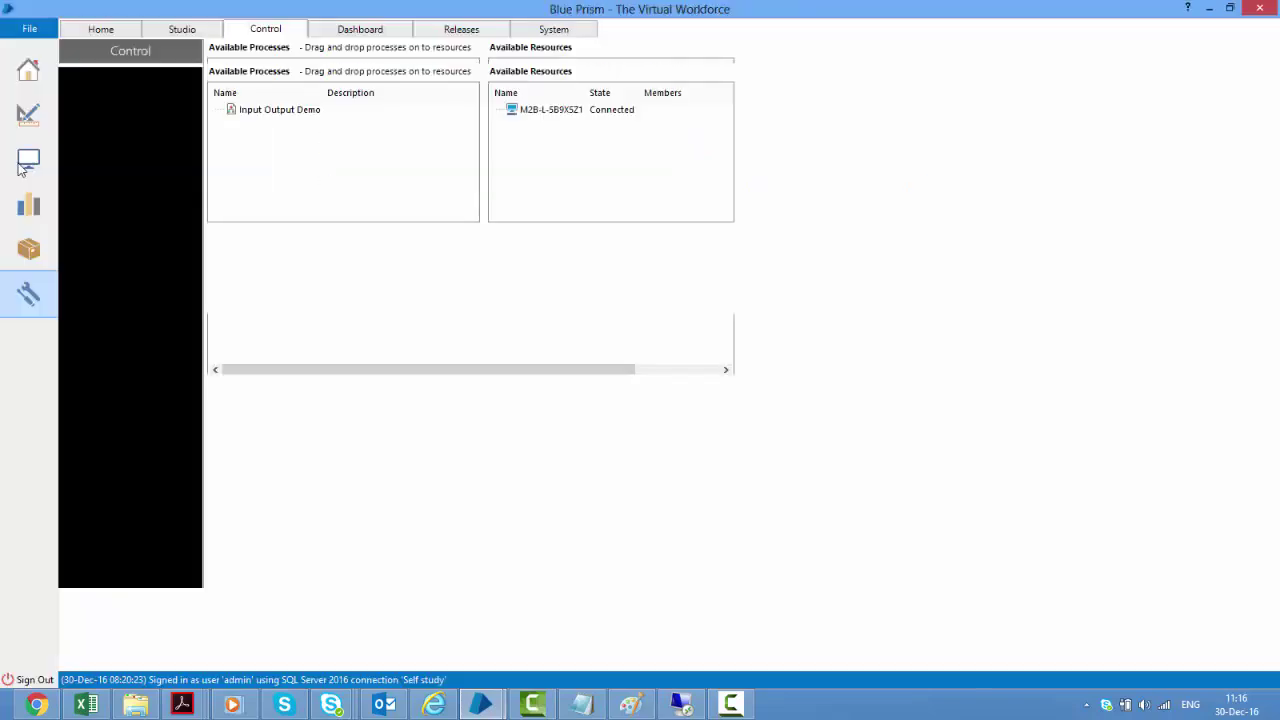
pyautogui.click(118, 112)
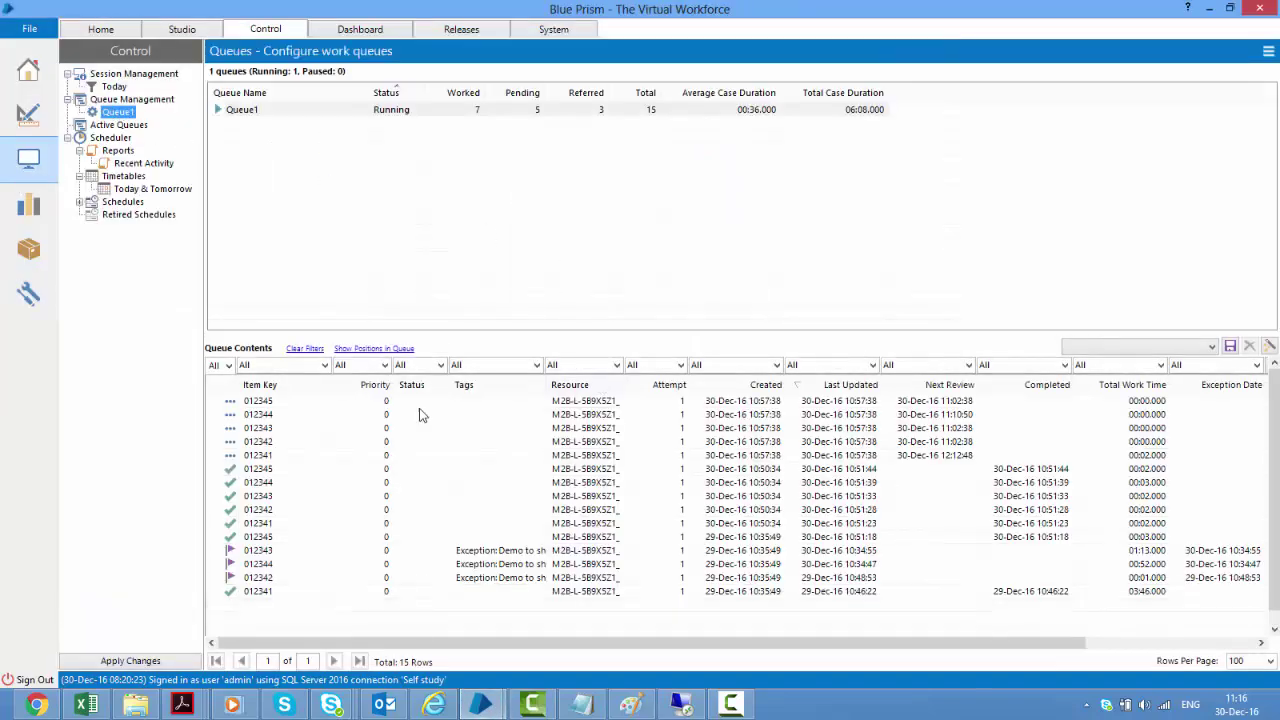
# Bring up Queue Exercises 1a in Process Studio, reset the process, and rename the Mark as Deferred stage to Mark as Exception
pyautogui.moveTo(481, 705)
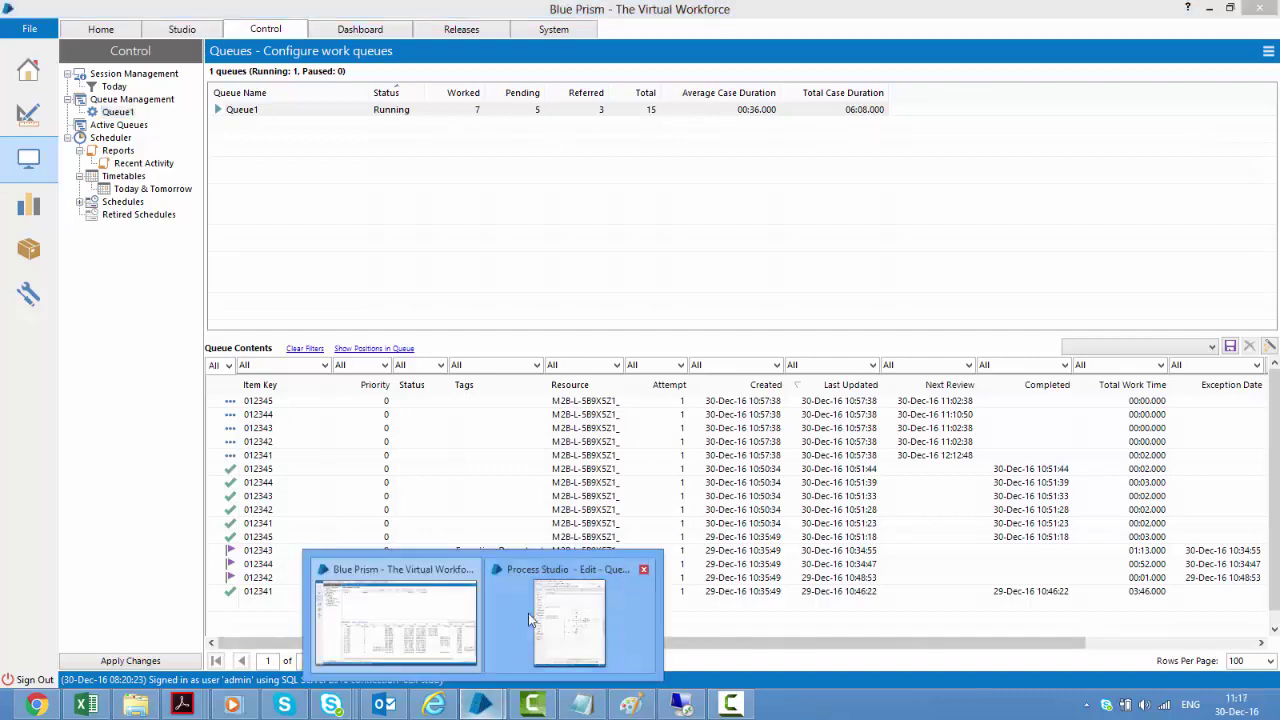
pyautogui.click(528, 613)
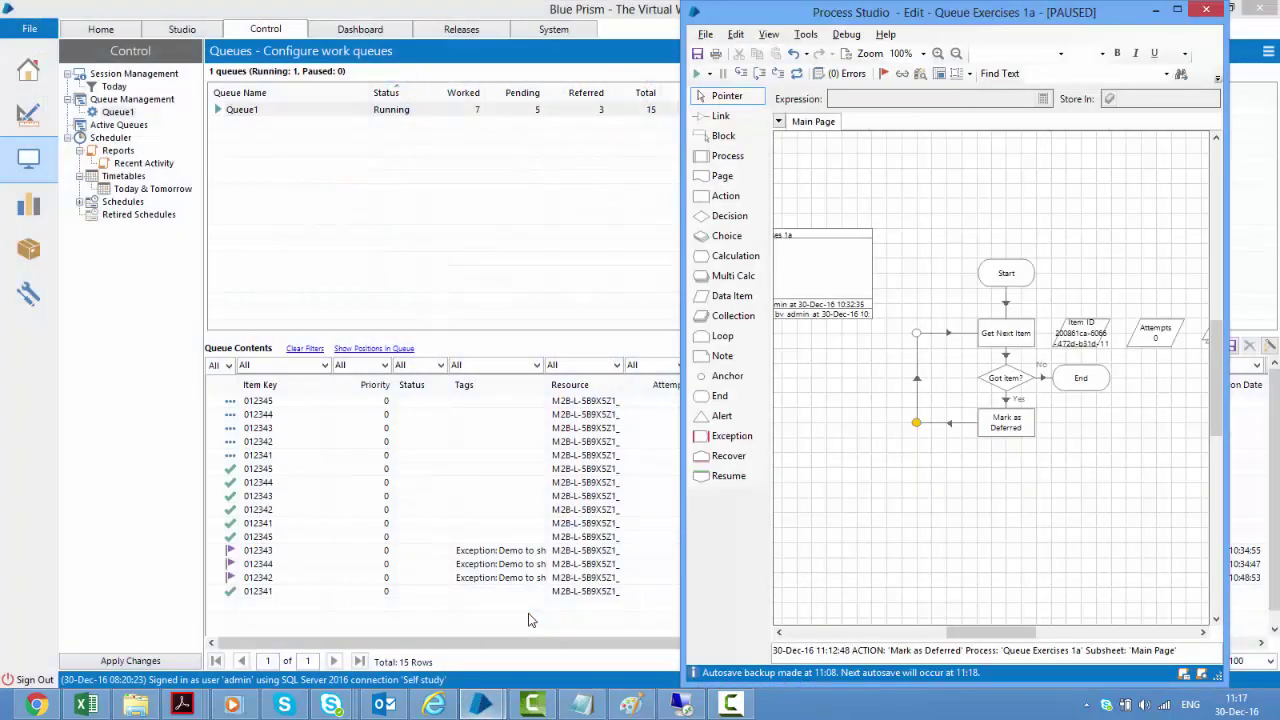
pyautogui.click(797, 76)
pyautogui.click(1015, 430)
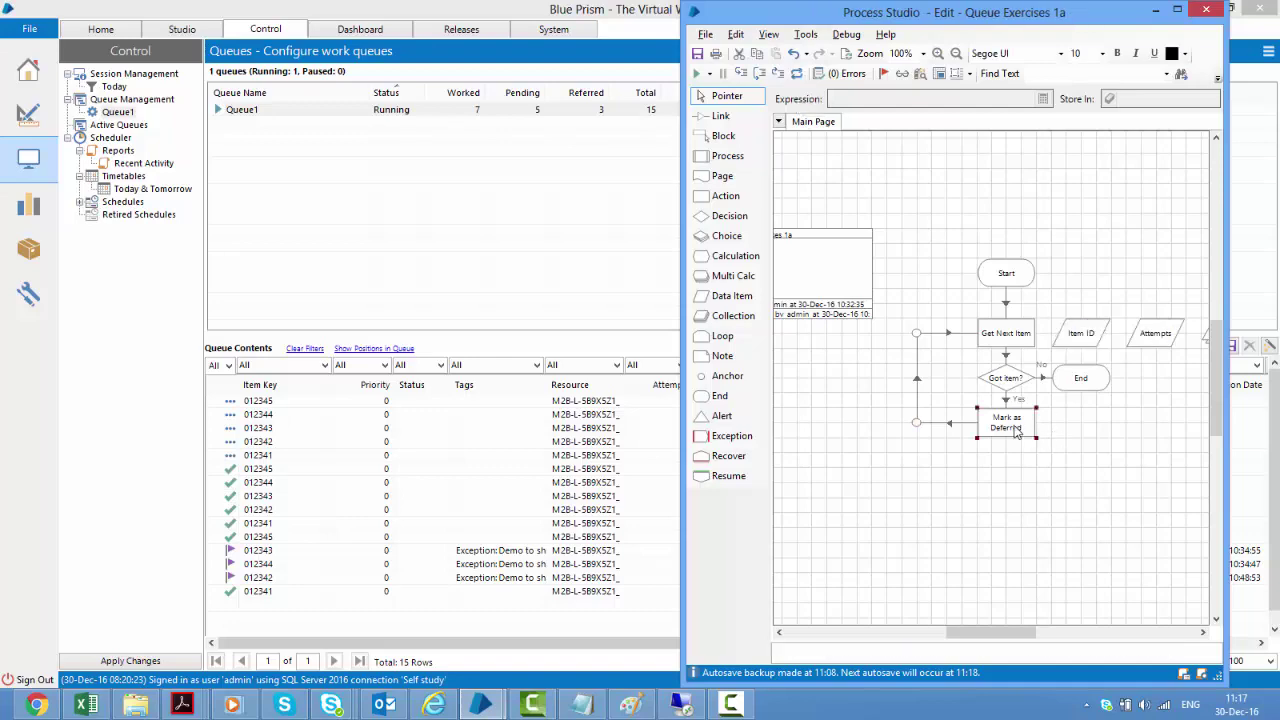
pyautogui.doubleClick(1015, 428)
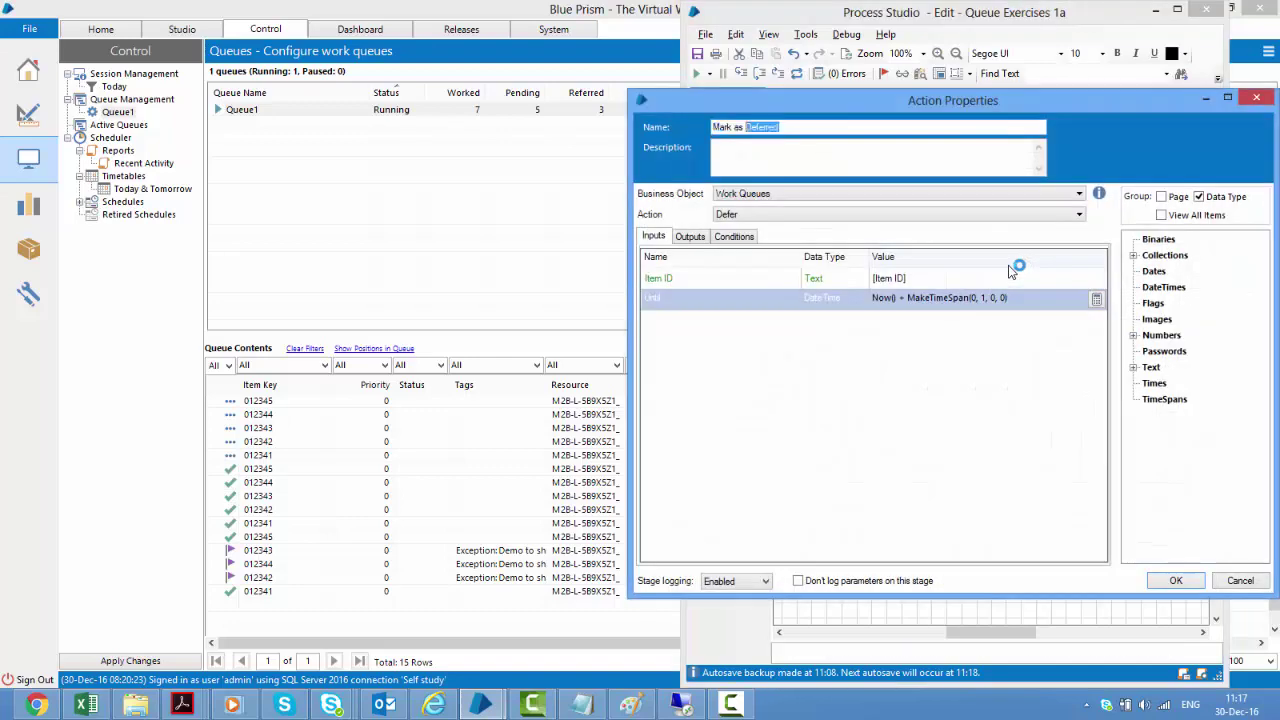
pyautogui.write('comp')
pyautogui.hotkey('ctrl', 'shift', 'Left')
pyautogui.write('Exception')
# Set the stage's action to Mark Exception with the exception reason "Demo on max attempts" and apply the properties
pyautogui.click(797, 216)
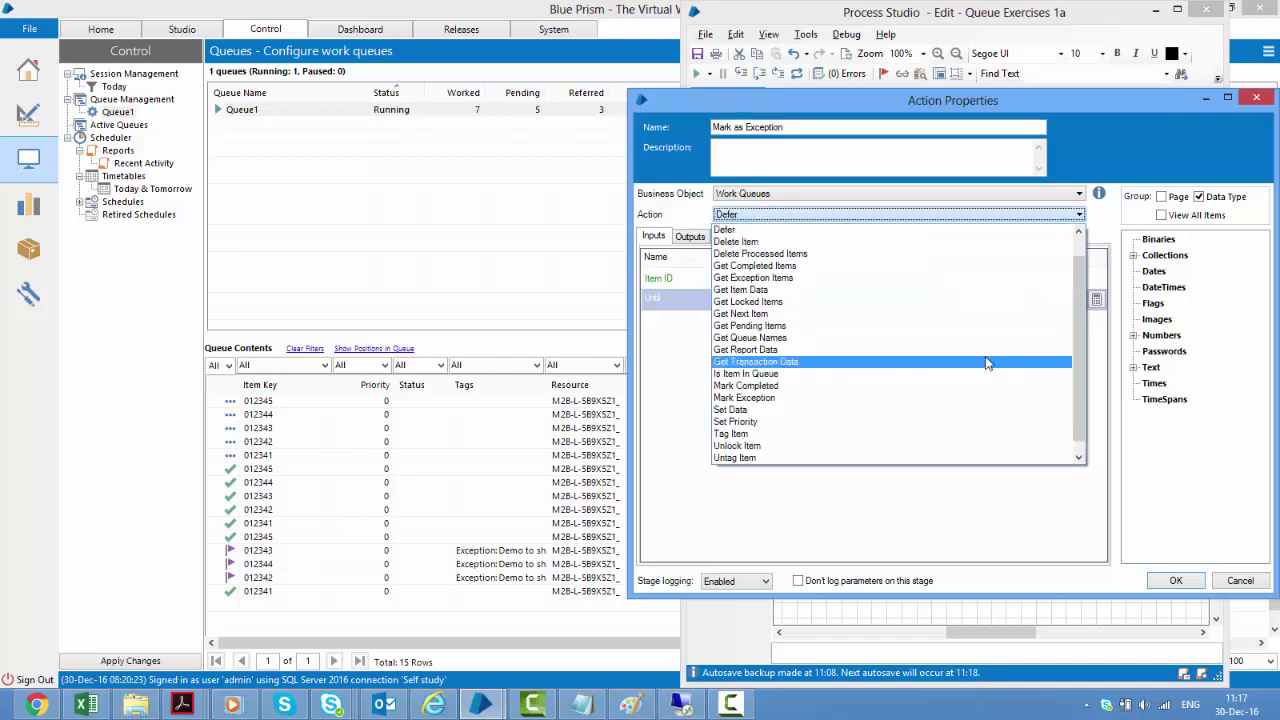
pyautogui.click(890, 397)
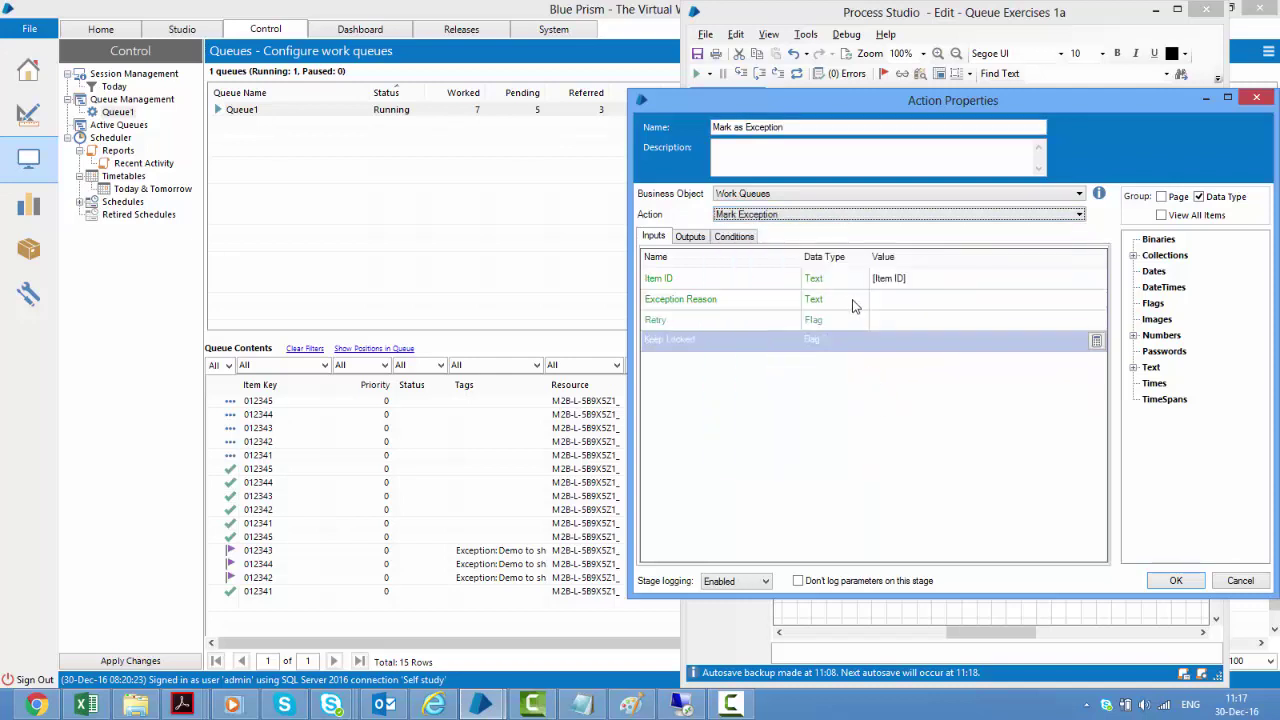
pyautogui.click(891, 301)
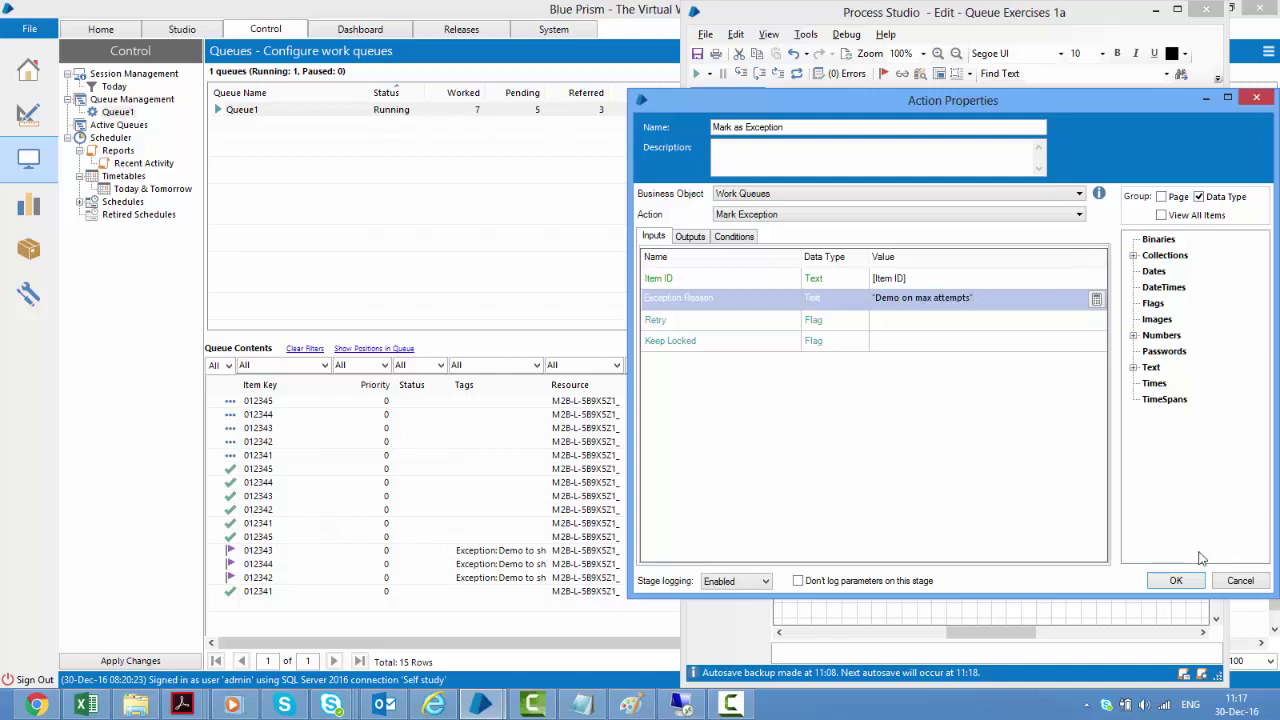
pyautogui.click(1176, 581)
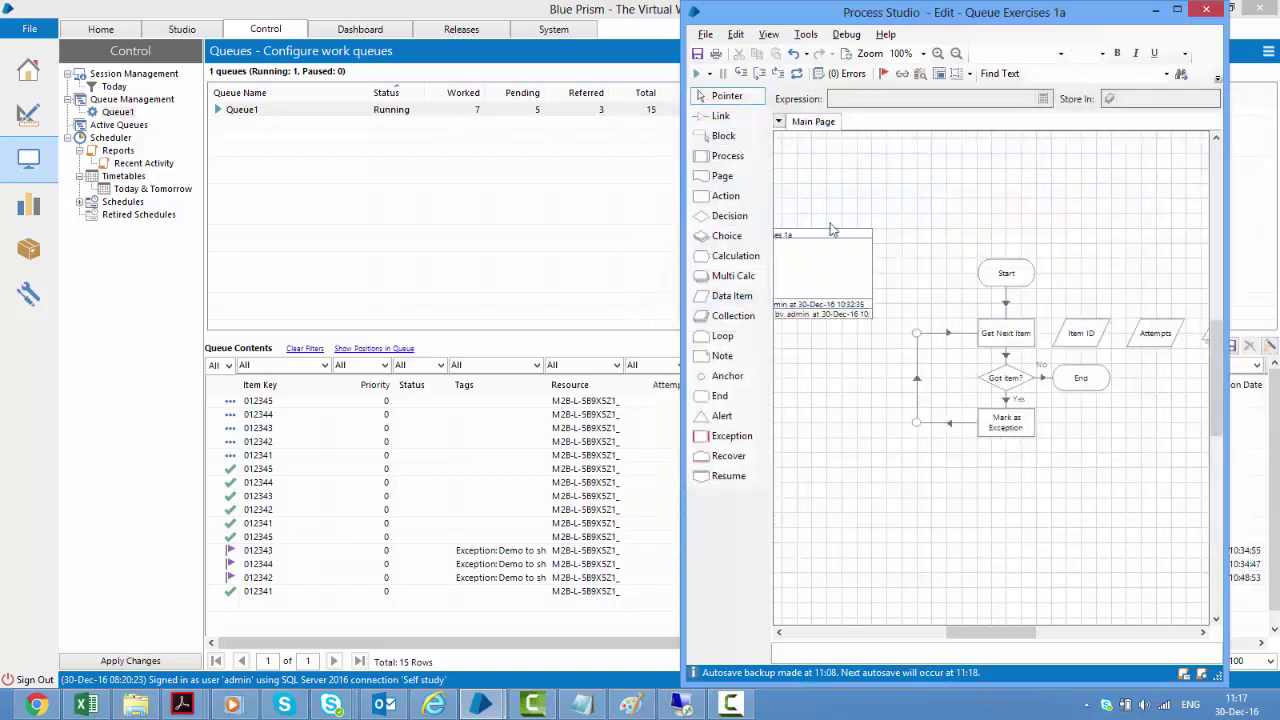
# Run Queue Exercises 1a, pause it after Mark as Exception, refresh the queue beside it and select the pending 012342 retry
pyautogui.click(698, 74)
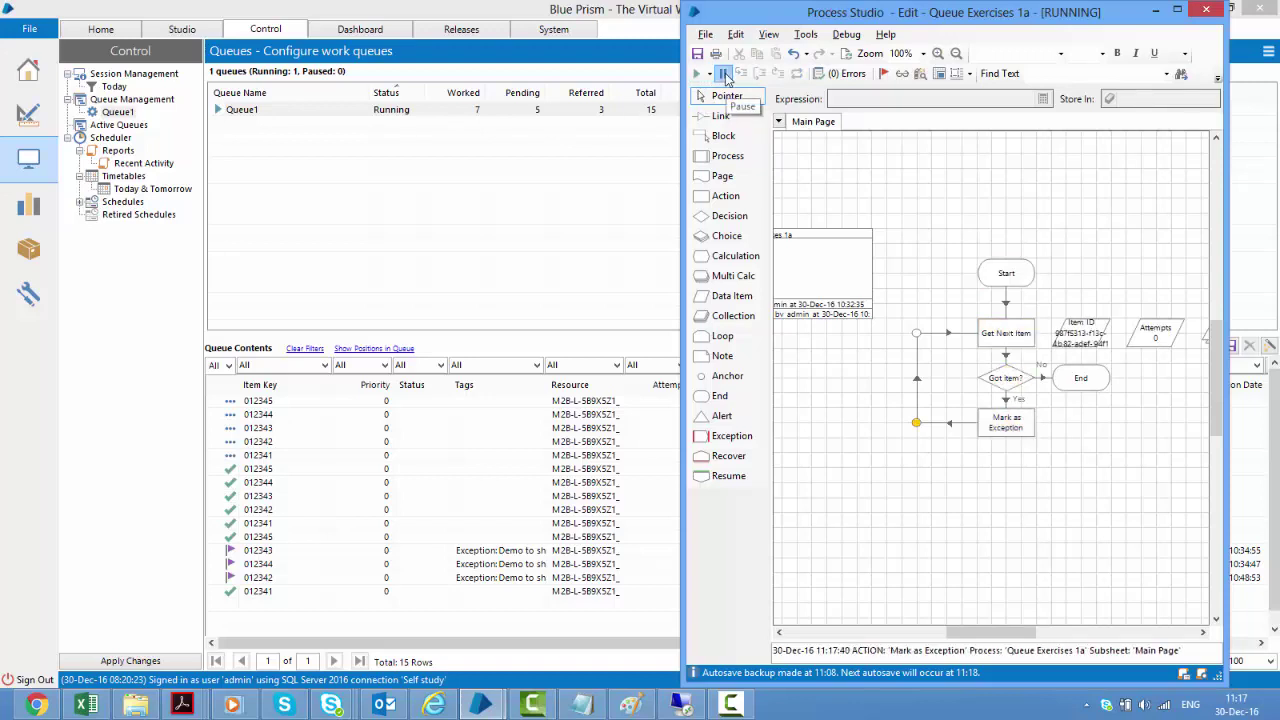
pyautogui.click(557, 10)
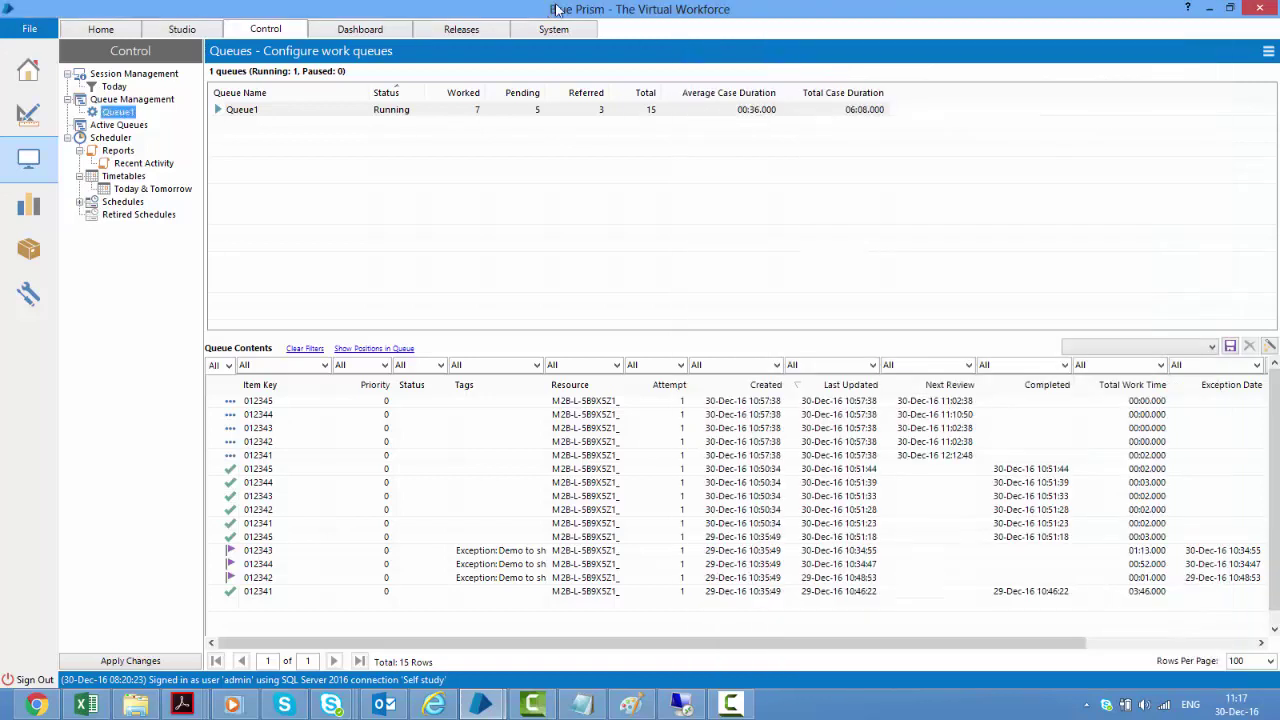
pyautogui.click(1229, 7)
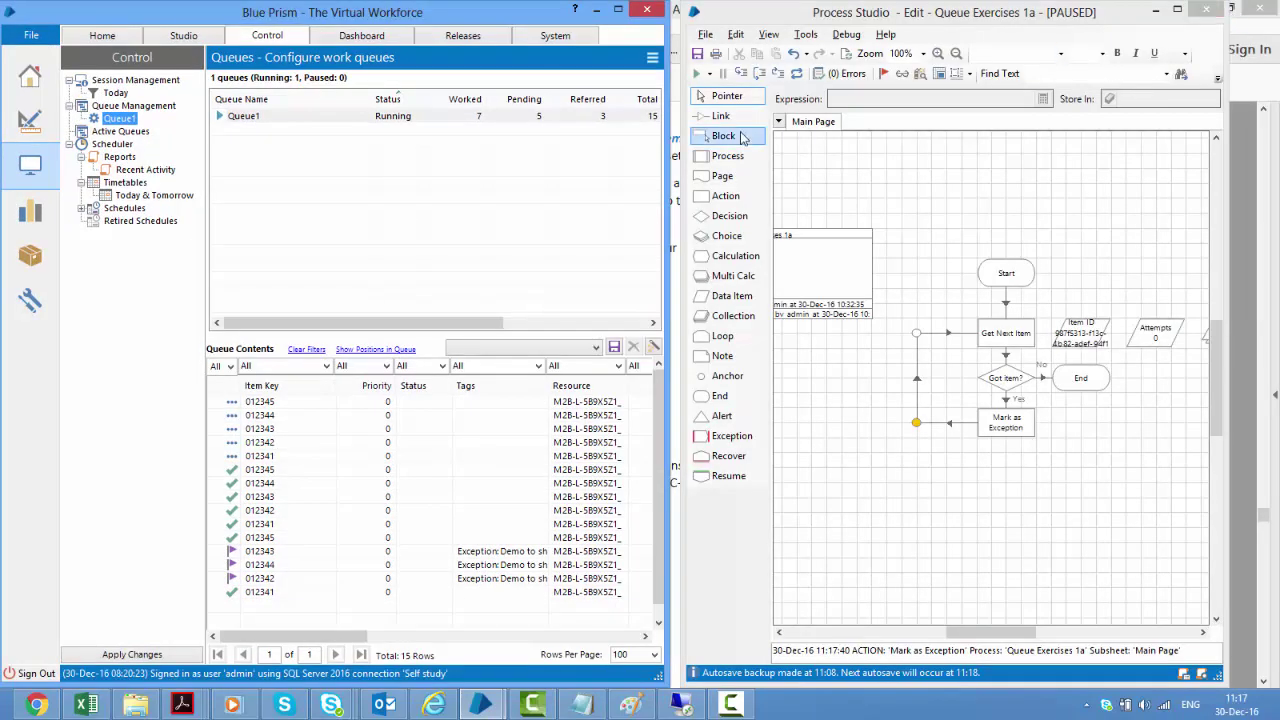
pyautogui.click(651, 58)
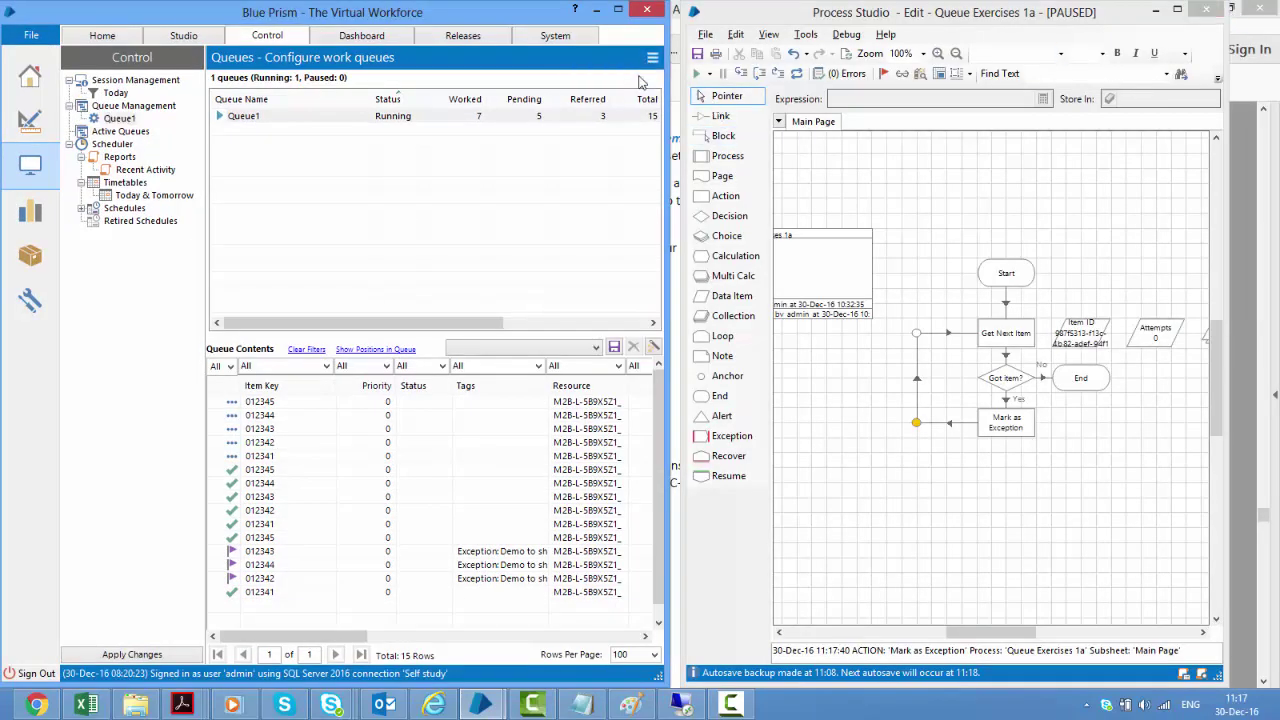
pyautogui.click(642, 78)
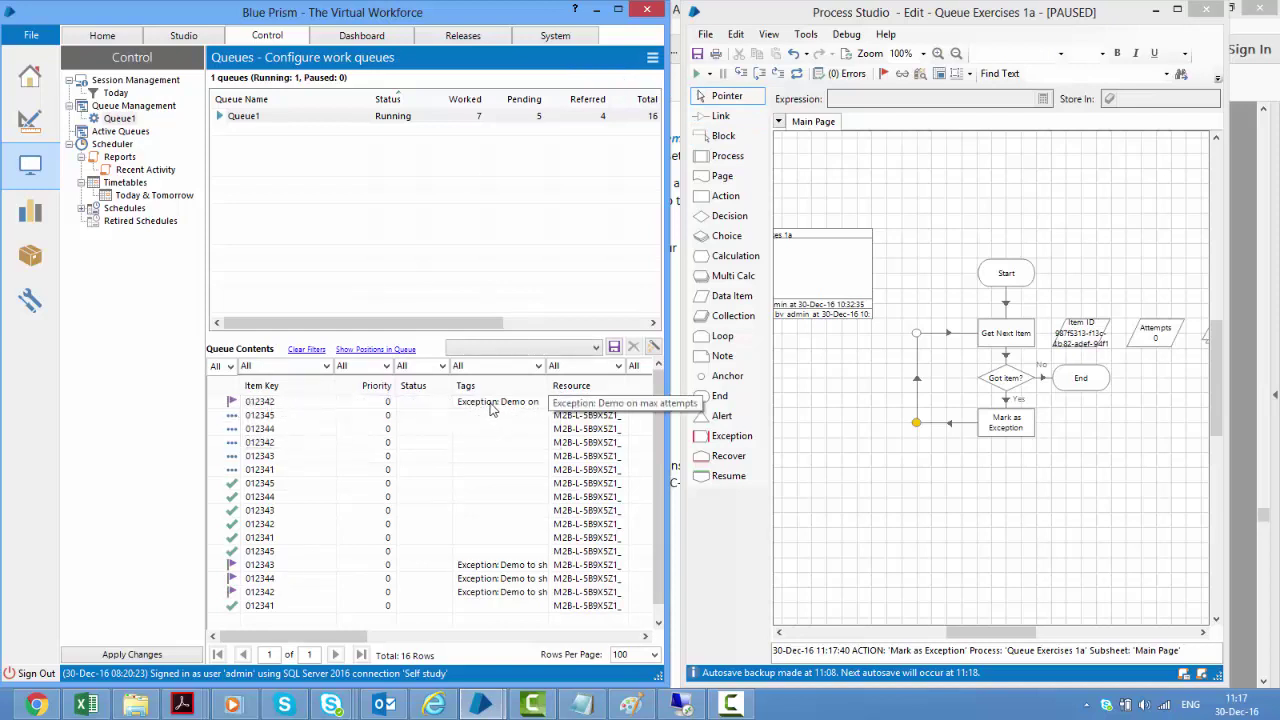
pyautogui.click(271, 446)
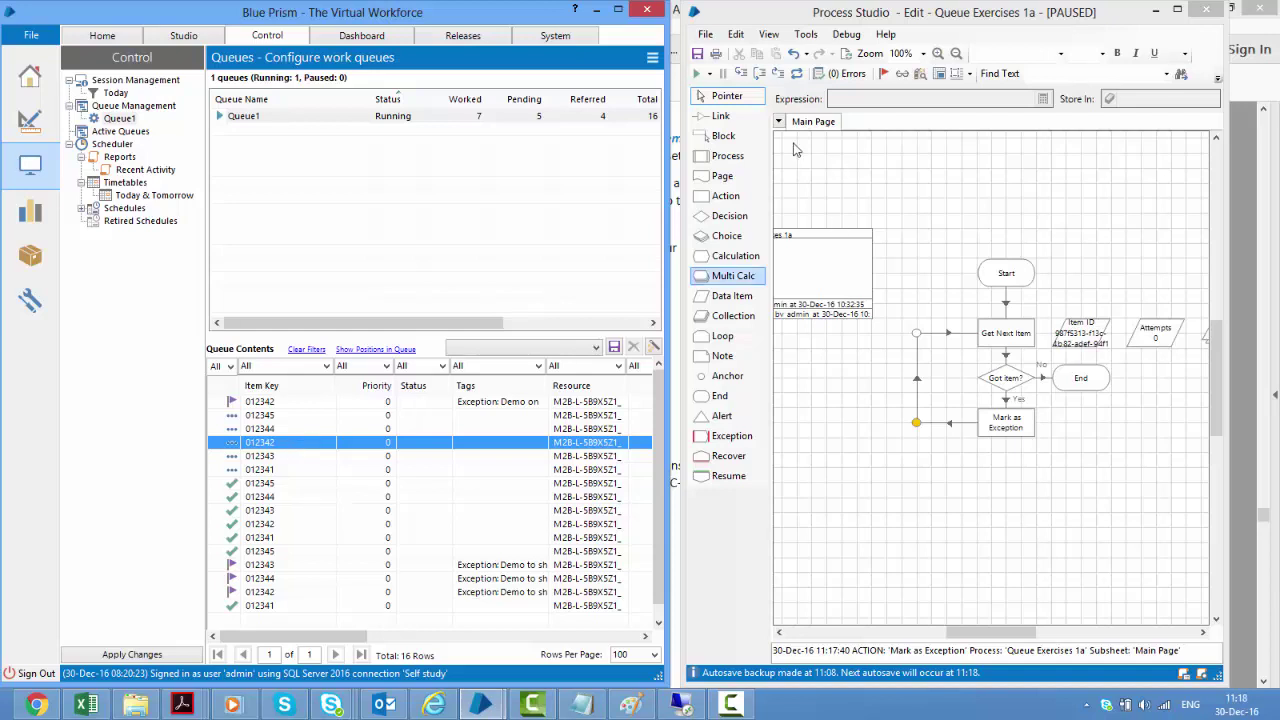
# Resume the process, pause it at Mark as Exception for the next item, and refresh the queue contents
pyautogui.click(699, 78)
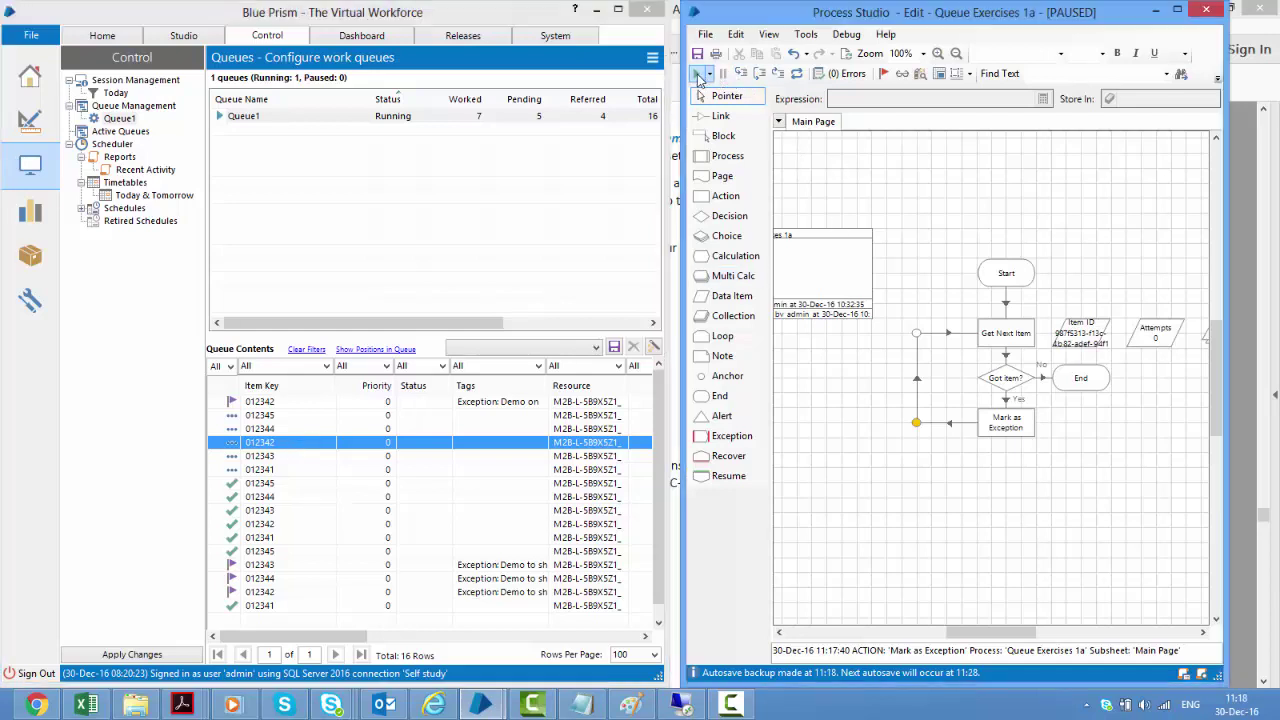
pyautogui.click(699, 78)
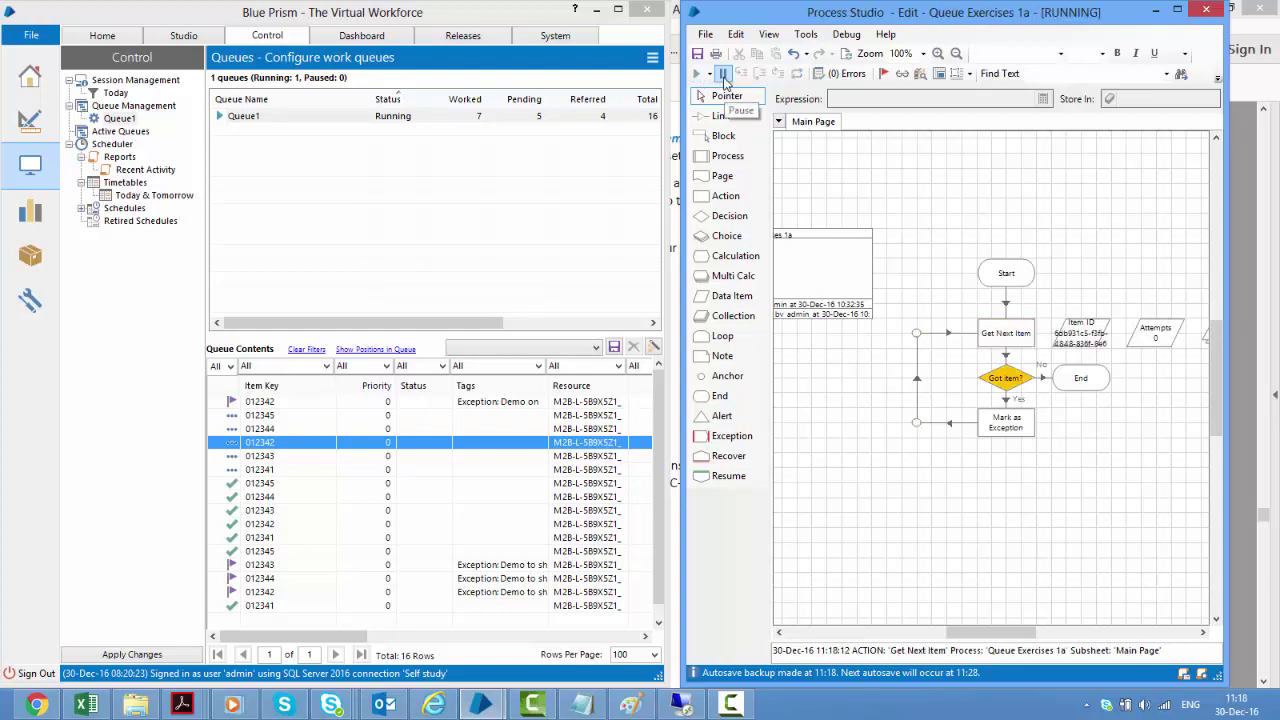
pyautogui.click(723, 75)
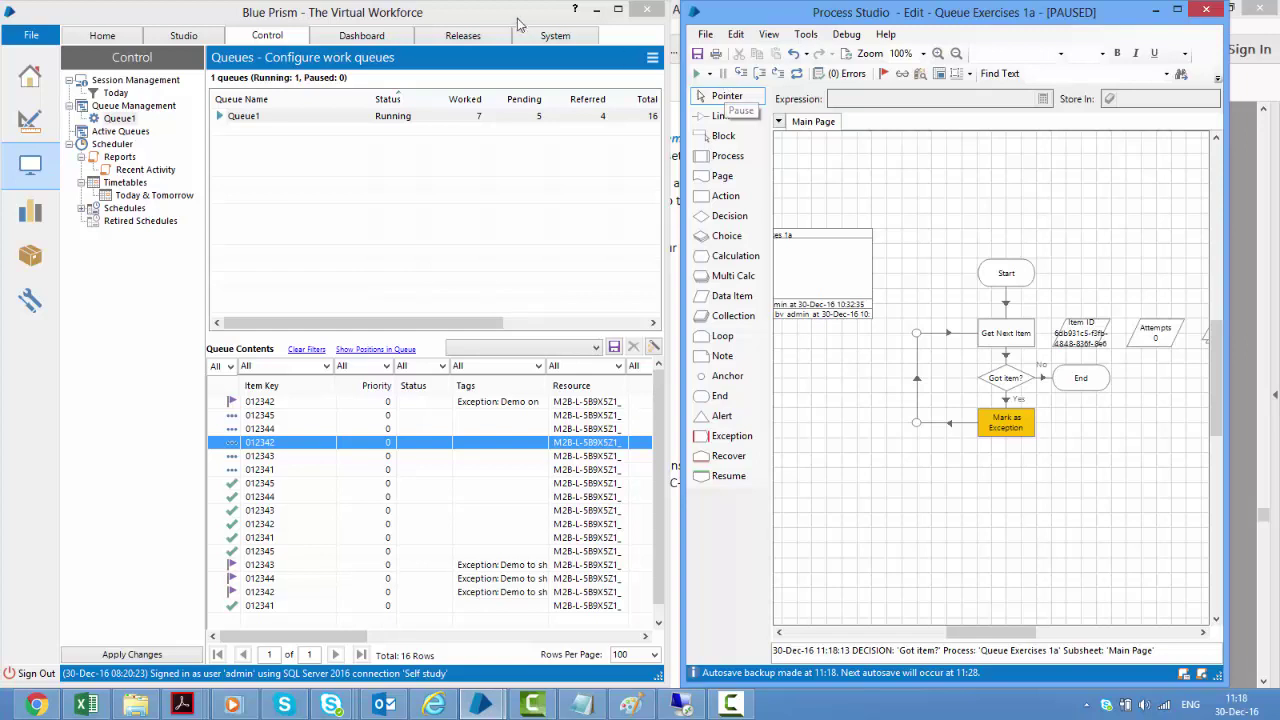
pyautogui.click(652, 57)
pyautogui.click(635, 80)
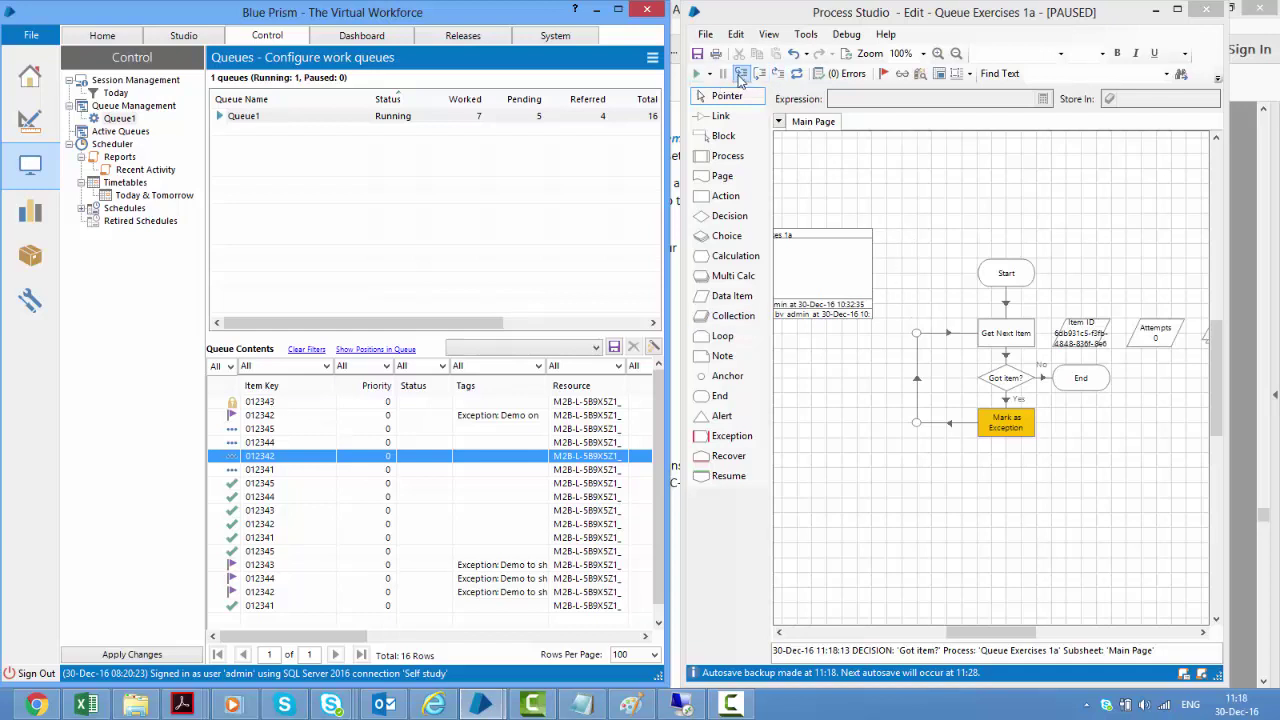
# Continue the run, pause it at the Got item? decision, refresh the queue, and compare the locked 012342 with the pending 012343
pyautogui.click(698, 78)
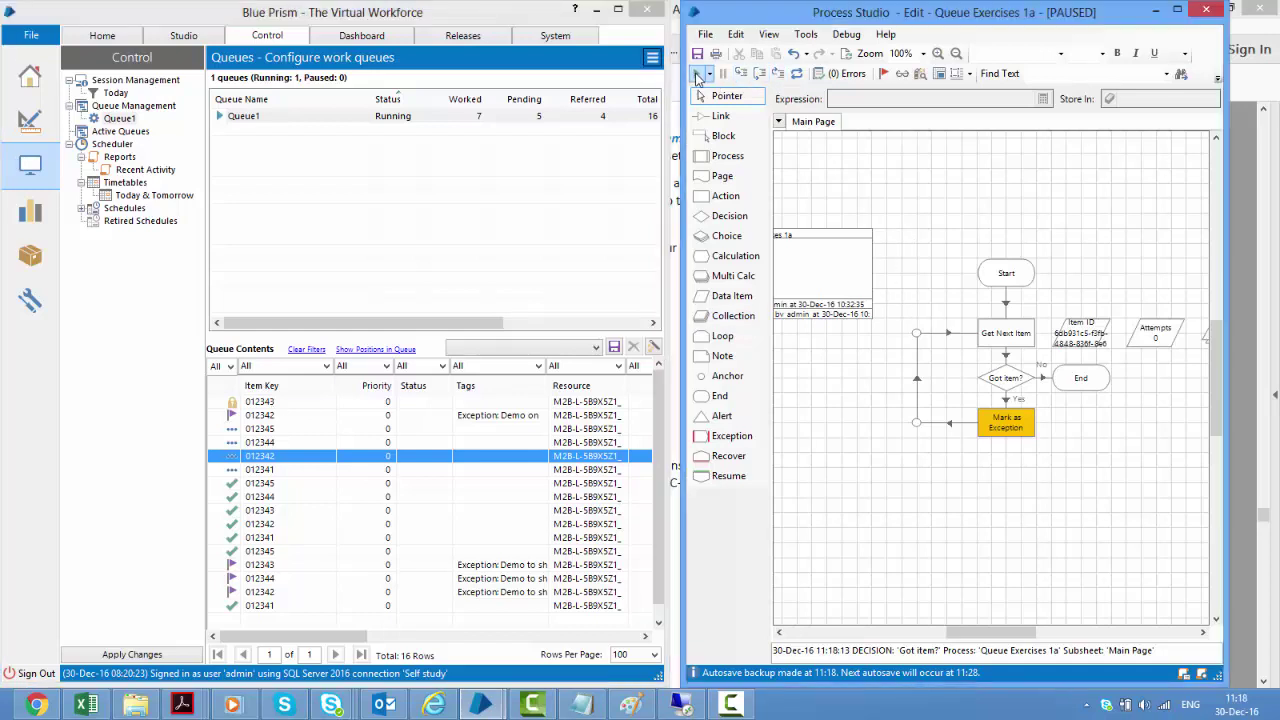
pyautogui.click(698, 78)
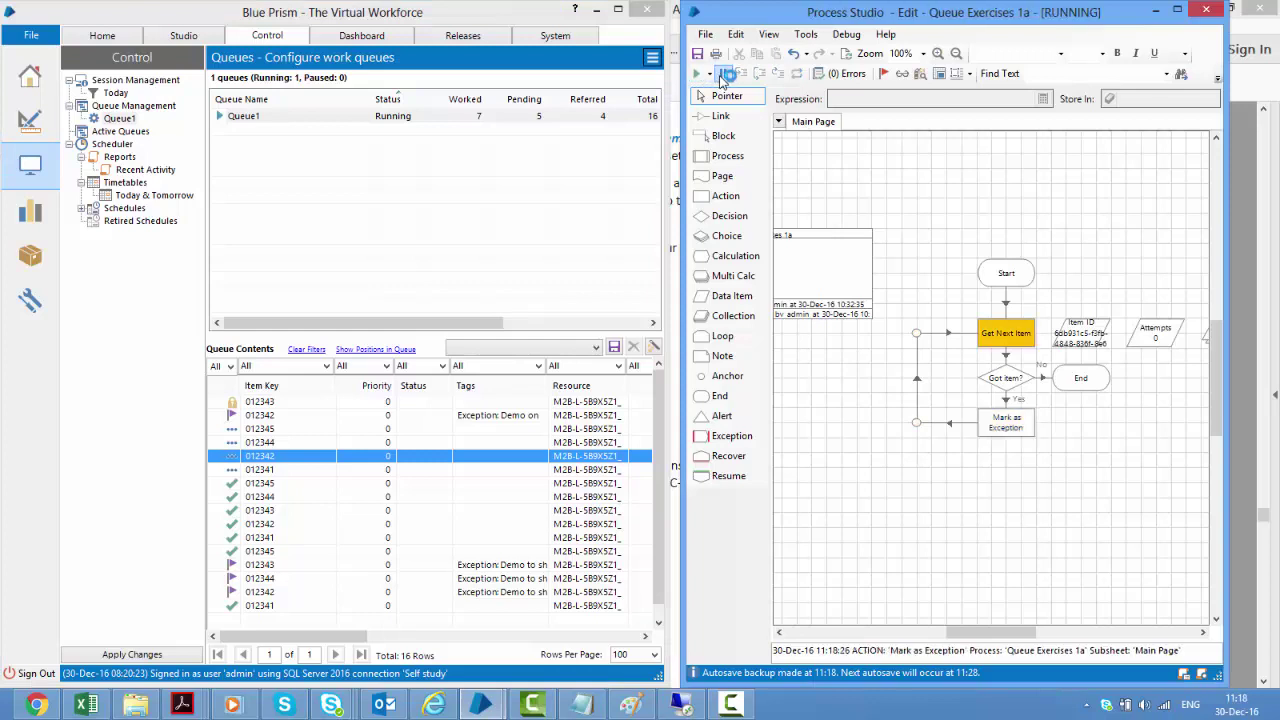
pyautogui.click(724, 77)
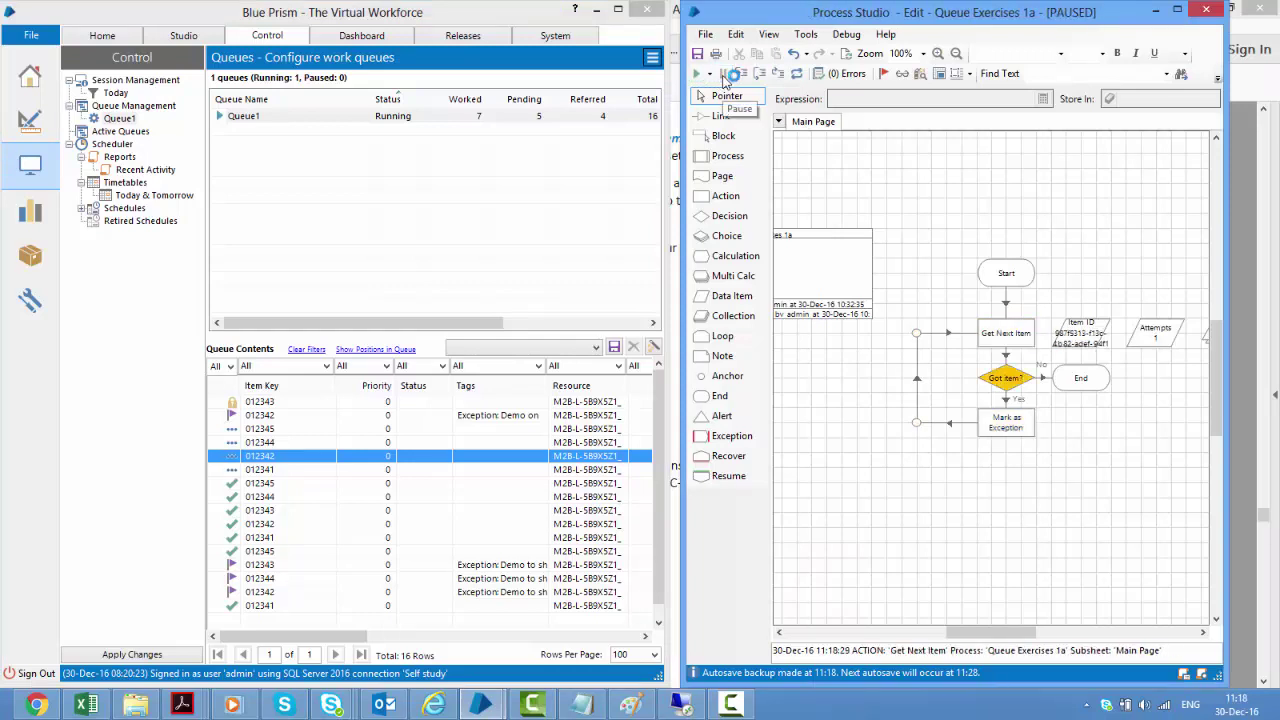
pyautogui.click(652, 58)
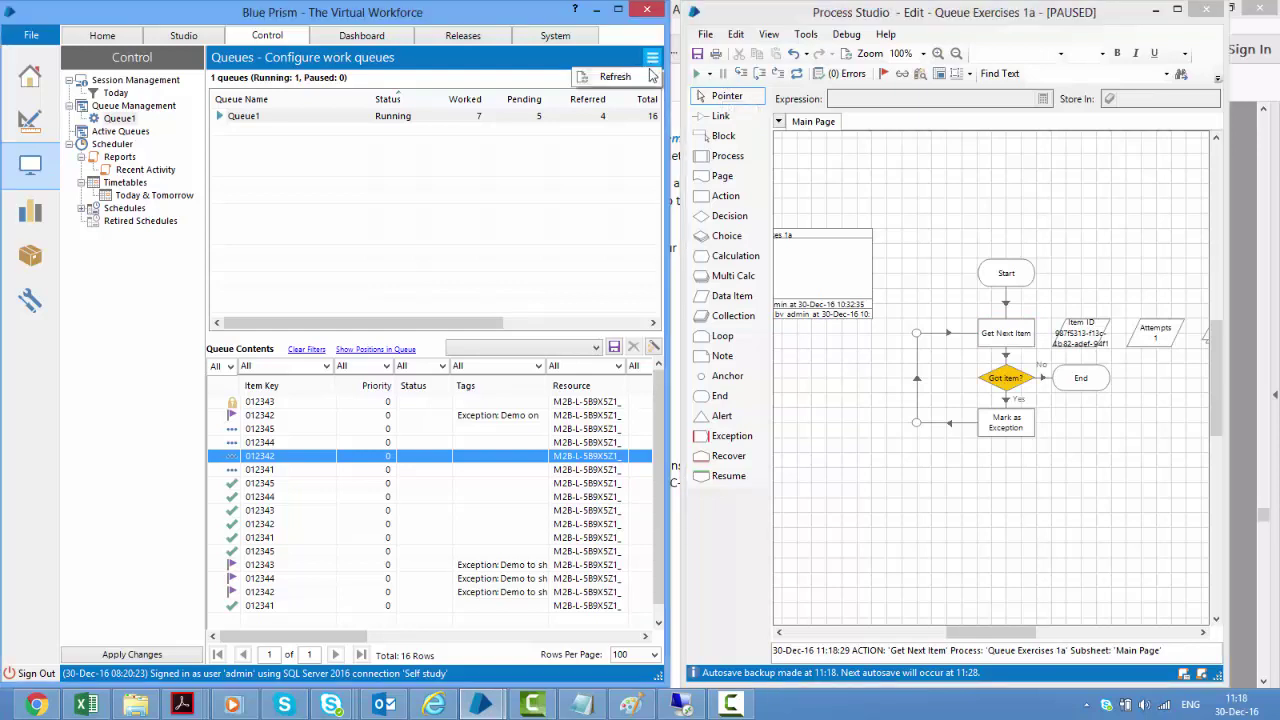
pyautogui.click(640, 85)
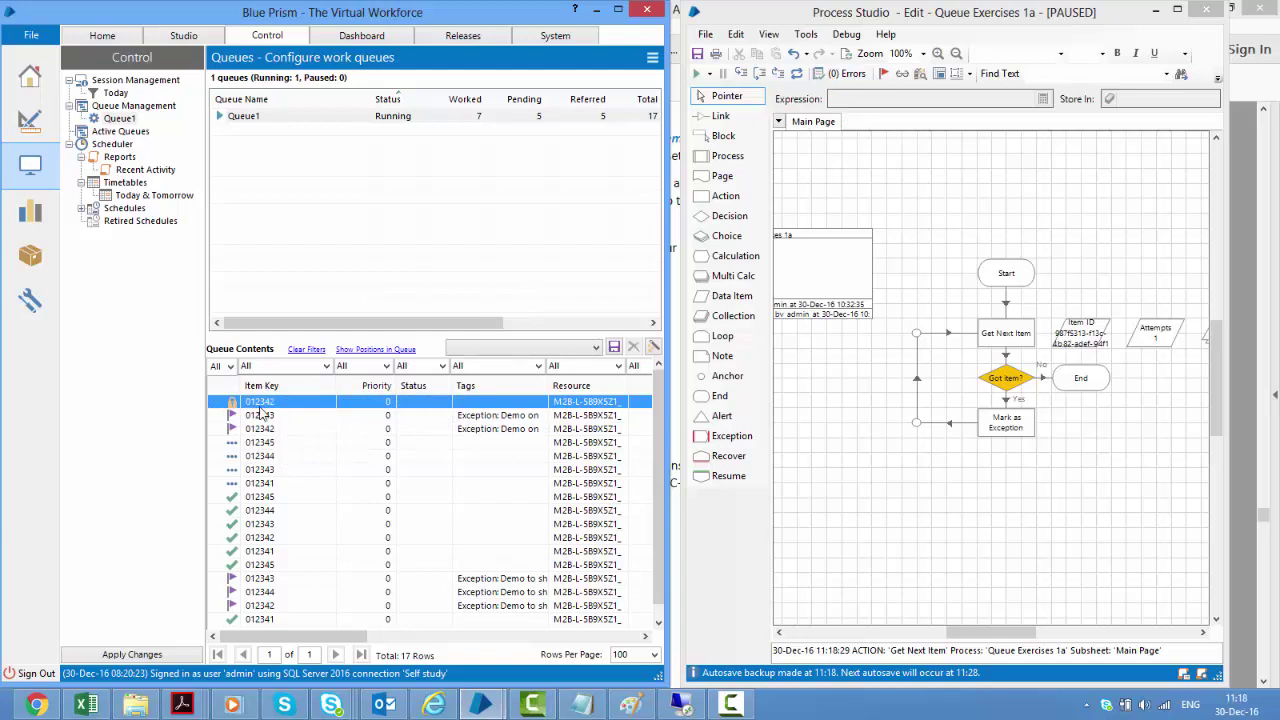
pyautogui.click(270, 469)
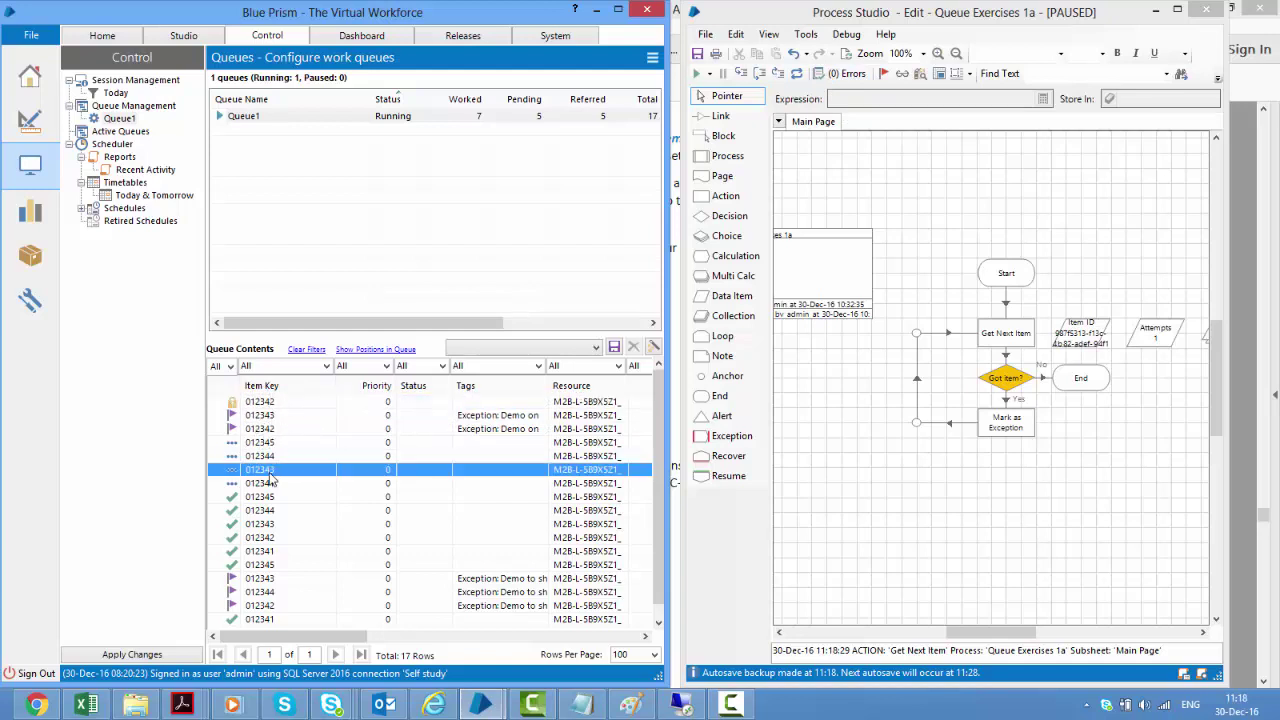
pyautogui.click(270, 404)
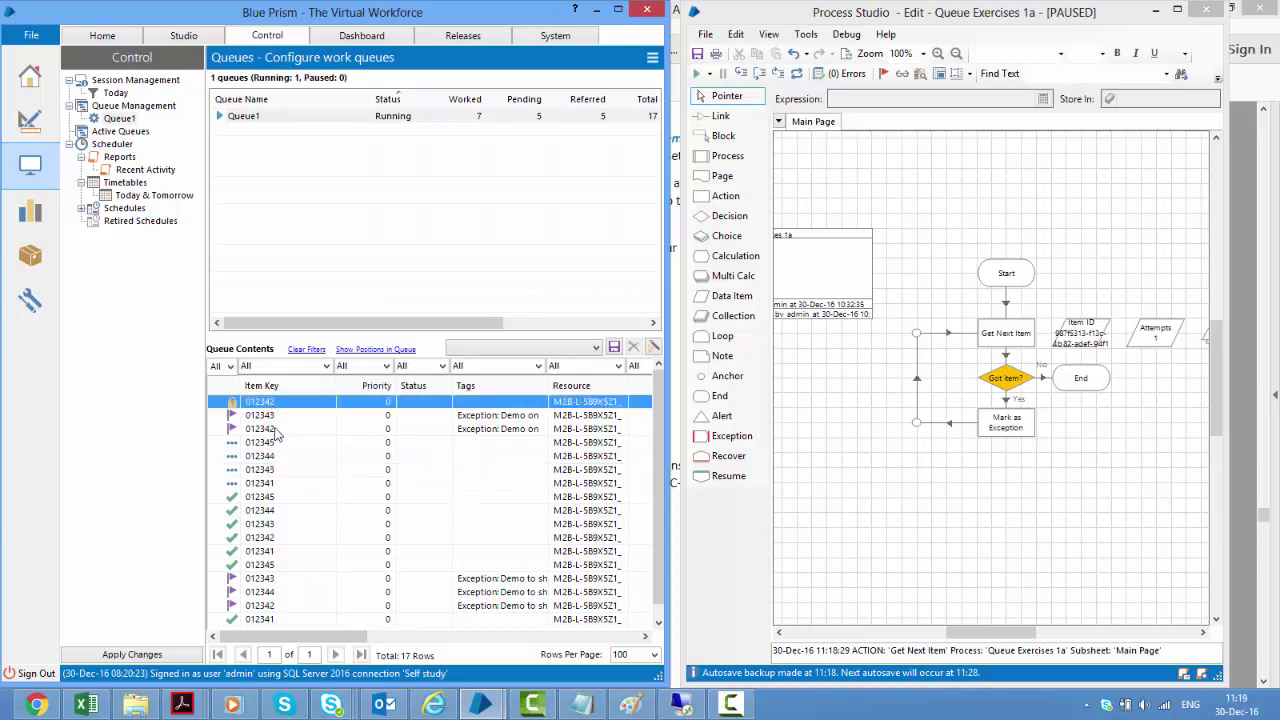
# Run the process through Mark as Exception for the second attempt at 012342, pause it, and refresh the queue contents
pyautogui.click(700, 78)
pyautogui.click(700, 78)
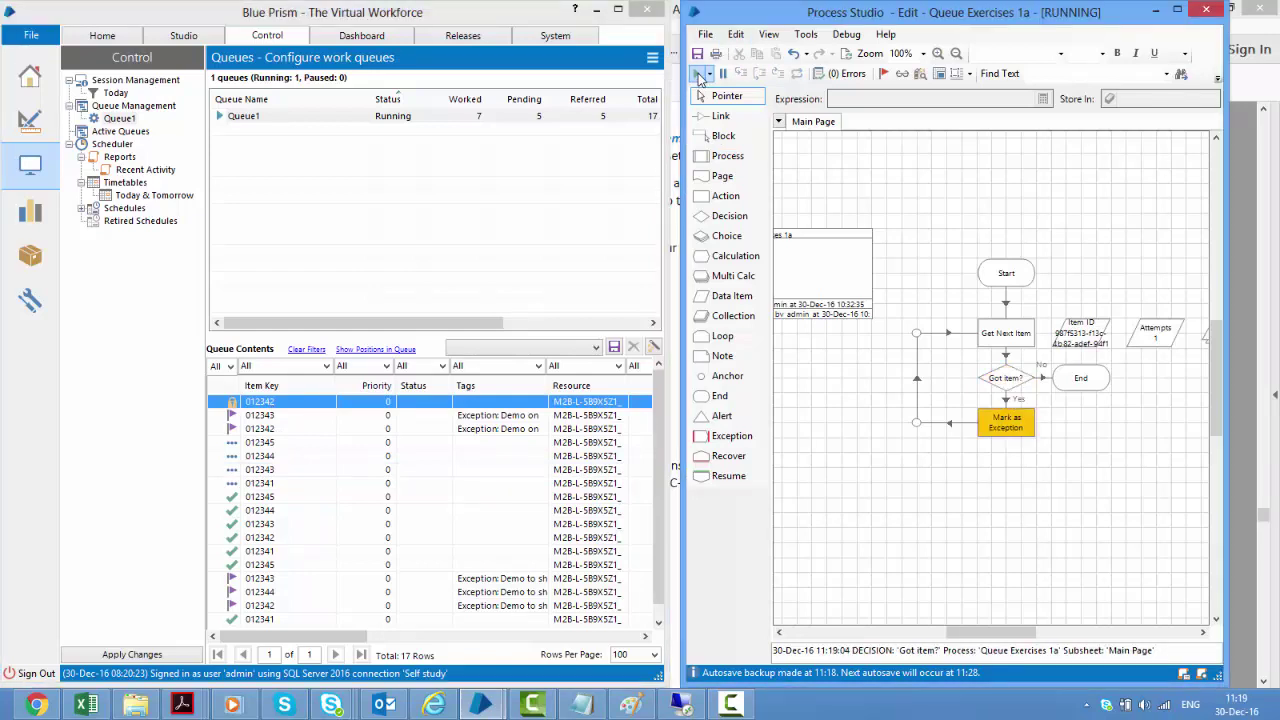
pyautogui.click(723, 73)
pyautogui.click(652, 58)
pyautogui.click(620, 79)
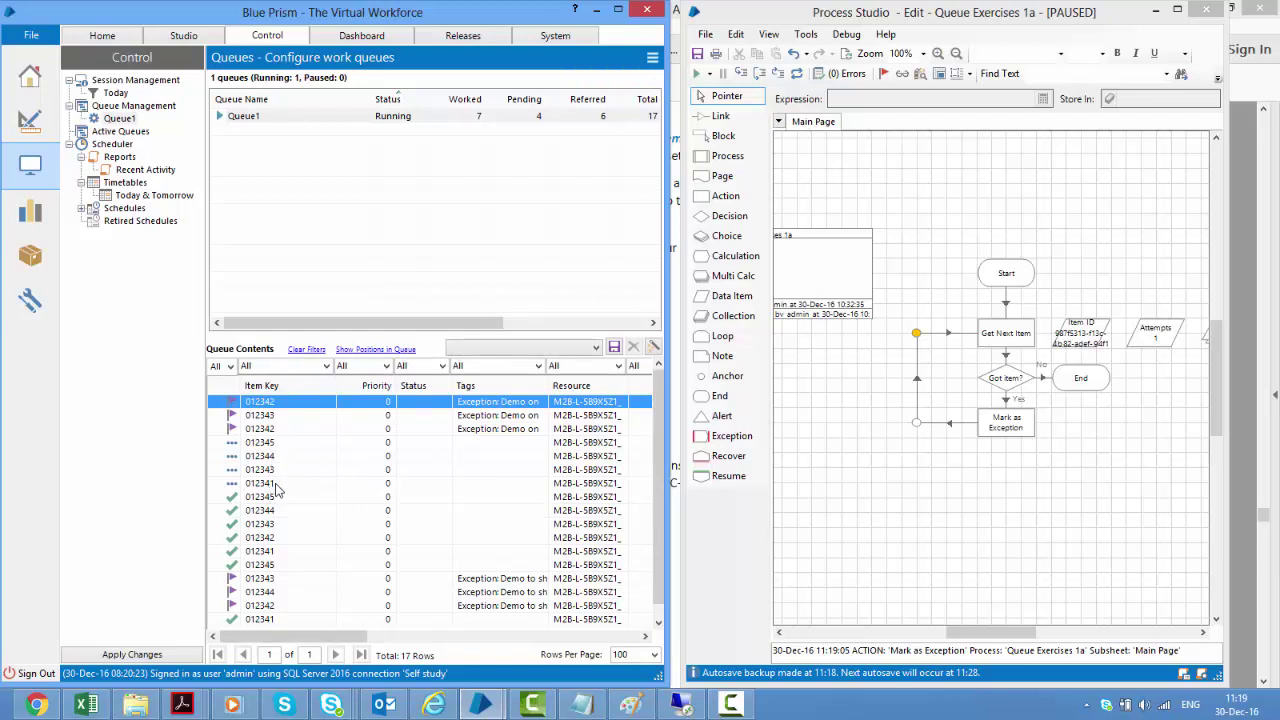
# Resume until the second attempt at 012343 is fetched, pause, refresh the queue, and compare its locked and exception entries
pyautogui.click(698, 75)
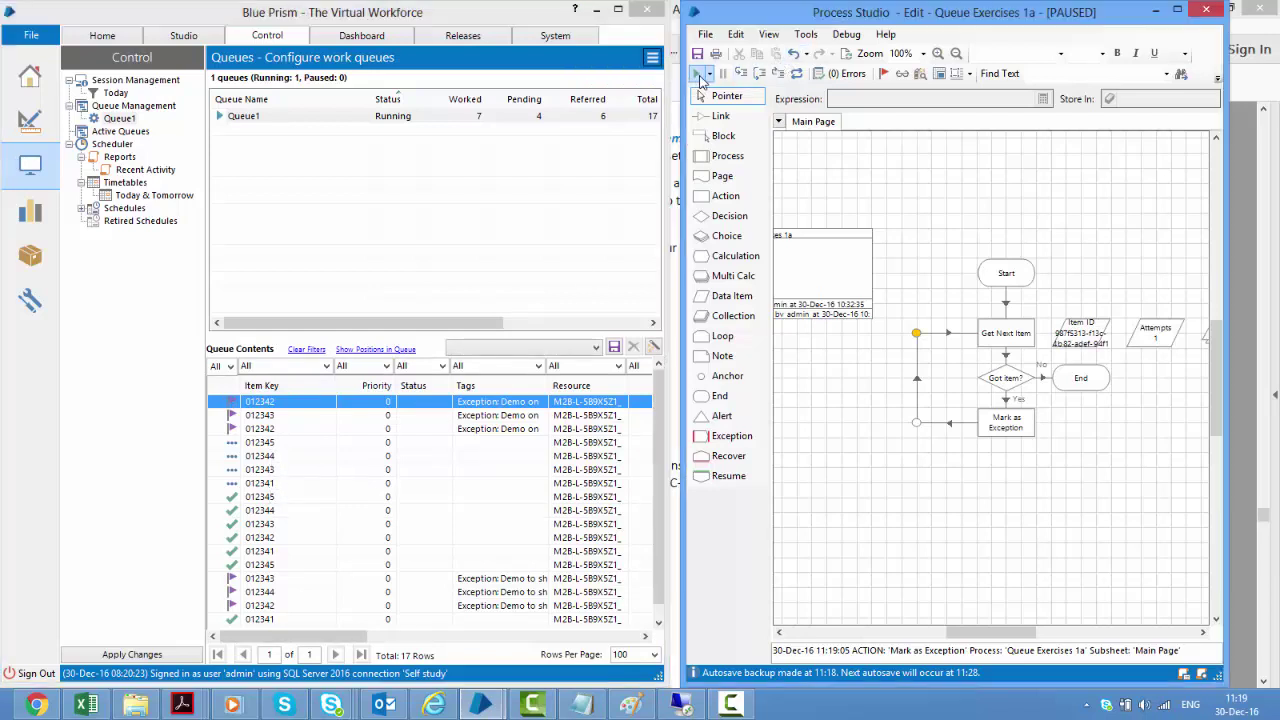
pyautogui.click(698, 75)
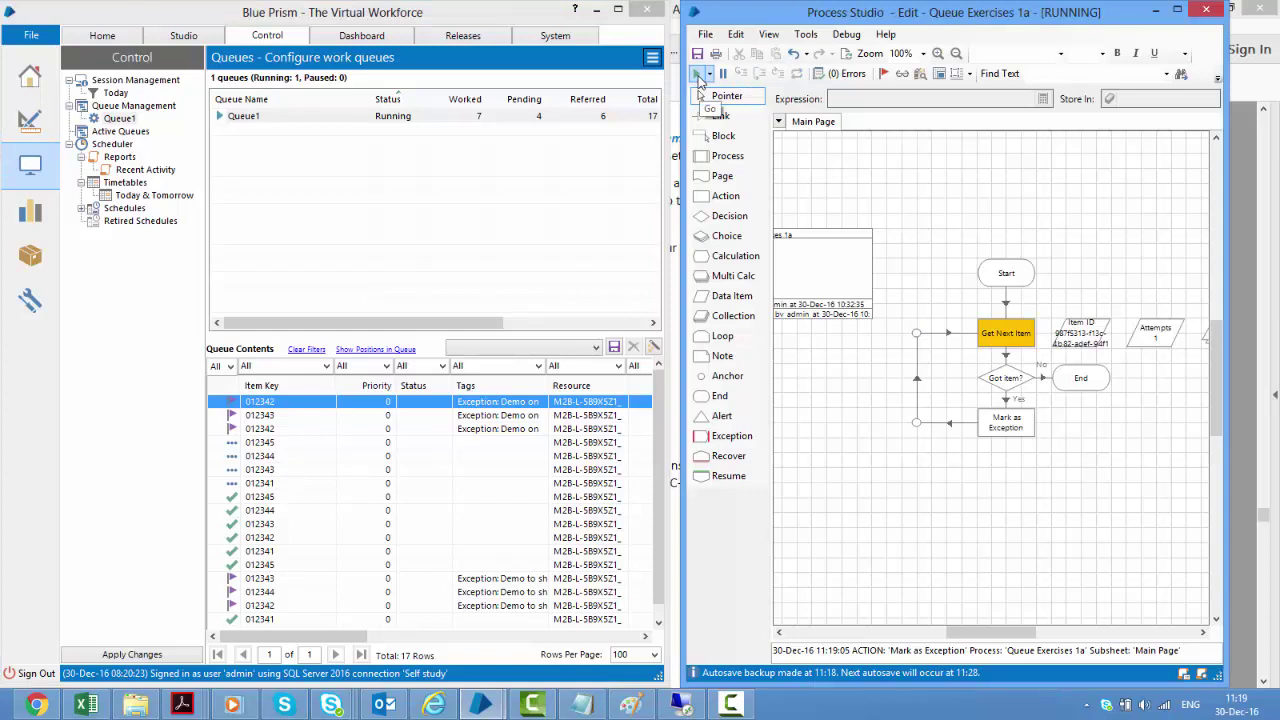
pyautogui.click(723, 75)
pyautogui.click(652, 58)
pyautogui.click(640, 77)
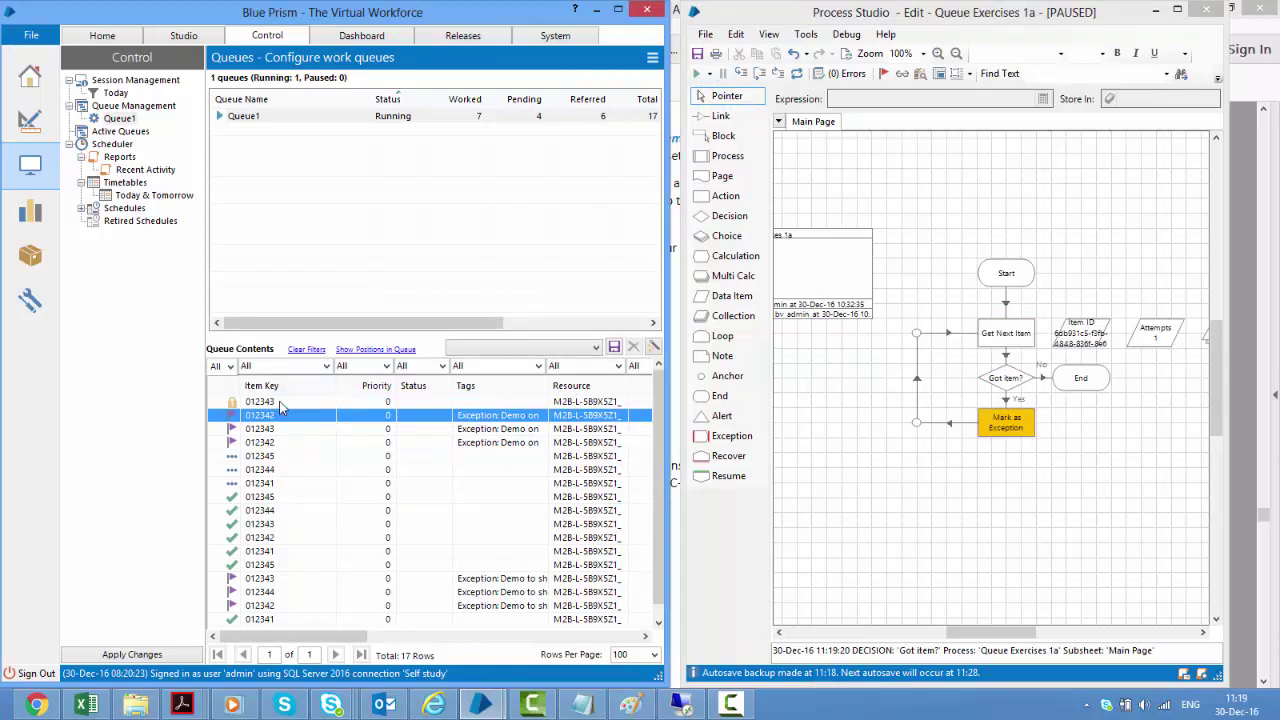
pyautogui.click(276, 430)
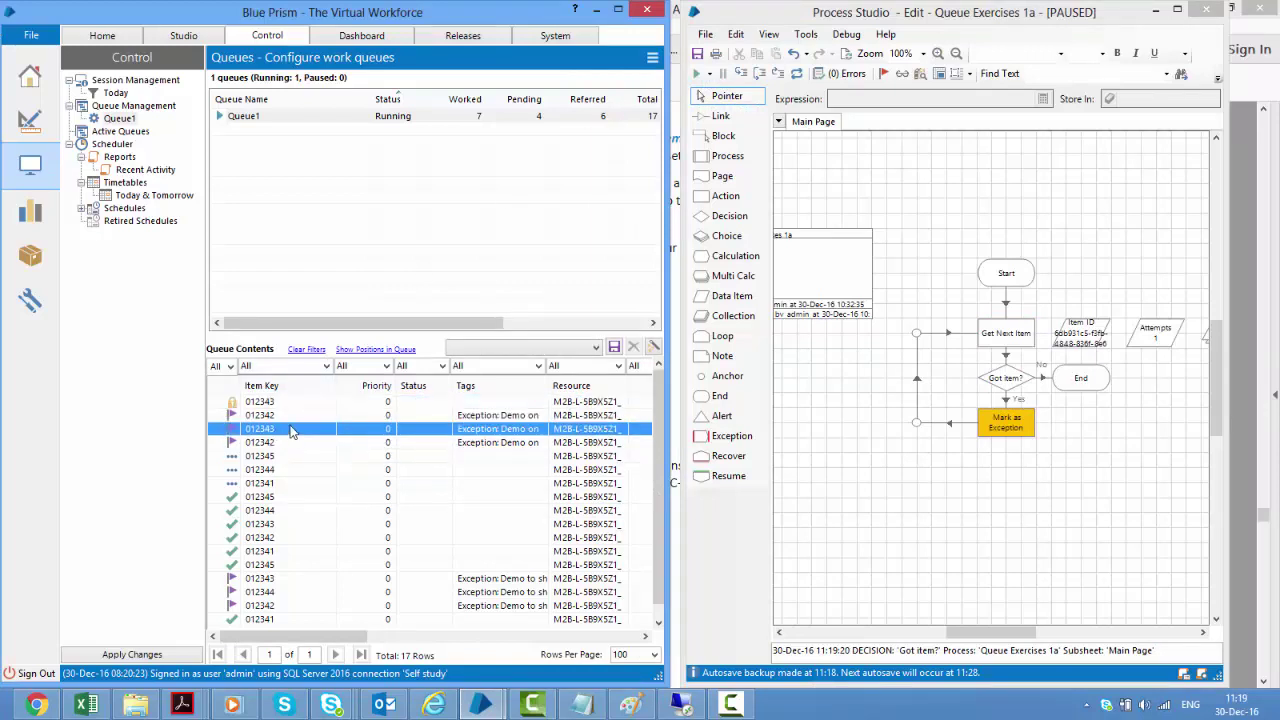
pyautogui.click(285, 403)
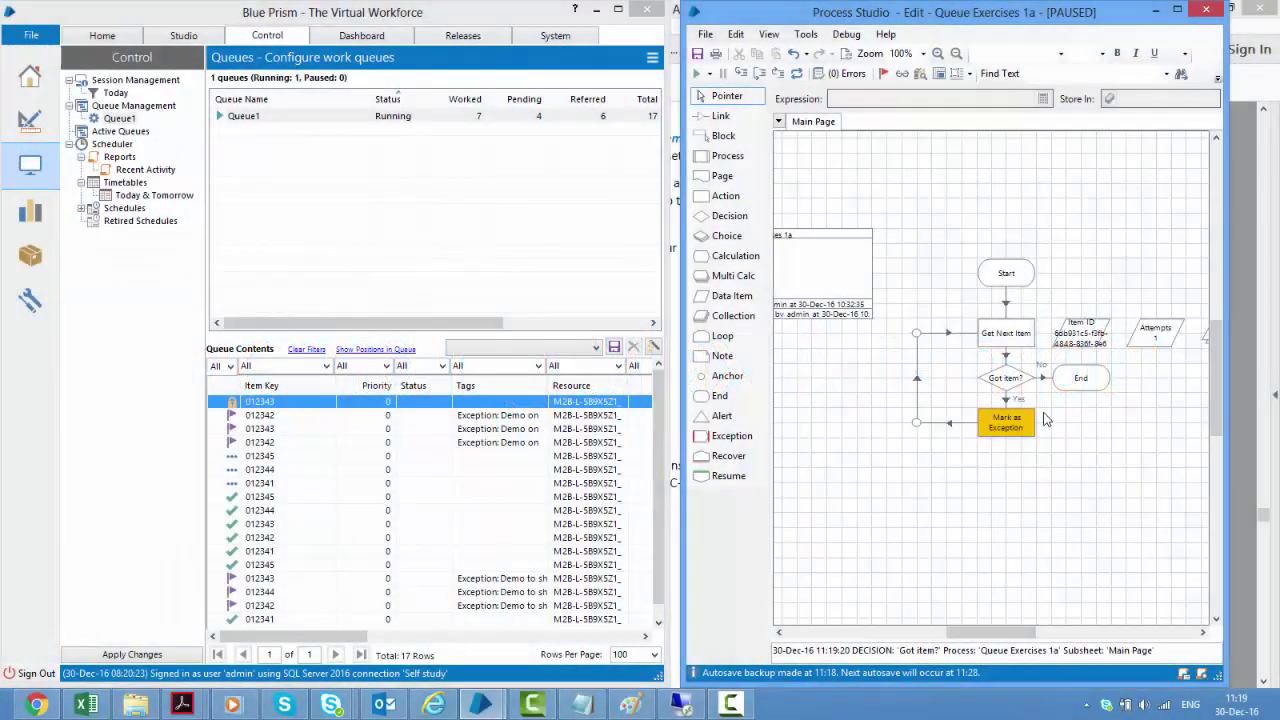
# Set the Retry input of the Mark as Exception action to False and apply the change
pyautogui.click(1022, 418)
pyautogui.doubleClick(1022, 418)
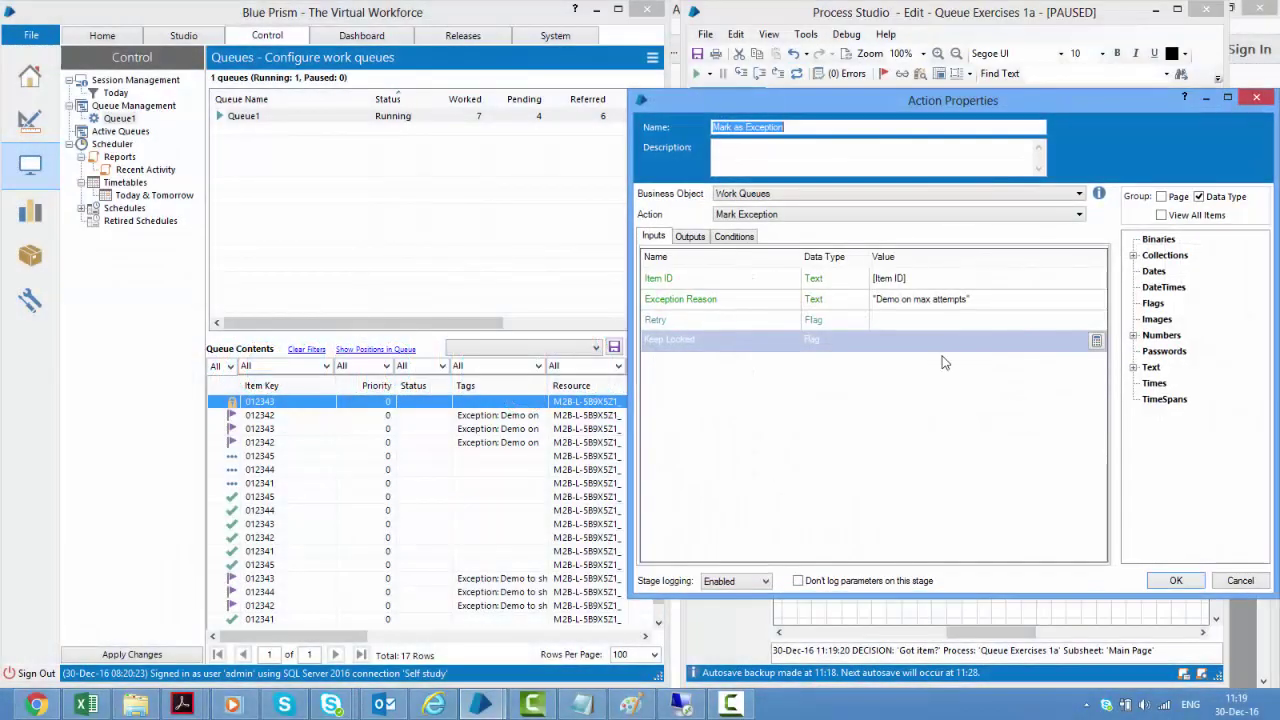
pyautogui.click(697, 320)
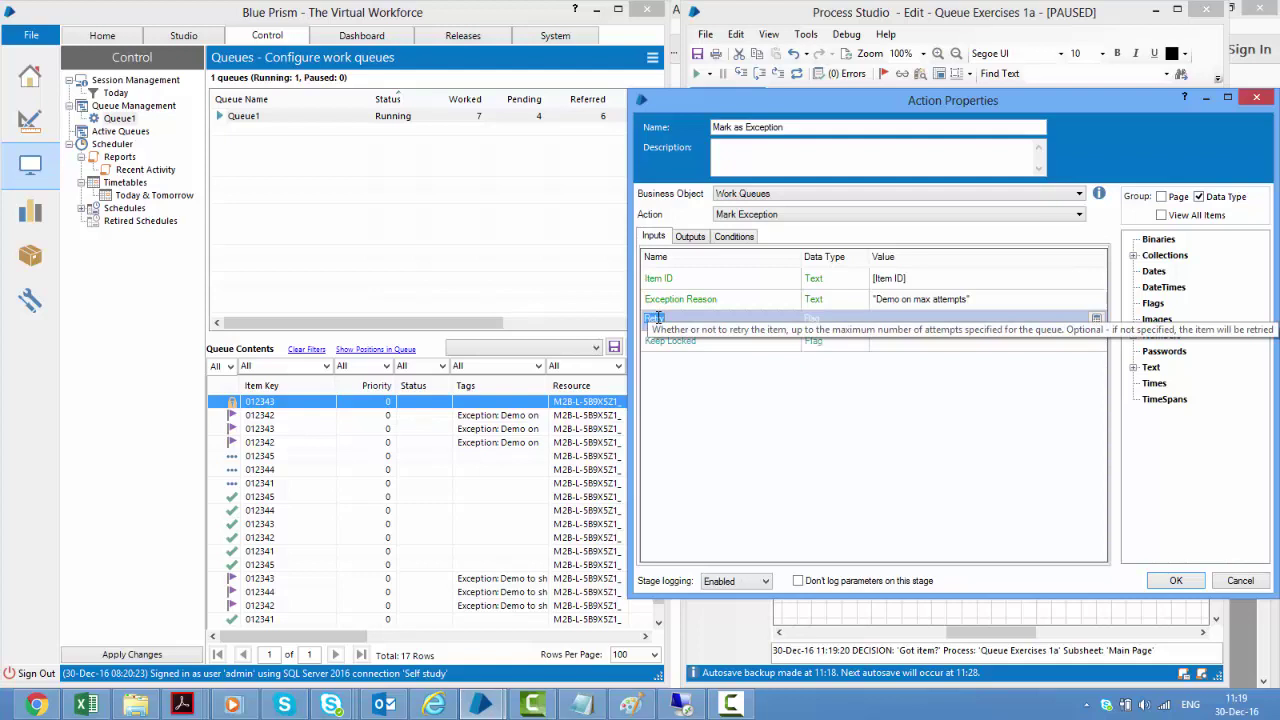
pyautogui.click(929, 320)
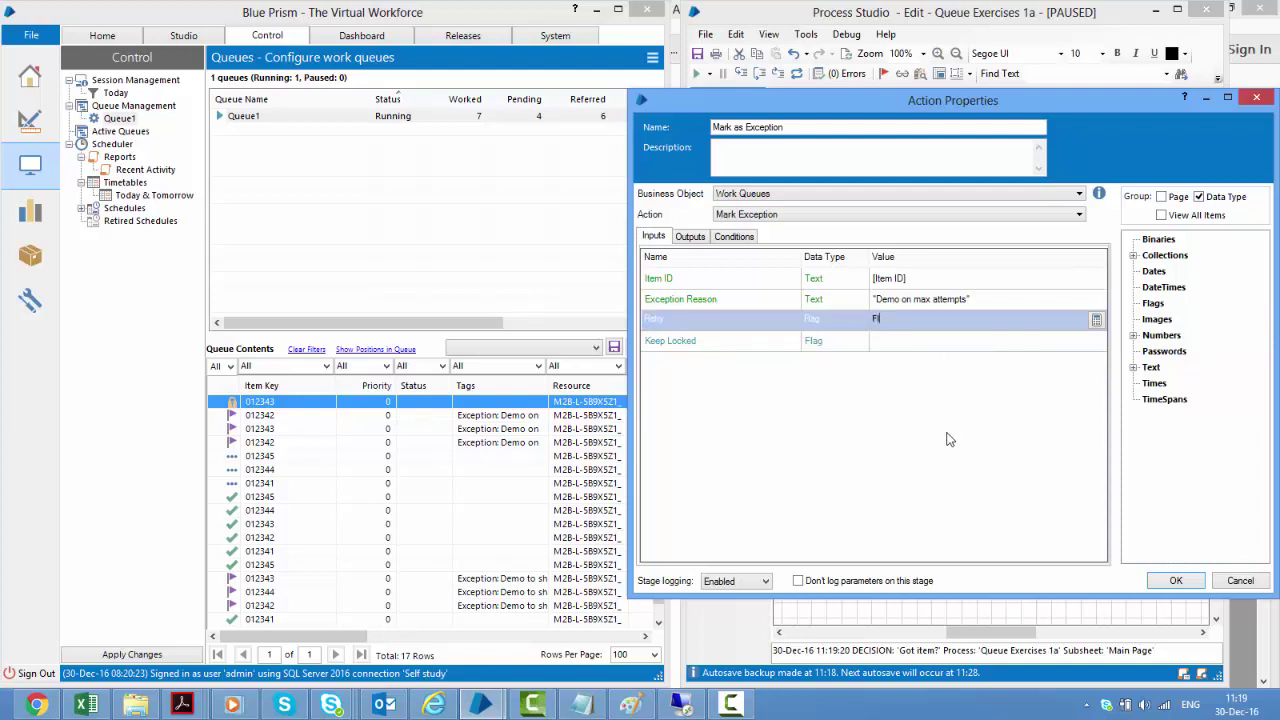
pyautogui.write('False')
pyautogui.click(913, 261)
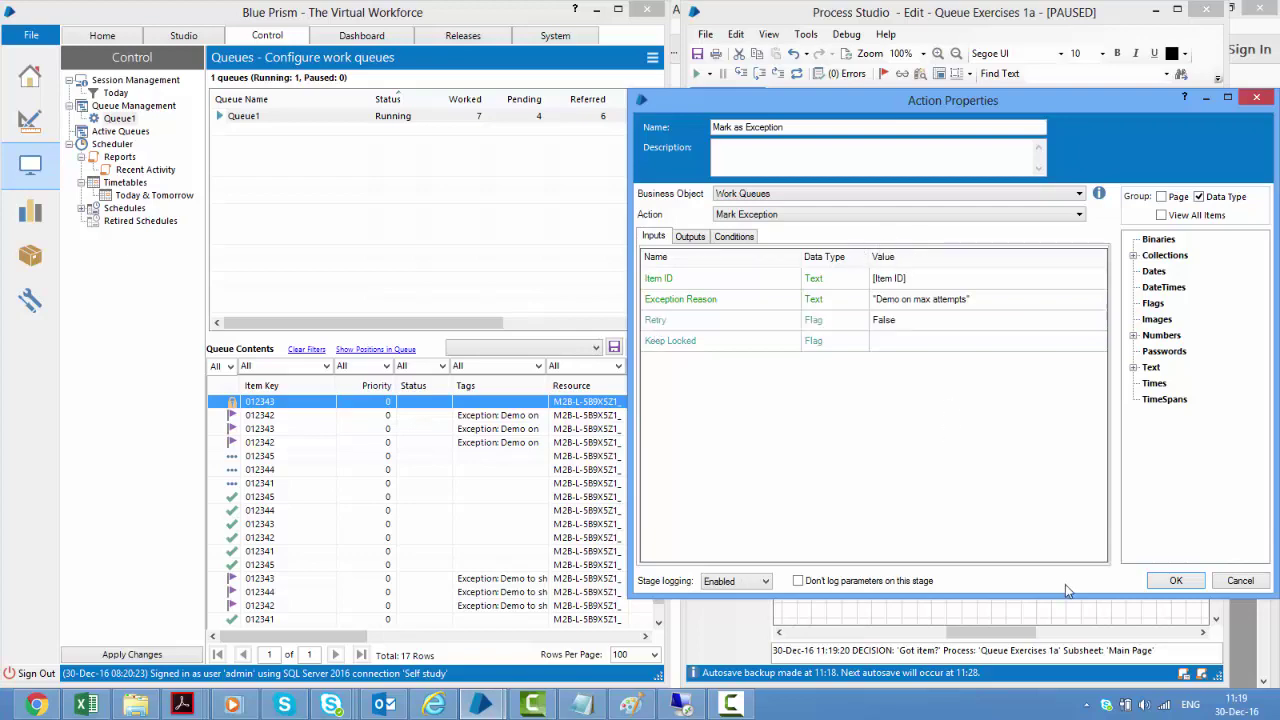
pyautogui.click(1176, 583)
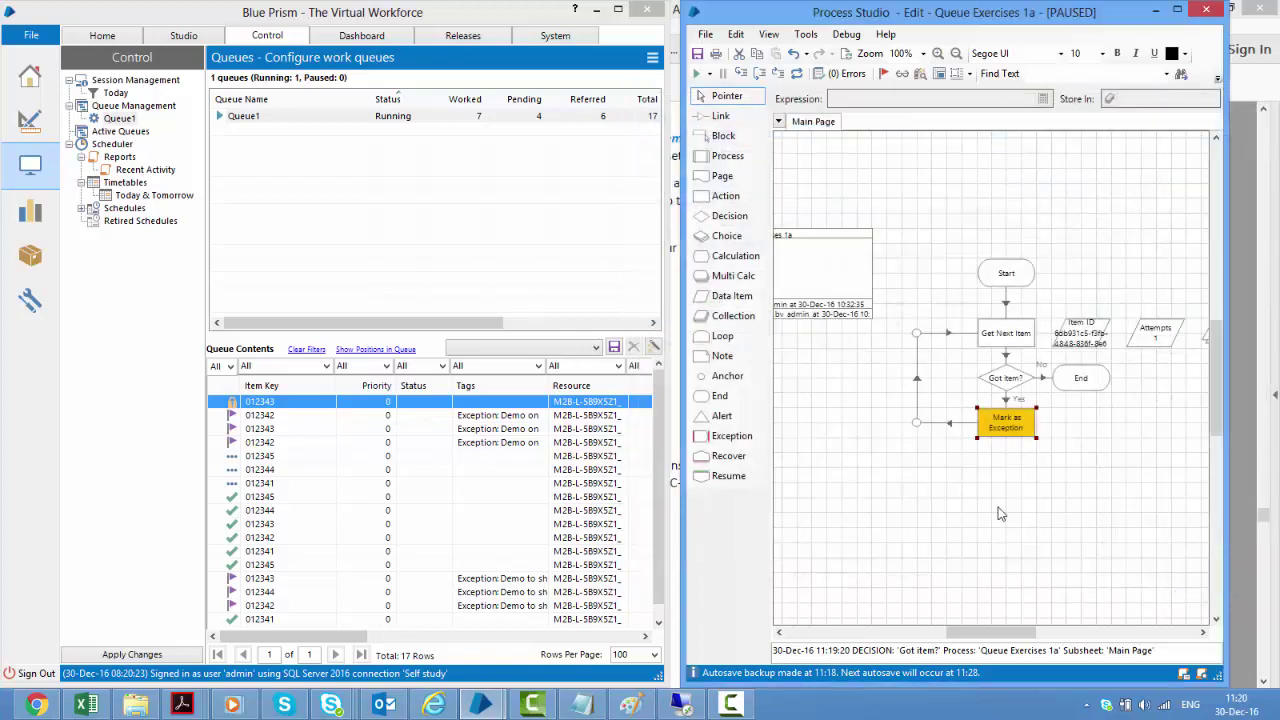
# Run the process through Mark as Exception, pause it at the Got item? decision for the next item, and refresh the queue
pyautogui.click(699, 79)
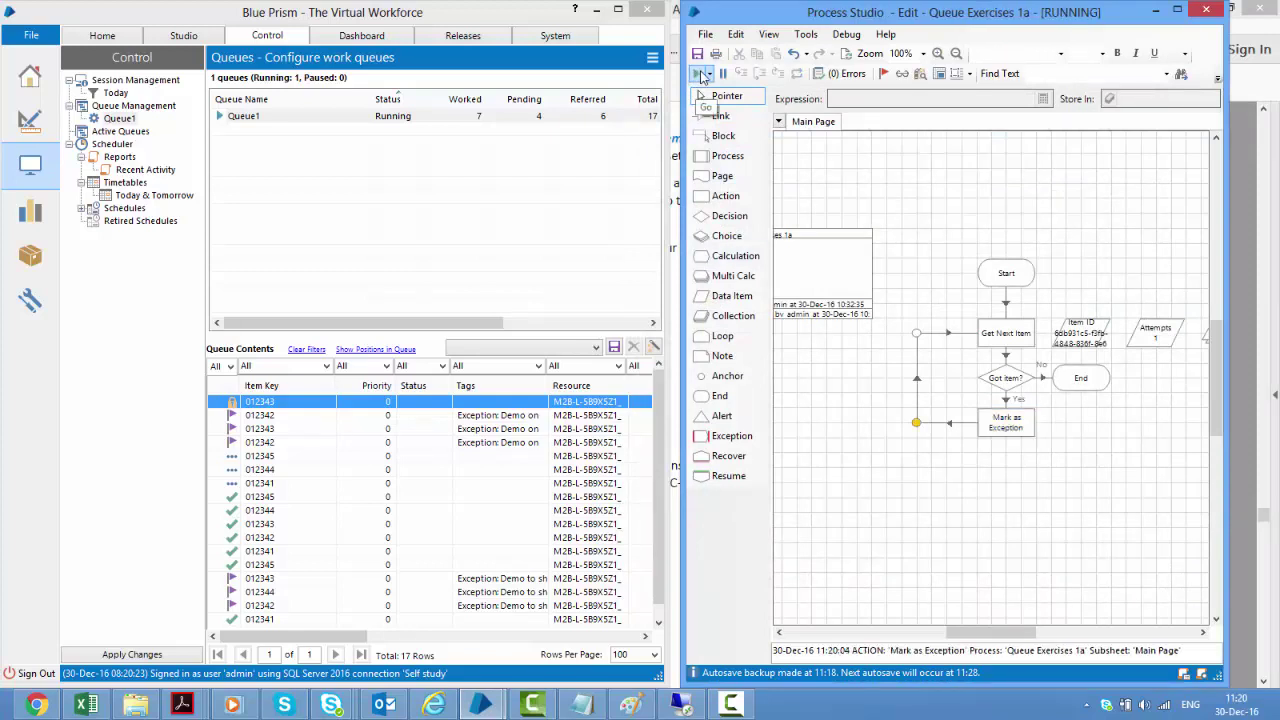
pyautogui.click(723, 76)
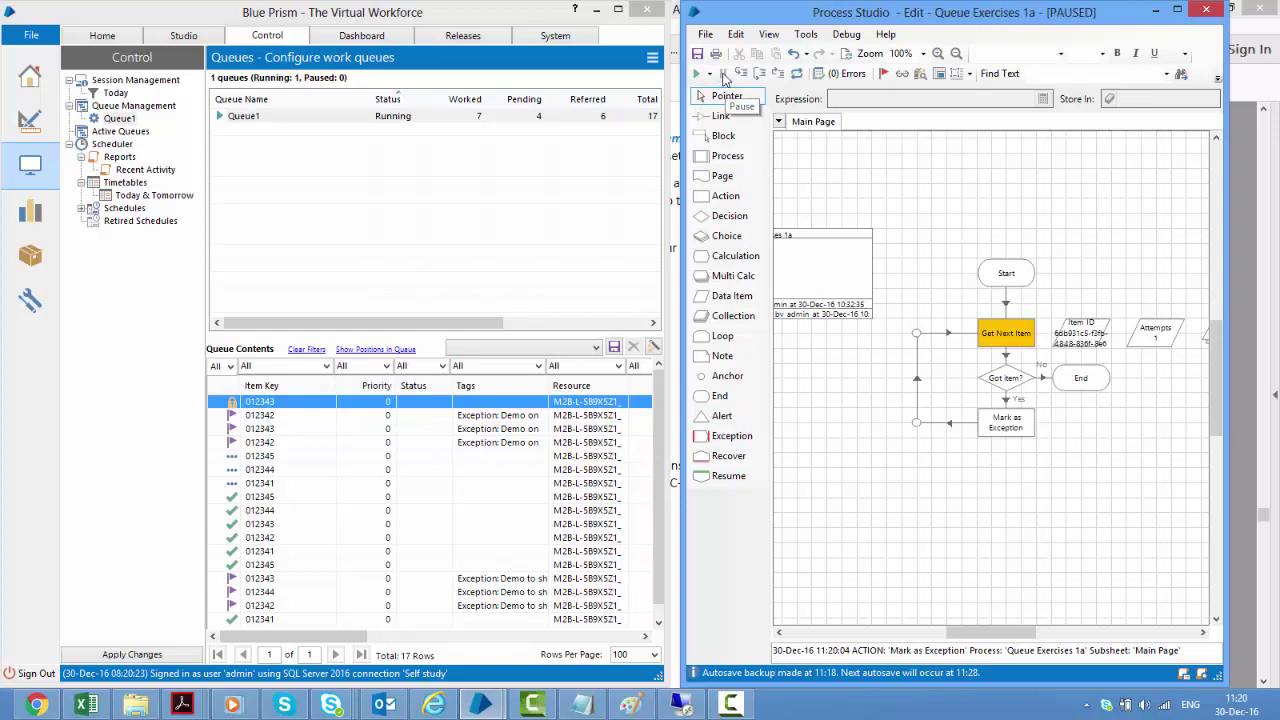
pyautogui.click(699, 79)
pyautogui.click(726, 80)
pyautogui.click(652, 57)
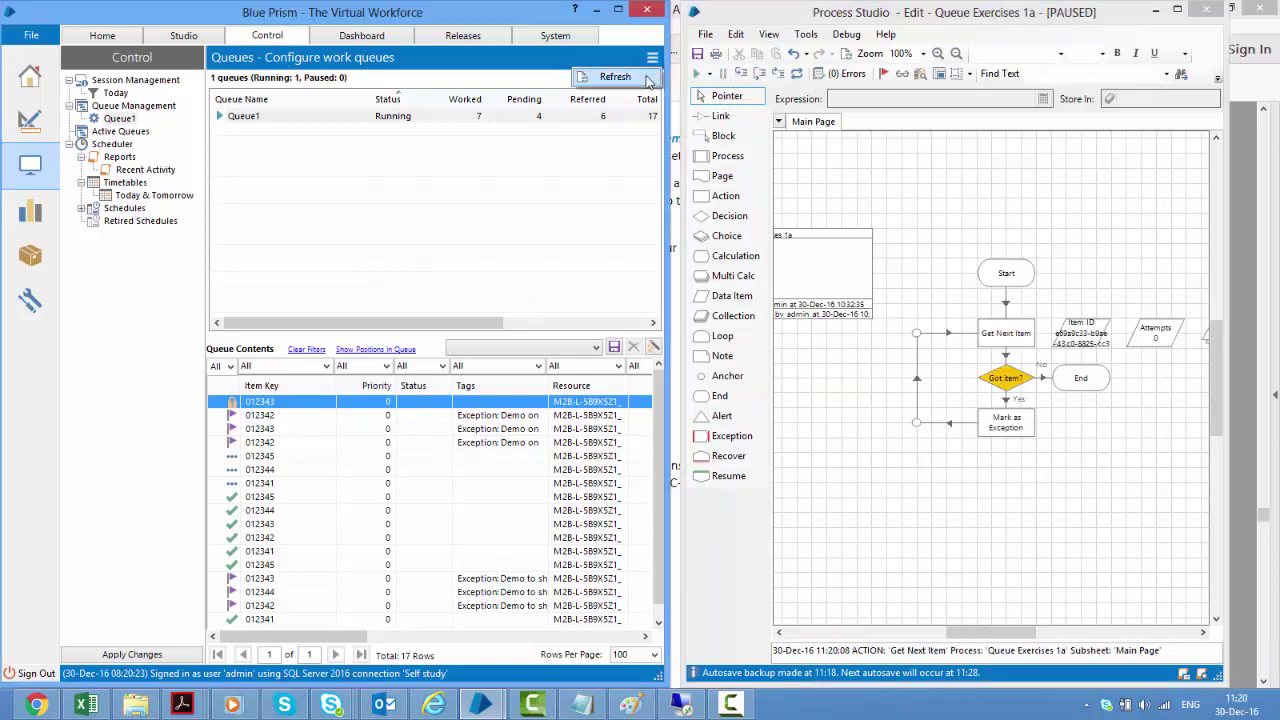
pyautogui.click(648, 80)
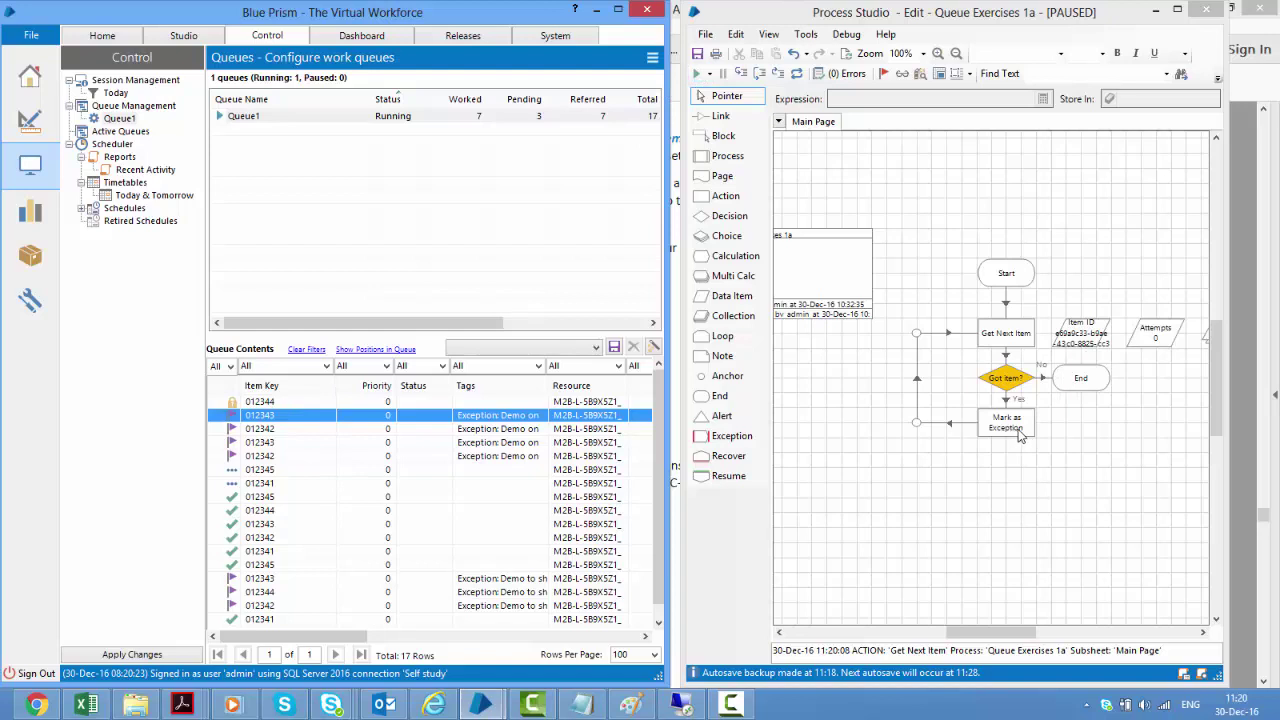
# Resume the process through Mark as Exception for item 012344, pause it, and refresh the queue contents
pyautogui.click(697, 74)
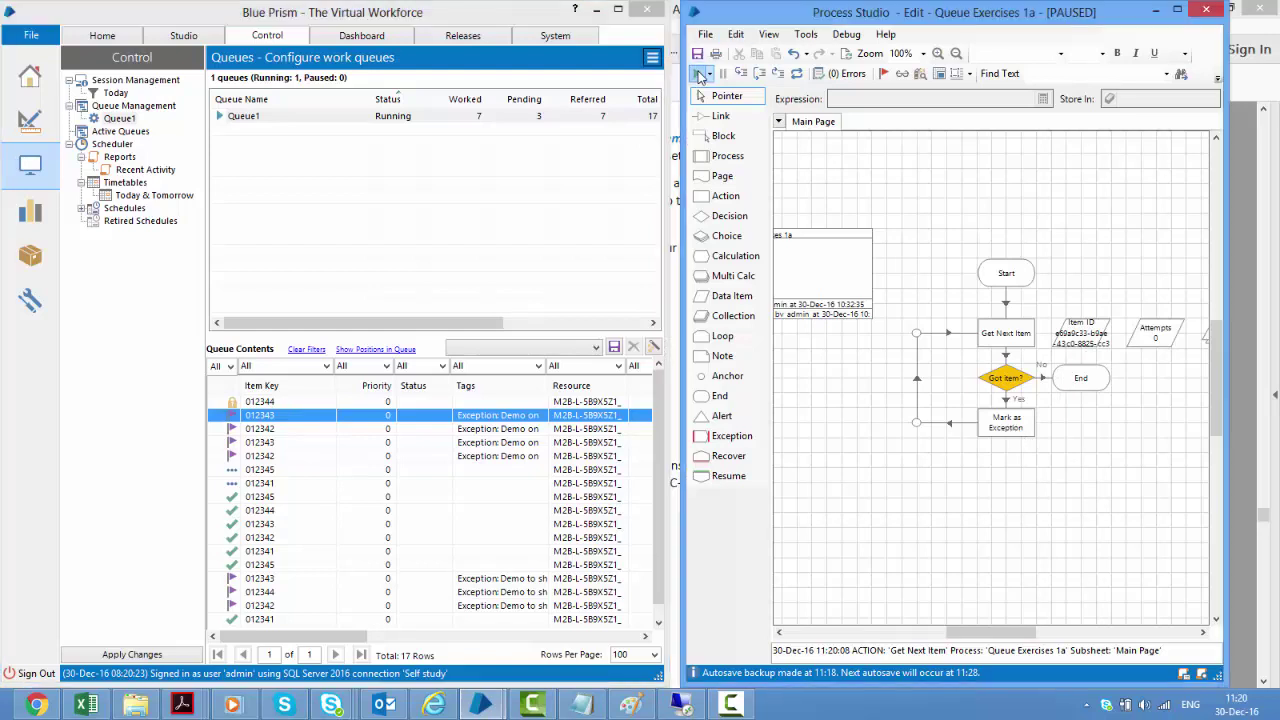
pyautogui.click(721, 76)
pyautogui.click(656, 76)
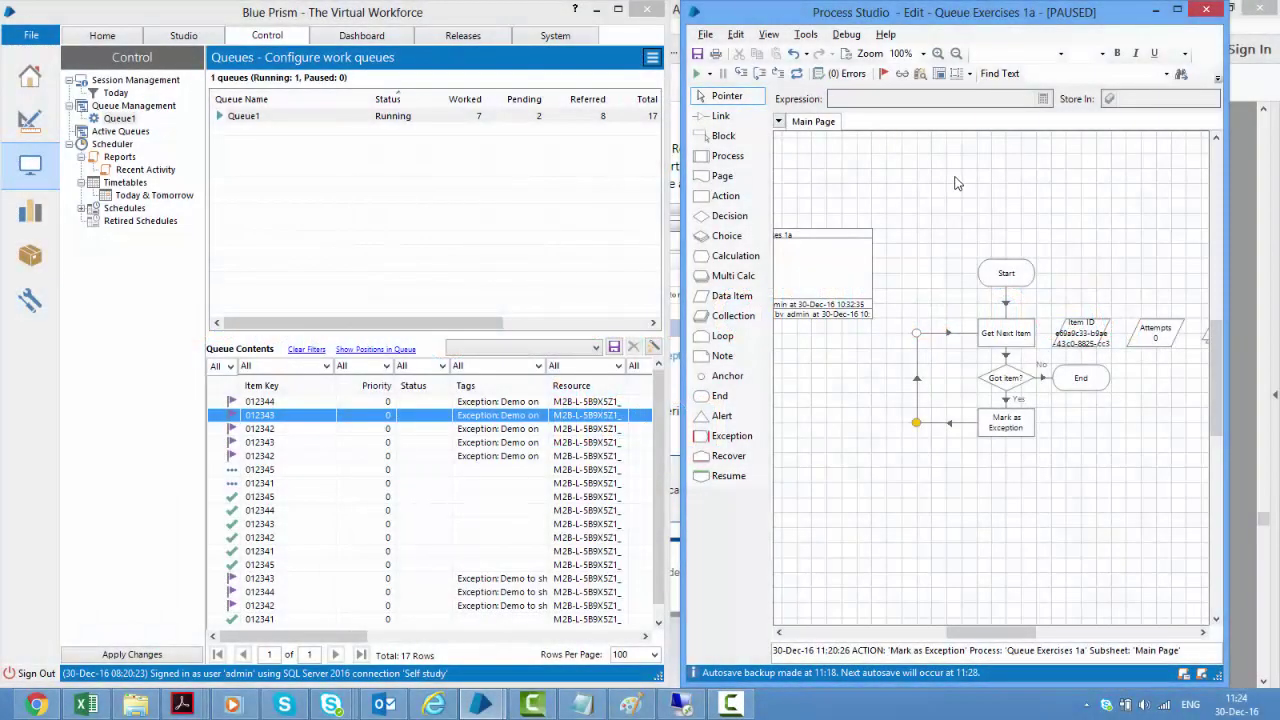
# Set both the Retry and Keep Locked inputs of the Mark as Exception action to True
pyautogui.click(1015, 427)
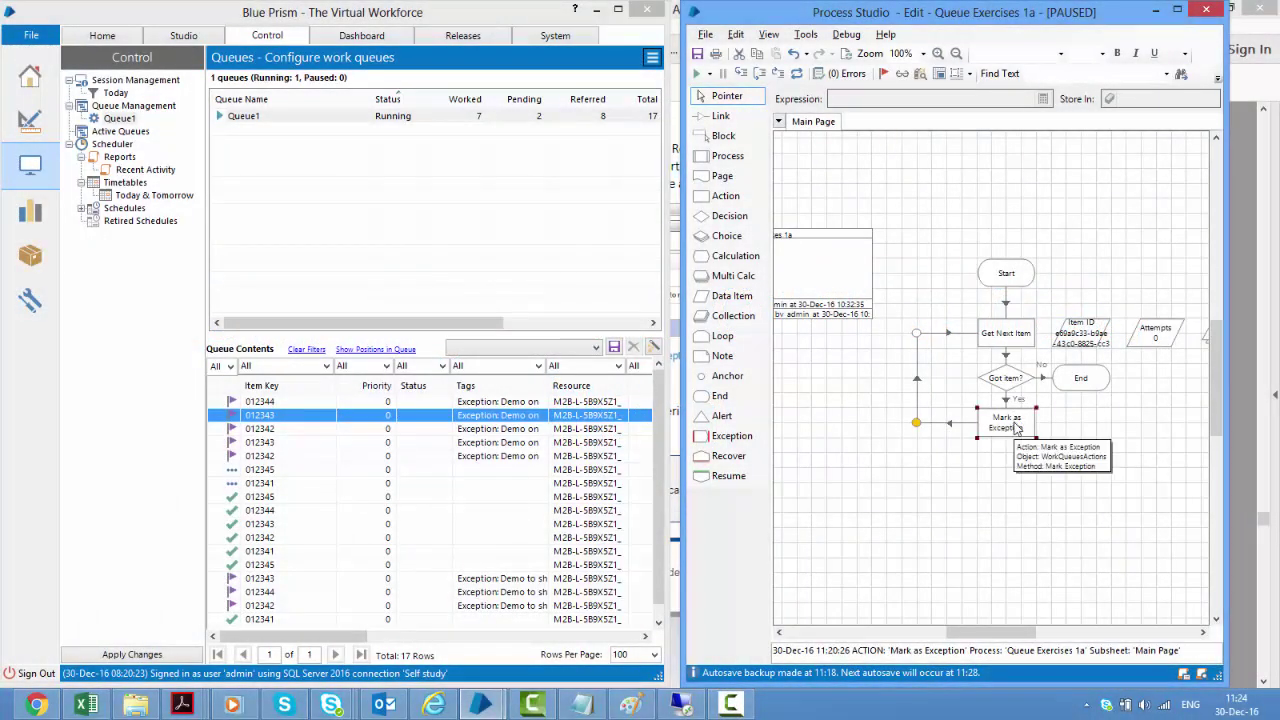
pyautogui.doubleClick(1015, 427)
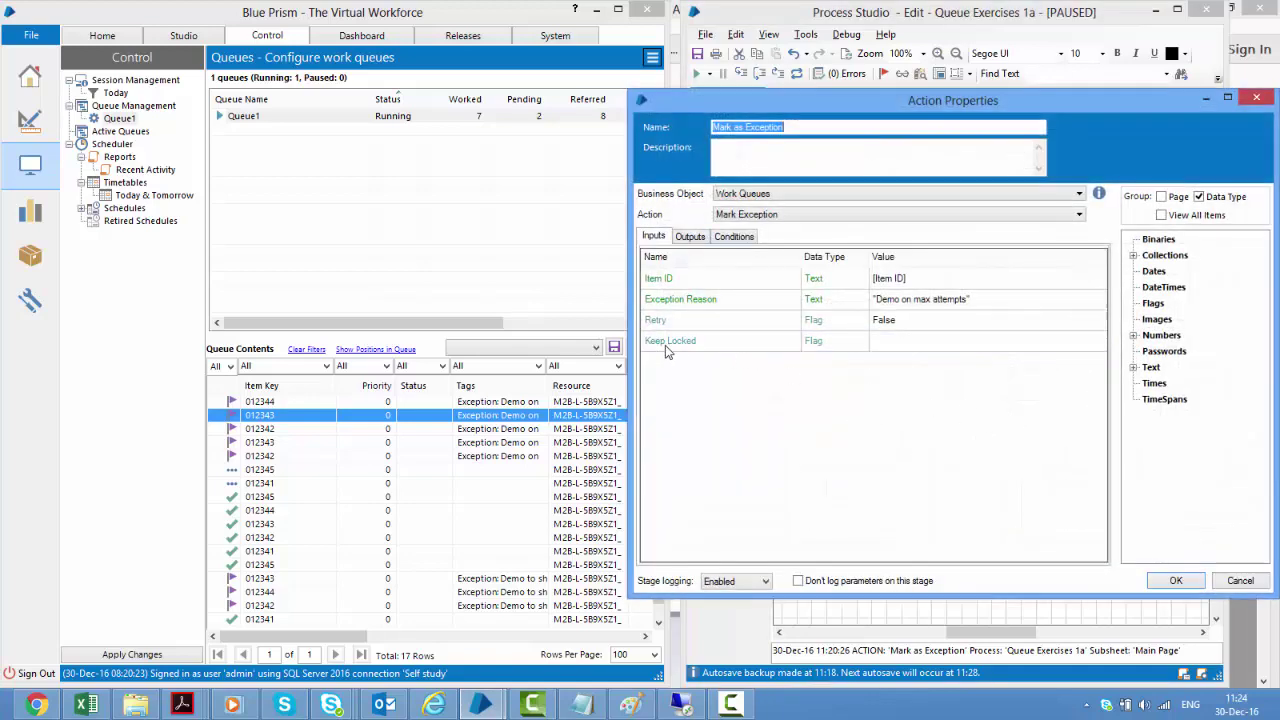
pyautogui.click(883, 320)
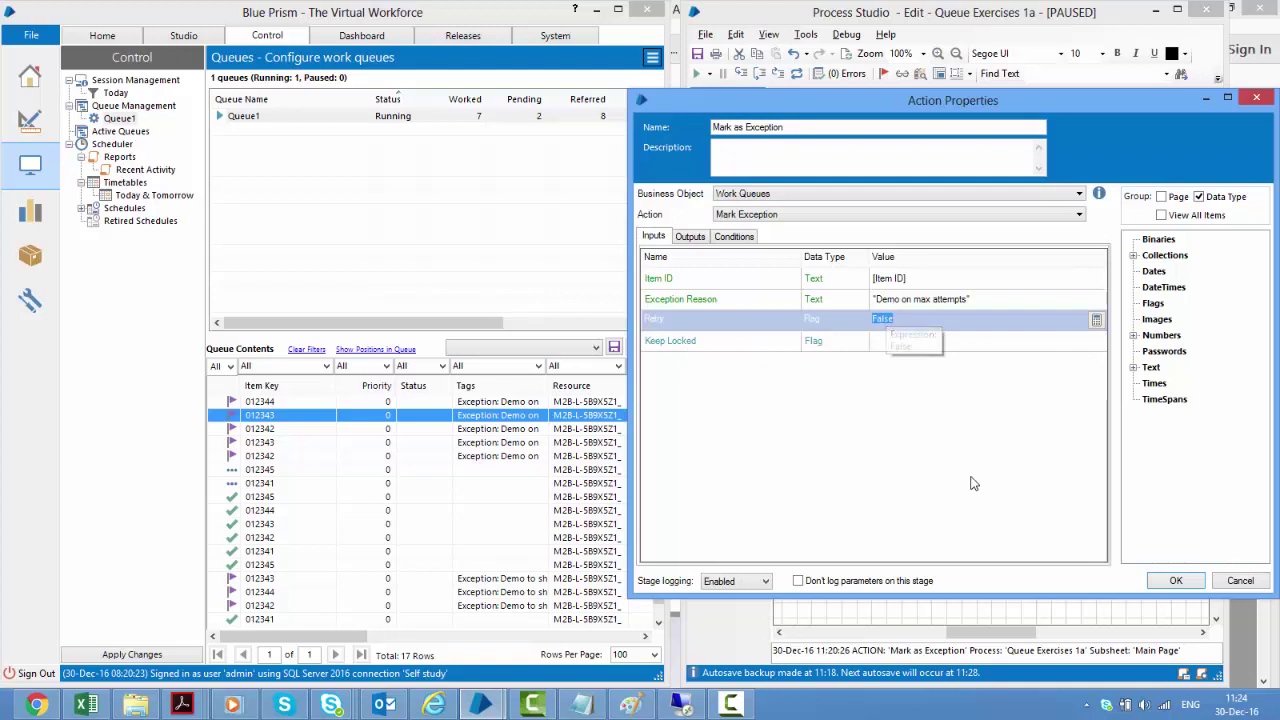
pyautogui.write('True')
pyautogui.click(895, 344)
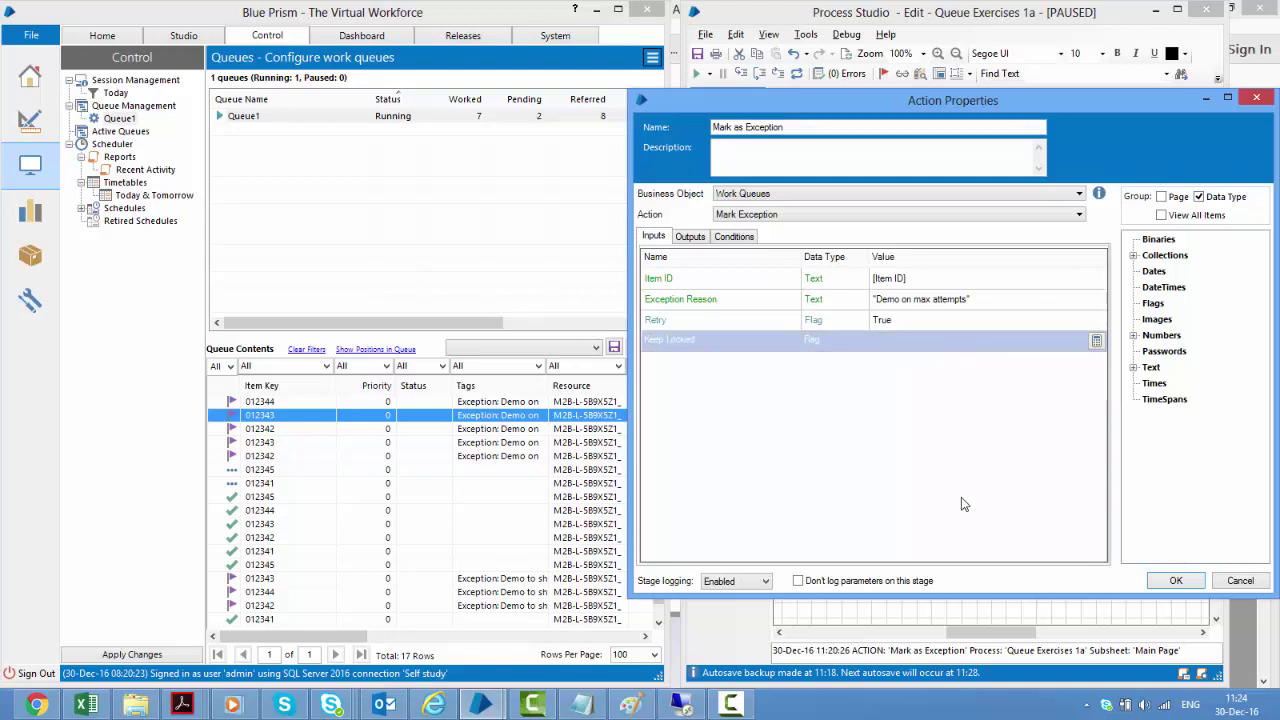
pyautogui.write('True')
pyautogui.click(895, 265)
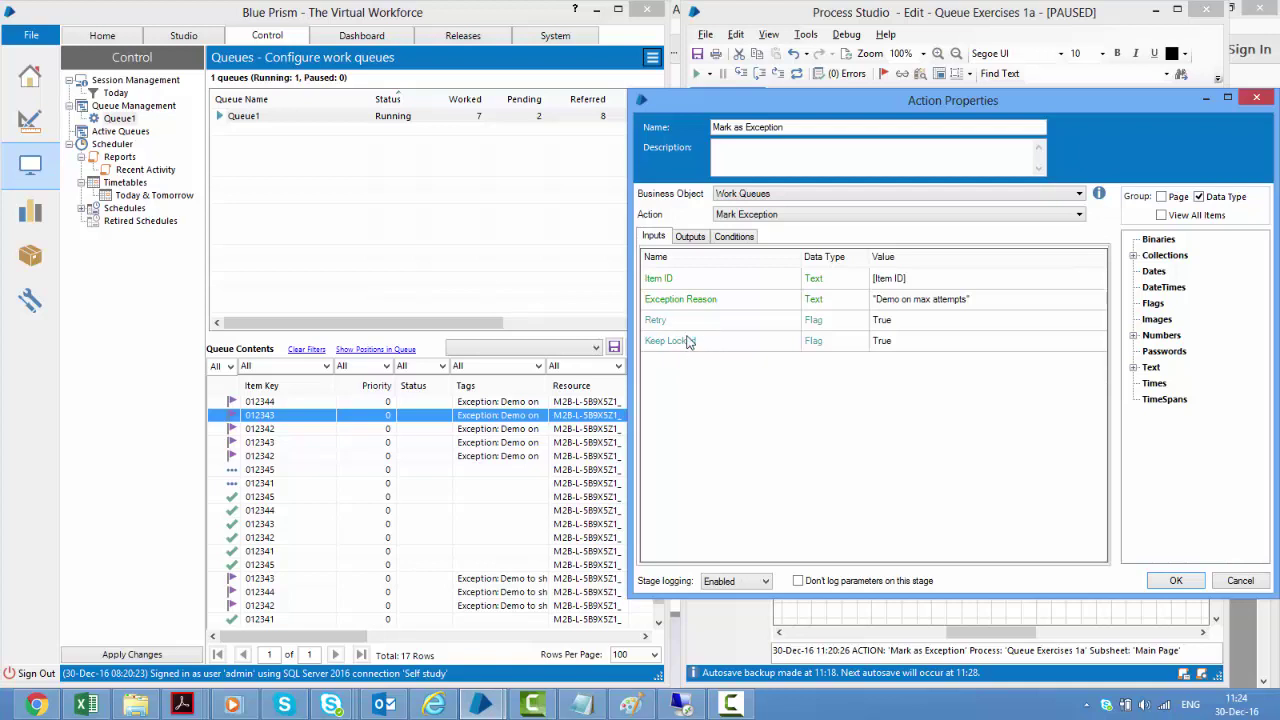
# Store the New Item ID output of Mark as Exception in the Item ID data item and apply the action's properties
pyautogui.click(690, 236)
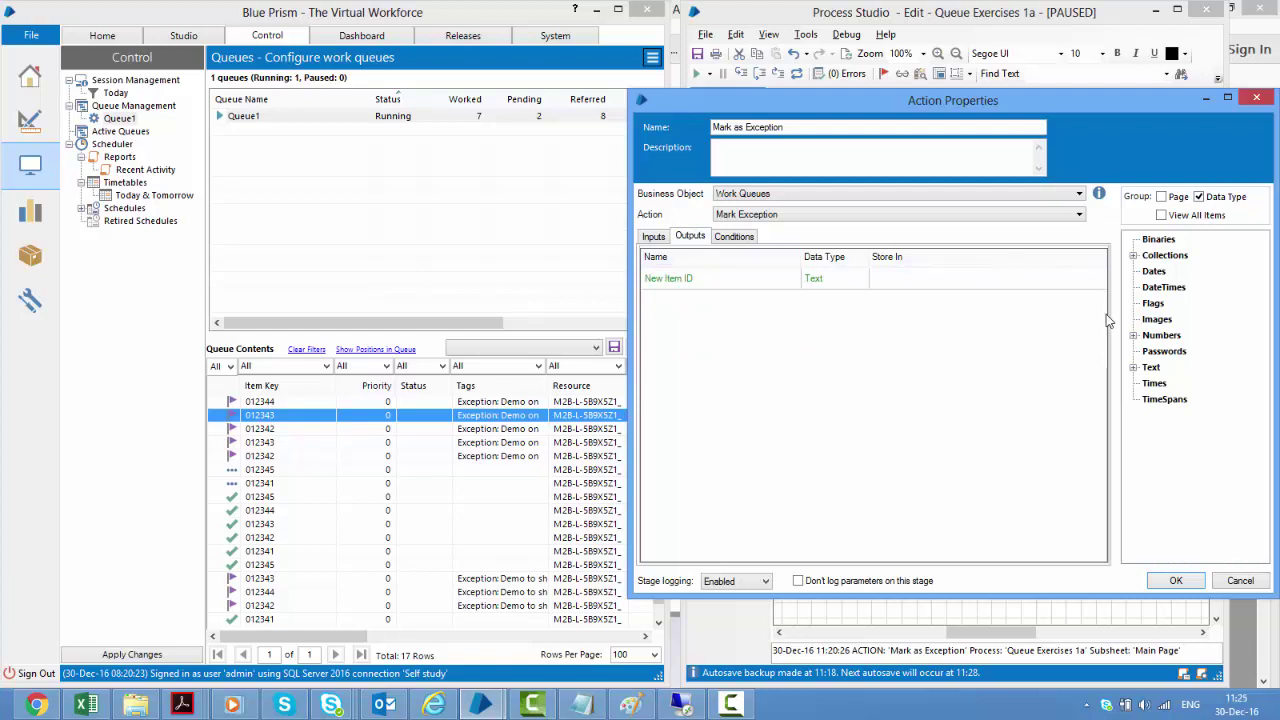
pyautogui.click(1134, 367)
pyautogui.moveTo(1168, 384); pyautogui.dragTo(926, 276)
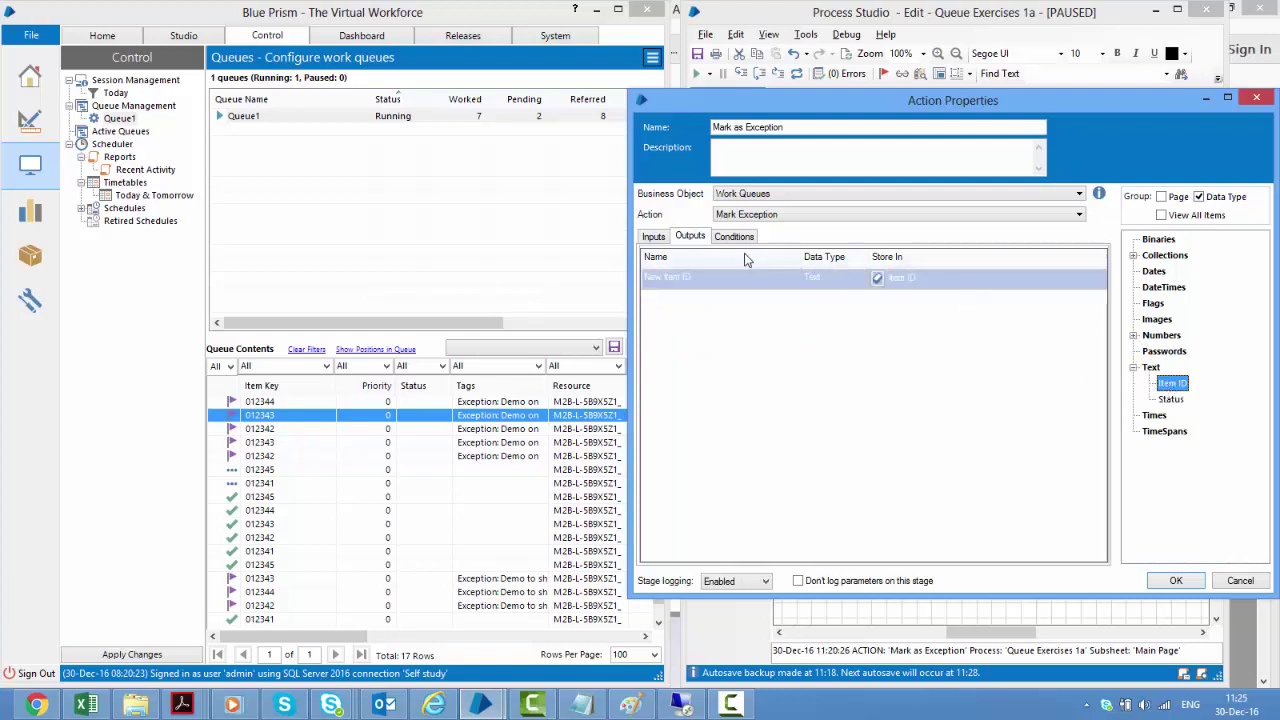
pyautogui.click(653, 236)
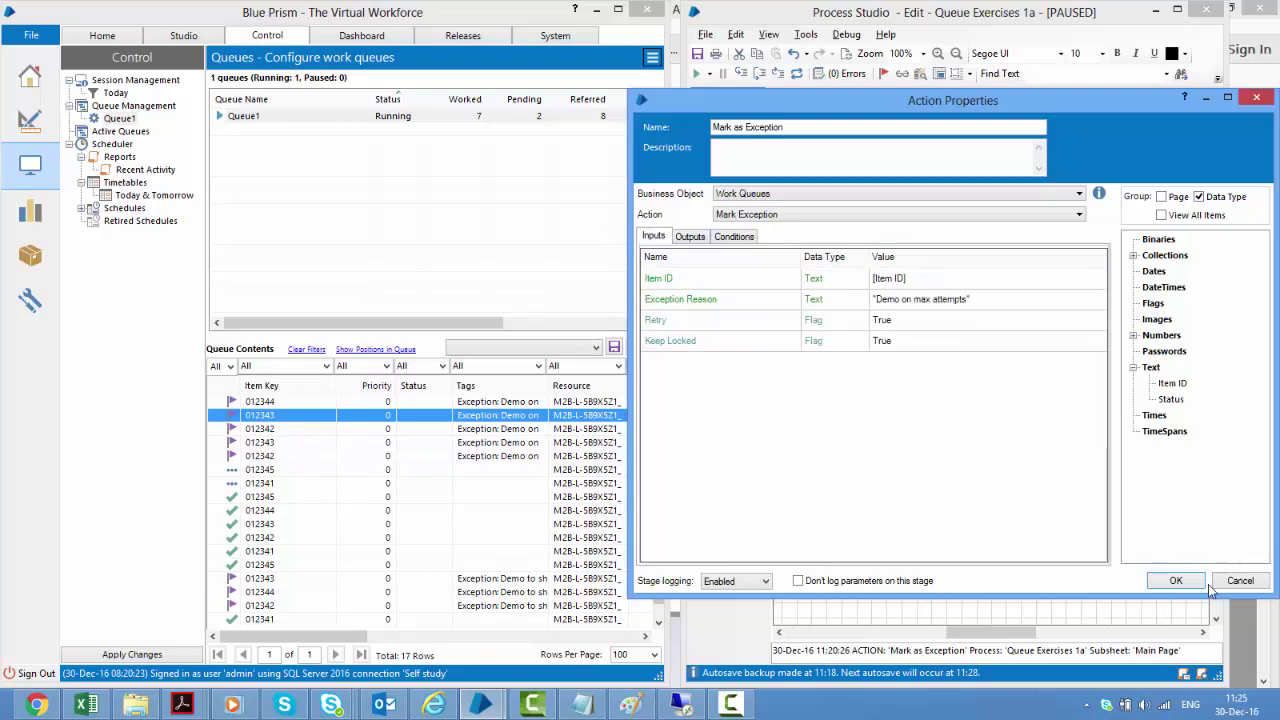
pyautogui.click(1176, 581)
pyautogui.click(1153, 551)
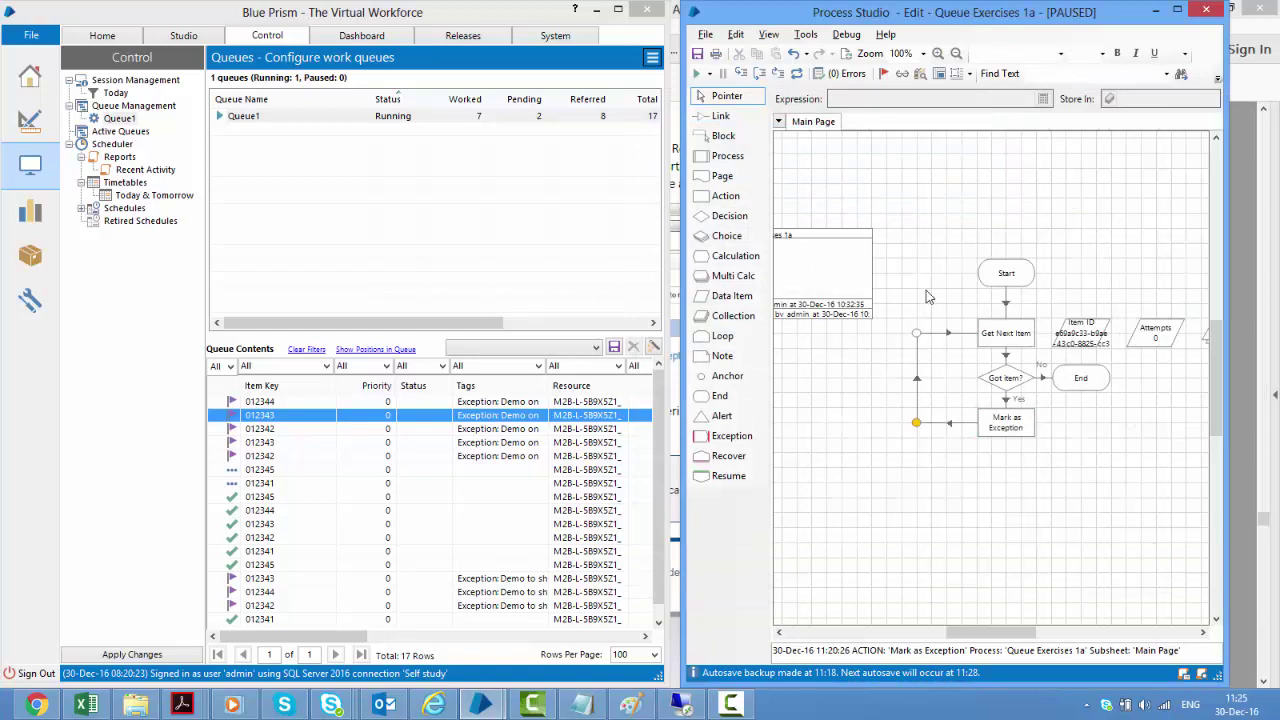
# Reset the process, run it until an item is fetched, pause at the Got item? decision, and refresh the queue
pyautogui.click(795, 76)
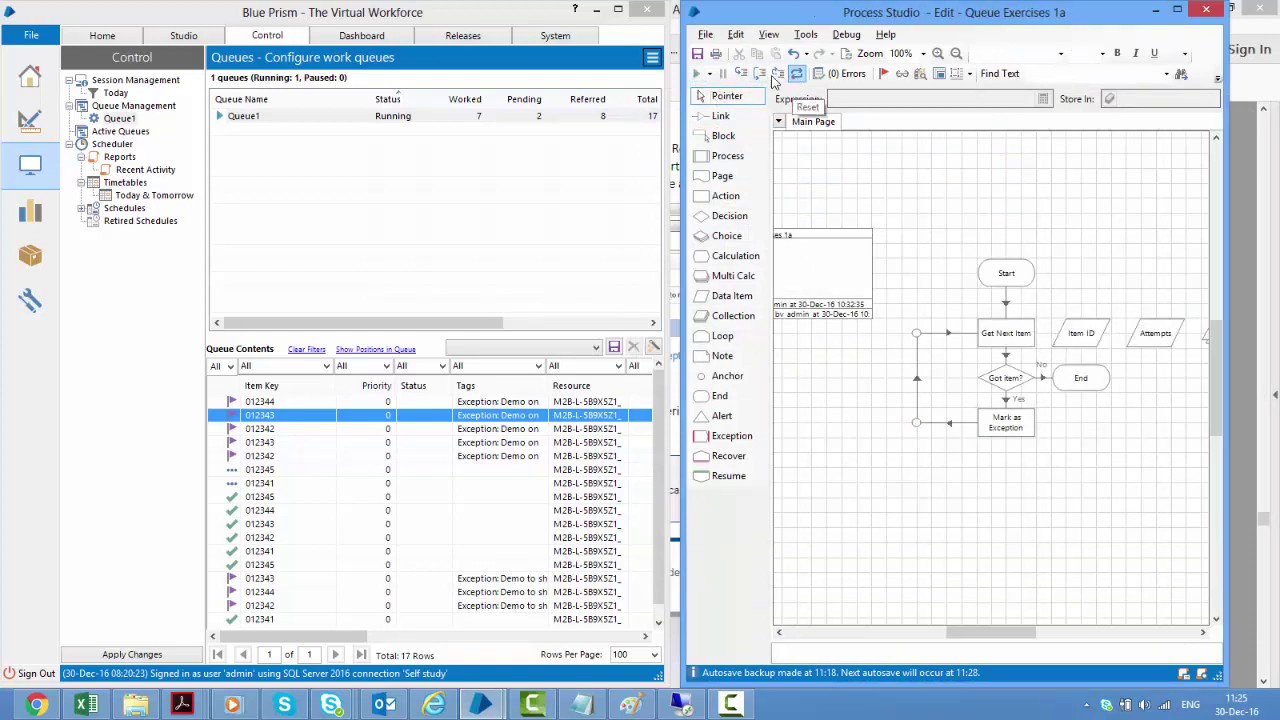
pyautogui.click(648, 63)
pyautogui.click(640, 80)
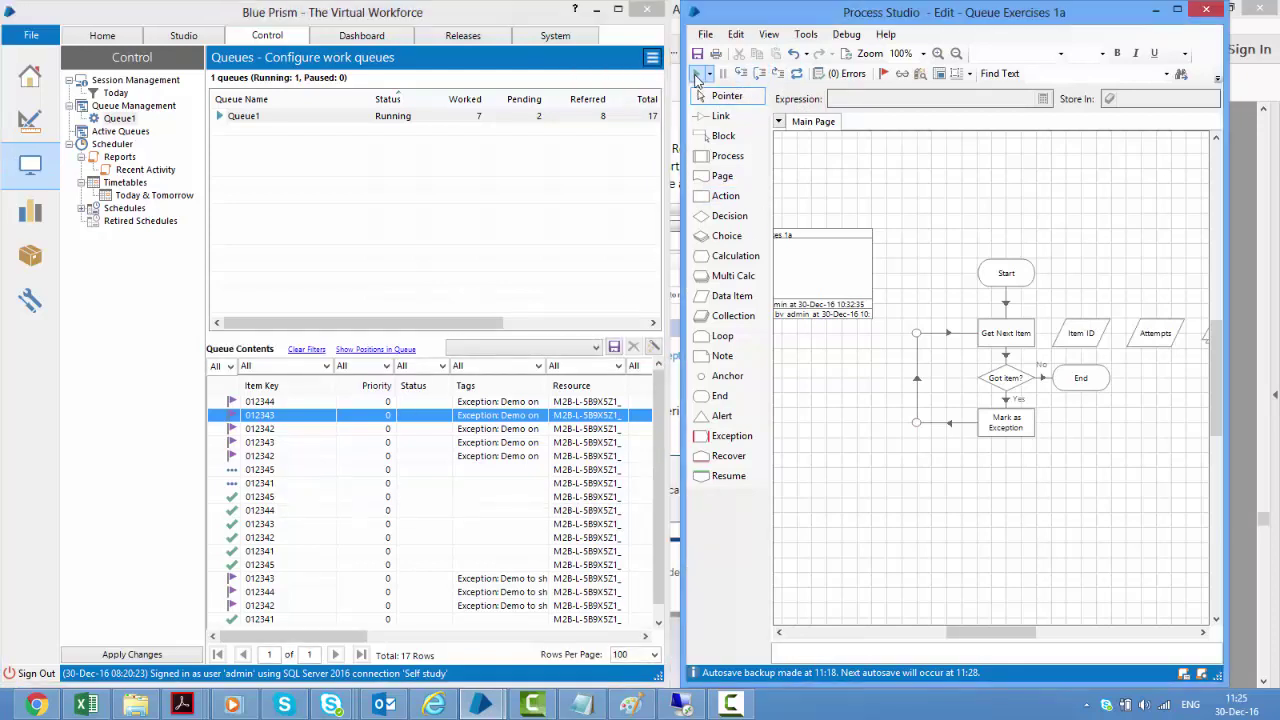
pyautogui.click(697, 78)
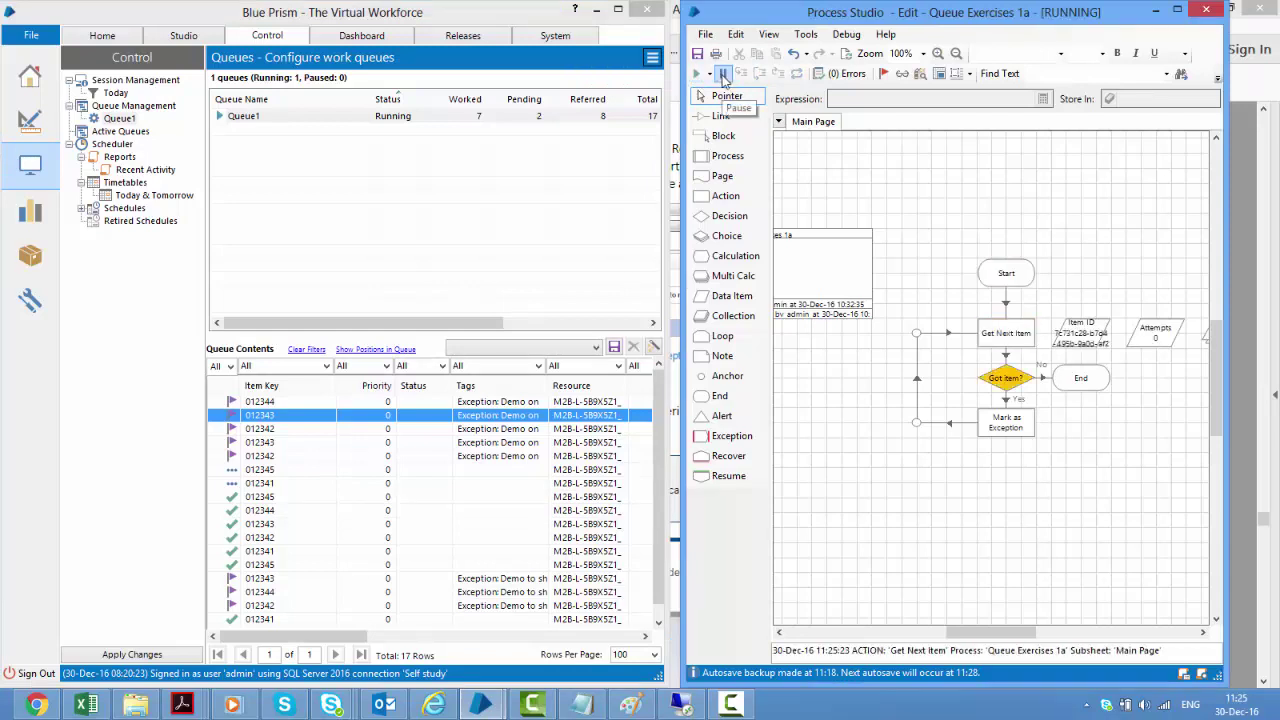
pyautogui.click(722, 74)
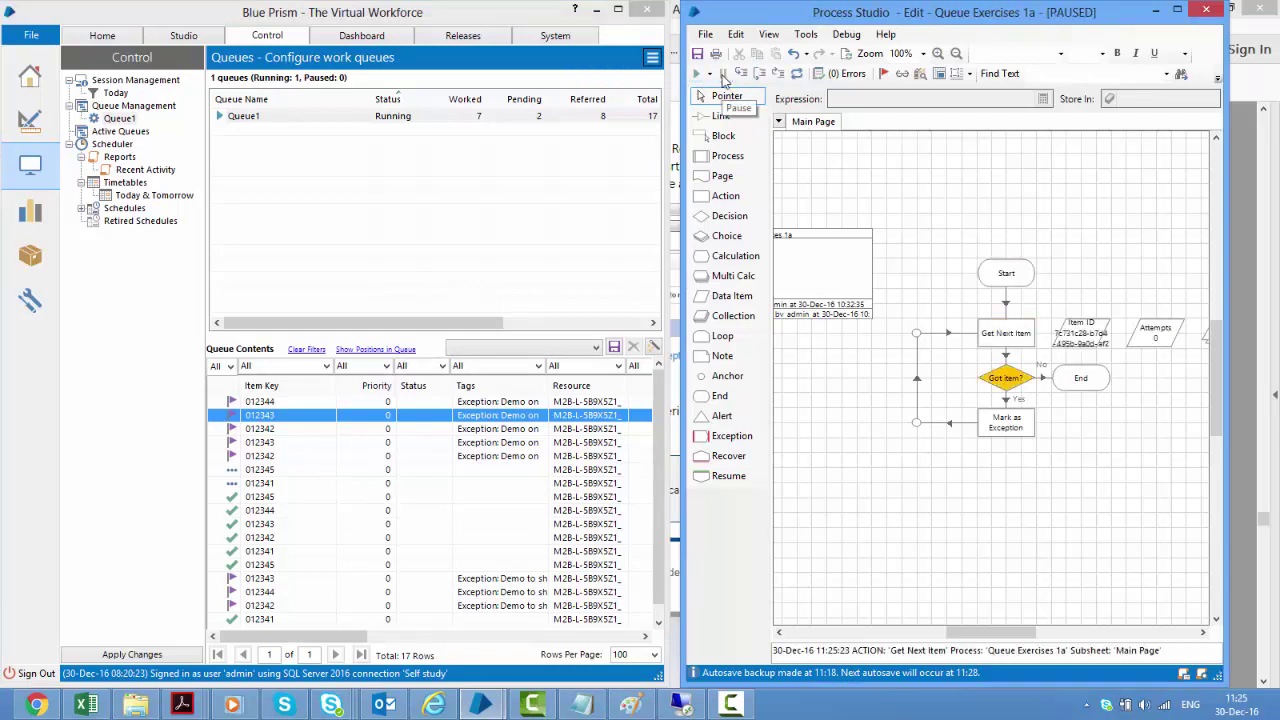
pyautogui.click(650, 59)
pyautogui.click(640, 77)
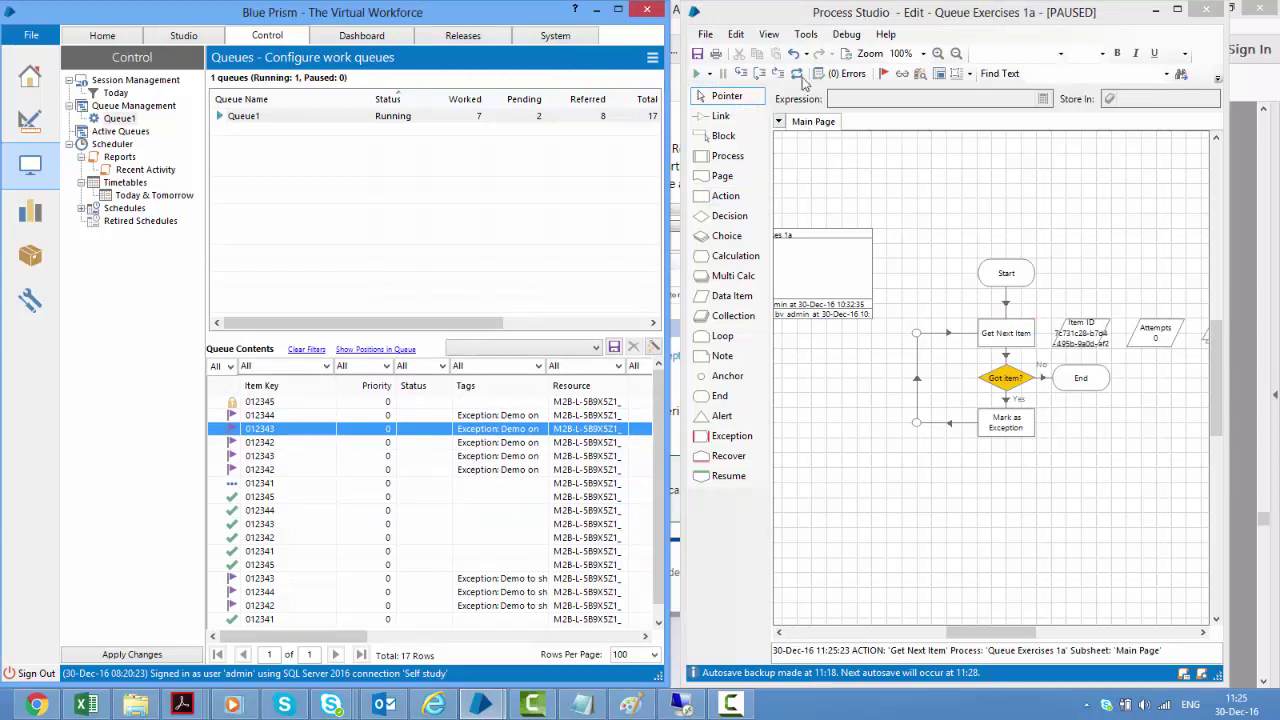
# Step the process through Got item? and Mark as Exception, refresh the queue, and select the locked 012345 entry
pyautogui.click(741, 80)
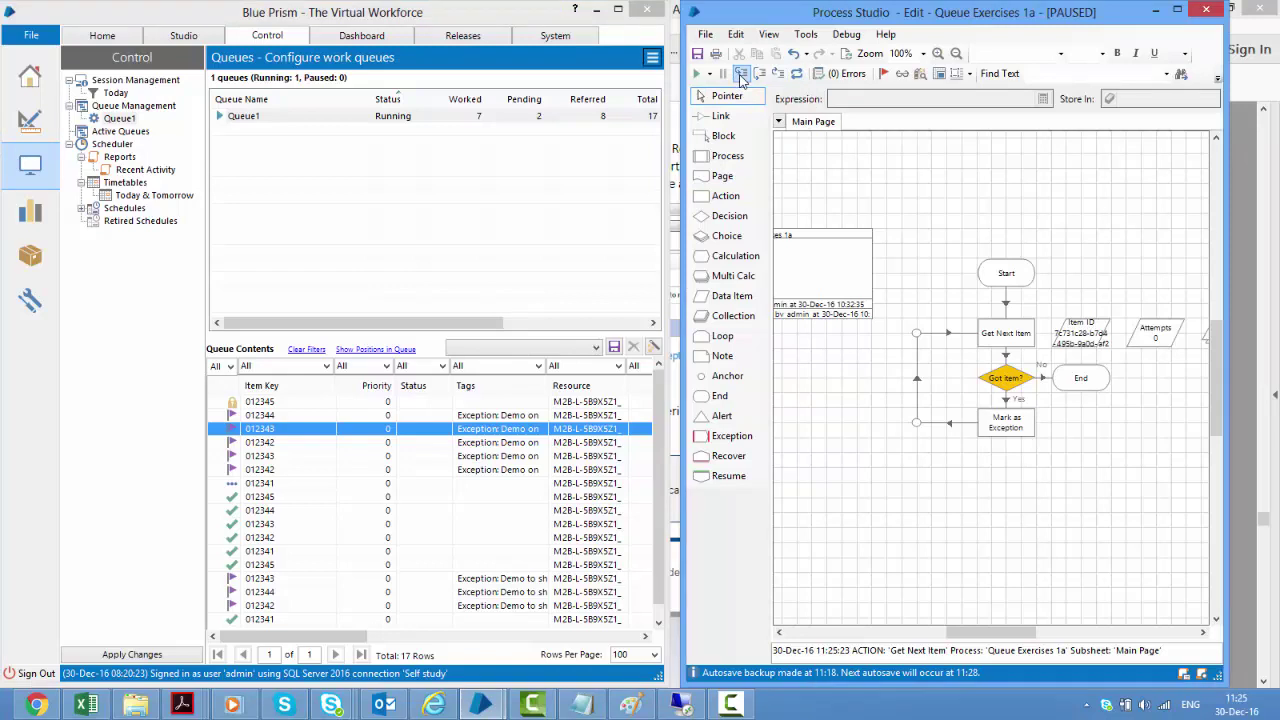
pyautogui.click(741, 78)
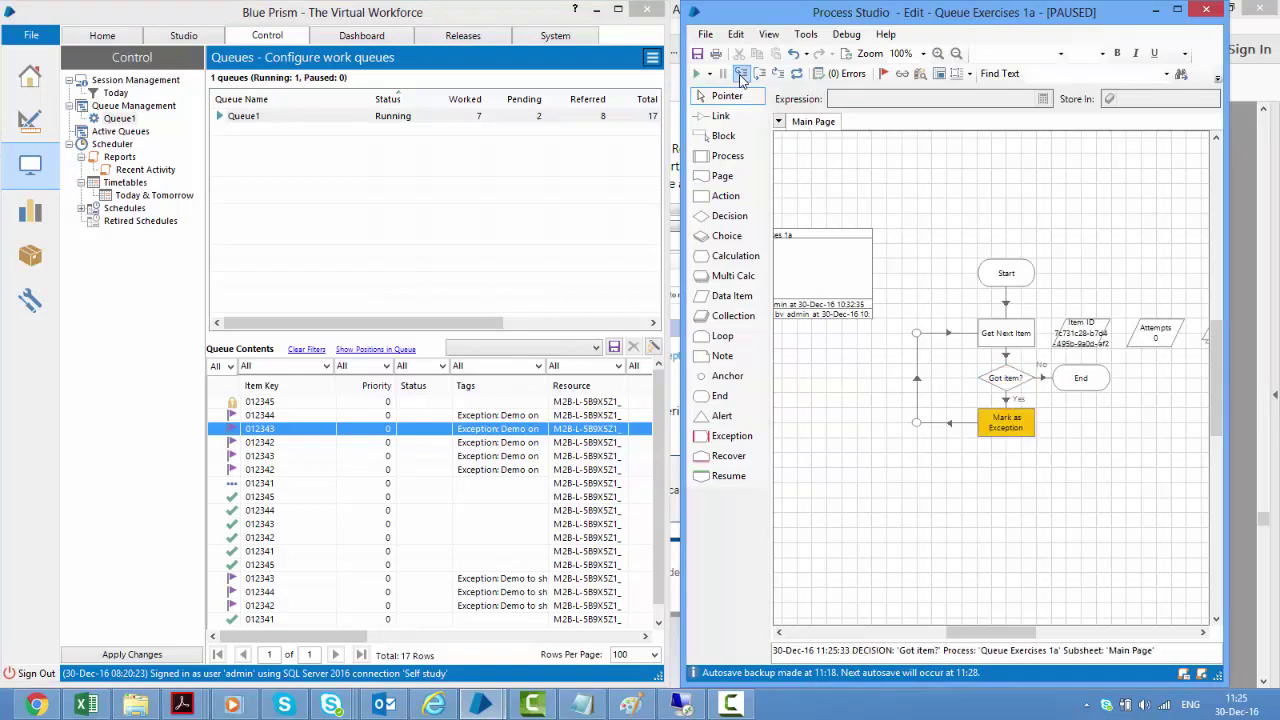
pyautogui.click(741, 78)
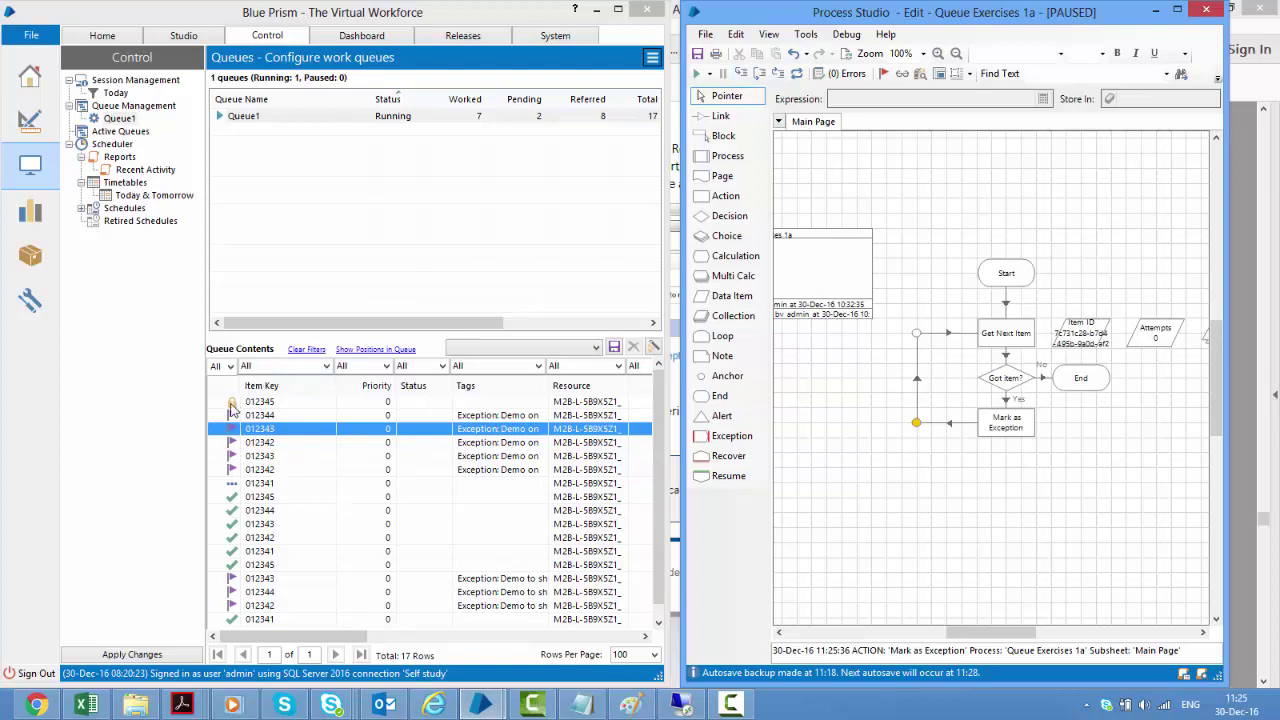
pyautogui.click(652, 57)
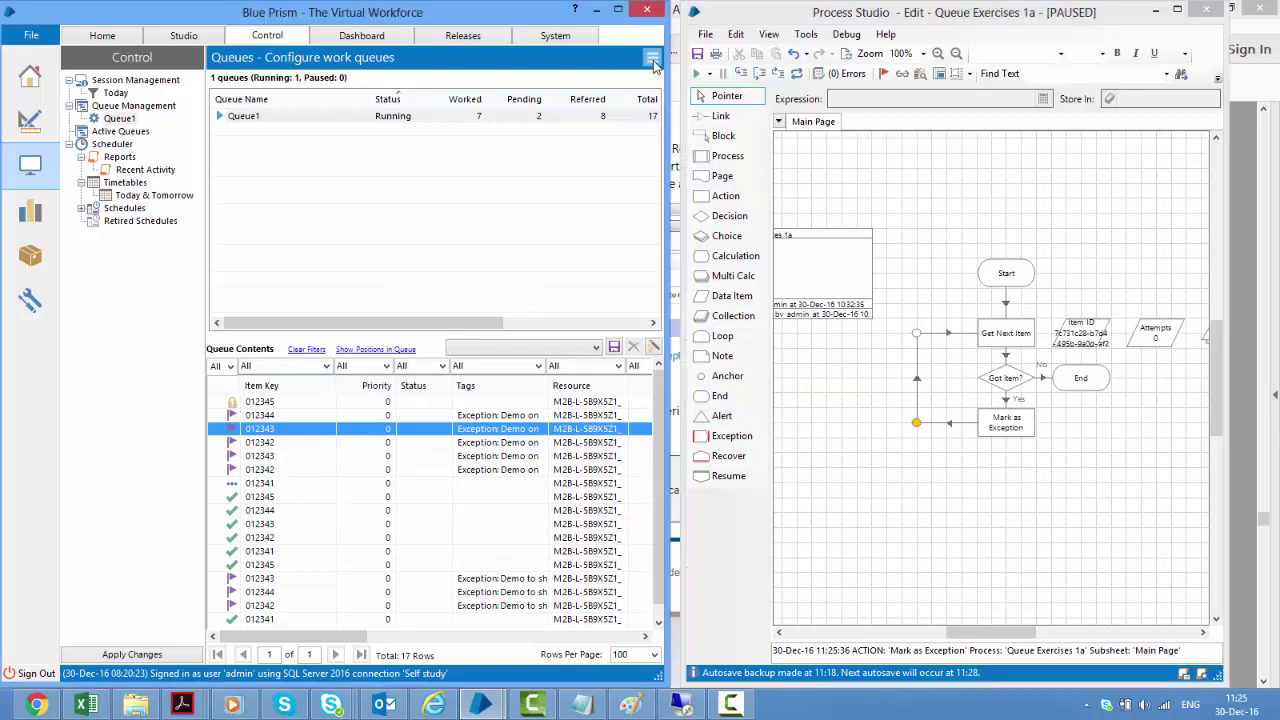
pyautogui.click(645, 79)
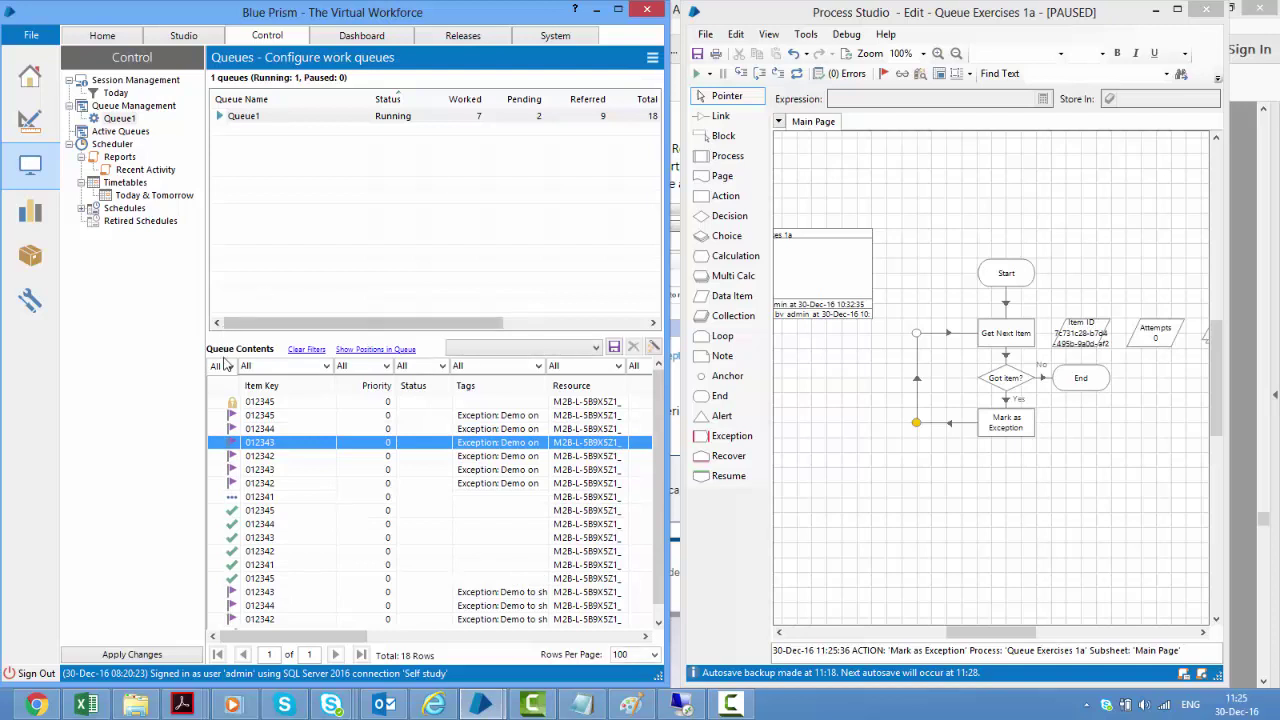
pyautogui.click(277, 404)
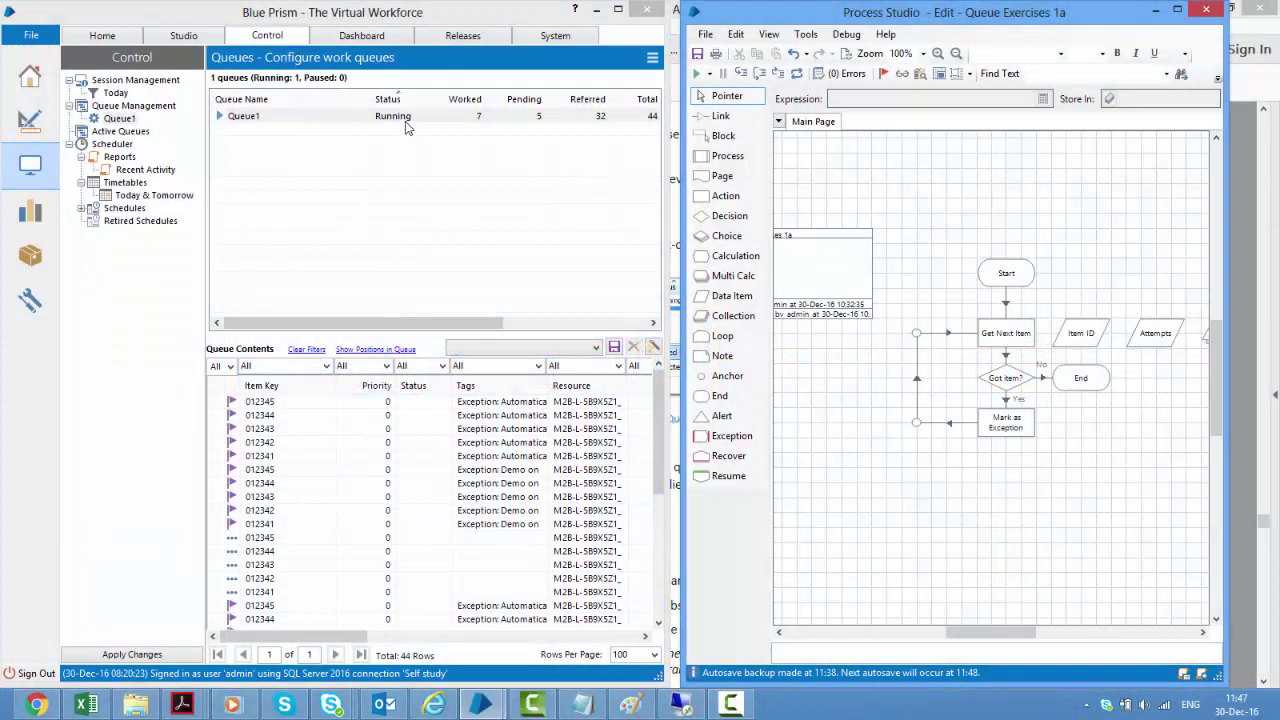
# Pause Queue1, run the process through to its End stage, and reset it
pyautogui.rightClick(405, 117)
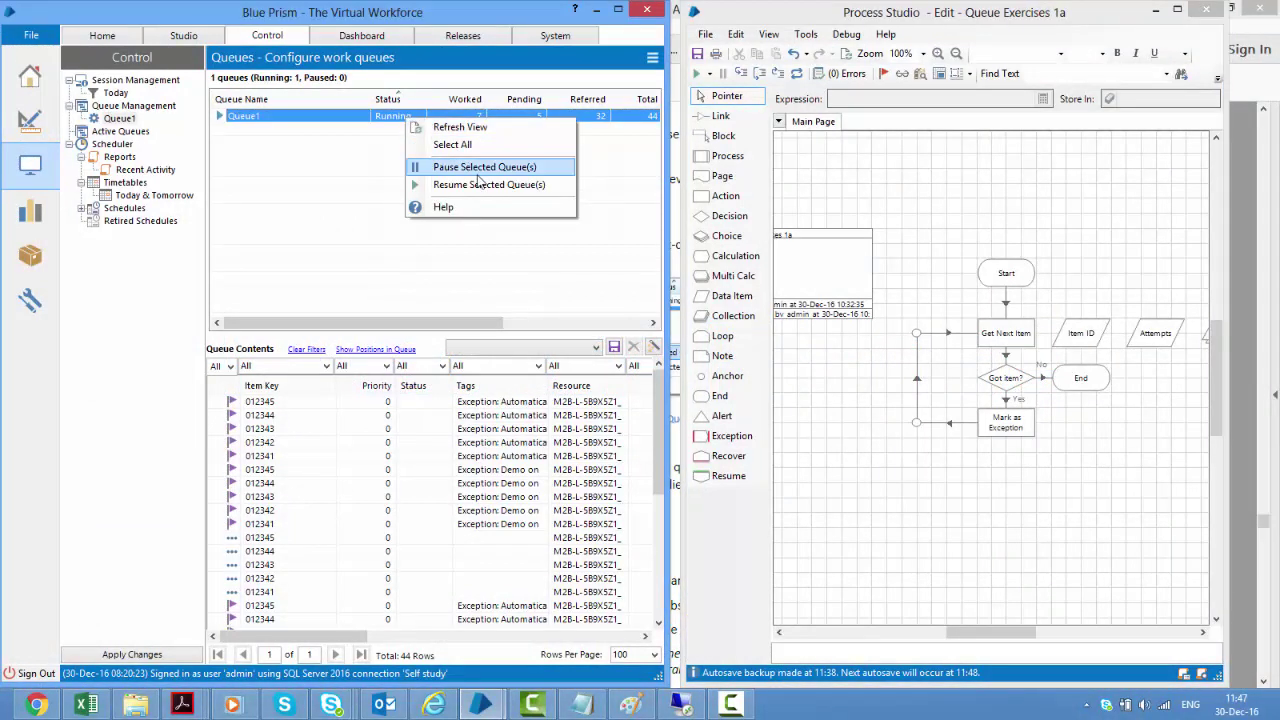
pyautogui.click(486, 170)
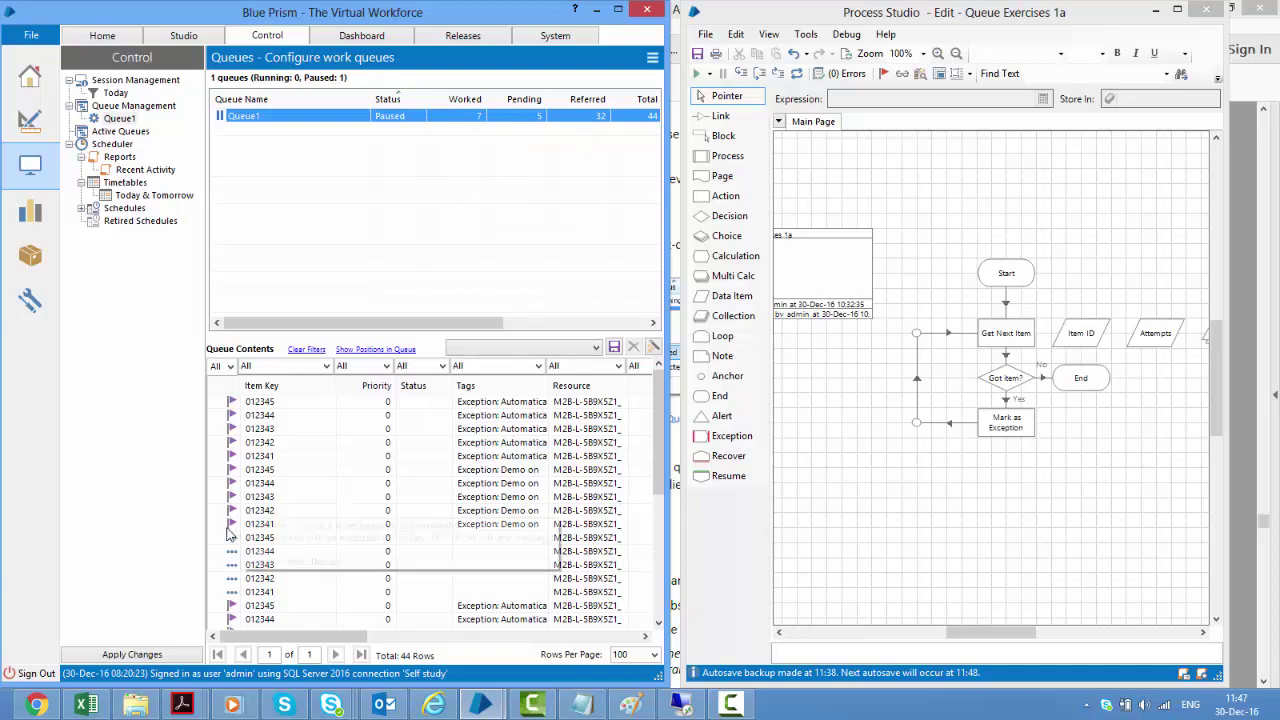
pyautogui.click(900, 210)
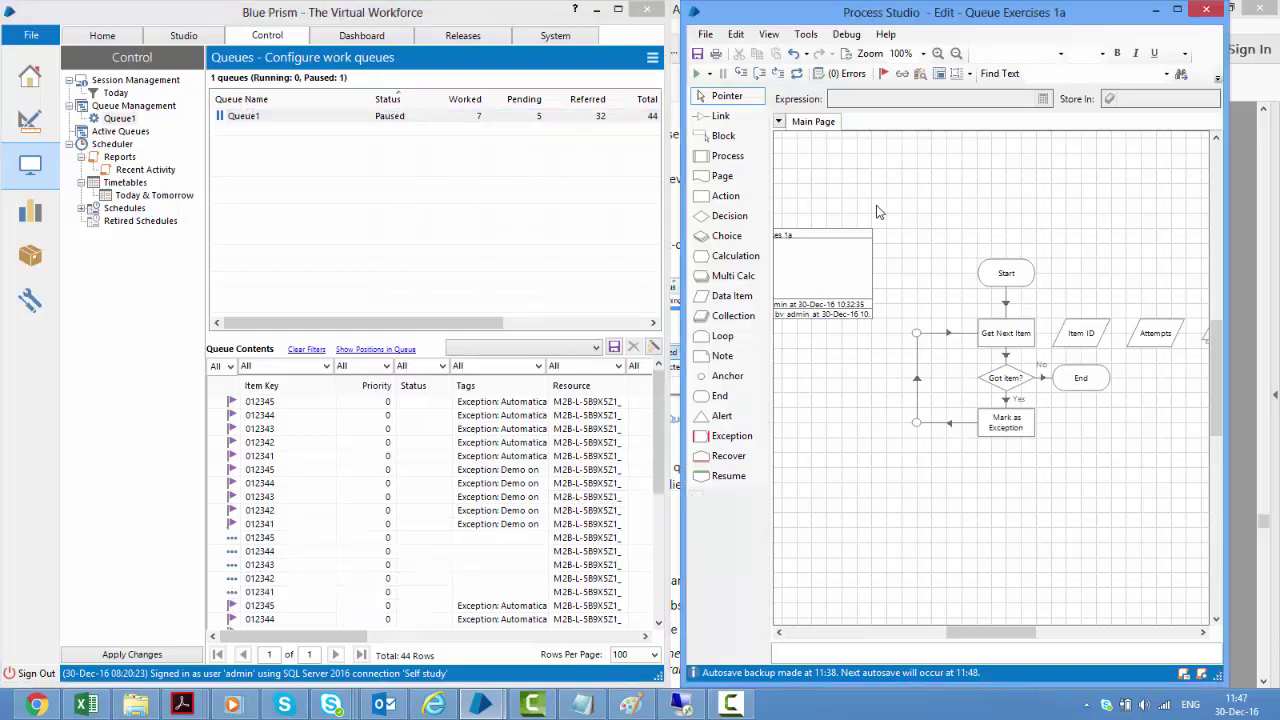
pyautogui.click(699, 75)
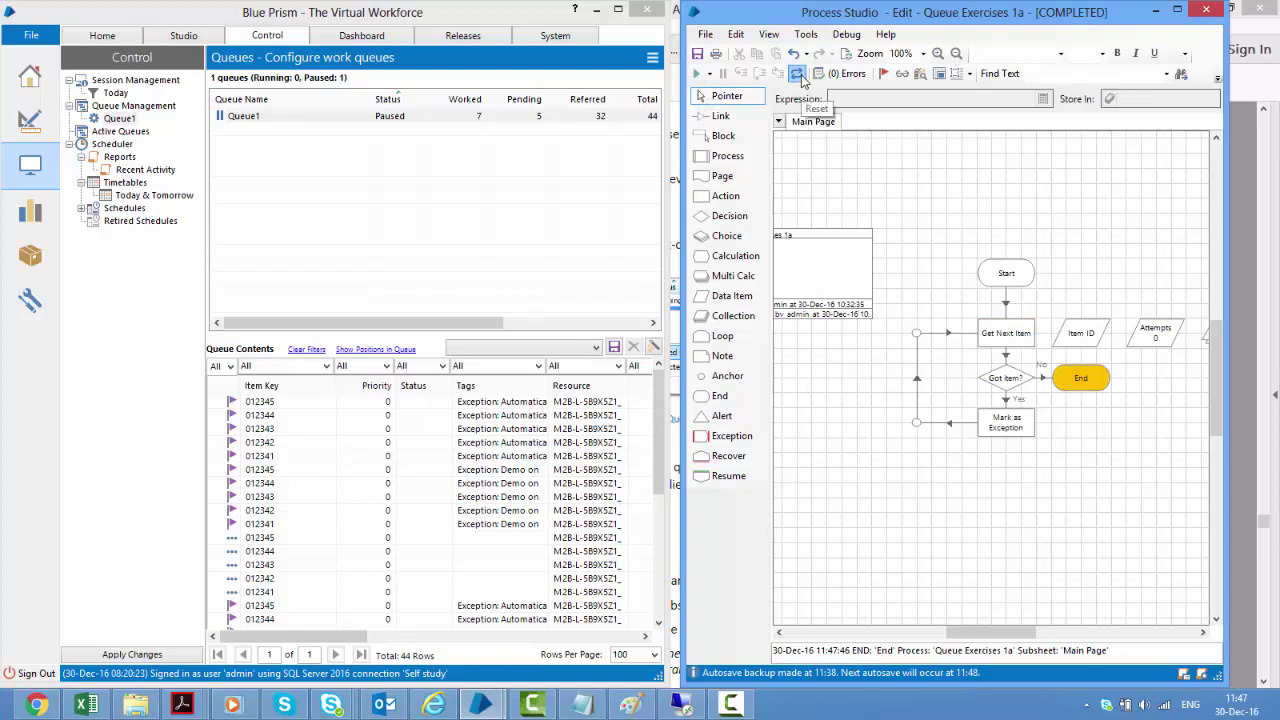
pyautogui.click(797, 74)
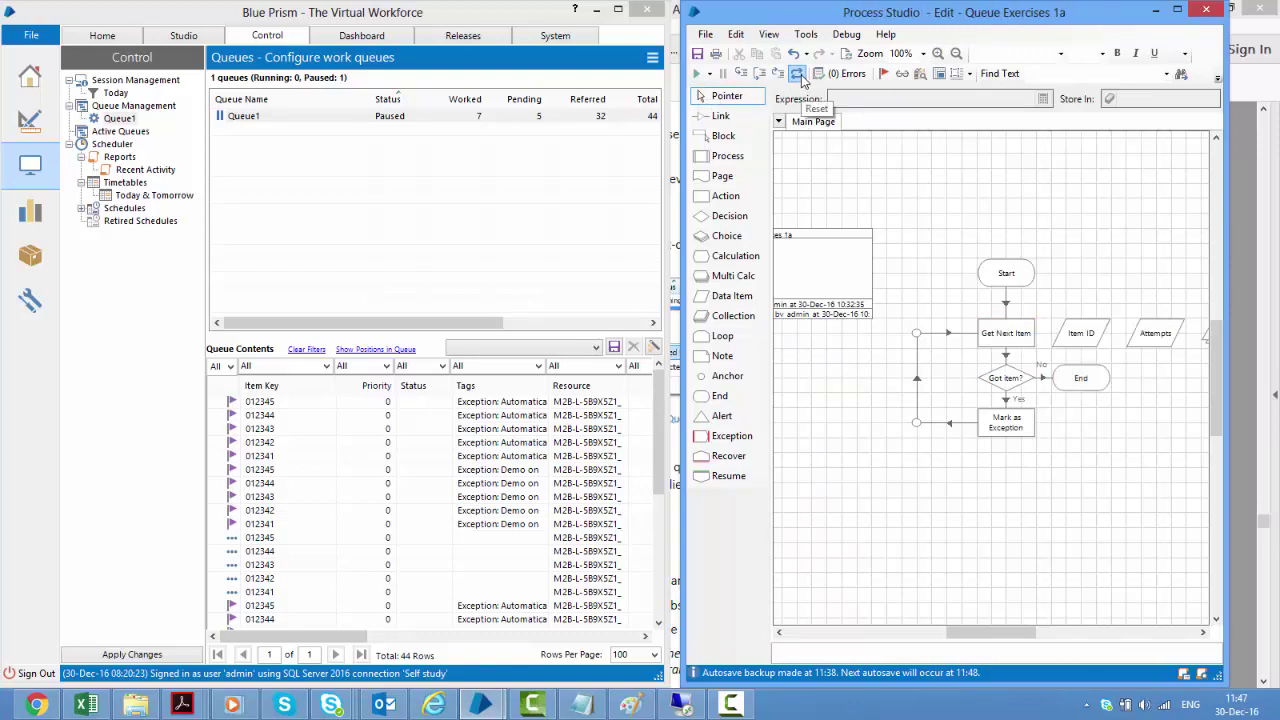
# Resume Queue1 and start the process run again from the Start stage
pyautogui.click(322, 116)
pyautogui.rightClick(323, 117)
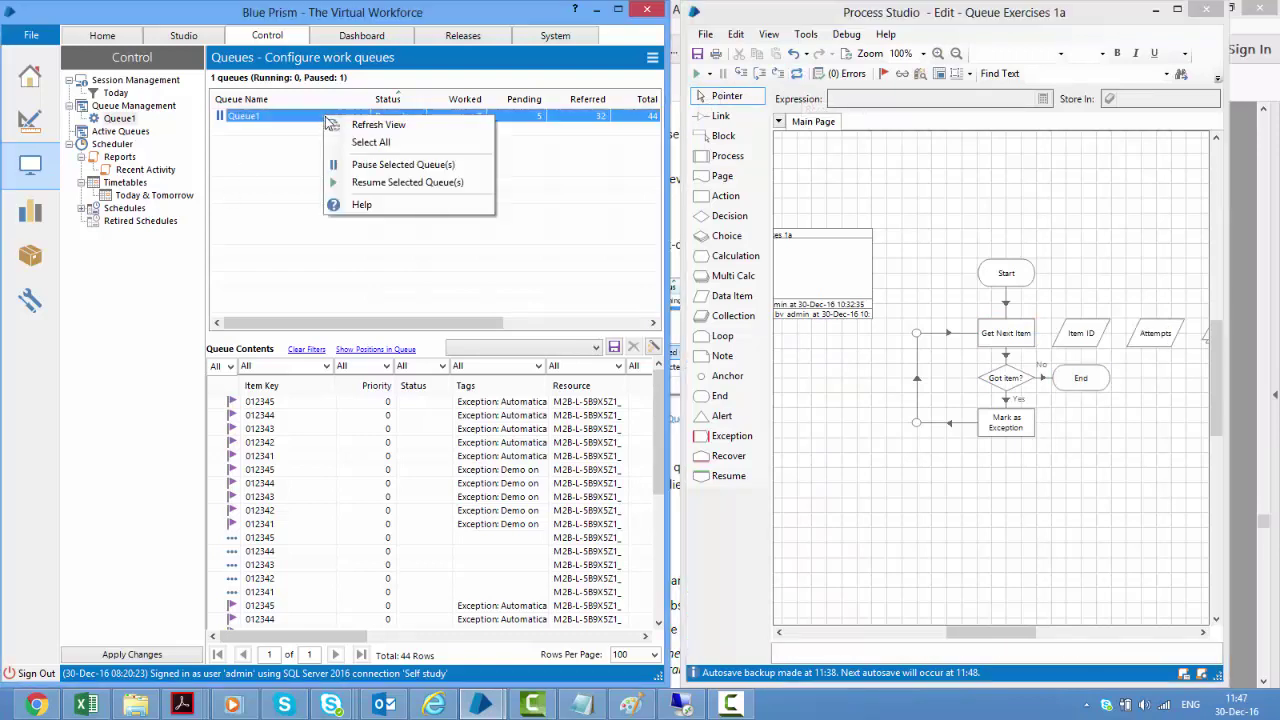
pyautogui.click(407, 185)
pyautogui.click(868, 165)
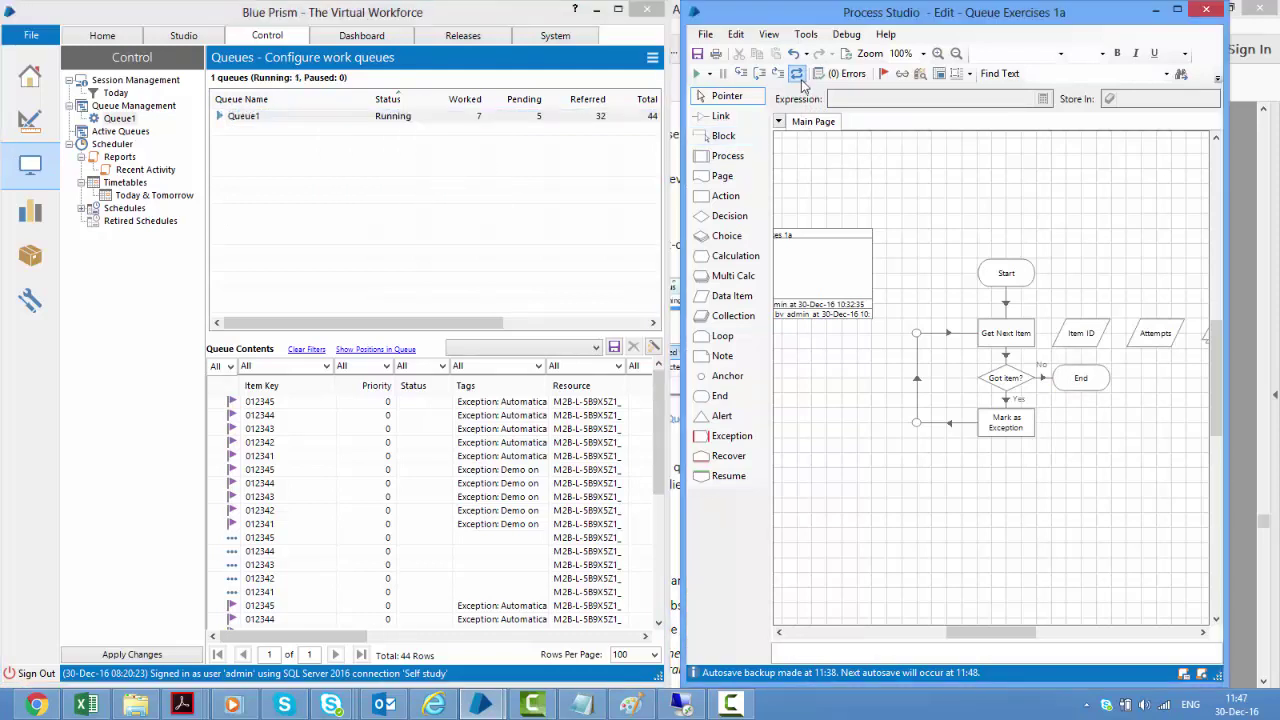
pyautogui.click(697, 74)
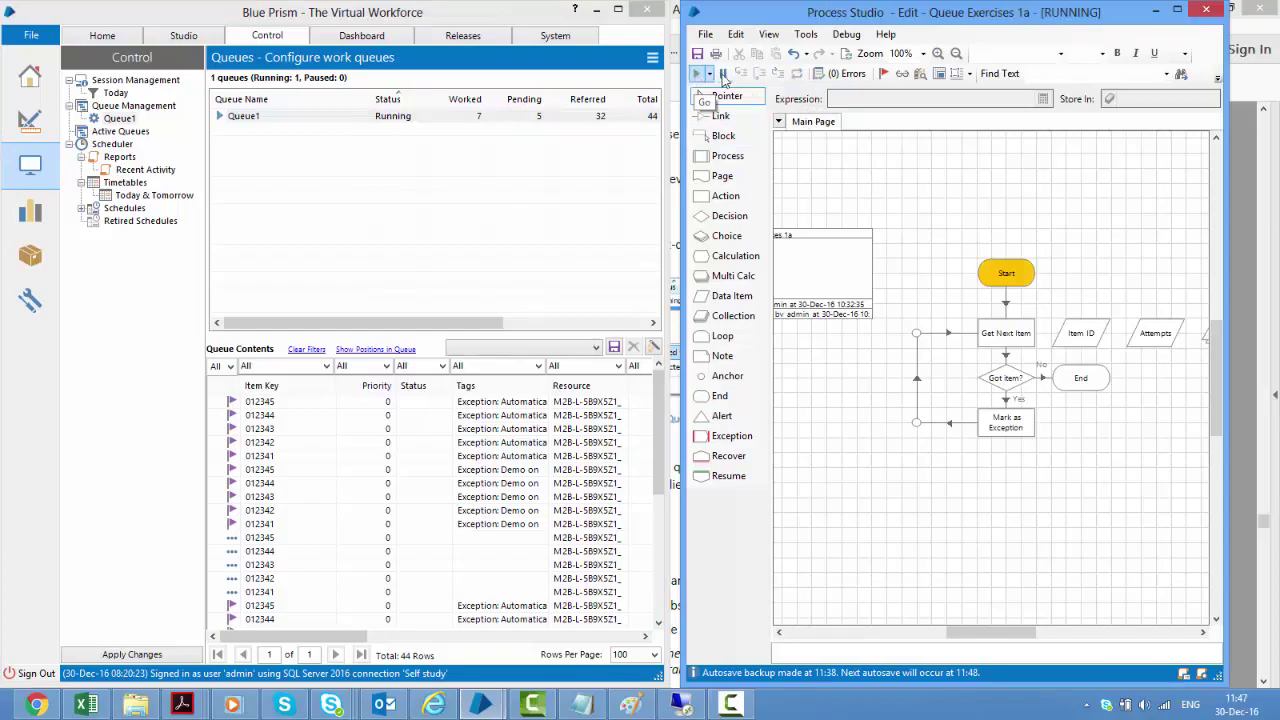